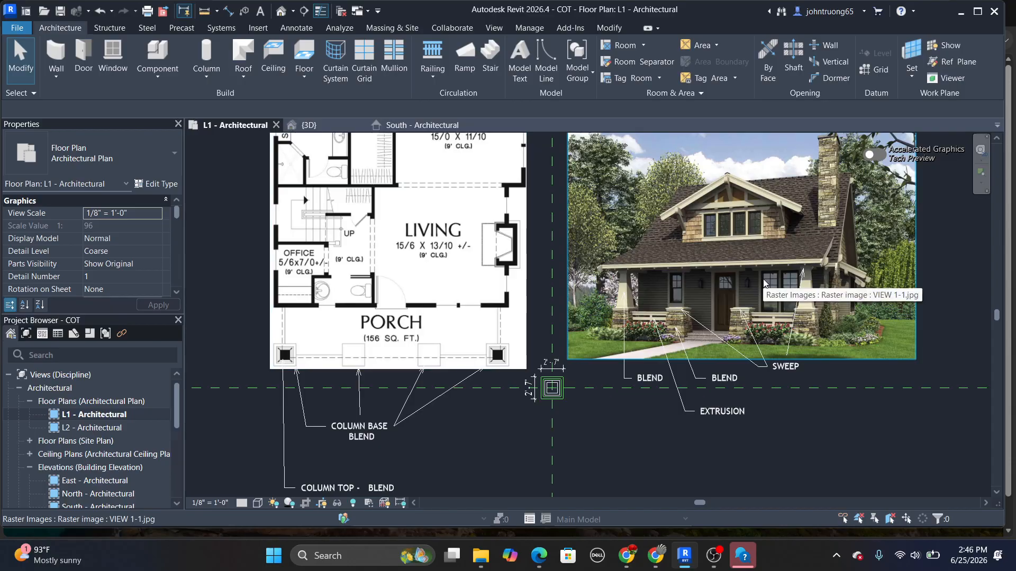
Examine the porch columns and railing on the house photo together with their blend, extrusion and sweep notes
scroll(675, 328, up, 3)
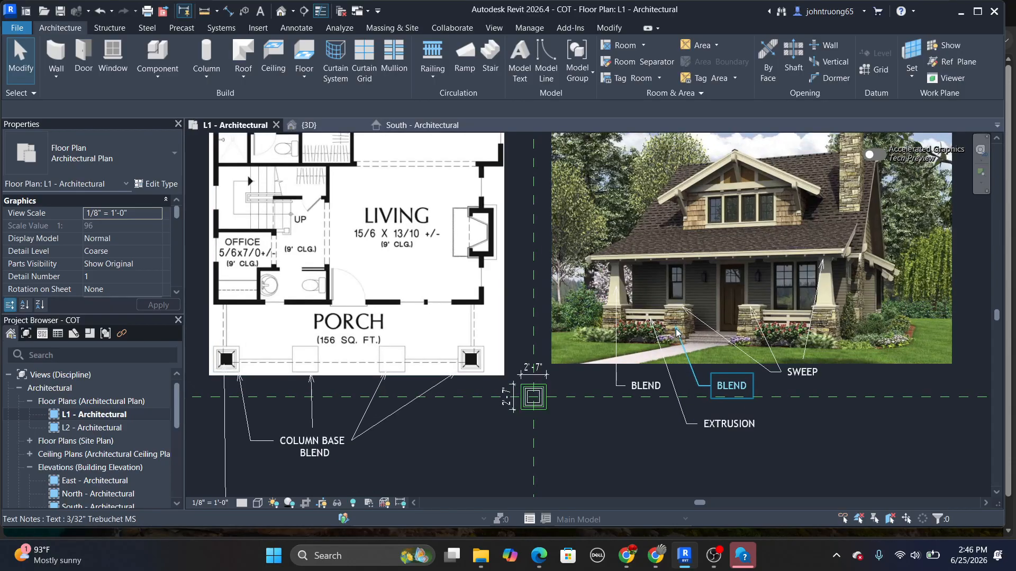
scroll(675, 328, down, 1)
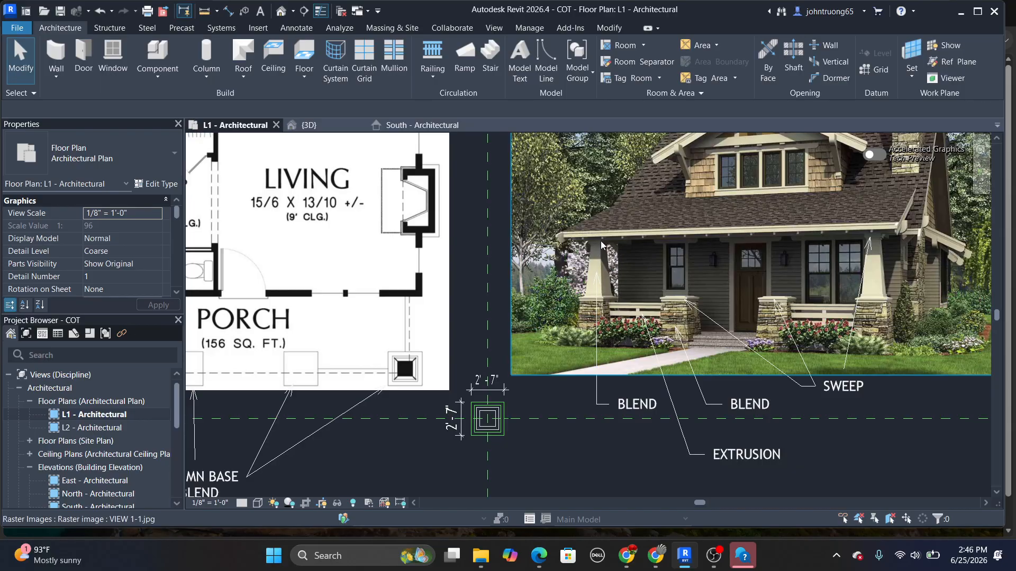
scroll(644, 292, down, 2)
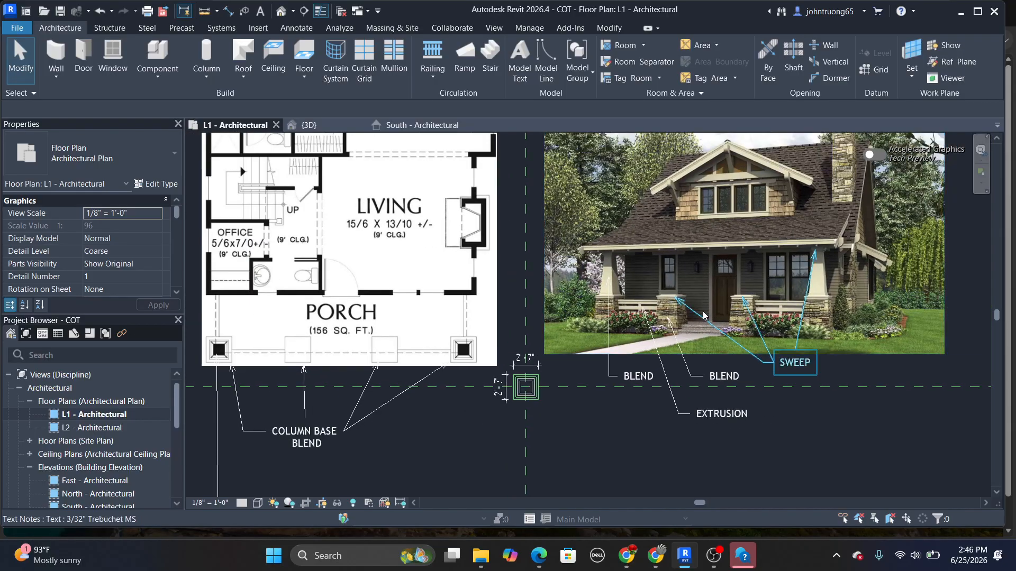
scroll(638, 353, up, 1)
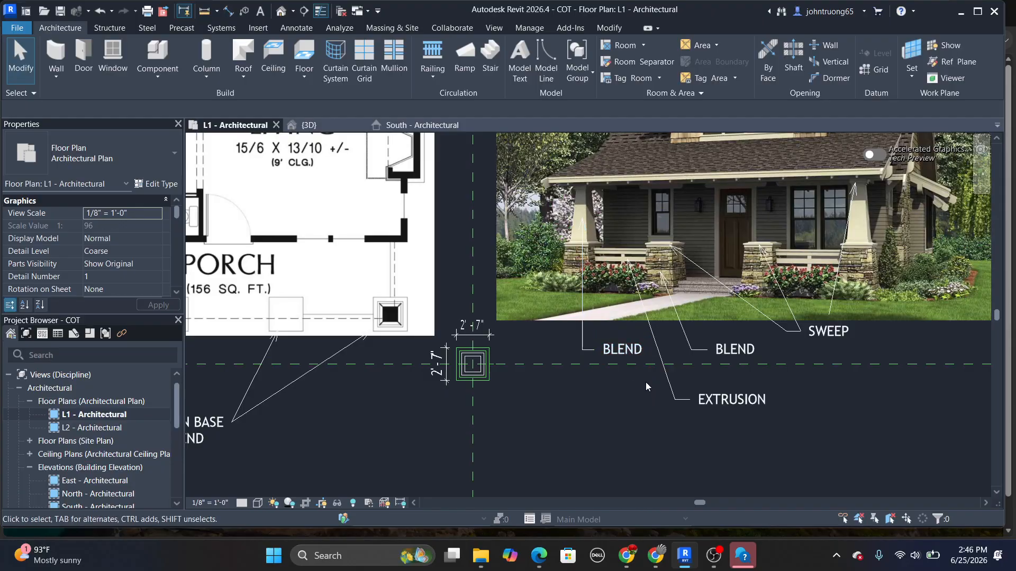
middle_drag(647, 383, 648, 422)
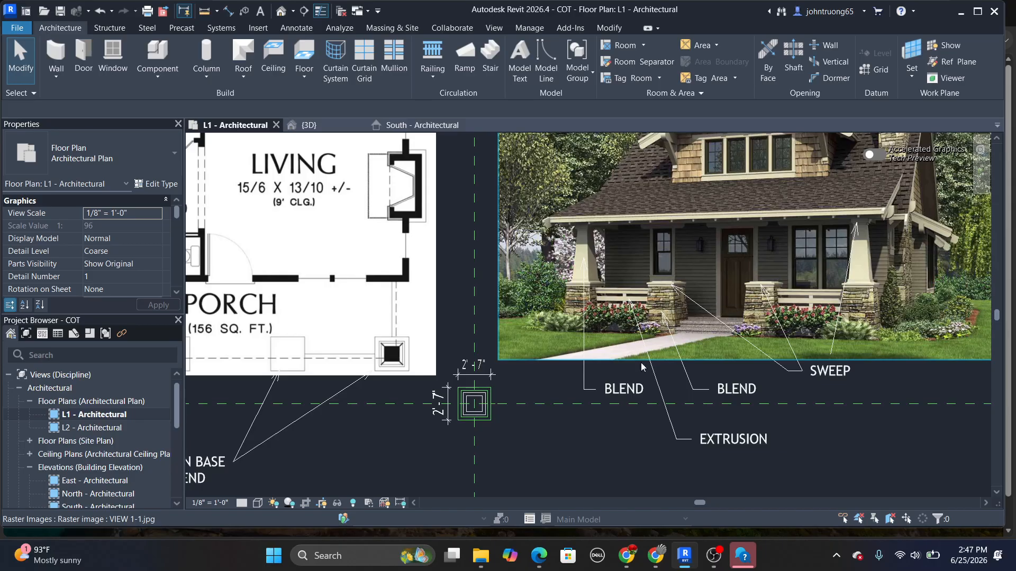
scroll(600, 290, up, 4)
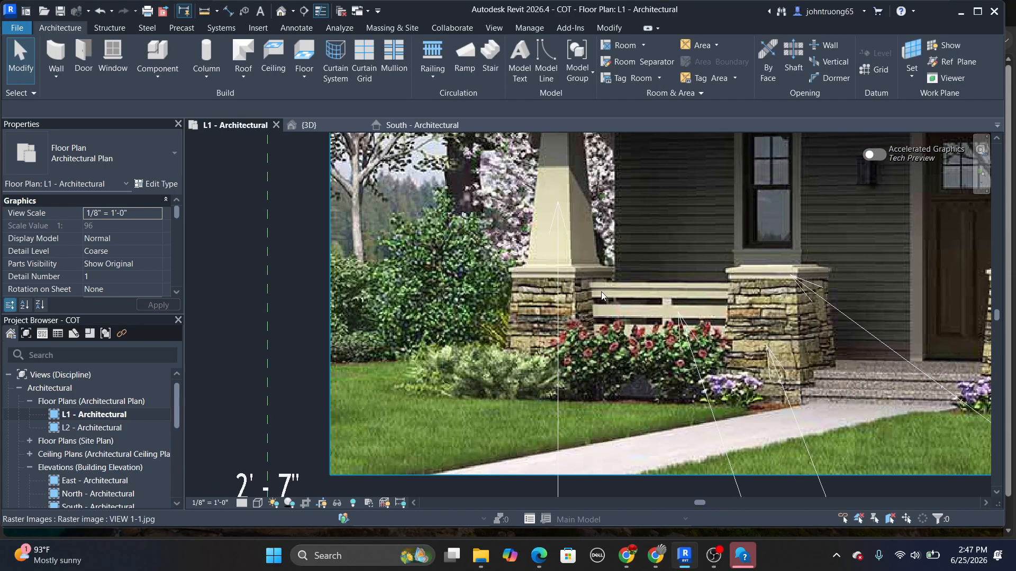
scroll(591, 284, down, 1)
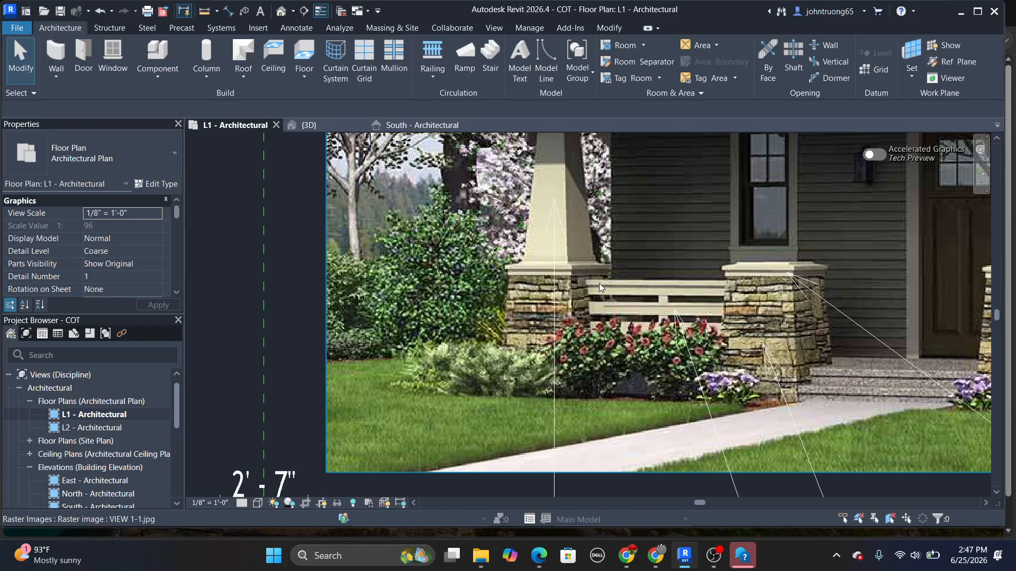
scroll(604, 290, down, 5)
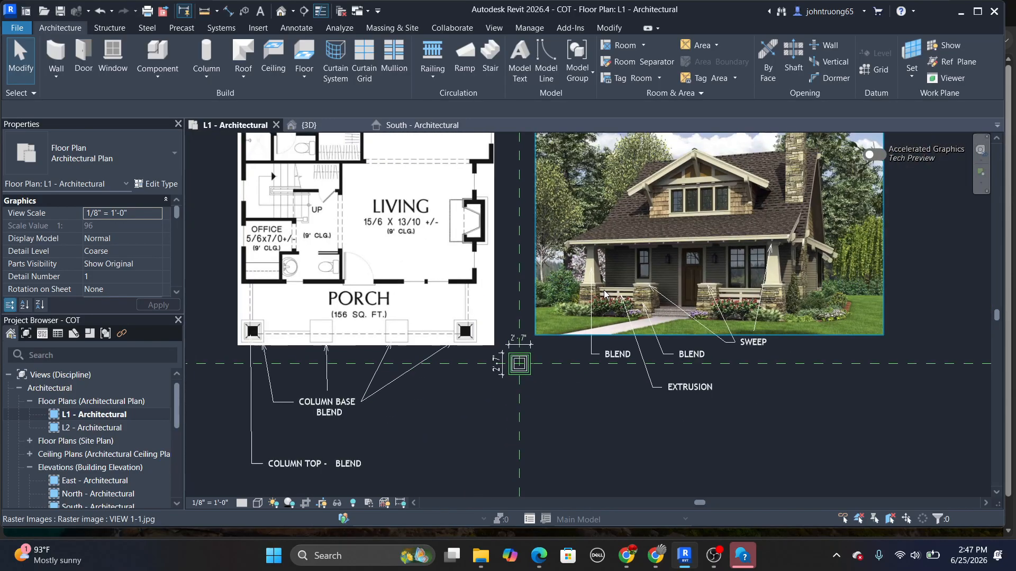
scroll(619, 362, down, 2)
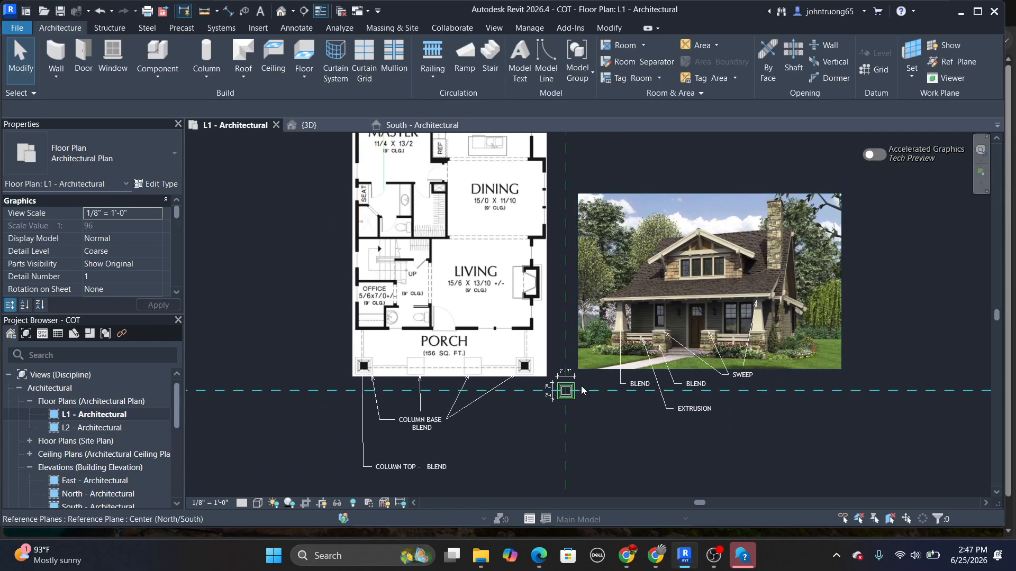
Examine the porch column locations on the floor plan image and their column base and column top notes
scroll(580, 382, down, 1)
scroll(591, 364, up, 1)
middle_drag(591, 363, 585, 383)
scroll(586, 383, down, 1)
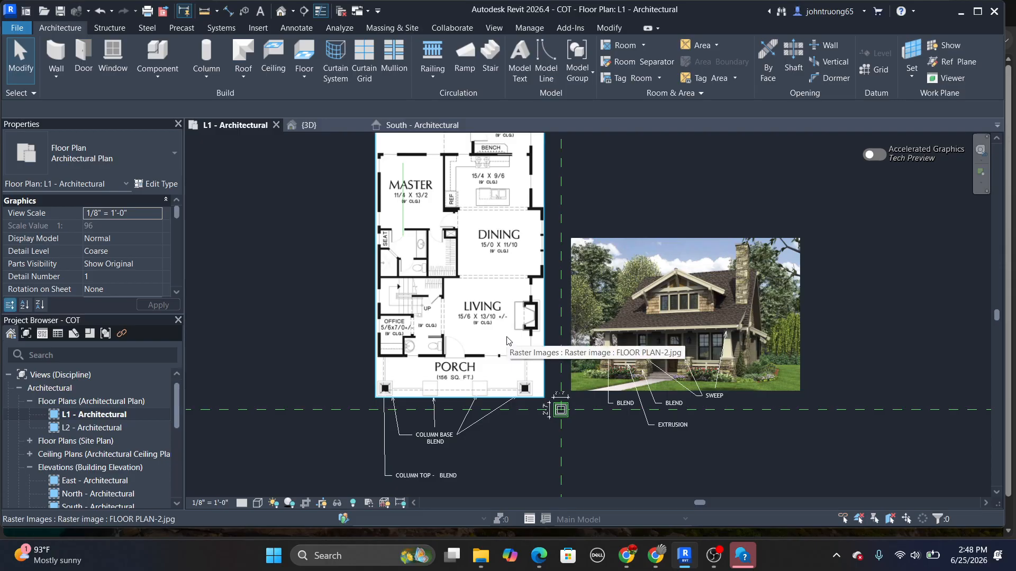
scroll(535, 399, up, 1)
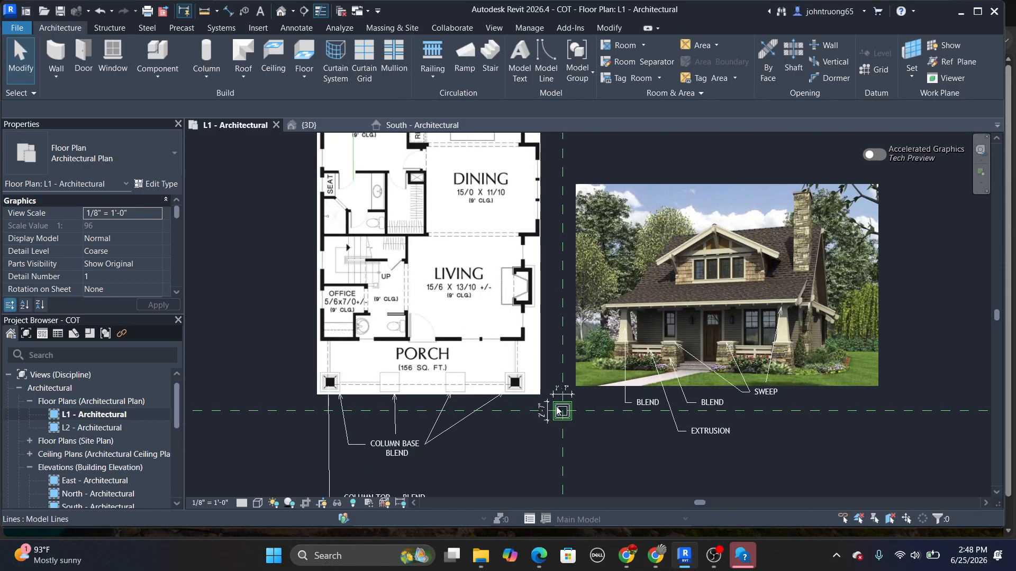
scroll(544, 365, up, 1)
middle_drag(506, 389, 536, 401)
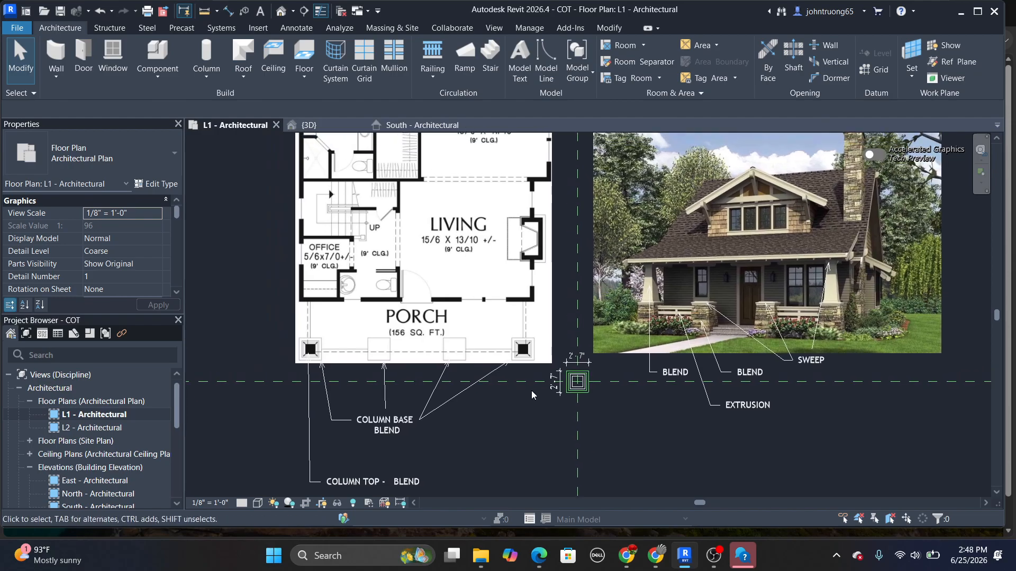
click(455, 401)
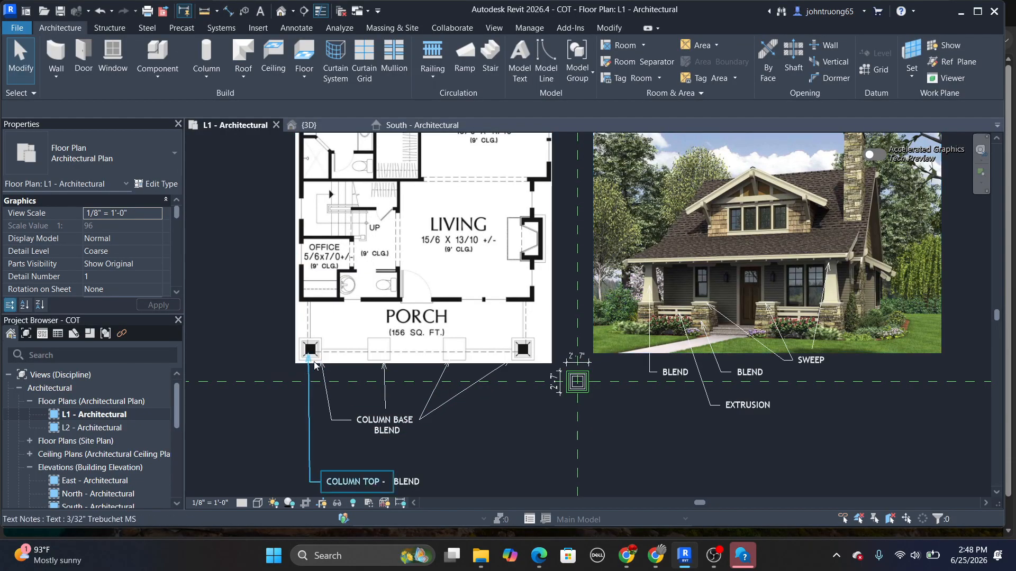
scroll(317, 357, up, 2)
scroll(318, 361, down, 1)
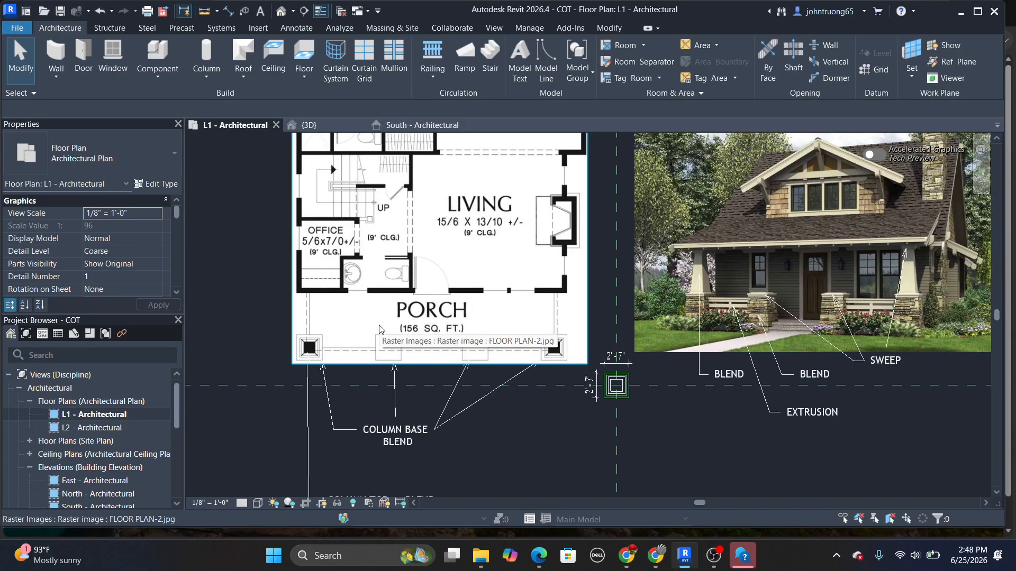
middle_drag(506, 364, 475, 354)
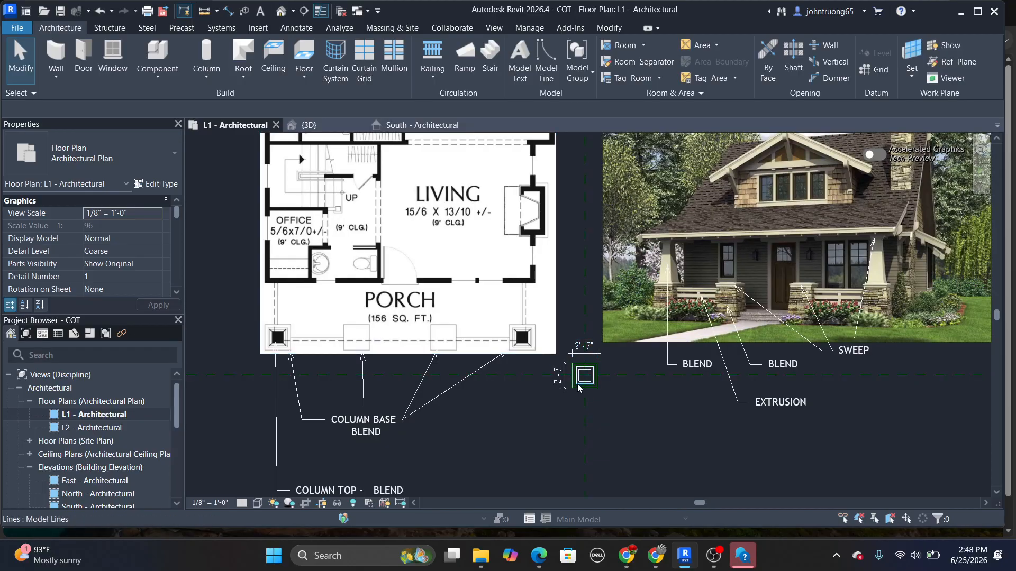
Compare the dimensioned nested-square column outline with the porch columns drawn on the floor plan image
scroll(588, 375, up, 5)
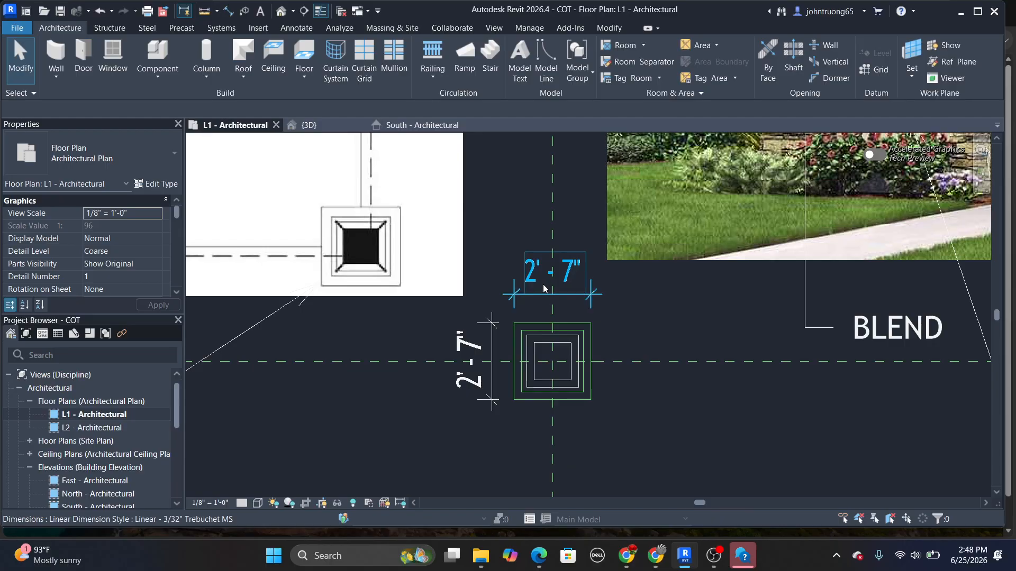
scroll(561, 297, down, 2)
scroll(553, 315, up, 1)
middle_drag(554, 316, 579, 315)
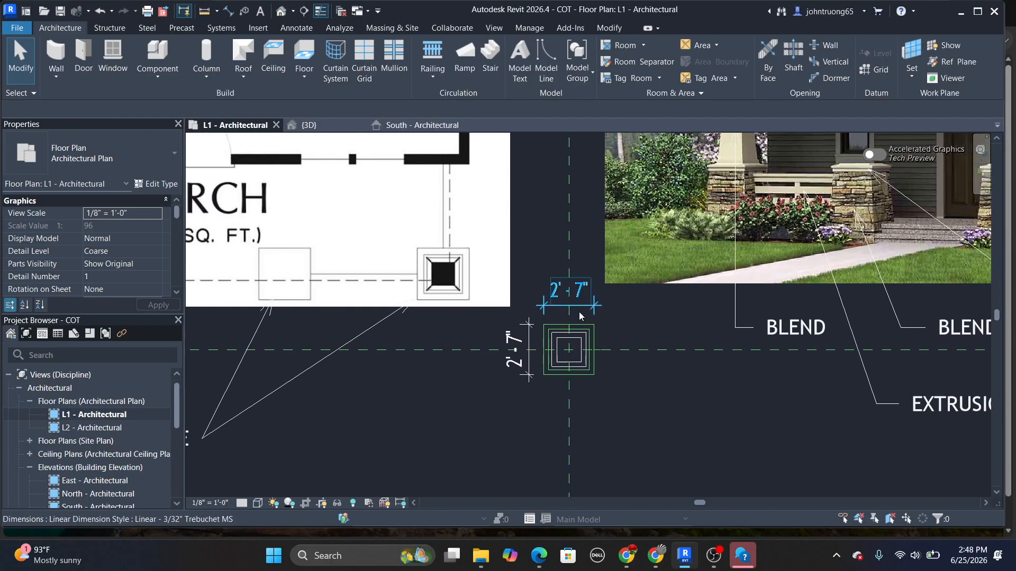
middle_drag(422, 347, 484, 334)
scroll(317, 270, down, 2)
middle_drag(321, 271, 445, 302)
scroll(443, 300, up, 1)
scroll(442, 299, down, 1)
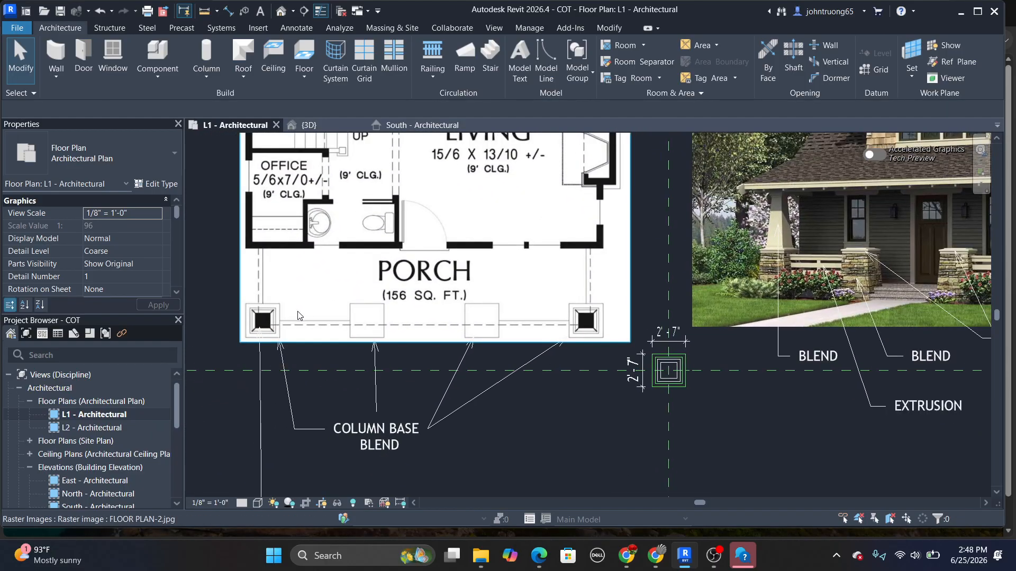
scroll(300, 311, up, 1)
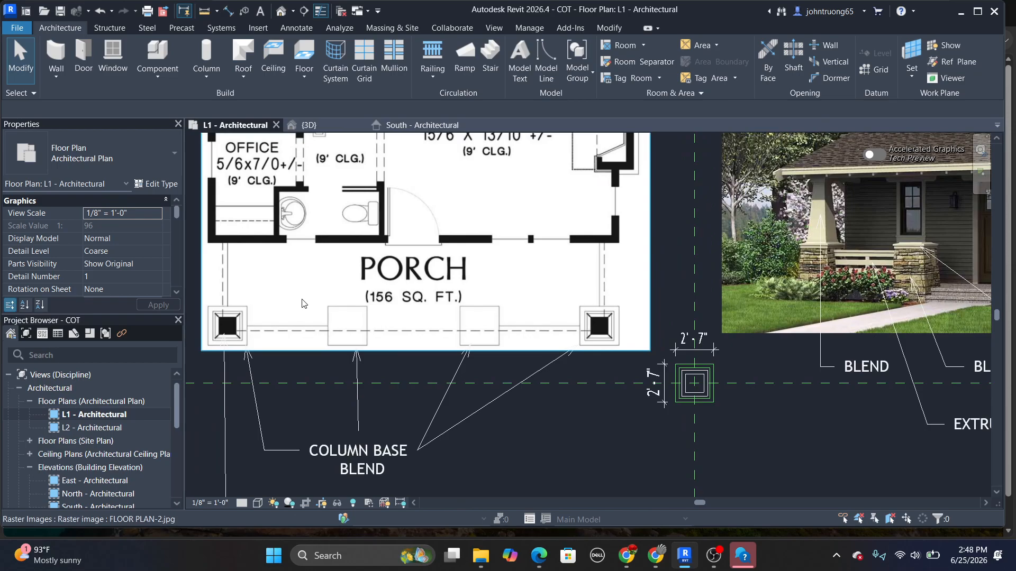
scroll(435, 316, up, 1)
middle_drag(436, 316, 401, 302)
mouse_move(551, 338)
middle_down()
mouse_move(456, 304)
mouse_move(506, 331)
middle_up()
scroll(572, 340, up, 2)
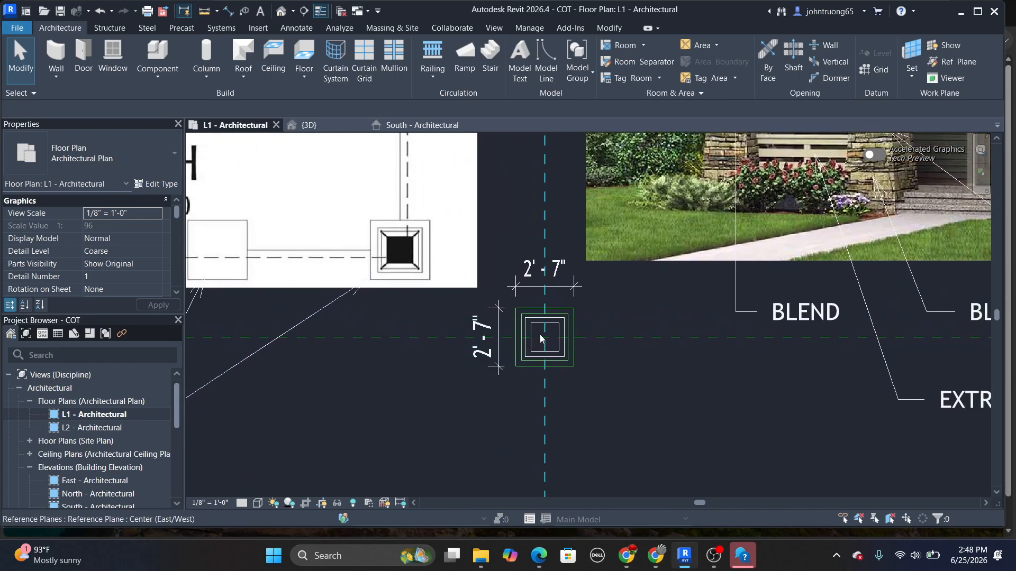
Inspect the nested squares of the column outline and their overall dimensions up close
scroll(540, 335, up, 3)
scroll(630, 333, up, 1)
middle_drag(629, 332, 630, 339)
scroll(630, 339, down, 2)
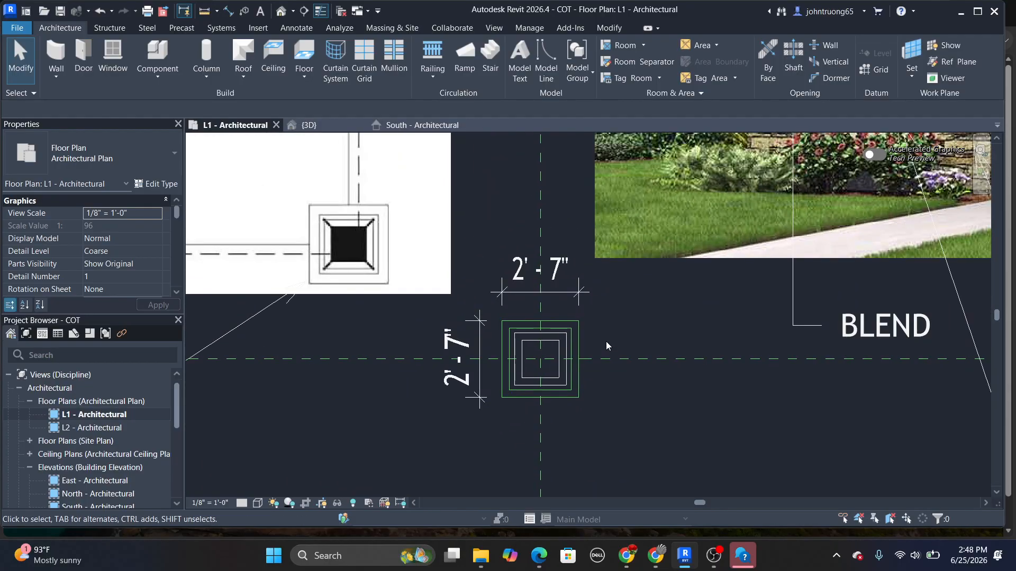
middle_drag(470, 301, 431, 272)
scroll(431, 272, up, 1)
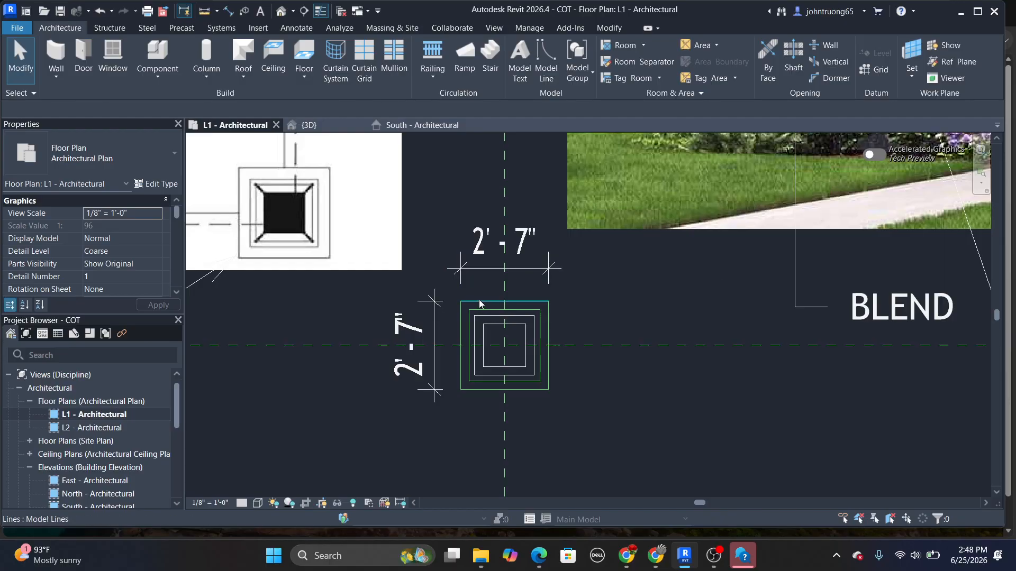
mouse_move(588, 320)
middle_down()
mouse_move(580, 309)
mouse_move(583, 318)
middle_up()
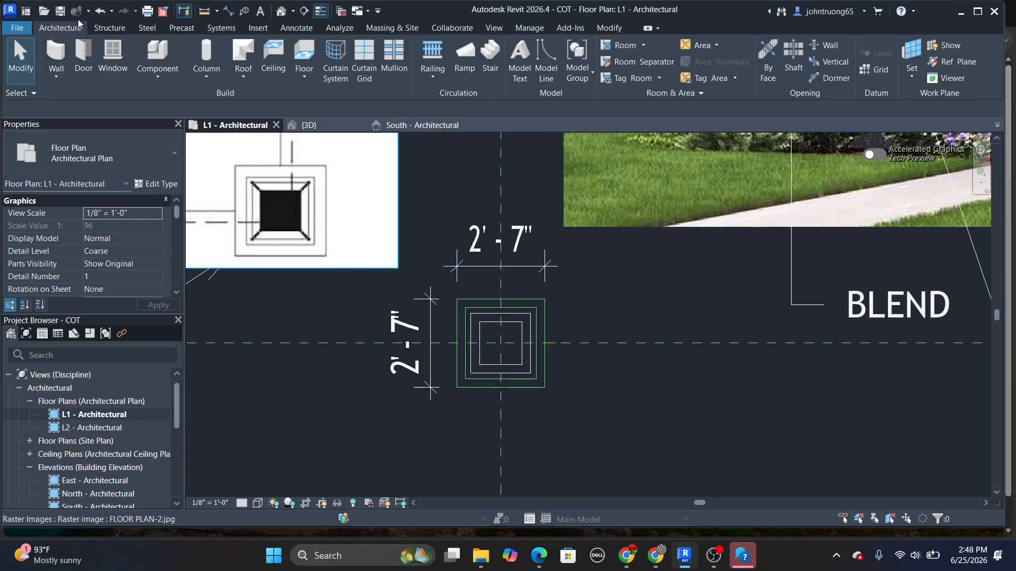
scroll(510, 188, down, 5)
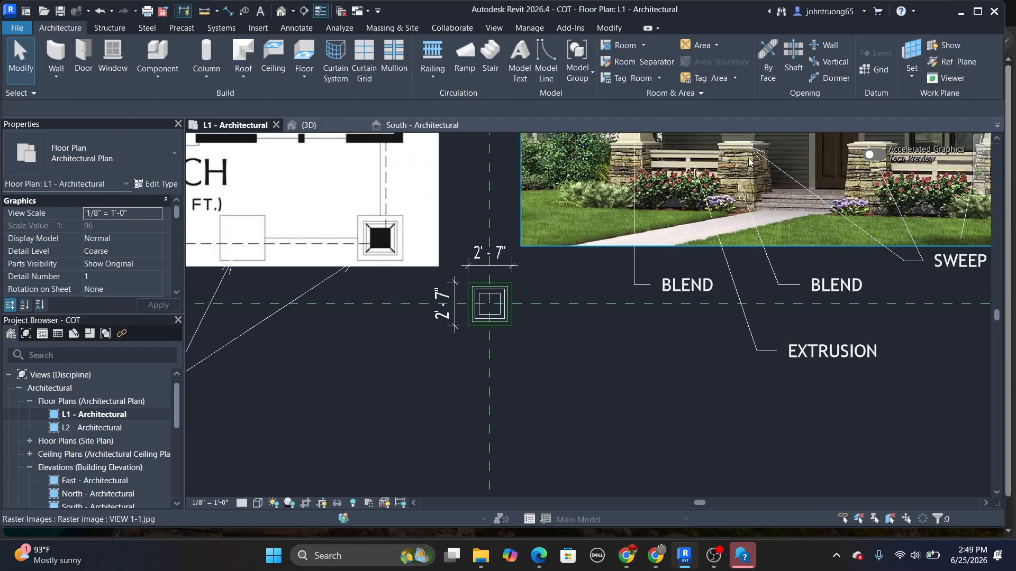
scroll(476, 216, up, 2)
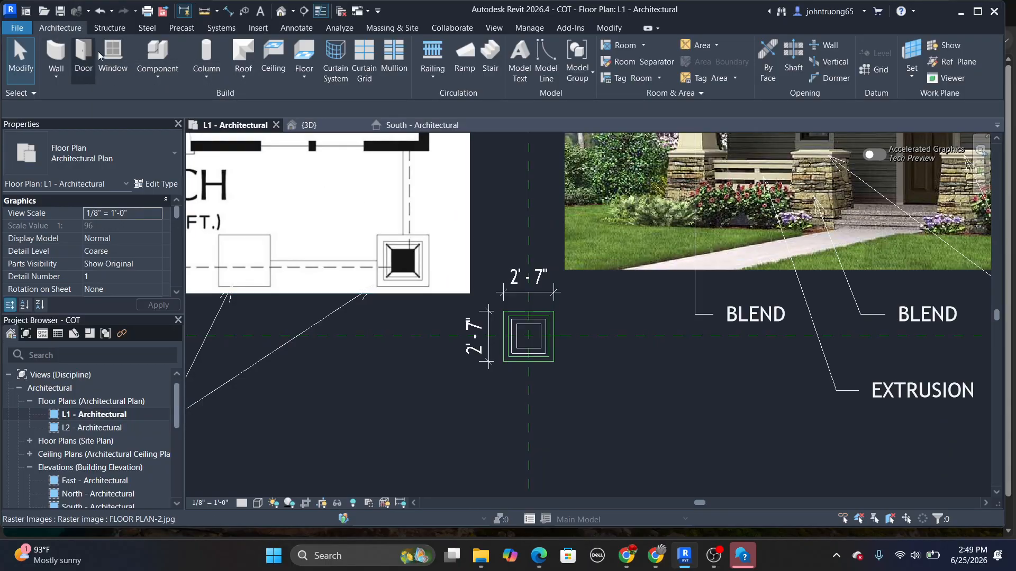
Create an in-place model in the Casework category with the name Casework 1
click(166, 75)
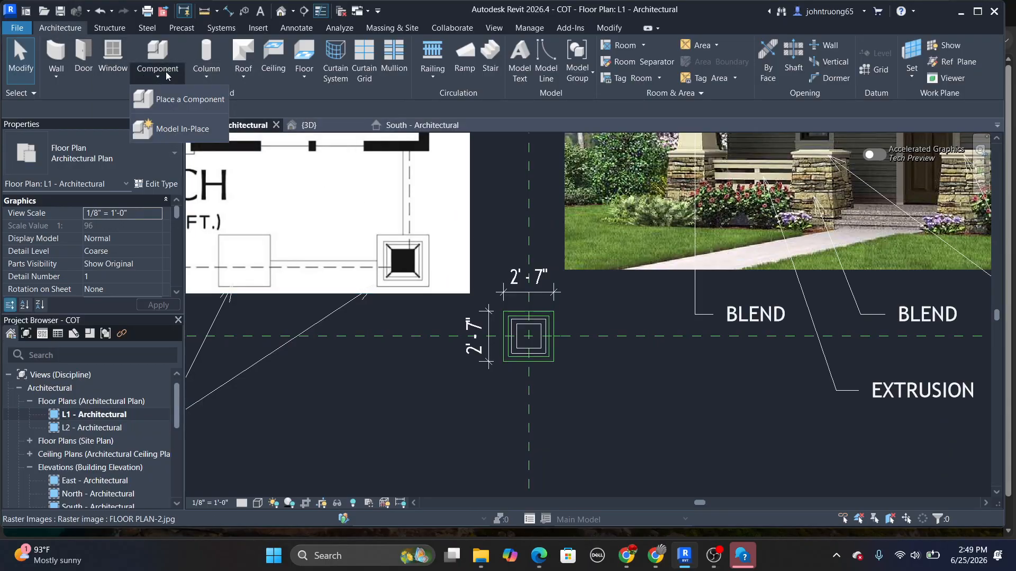
click(178, 128)
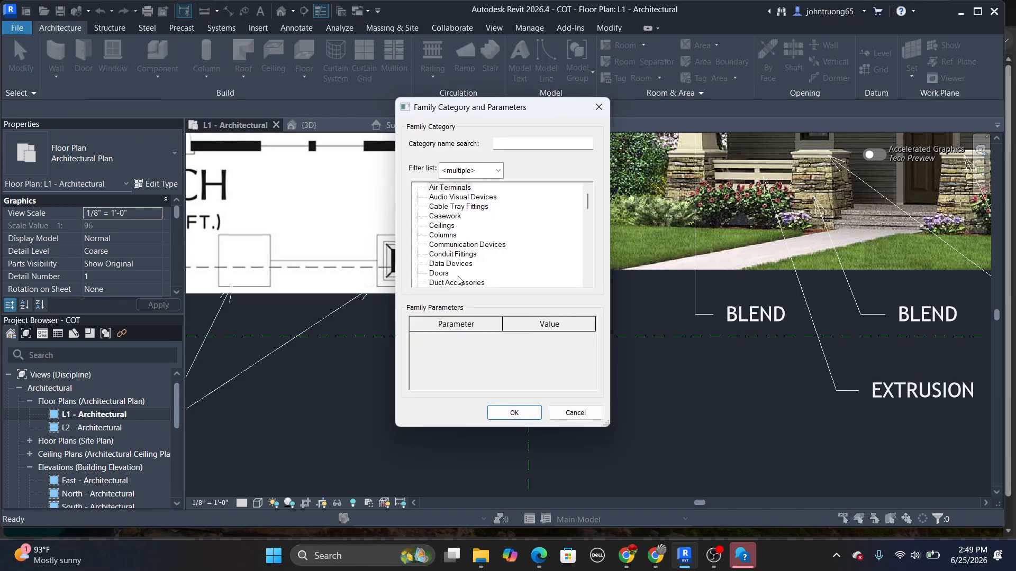
click(454, 218)
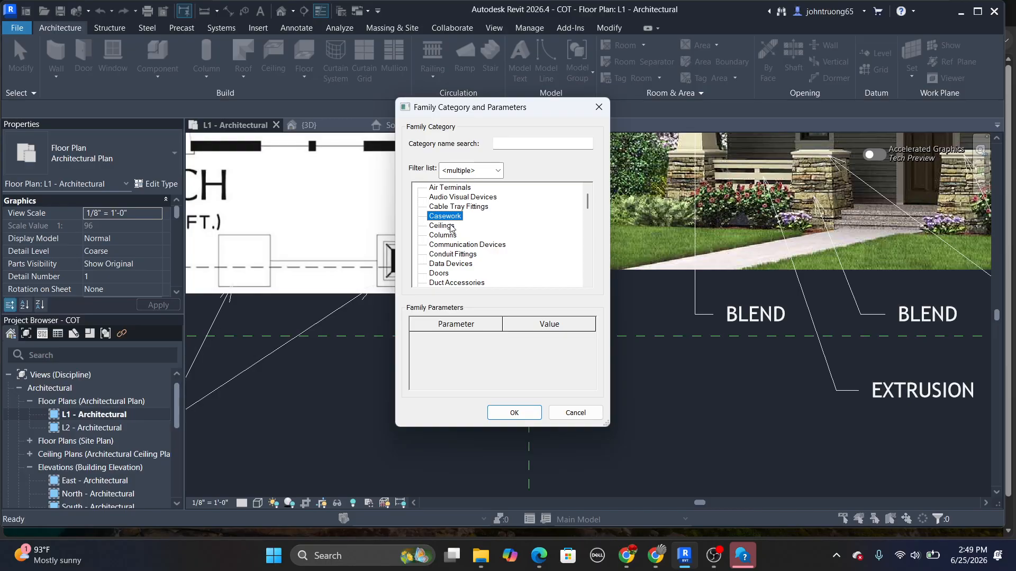
click(515, 413)
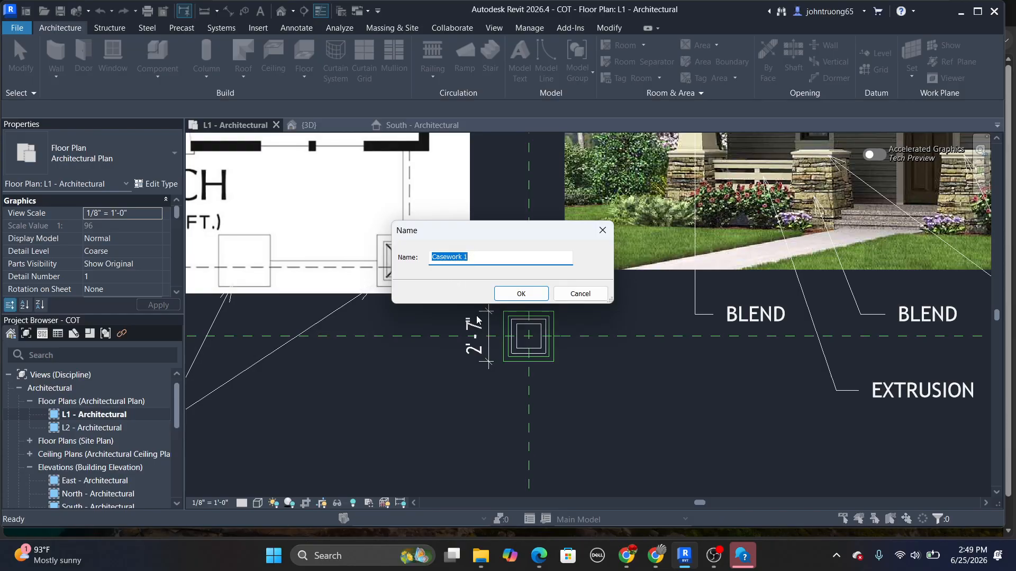
click(520, 293)
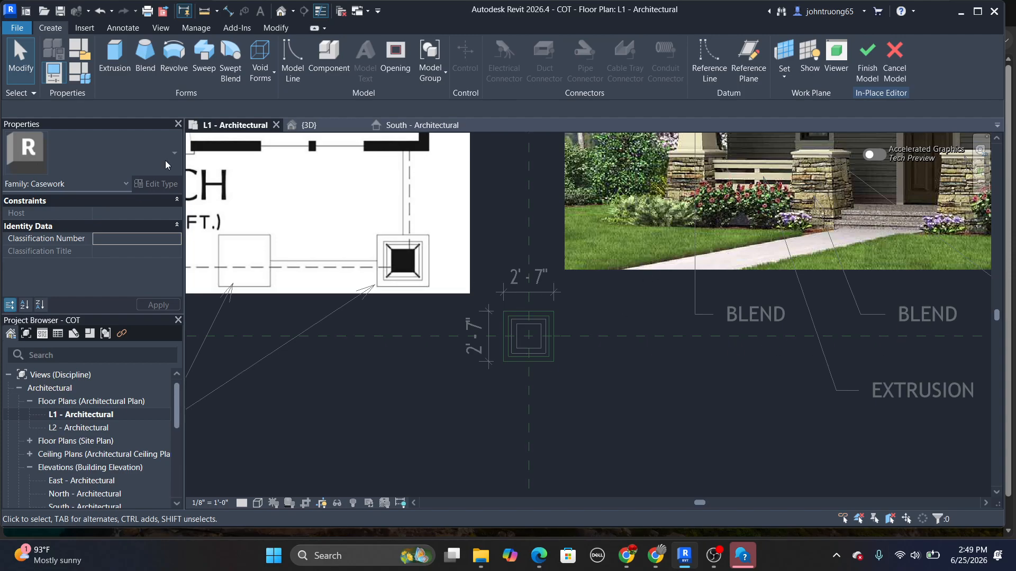
Start a blend for the column base and specify Level : L1 as its work plane
click(145, 58)
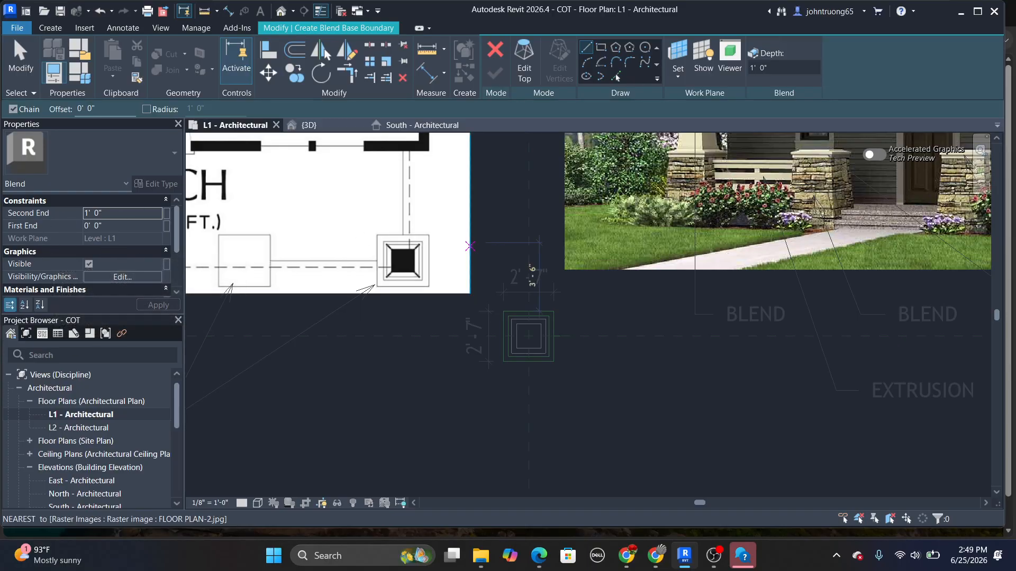
click(677, 74)
click(702, 101)
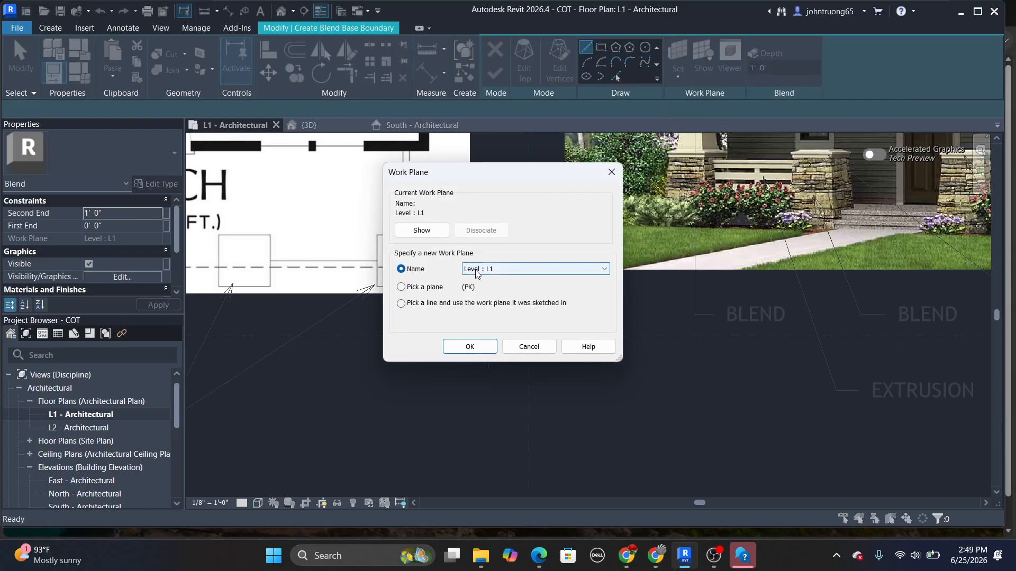
click(469, 347)
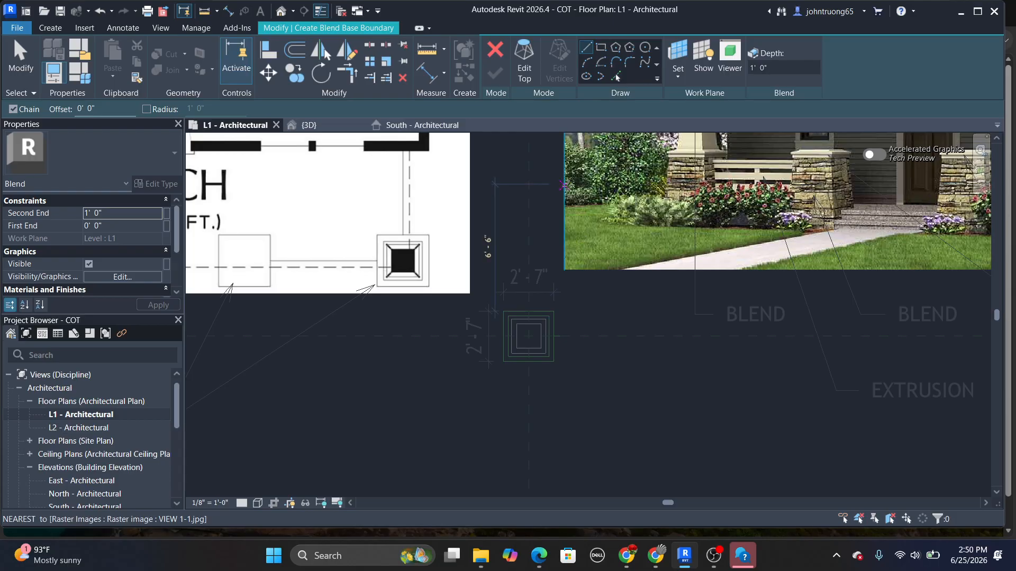
Trace the outer 2' 7" square of the column outline with Pick Lines as the blend's base boundary
click(617, 78)
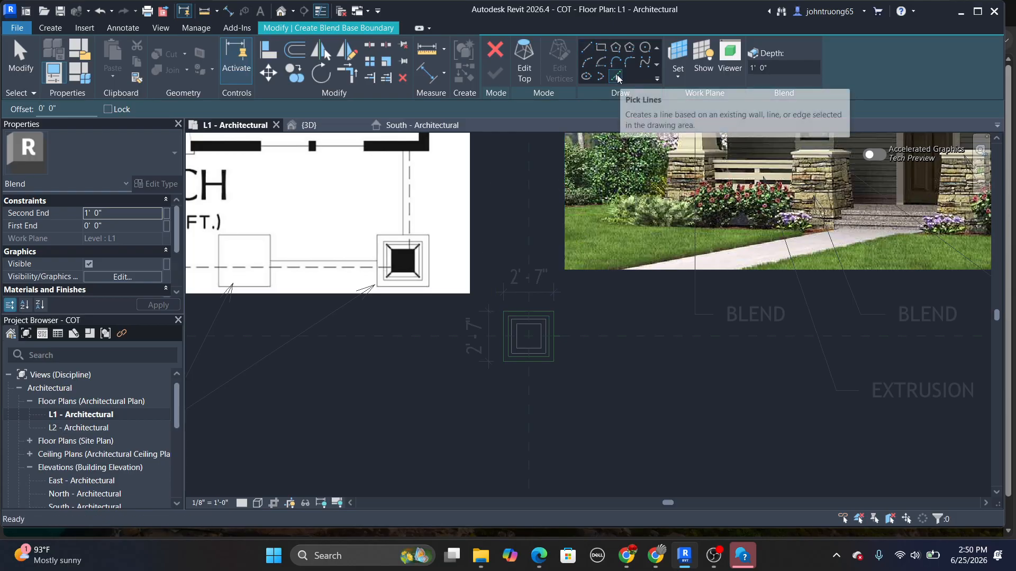
click(536, 311)
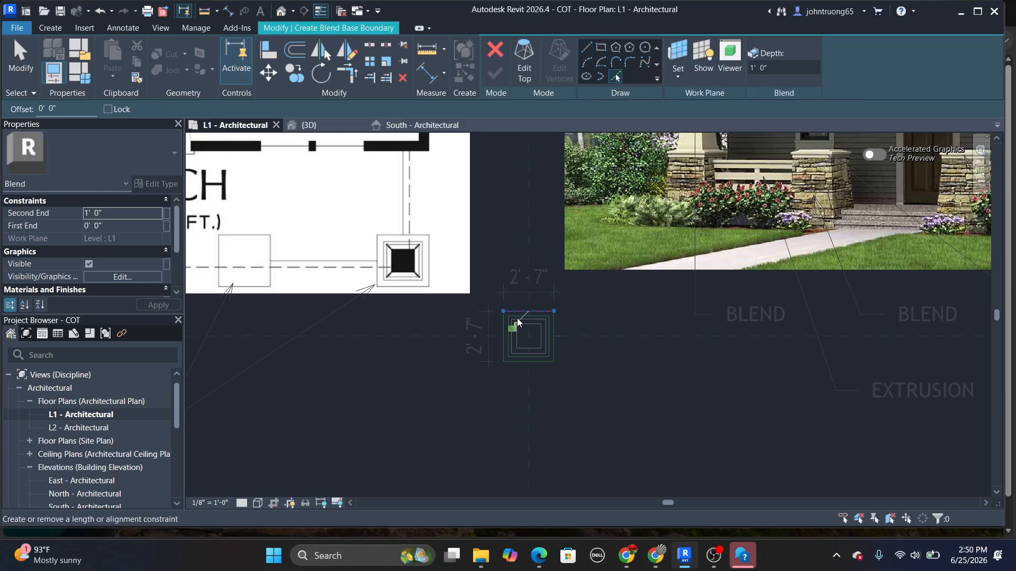
click(528, 361)
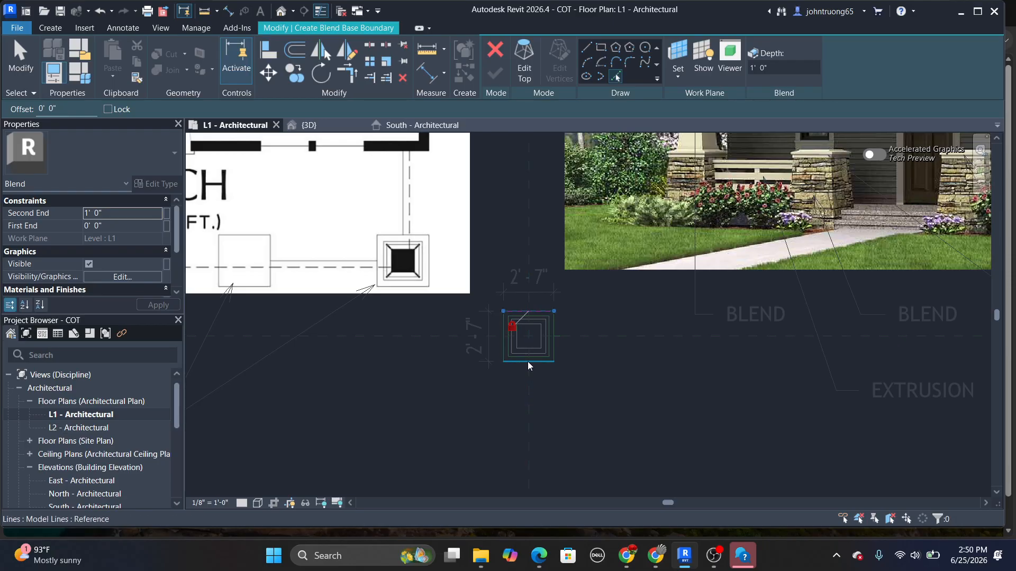
scroll(553, 327, up, 3)
click(561, 326)
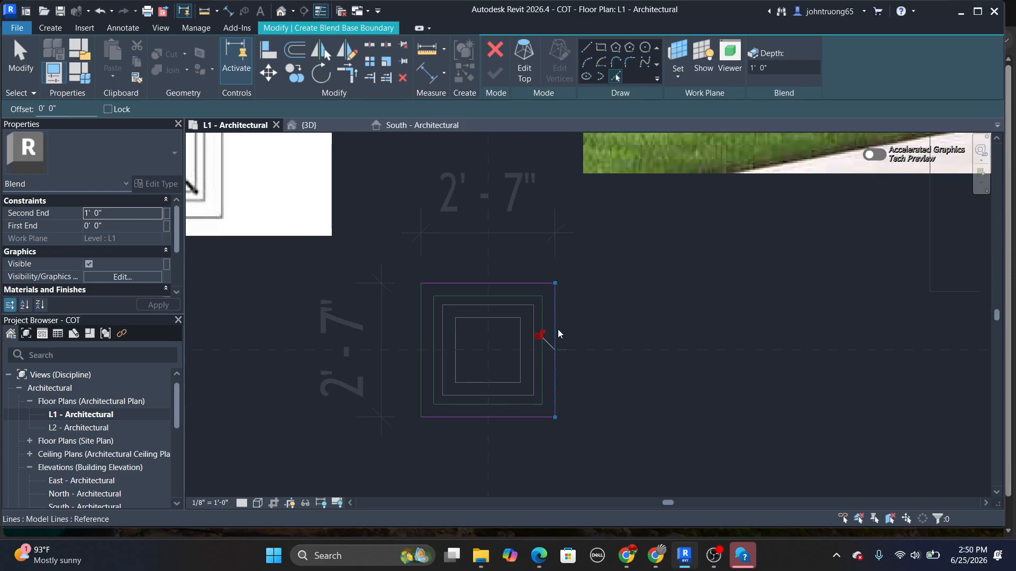
click(424, 367)
scroll(542, 320, down, 3)
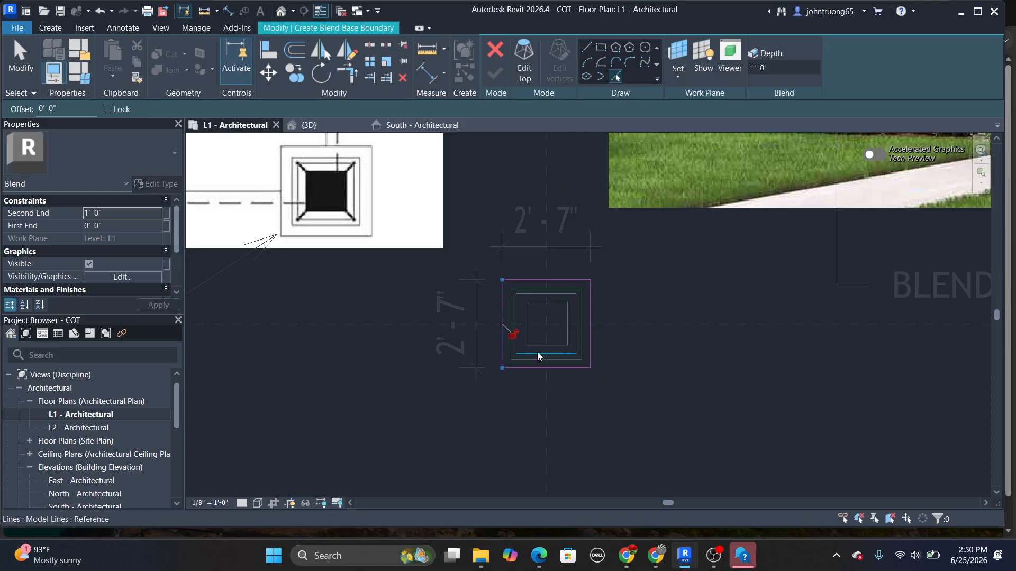
scroll(540, 205, down, 2)
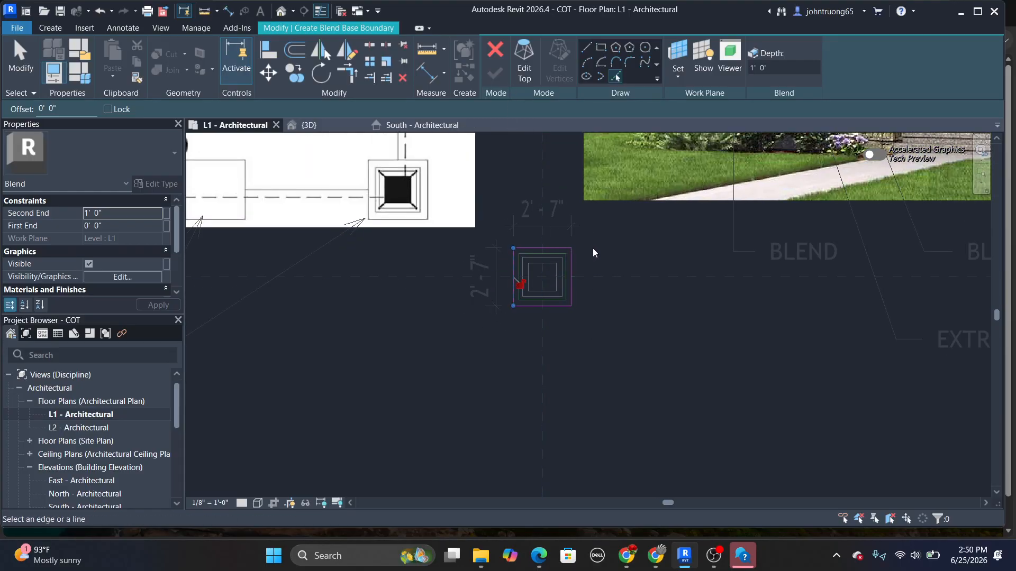
scroll(588, 236, up, 2)
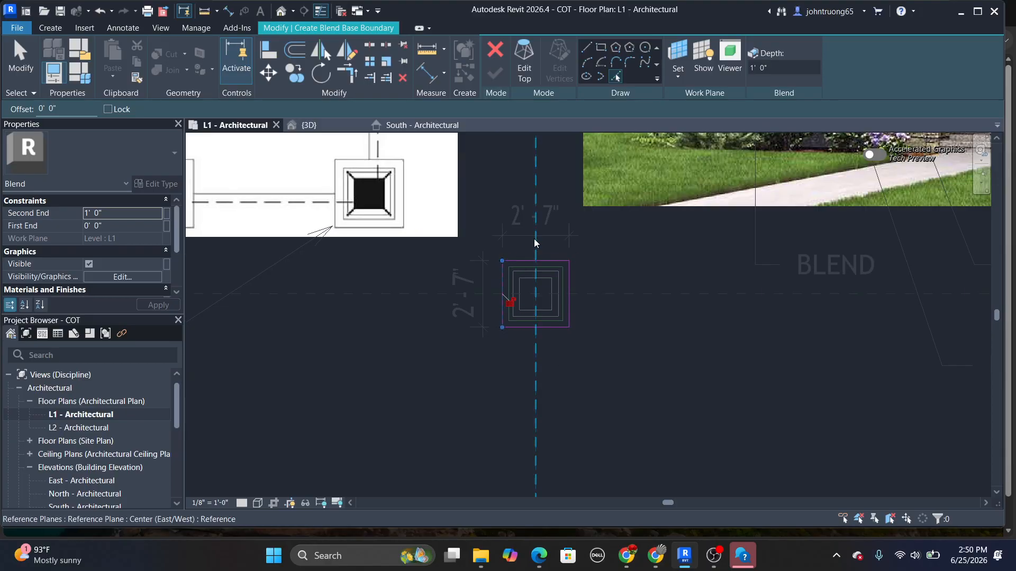
Switch to editing the blend's top boundary and bring up the column outline in the 3D view
click(526, 56)
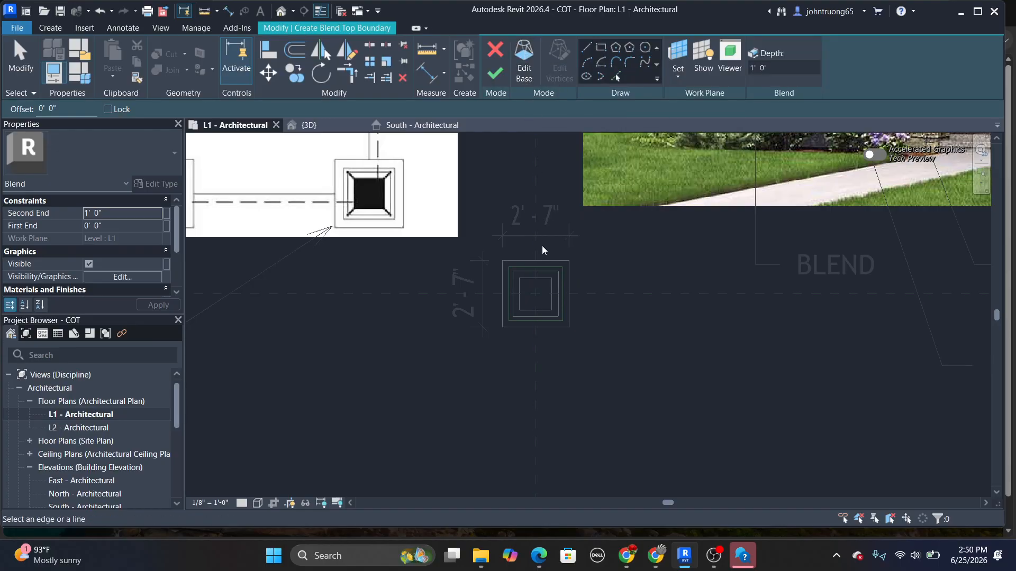
middle_drag(535, 250, 567, 190)
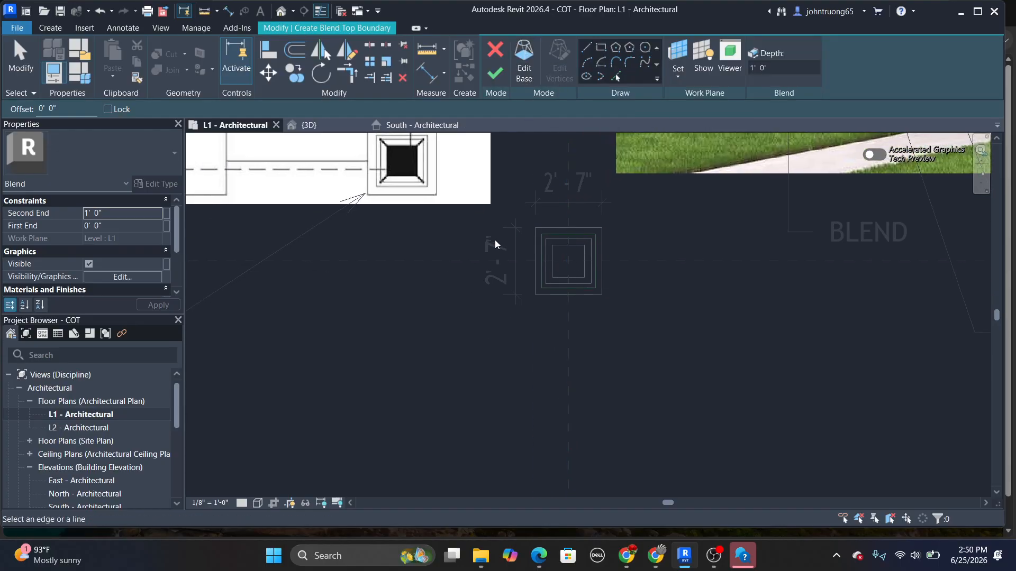
click(281, 11)
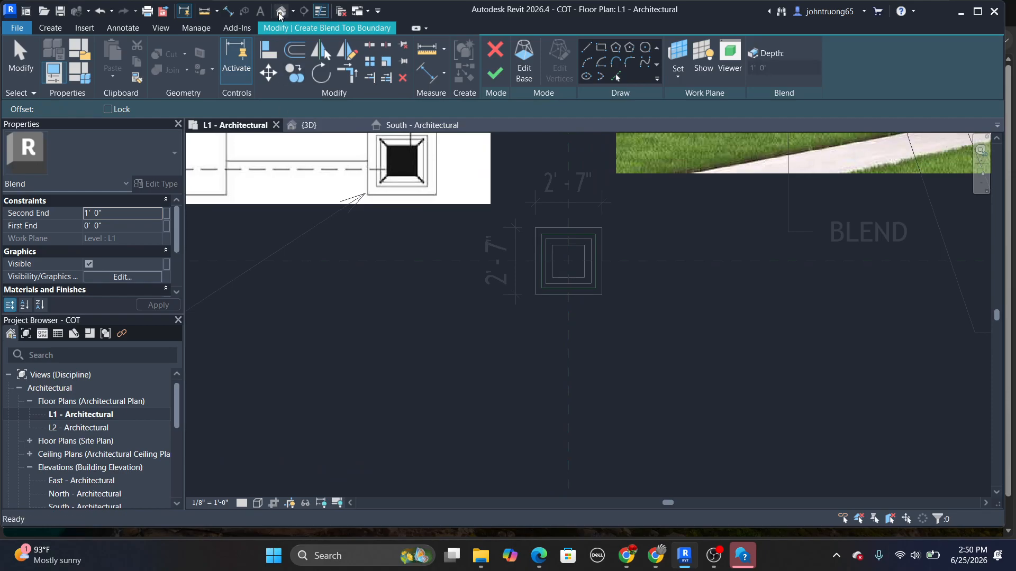
scroll(544, 358, down, 5)
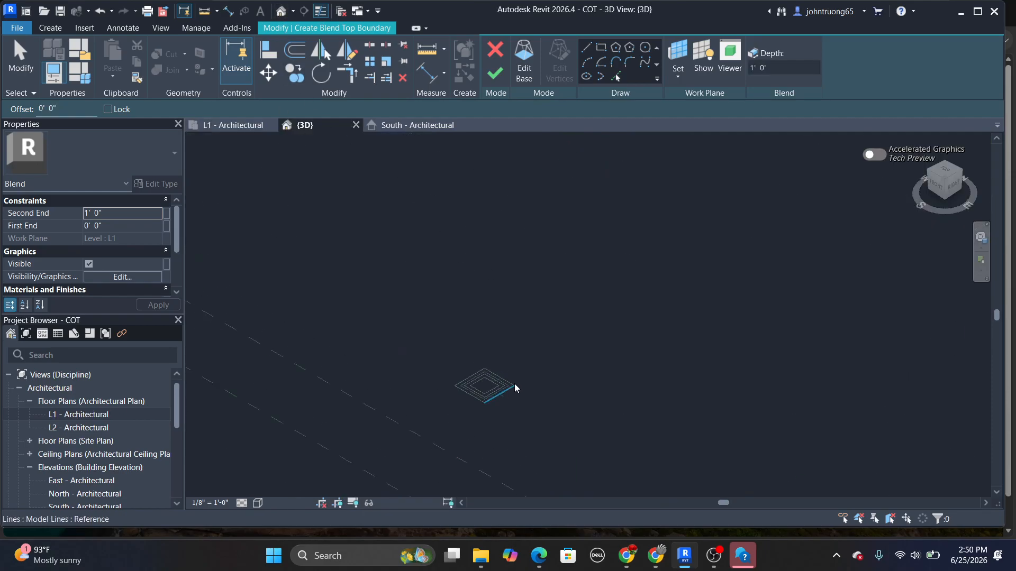
scroll(531, 365, up, 1)
middle_drag(532, 365, 535, 301)
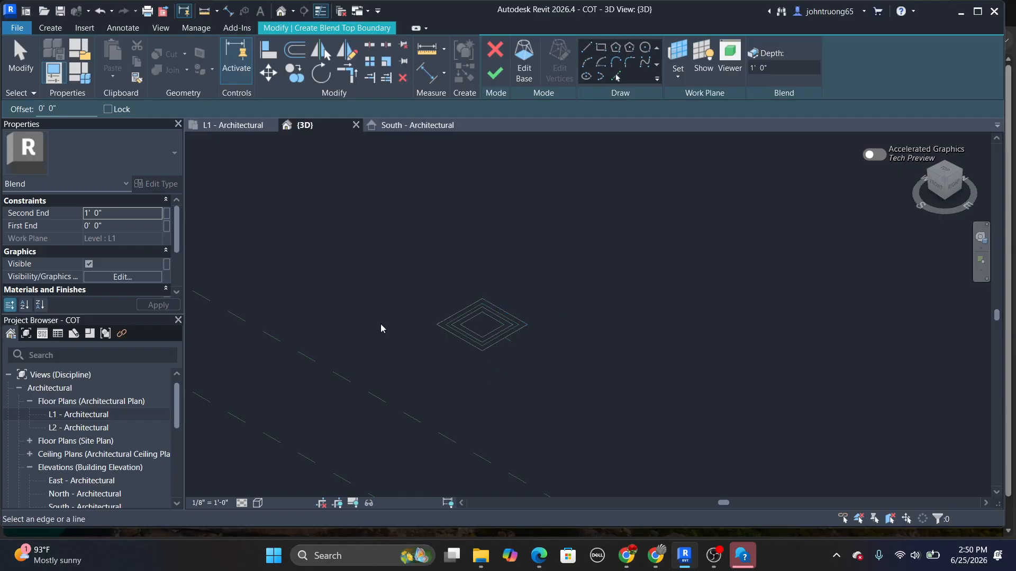
Open the South - Architectural elevation and check the blend's work plane settings without changing them
scroll(93, 462, down, 3)
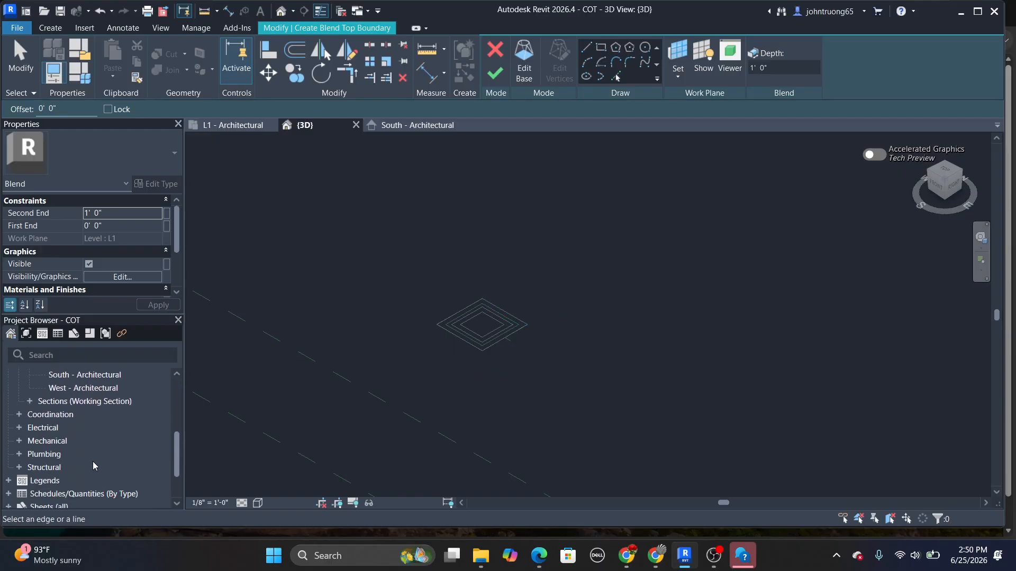
double_click(83, 376)
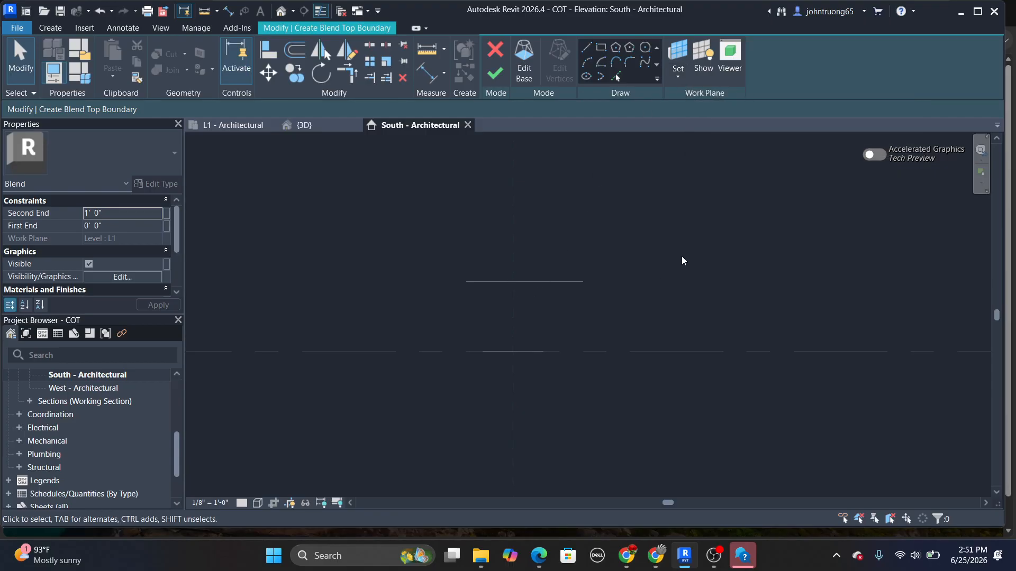
click(678, 78)
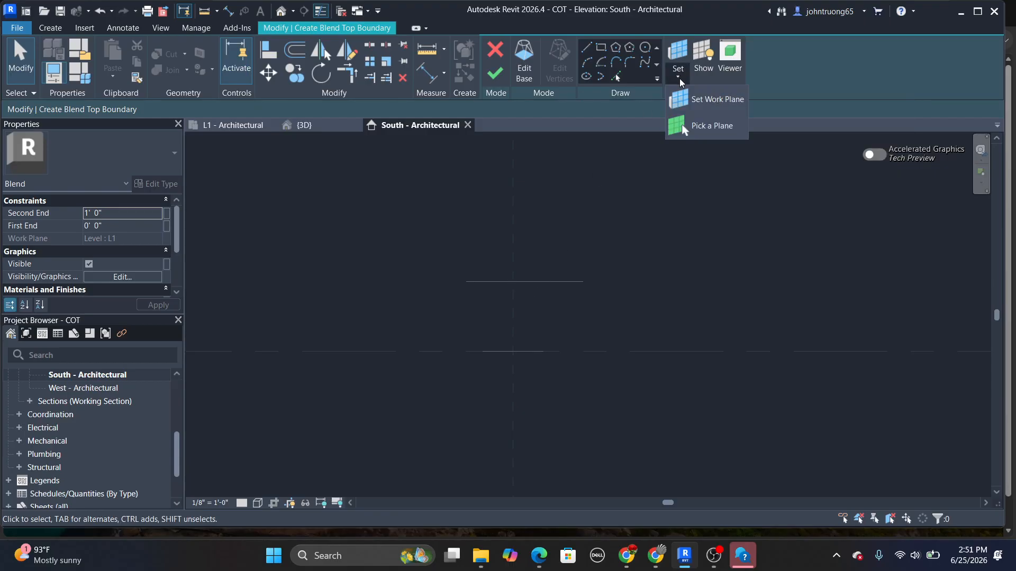
click(677, 77)
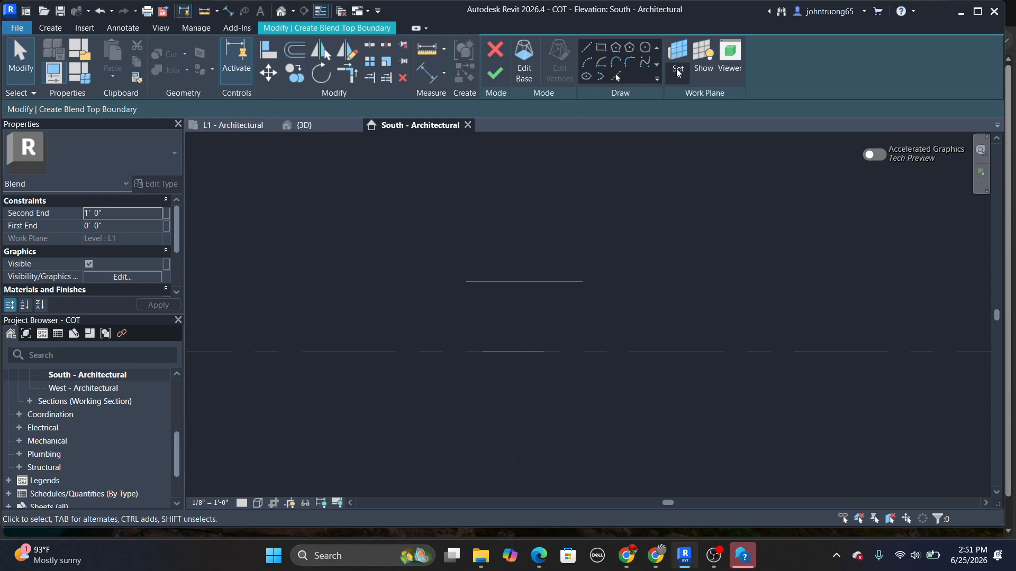
click(677, 74)
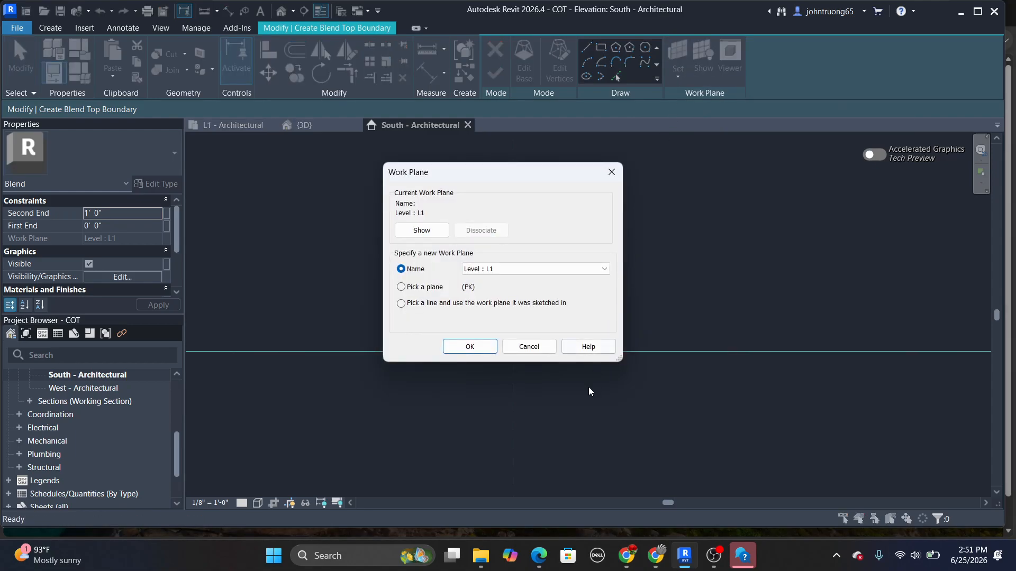
click(531, 348)
Draw a horizontal reference plane along the line 3' 0" above level L1 and name it ref01
click(53, 28)
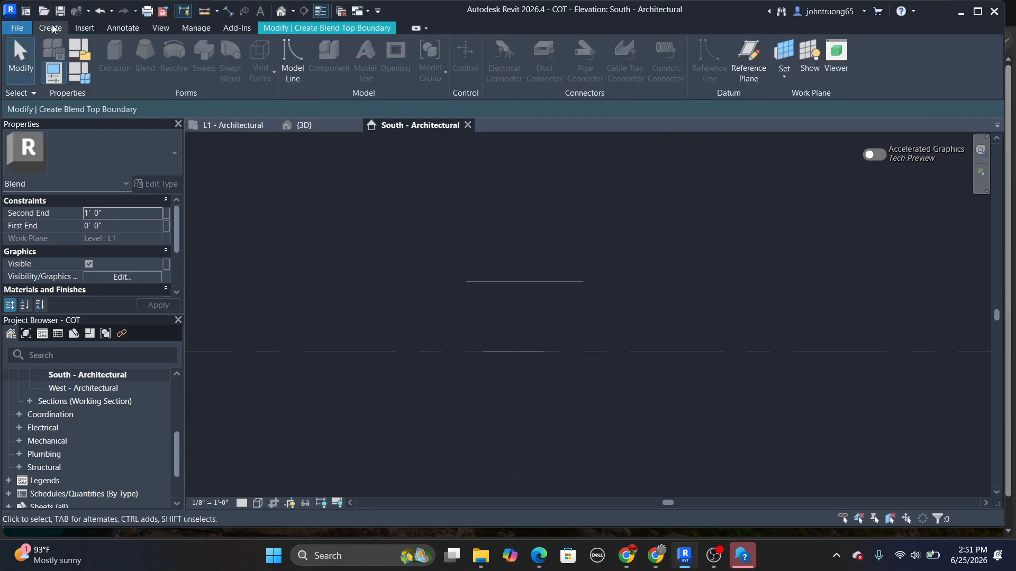
click(748, 64)
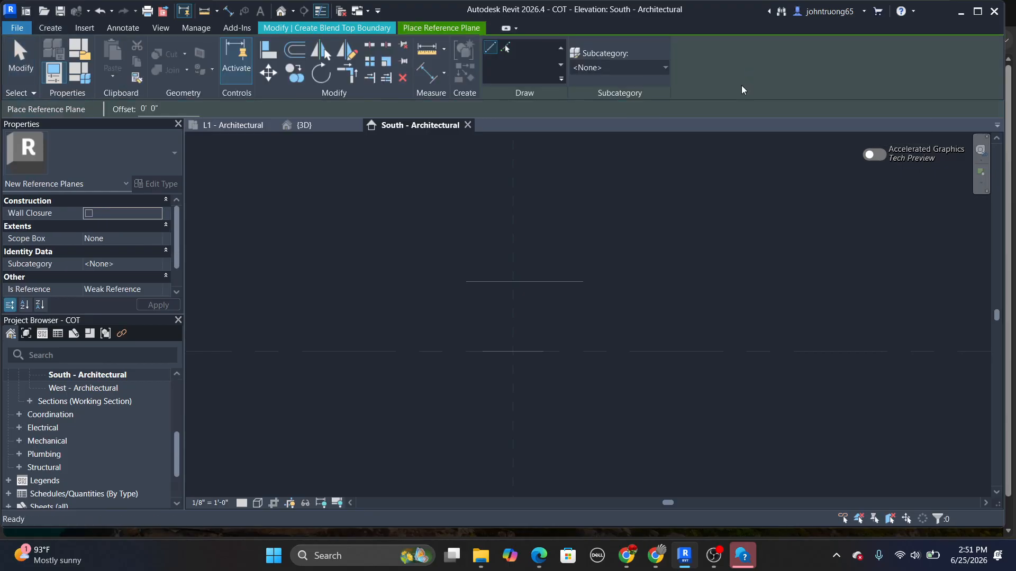
click(466, 281)
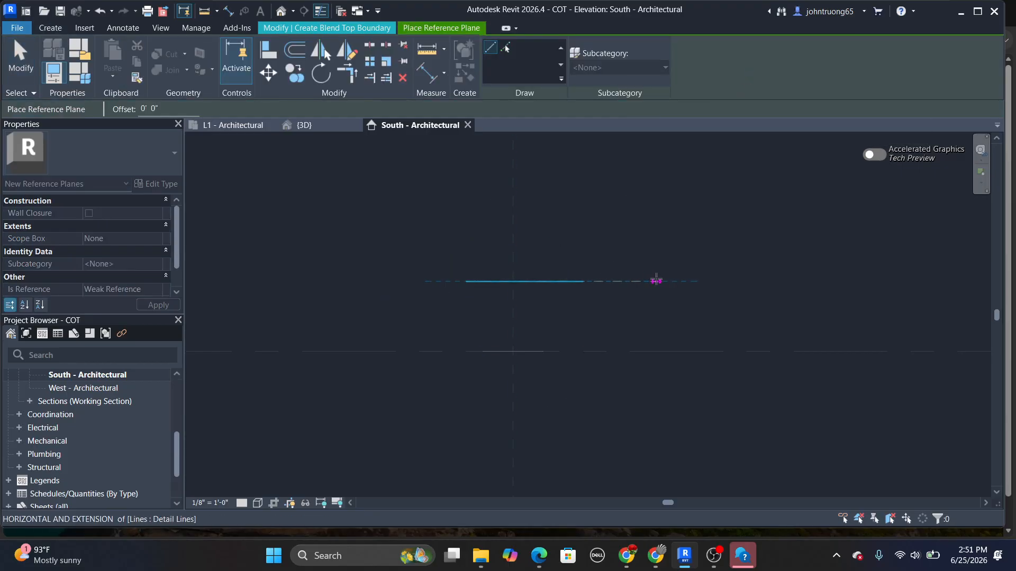
click(656, 281)
click(637, 289)
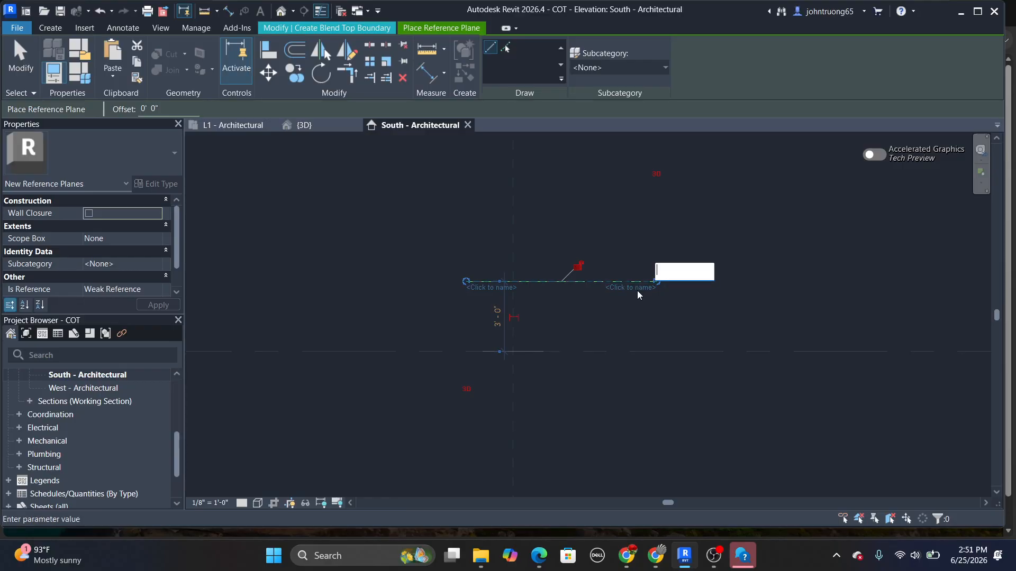
text(ref01)
key(Return)
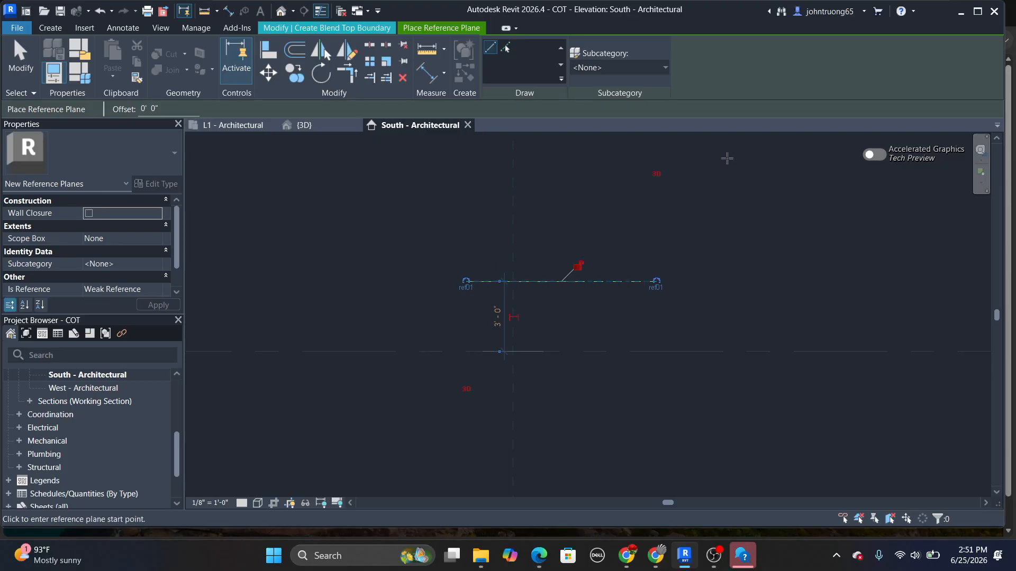
Try to choose the ref01 reference plane as the work plane from the South elevation
click(52, 28)
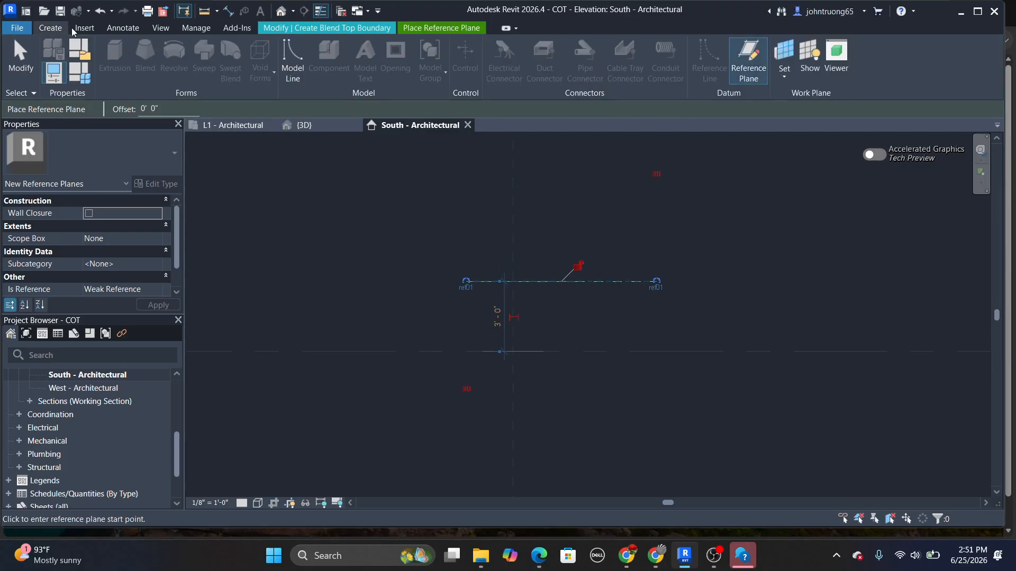
click(785, 74)
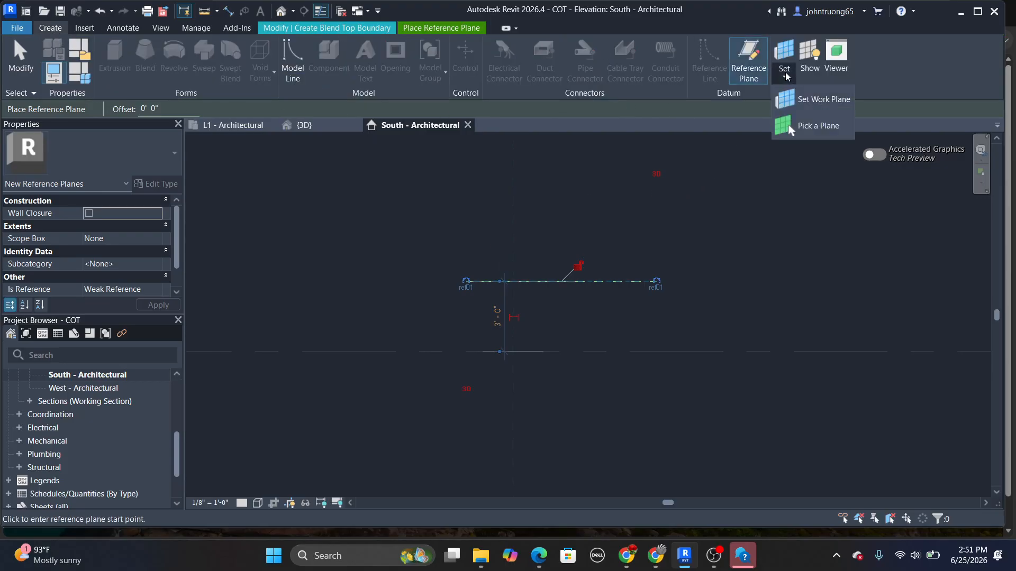
click(808, 100)
click(591, 270)
click(591, 270)
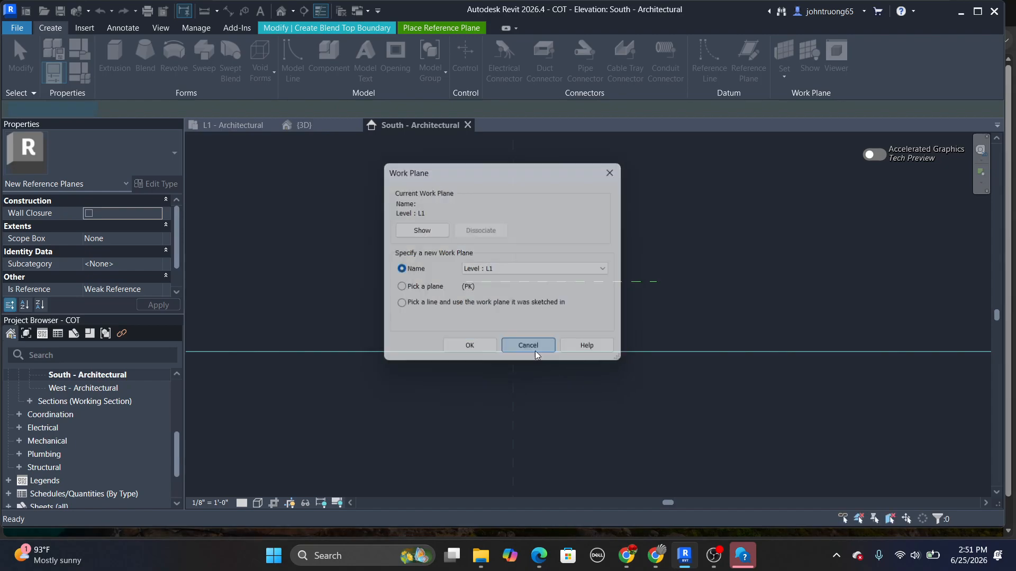
click(529, 347)
Return to the 3D view and look for ref01 among the named work planes for the top boundary
click(282, 11)
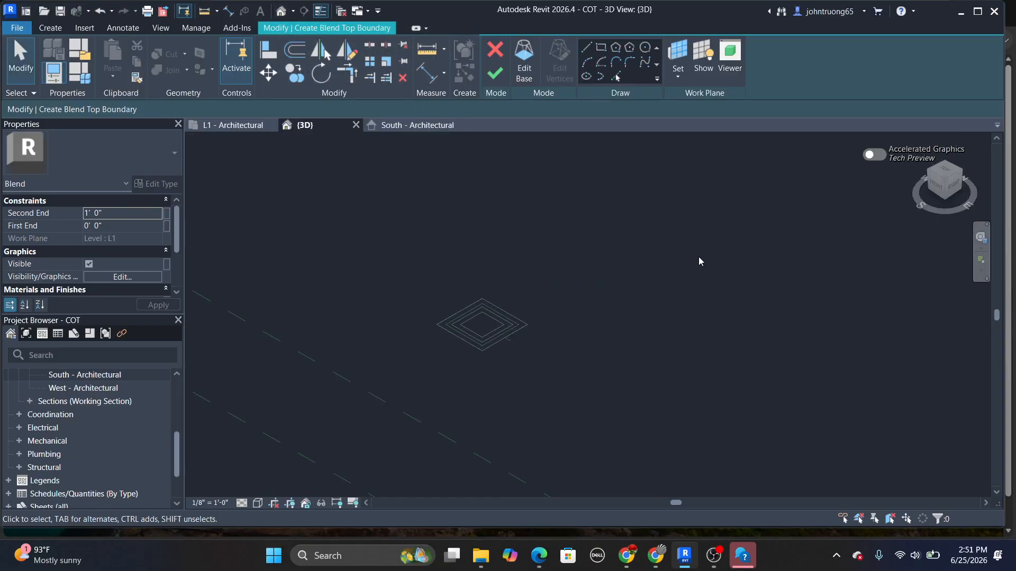
click(679, 77)
click(706, 99)
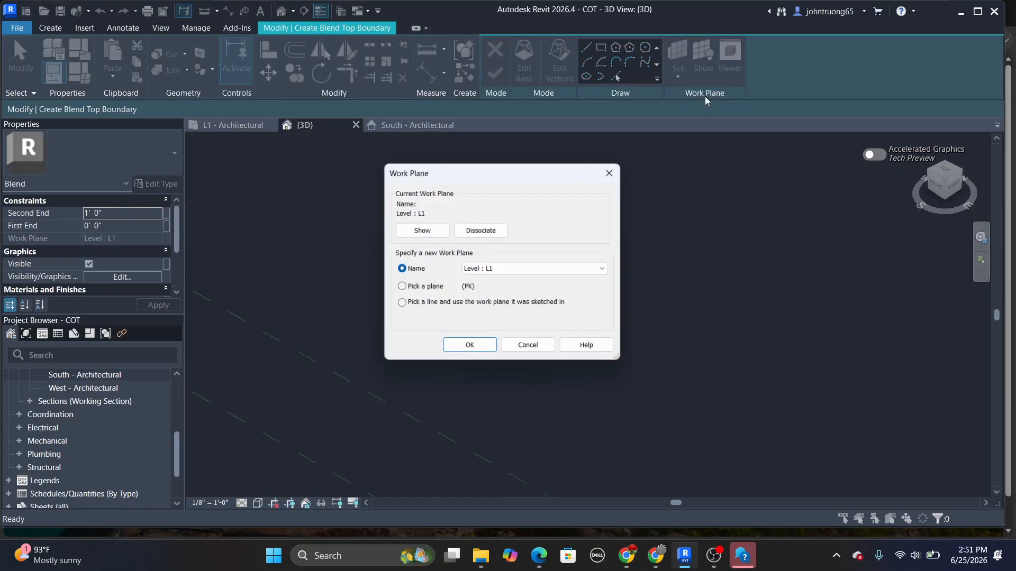
click(604, 269)
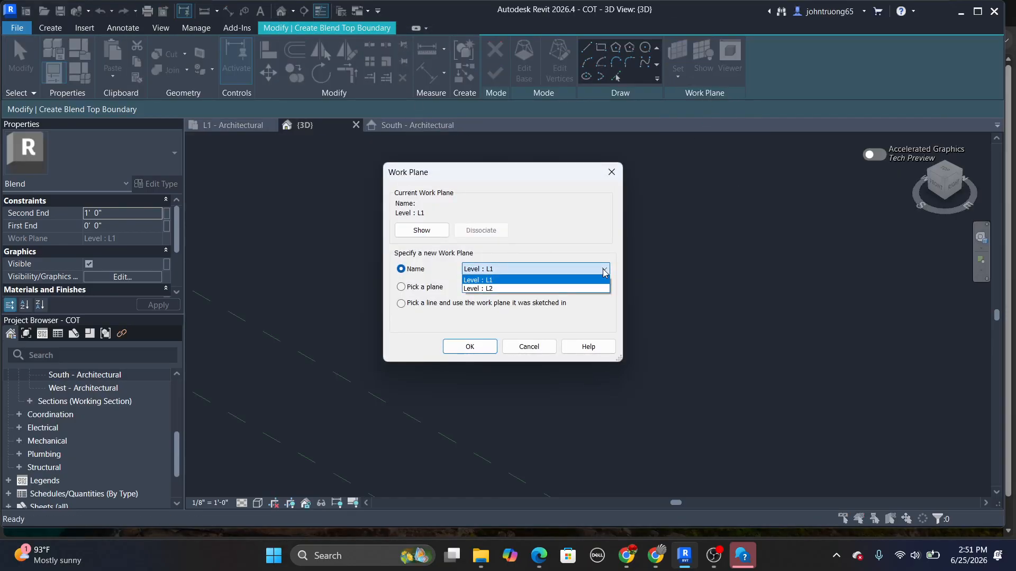
click(548, 353)
click(529, 347)
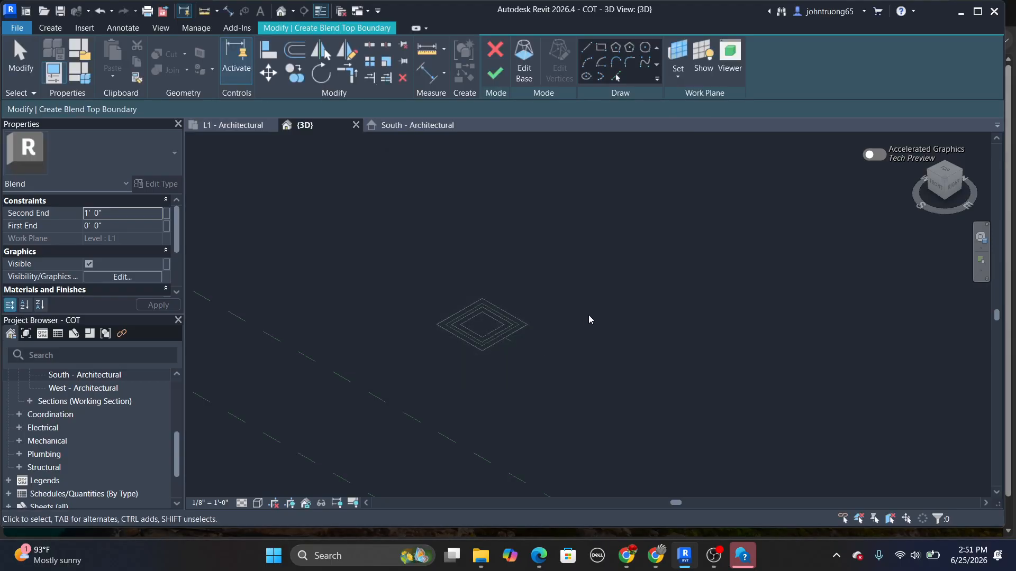
click(677, 74)
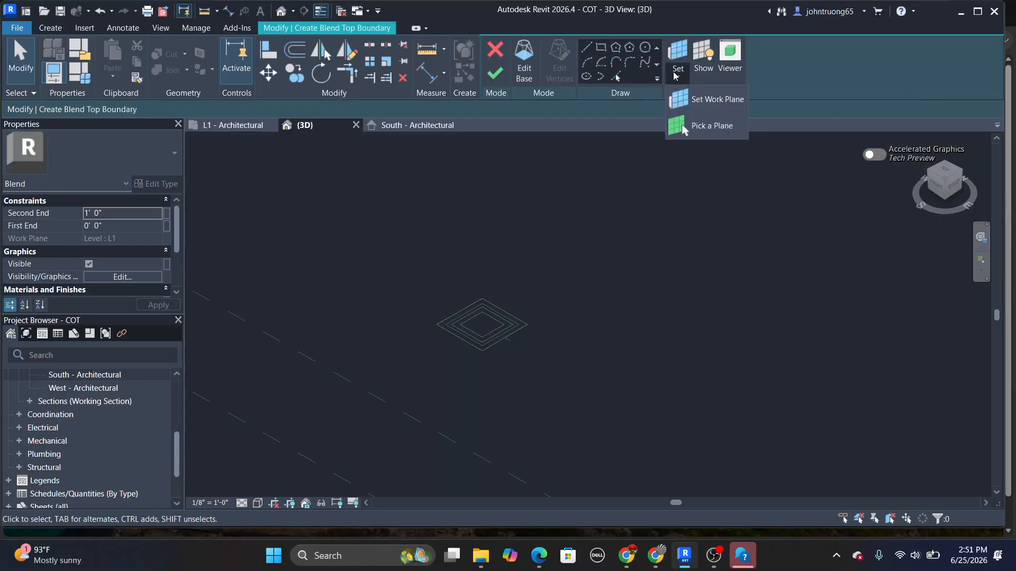
click(711, 216)
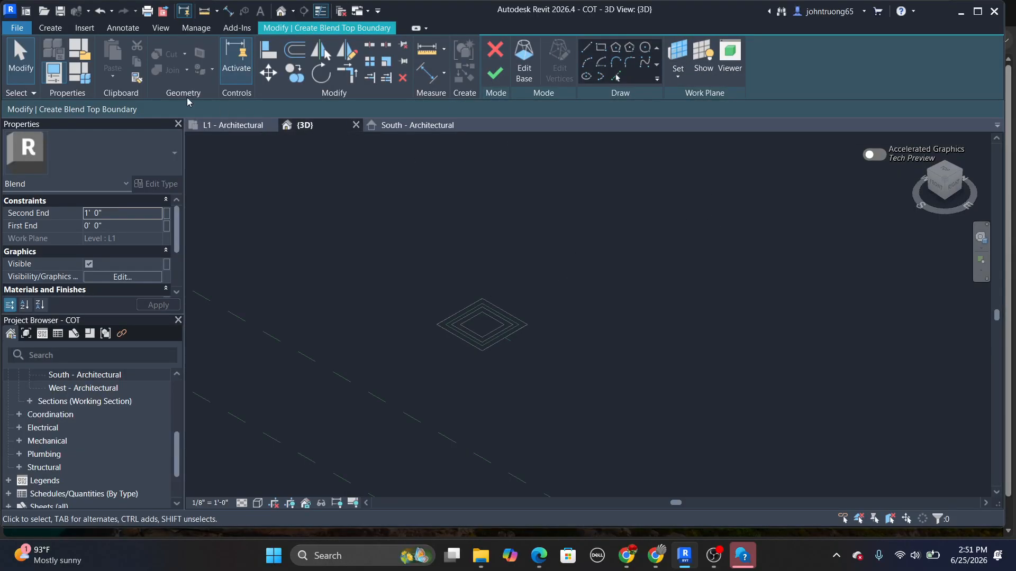
click(60, 29)
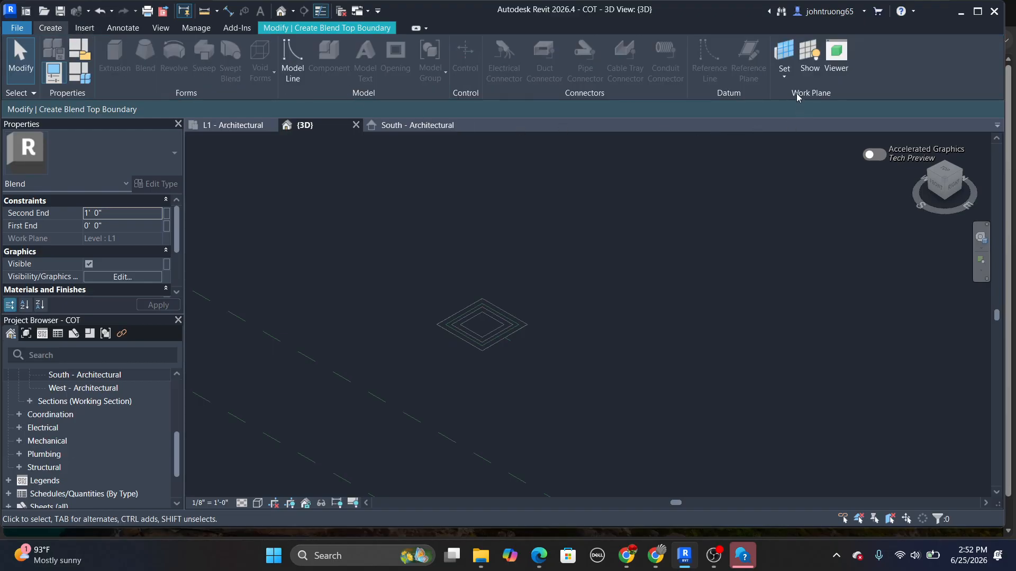
click(788, 79)
click(789, 79)
click(85, 29)
click(51, 28)
Accept Level : L1 as the work plane, and discard the unfinished blend sketch to return to the in-place model
click(791, 59)
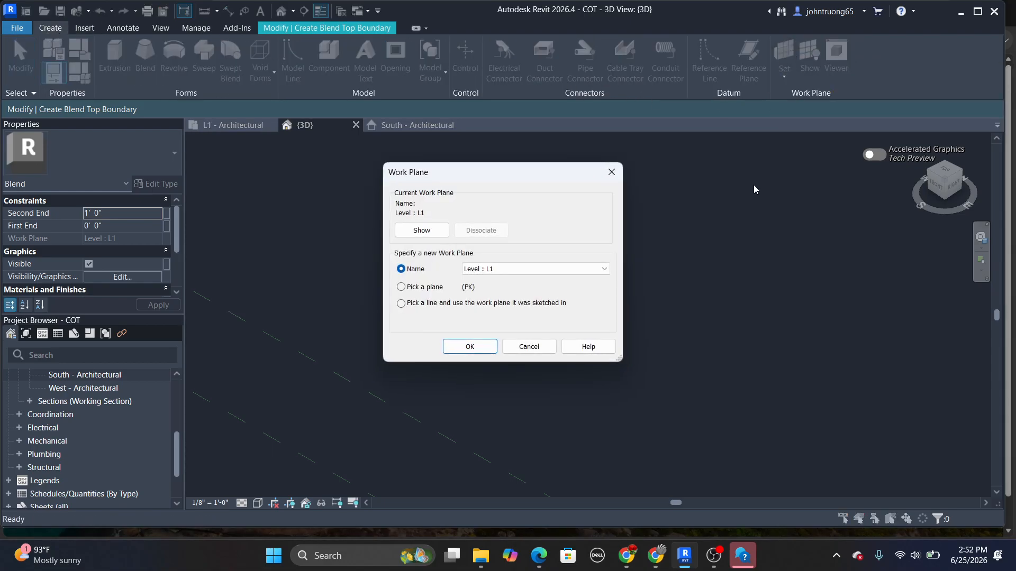
click(470, 346)
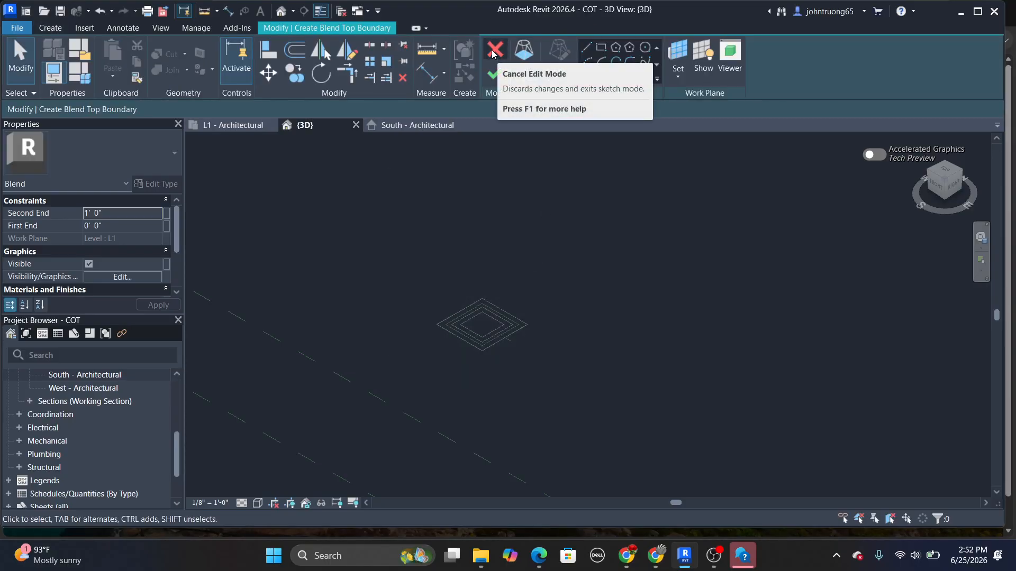
click(496, 51)
click(538, 285)
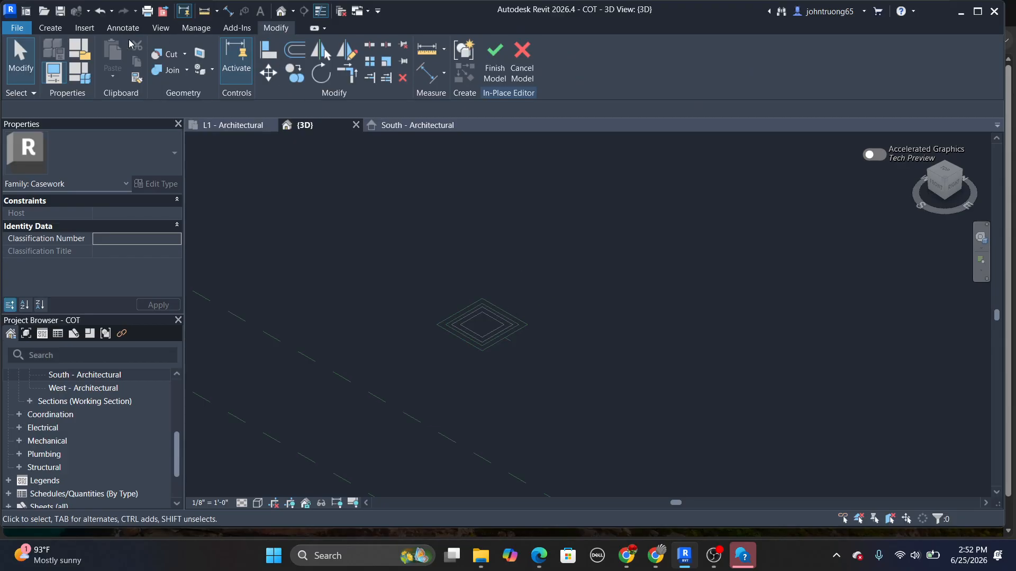
Review the in-place model's work plane, keep Level : L1, and cancel the in-place casework model to return to the project
click(56, 29)
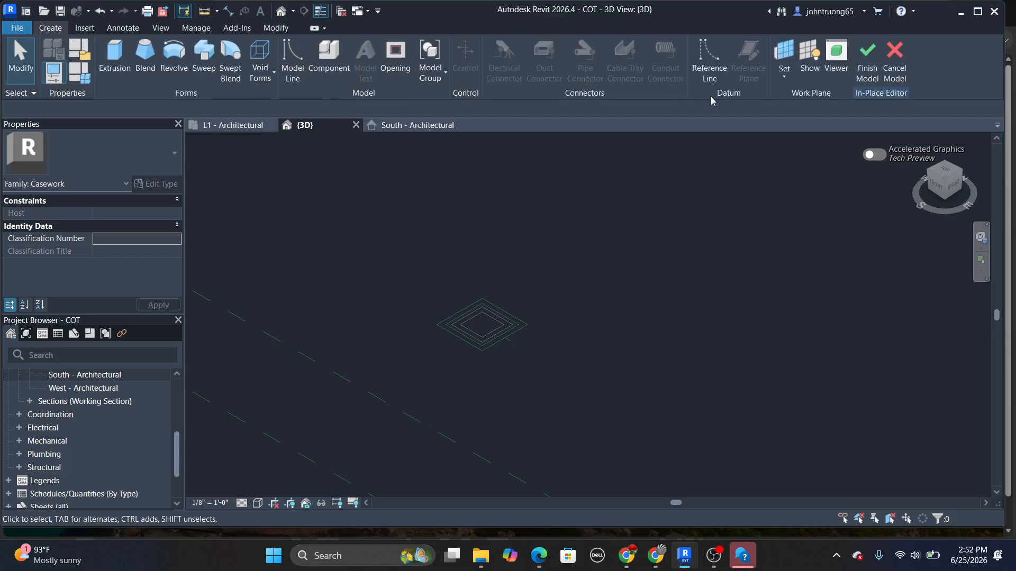
click(786, 63)
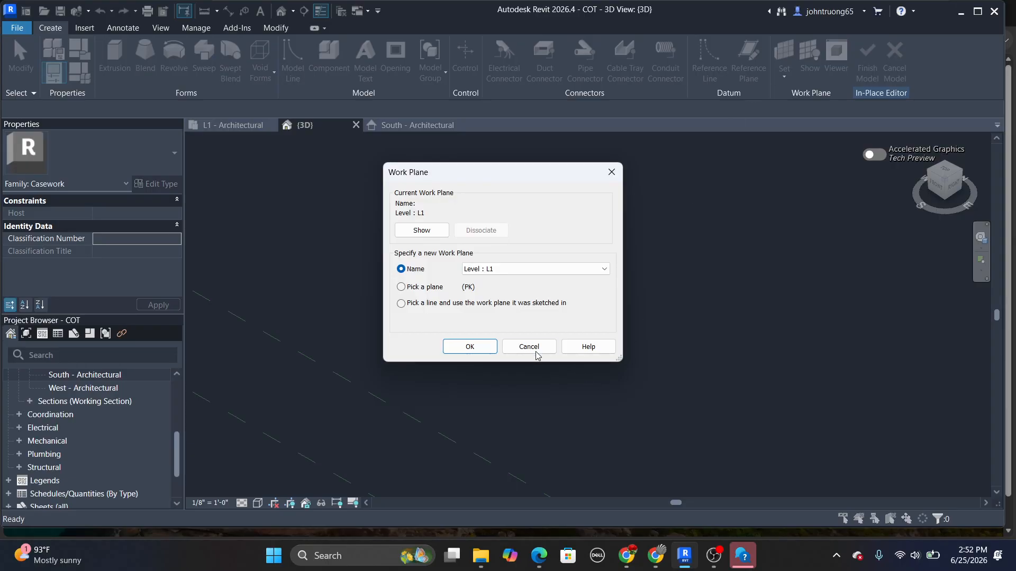
click(469, 346)
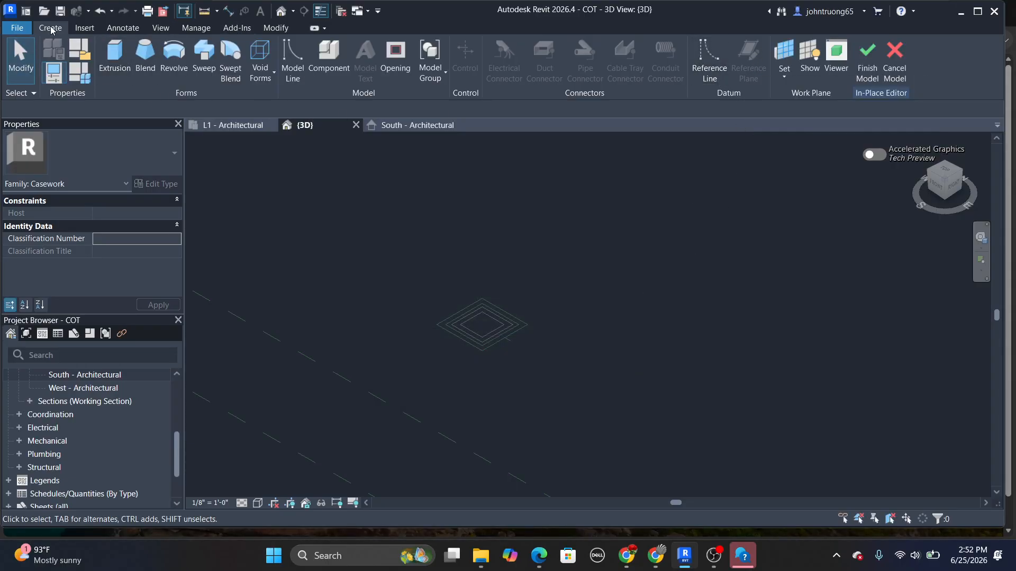
click(894, 49)
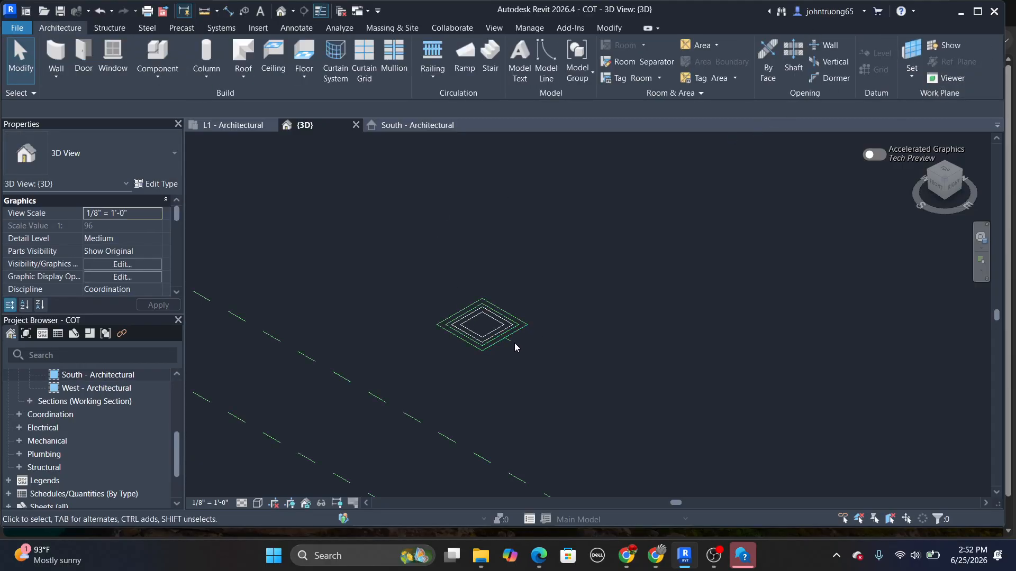
Check the project's work plane settings in the 3D view without changing the current plane
click(913, 75)
click(947, 99)
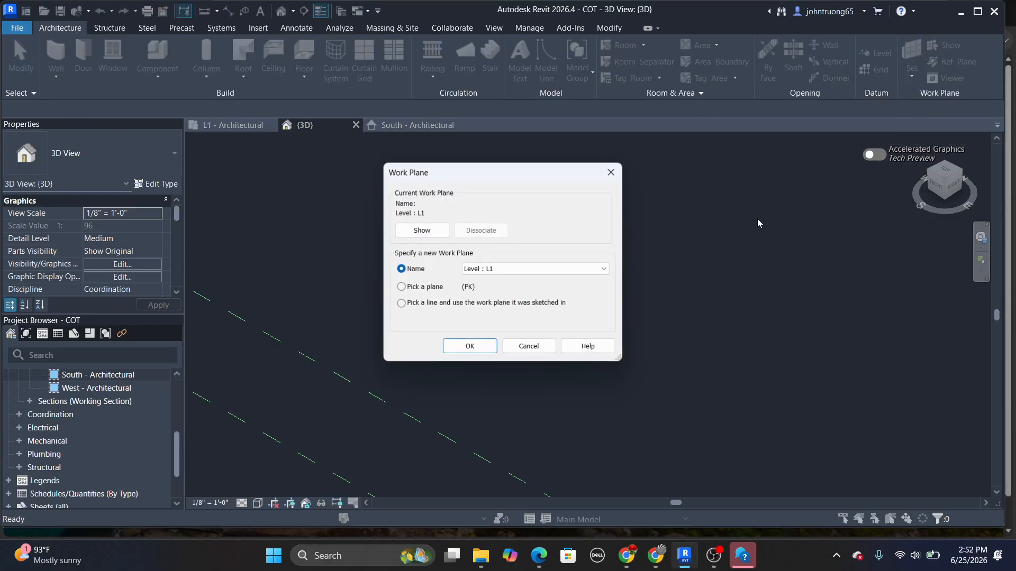
click(526, 345)
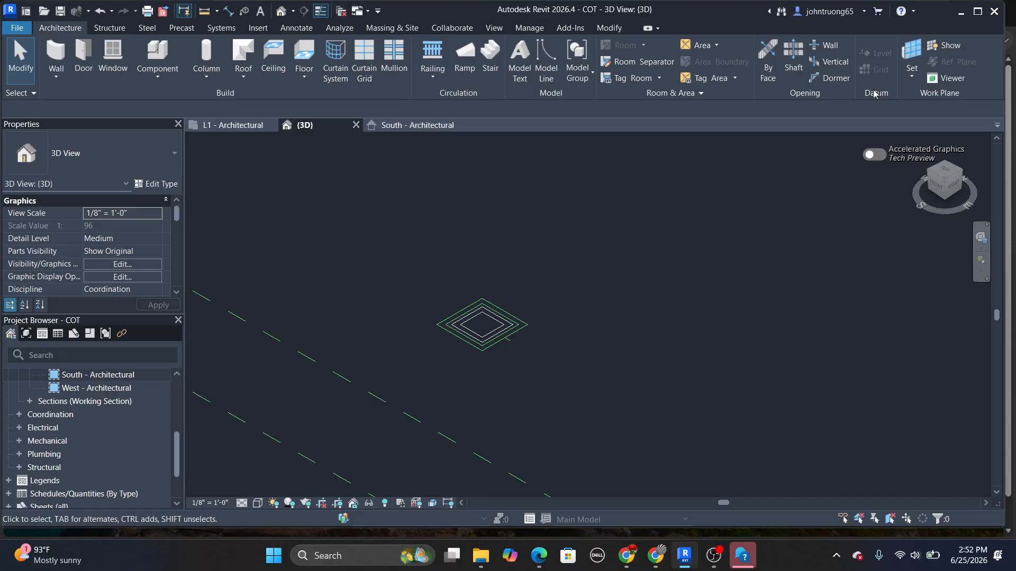
Create an in-place casework model named Casework 1, begin a blend base boundary, and check its work plane settings
click(149, 73)
click(159, 129)
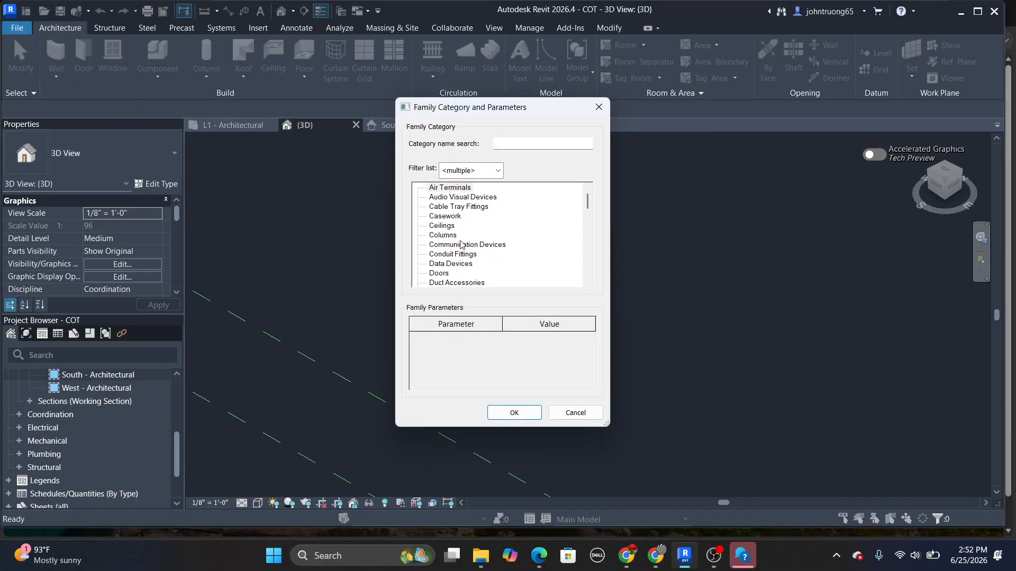
click(447, 217)
click(516, 413)
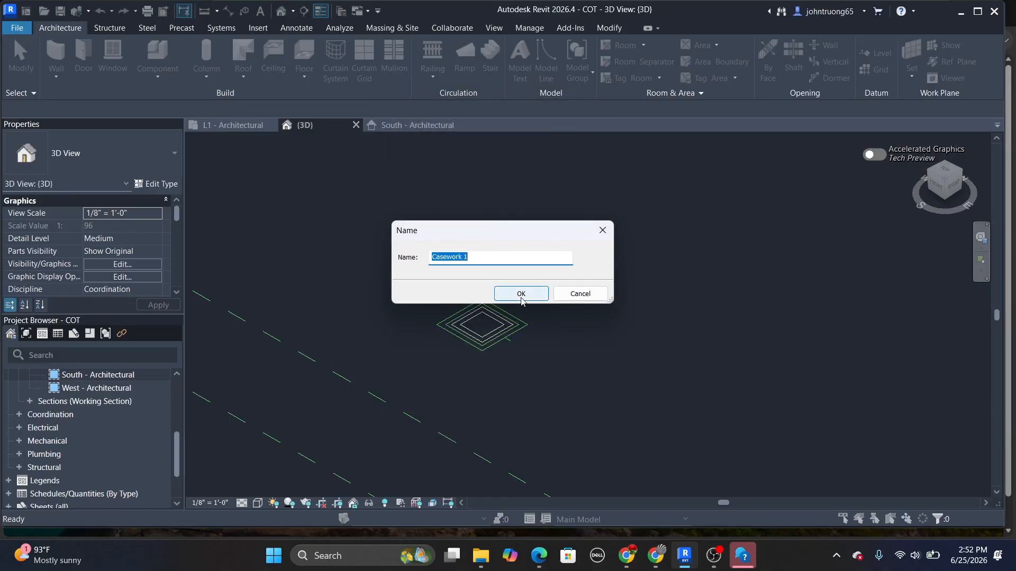
click(522, 296)
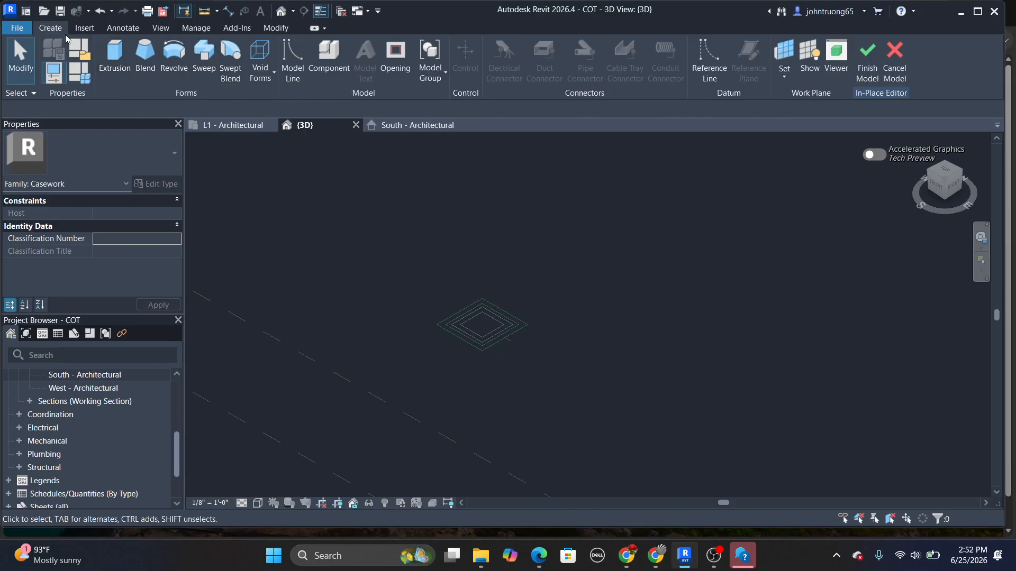
click(144, 53)
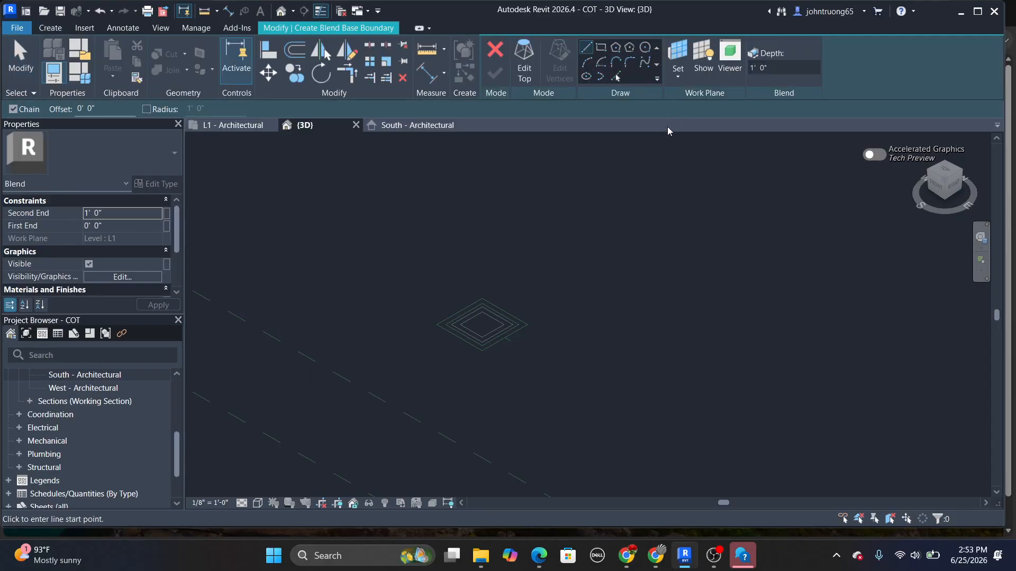
click(677, 52)
click(529, 345)
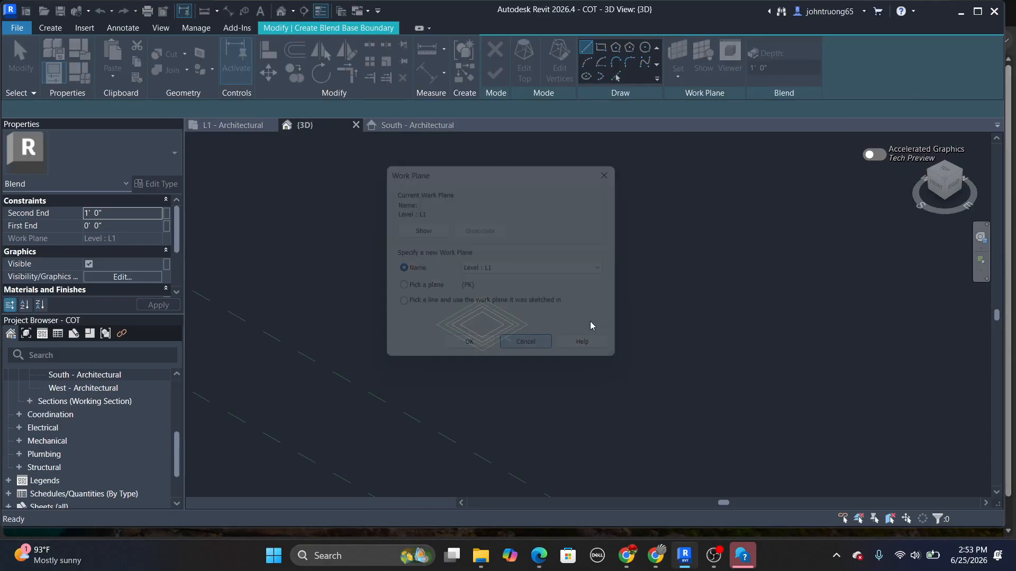
Look through the commands available during the blend sketch for work plane and reference plane options
click(47, 29)
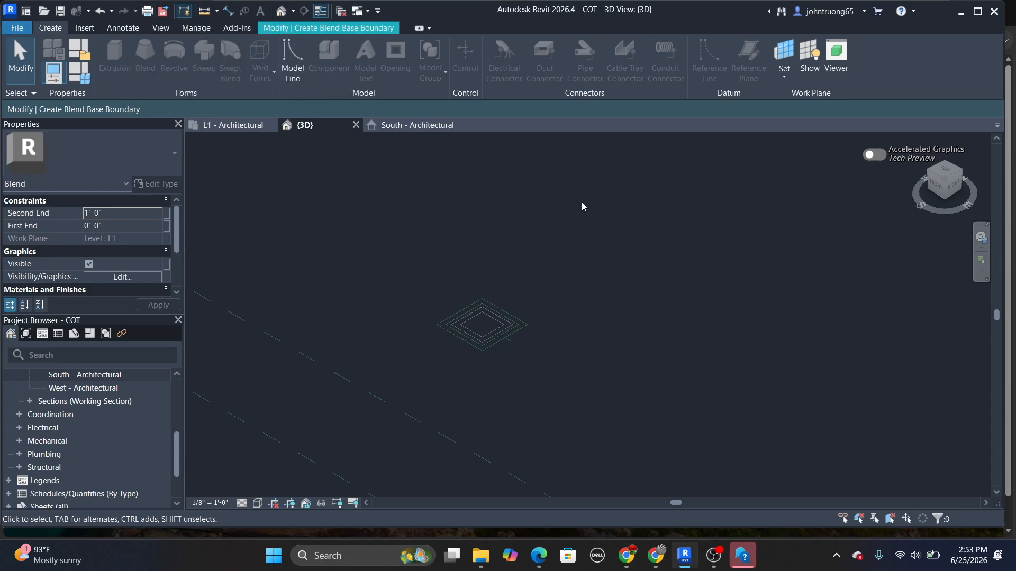
click(784, 77)
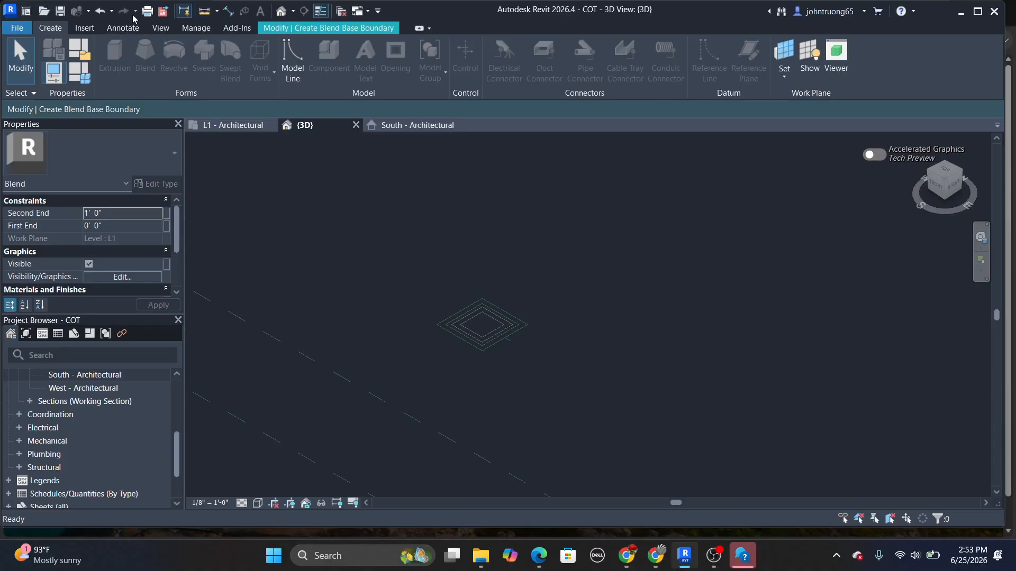
click(79, 29)
click(50, 28)
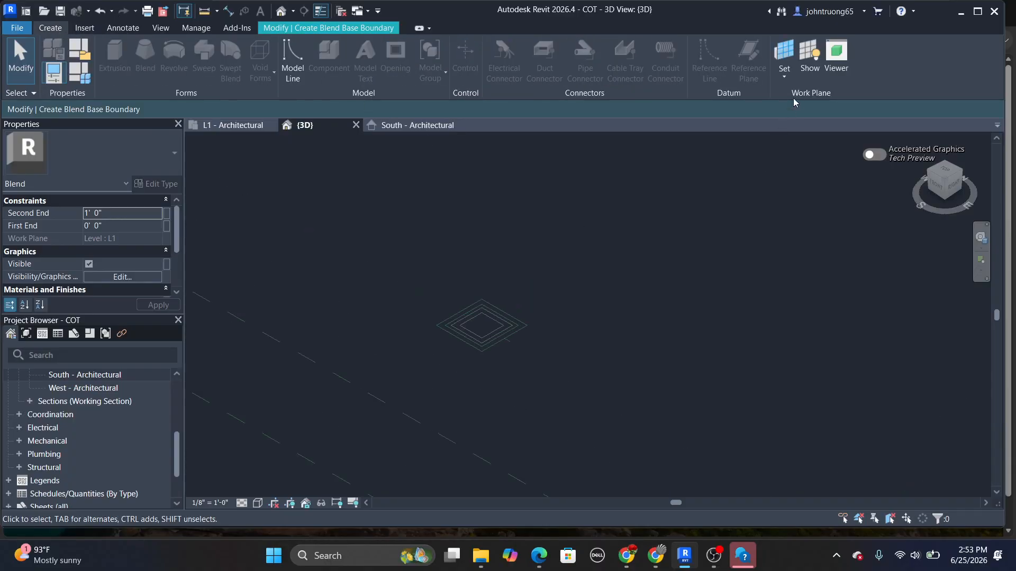
click(785, 77)
click(785, 78)
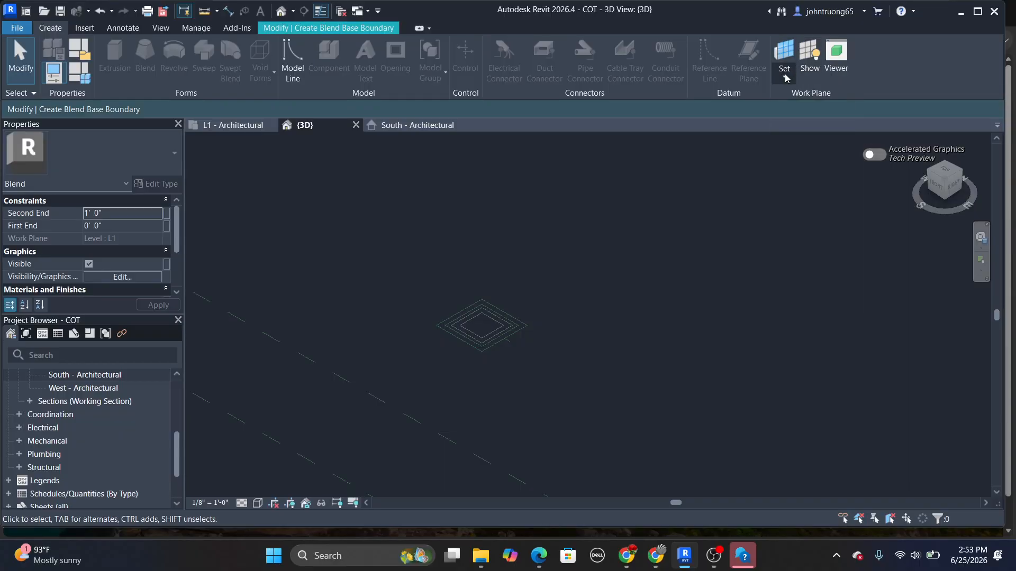
click(85, 29)
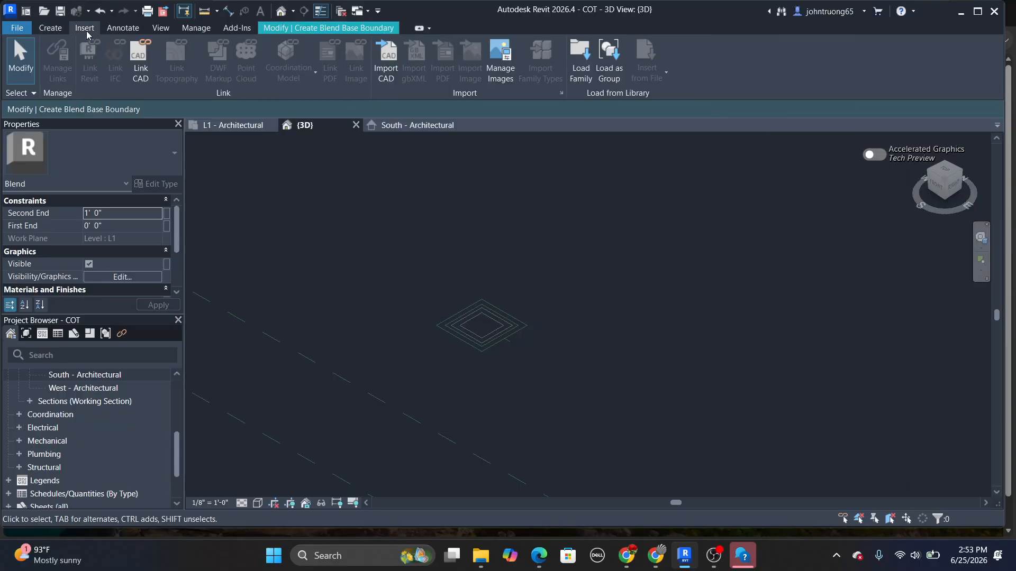
click(59, 30)
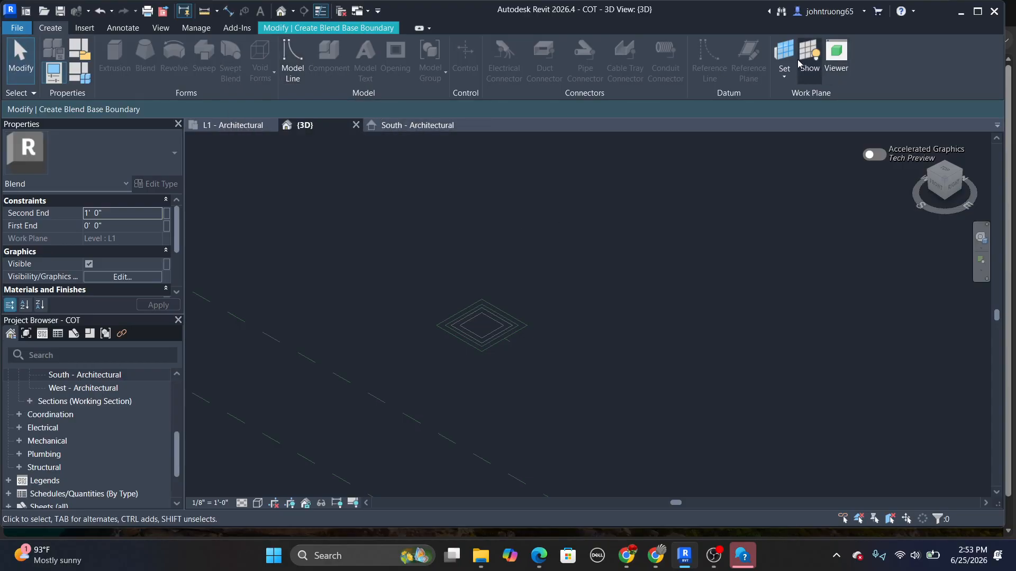
right_click(626, 295)
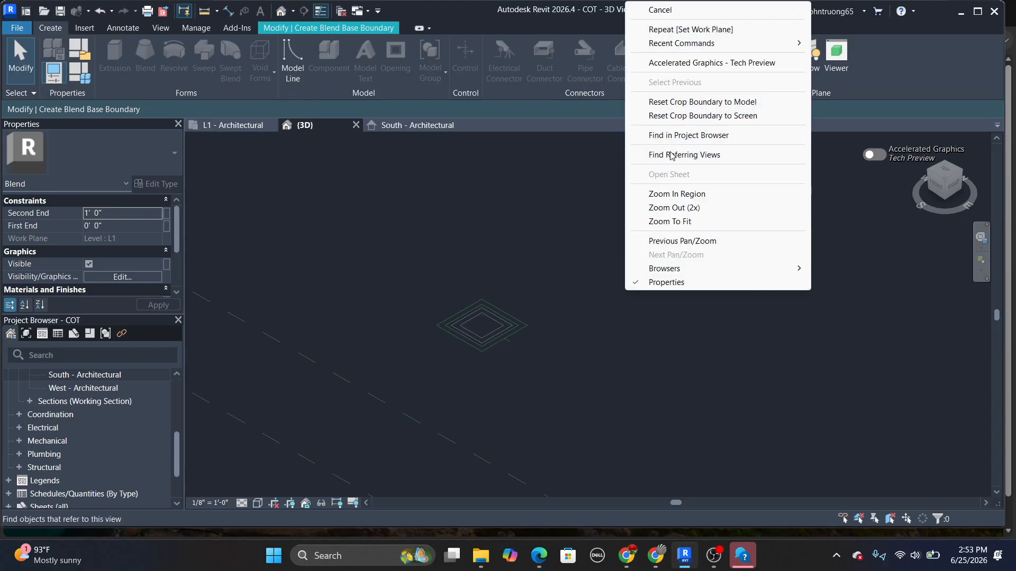
click(674, 9)
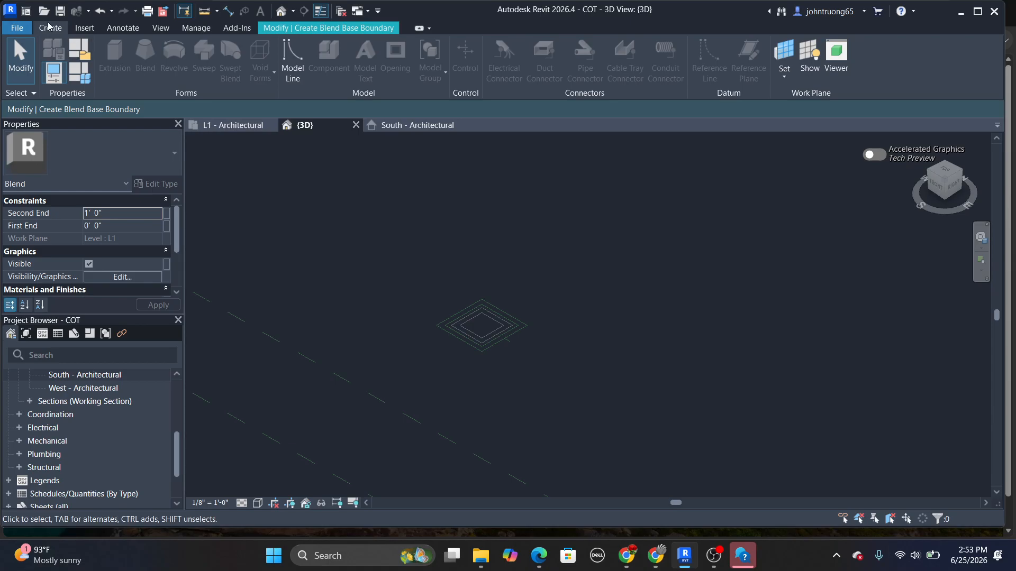
click(17, 27)
click(381, 166)
click(18, 28)
click(345, 198)
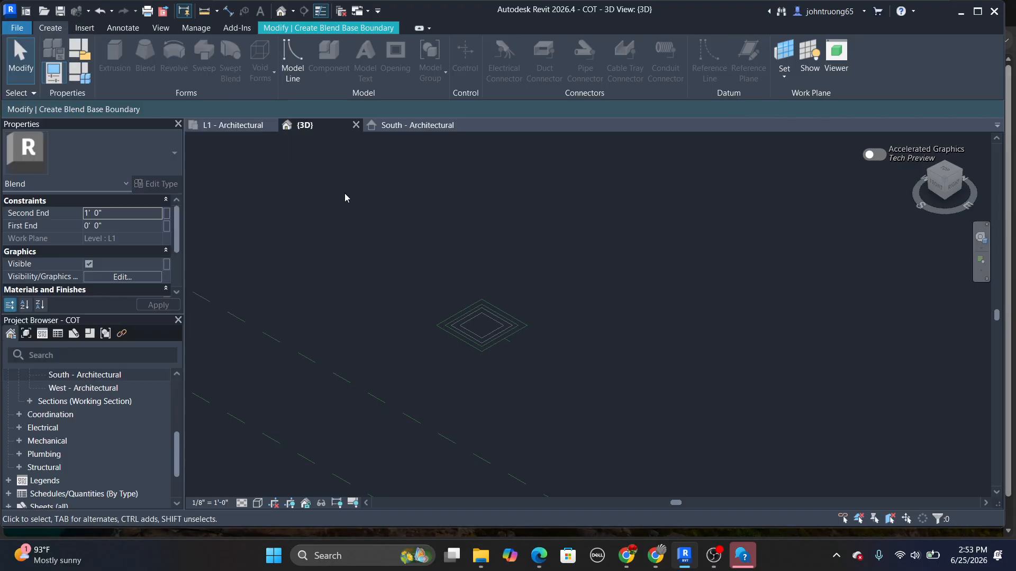
Discard the unfinished blend sketch and leave the in-place casework model
click(293, 63)
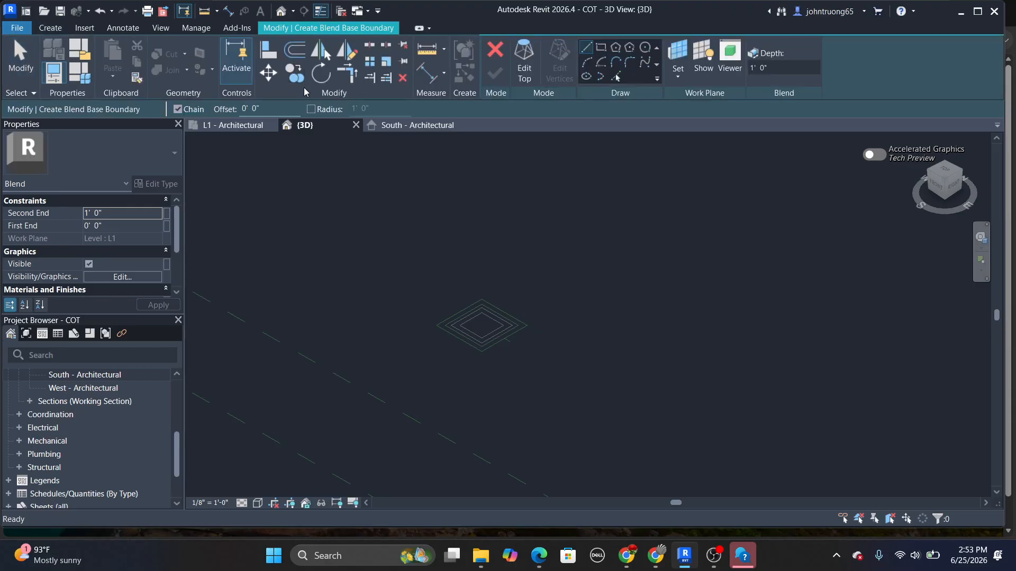
click(494, 52)
click(523, 65)
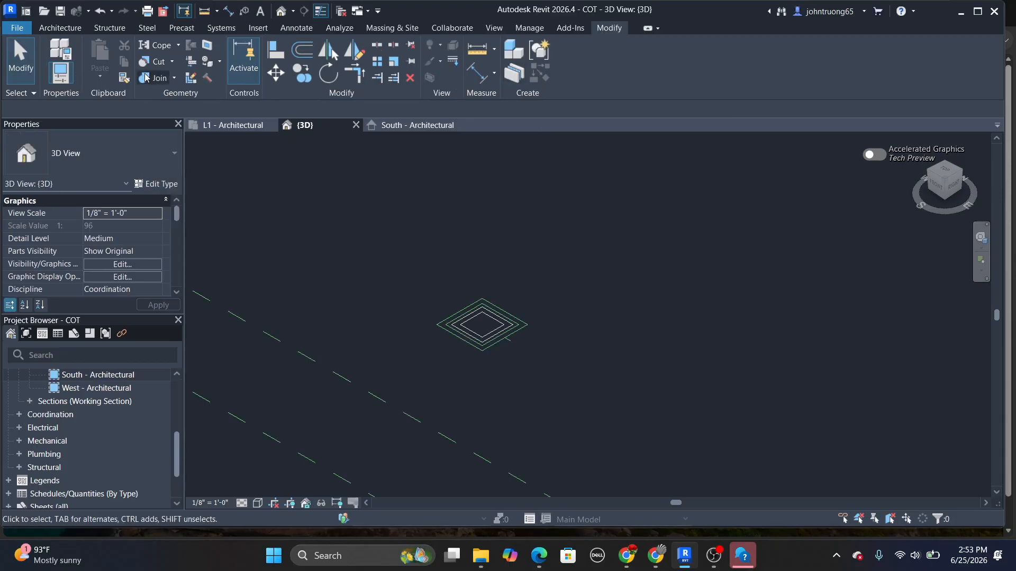
Start another in-place casework model named Casework 1 in the 3D view, and exit it without adding geometry
click(59, 27)
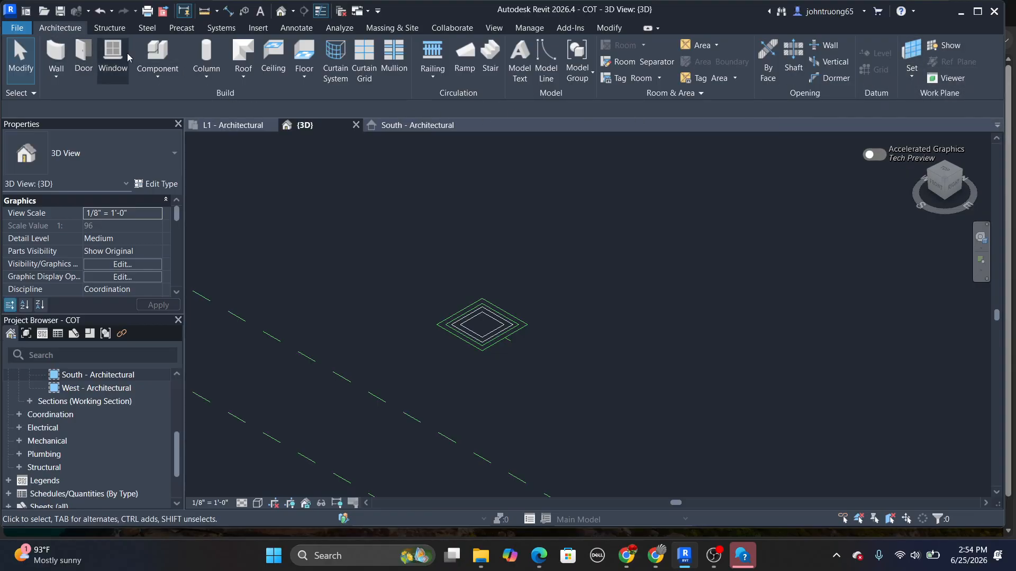
click(152, 73)
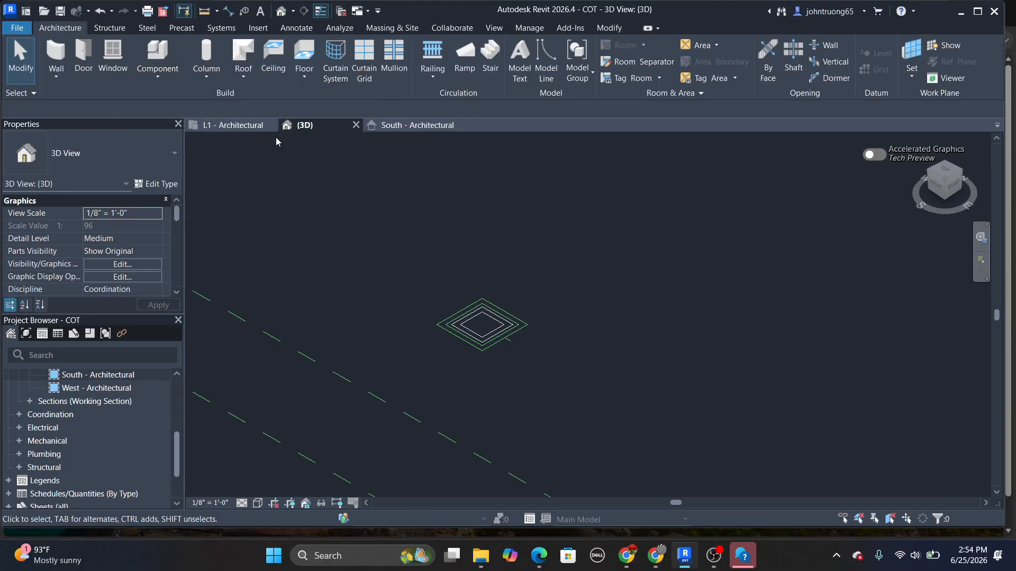
click(111, 28)
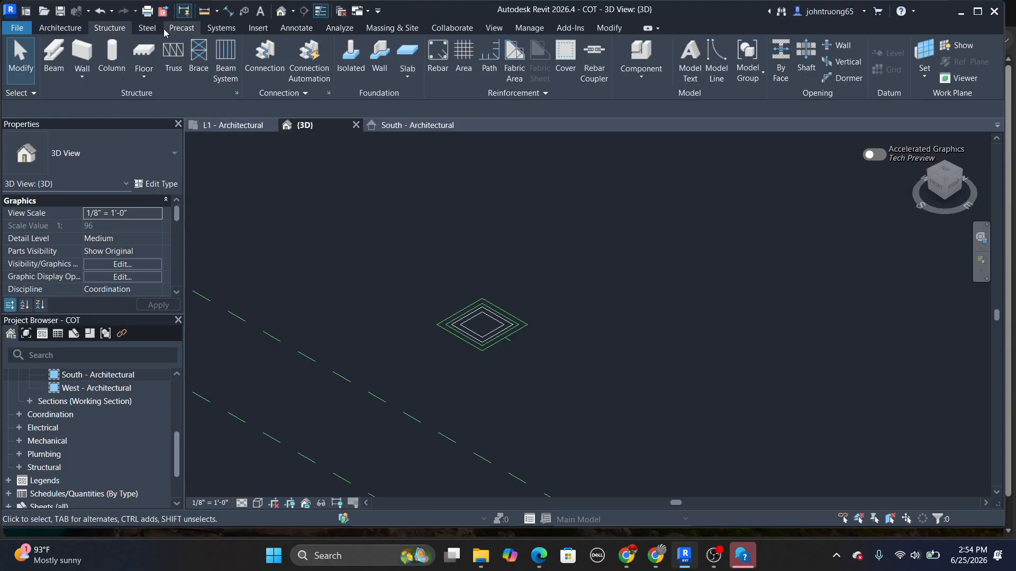
click(146, 30)
click(70, 32)
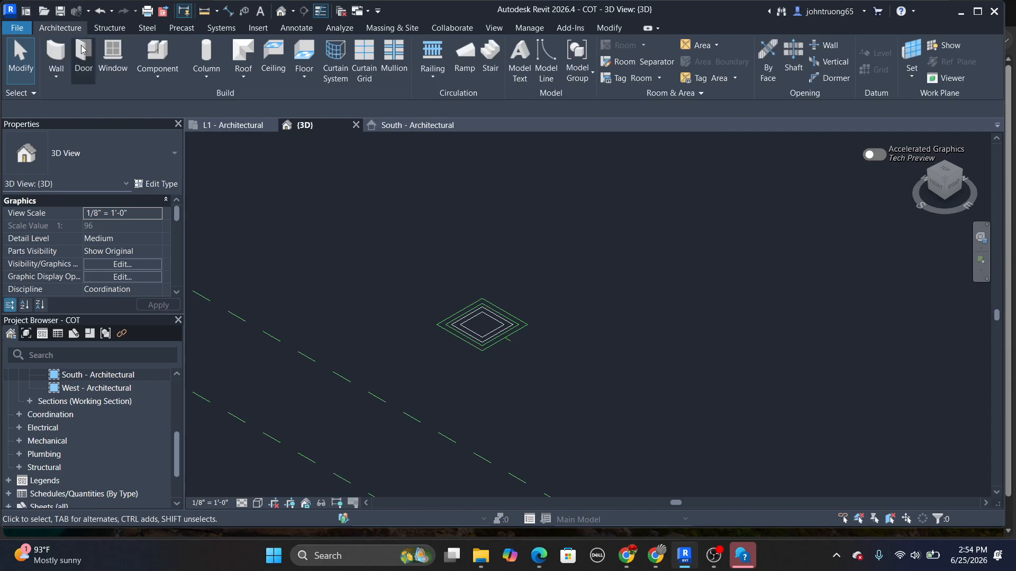
click(158, 74)
click(174, 129)
click(447, 216)
click(516, 413)
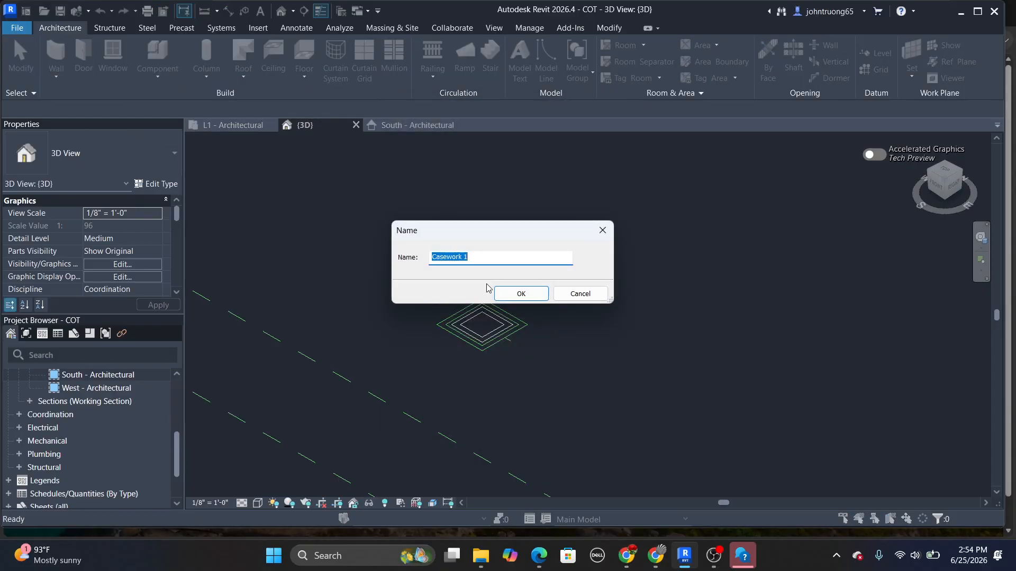
click(519, 291)
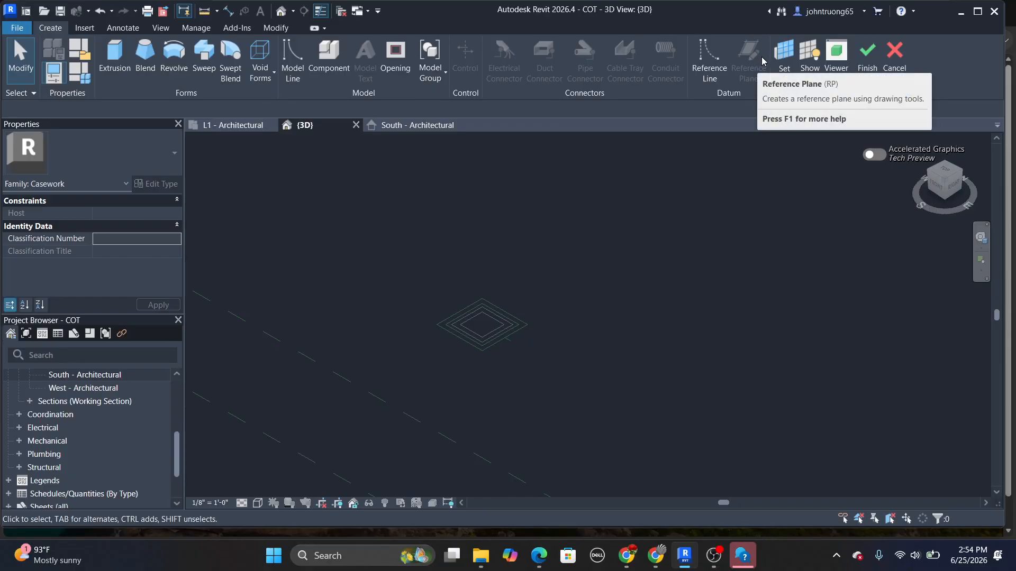
click(868, 59)
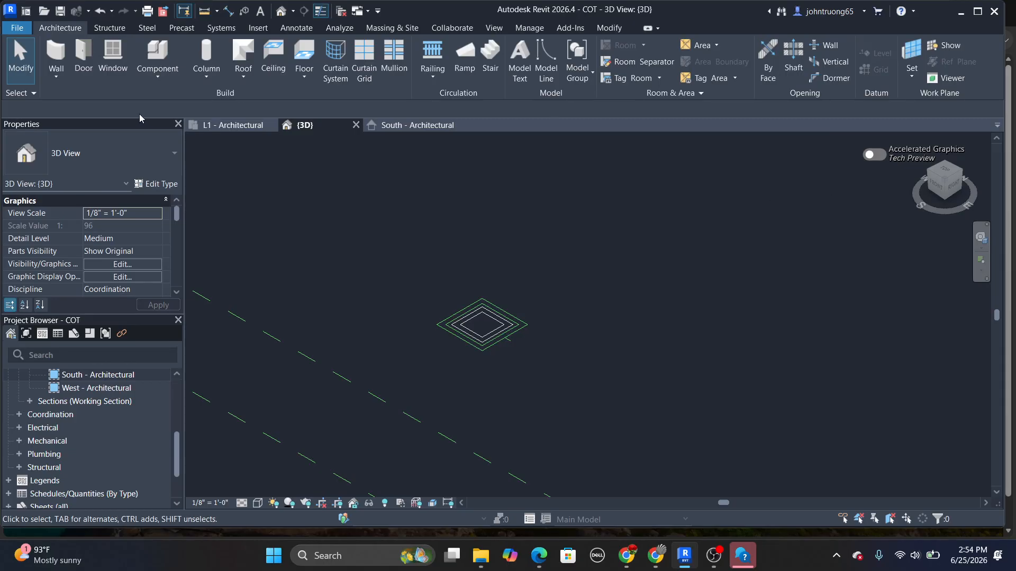
click(112, 29)
click(70, 32)
right_click(676, 246)
click(694, 254)
View the South elevation and the L1 architectural floor plan
double_click(113, 377)
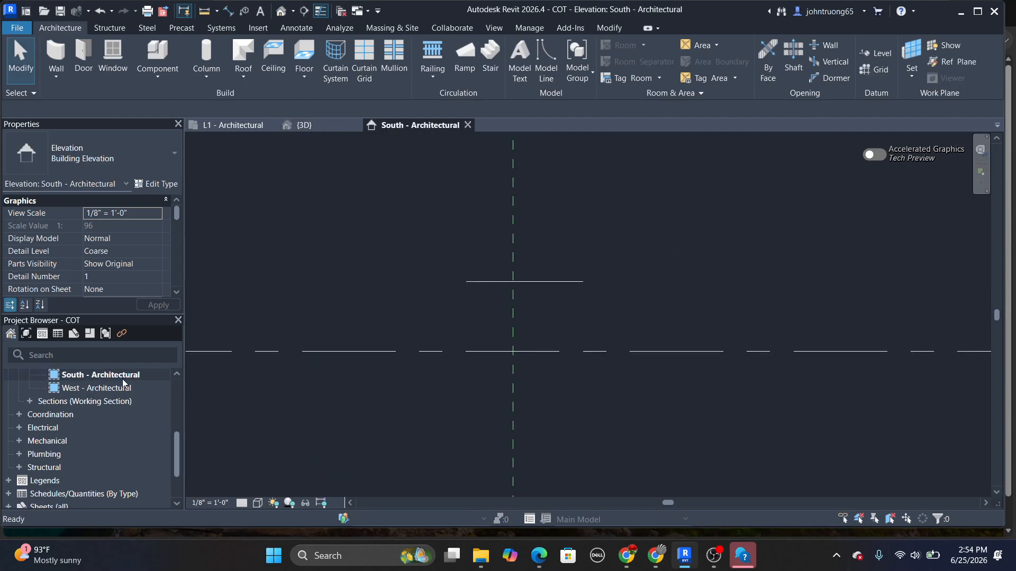
scroll(114, 379, up, 4)
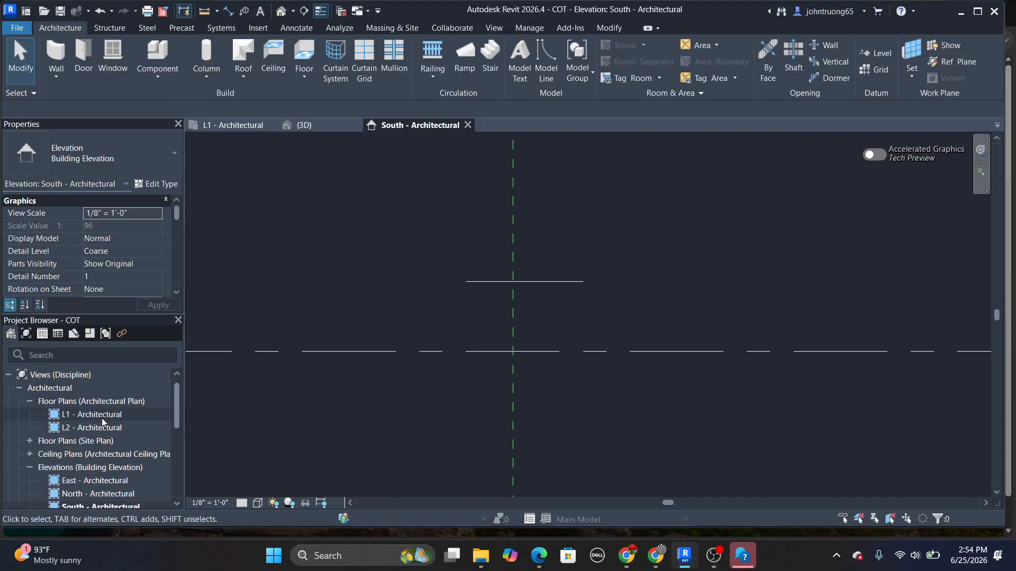
double_click(101, 416)
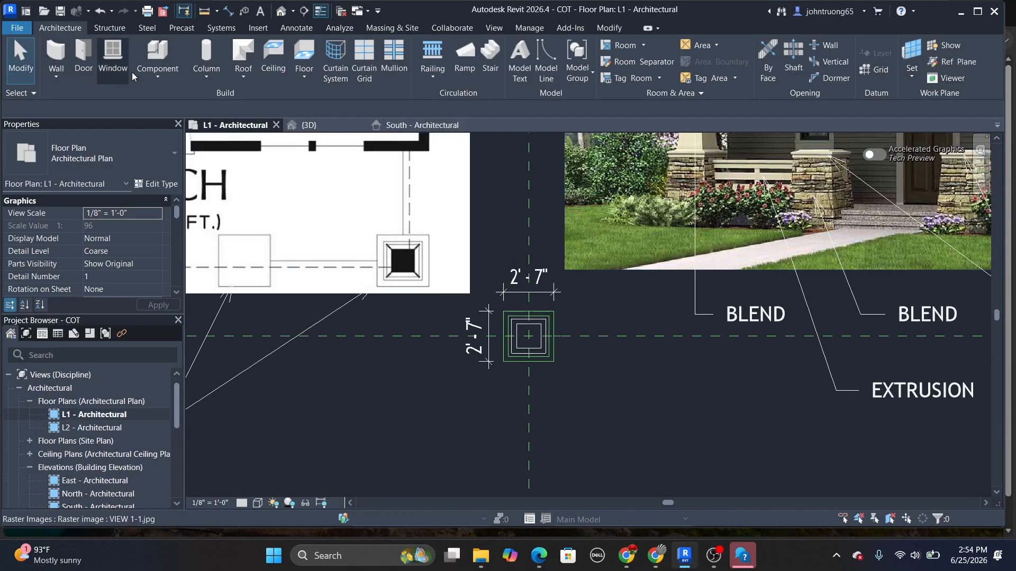
Abandon the reference plane command started in the L1 plan and open the South architectural elevation
click(958, 63)
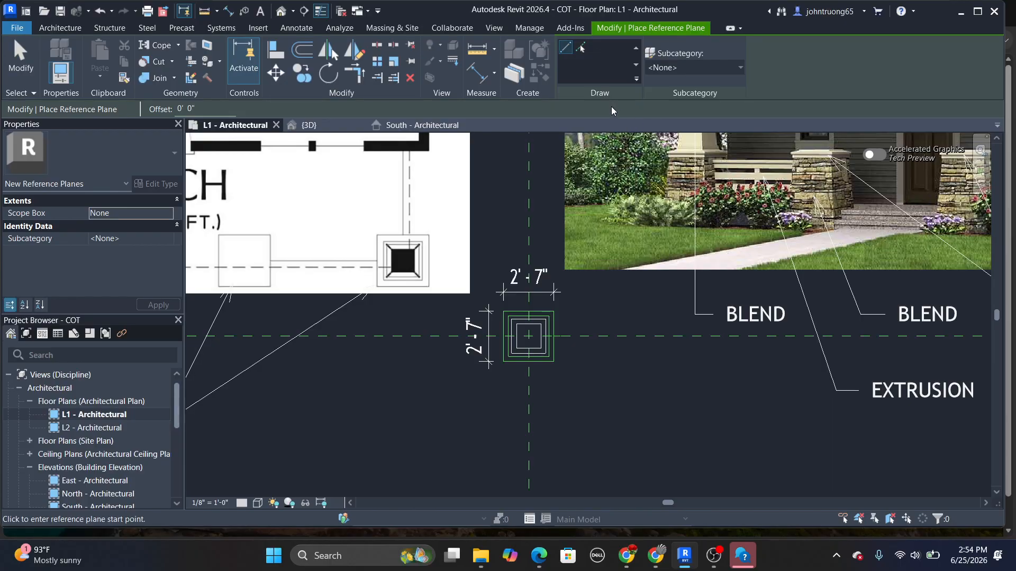
click(60, 27)
scroll(94, 447, down, 4)
scroll(94, 447, up, 2)
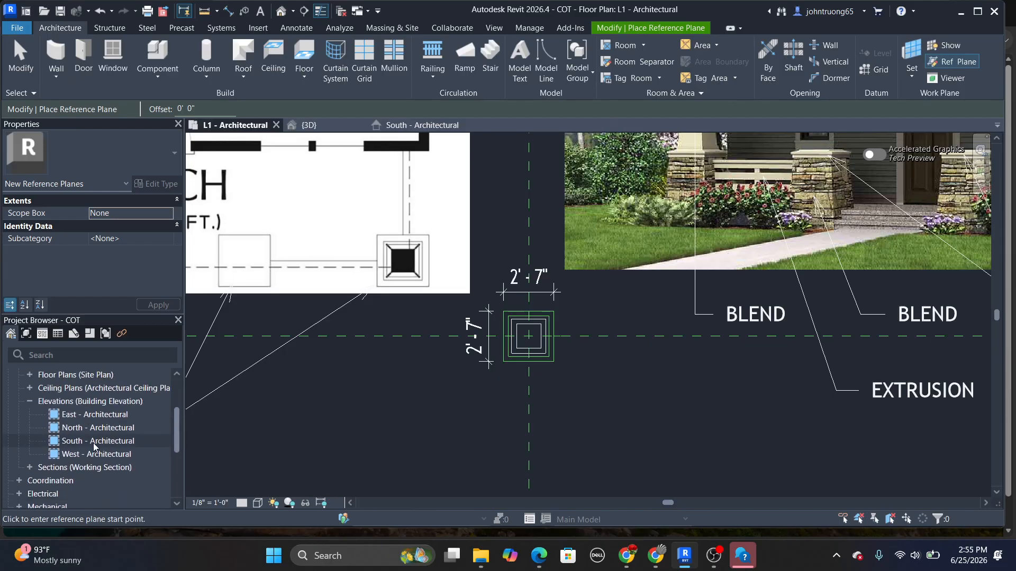
double_click(94, 441)
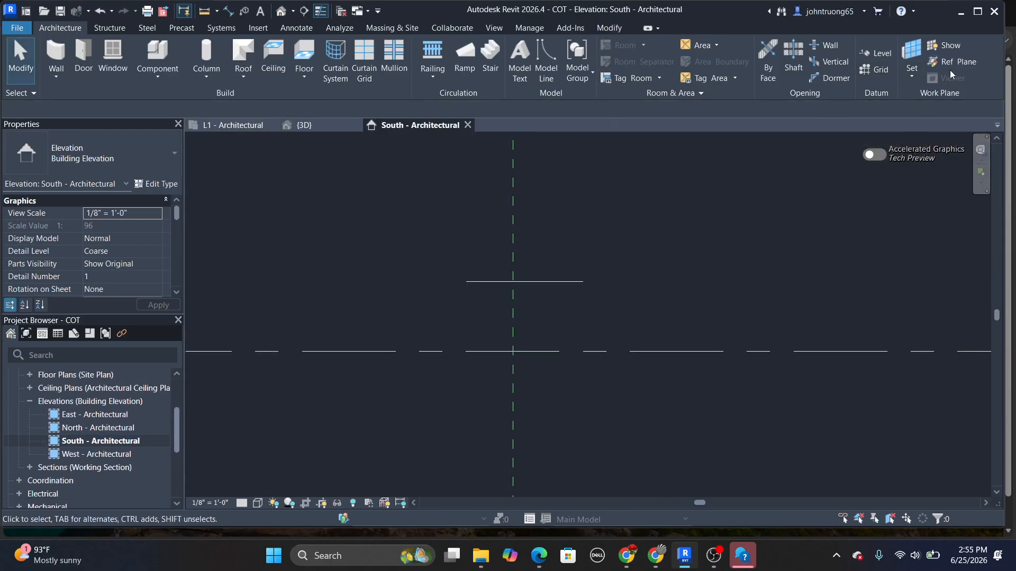
Draw a horizontal reference plane along the line 3' 0" above L1 in the South elevation and name it ref01
click(952, 62)
click(468, 283)
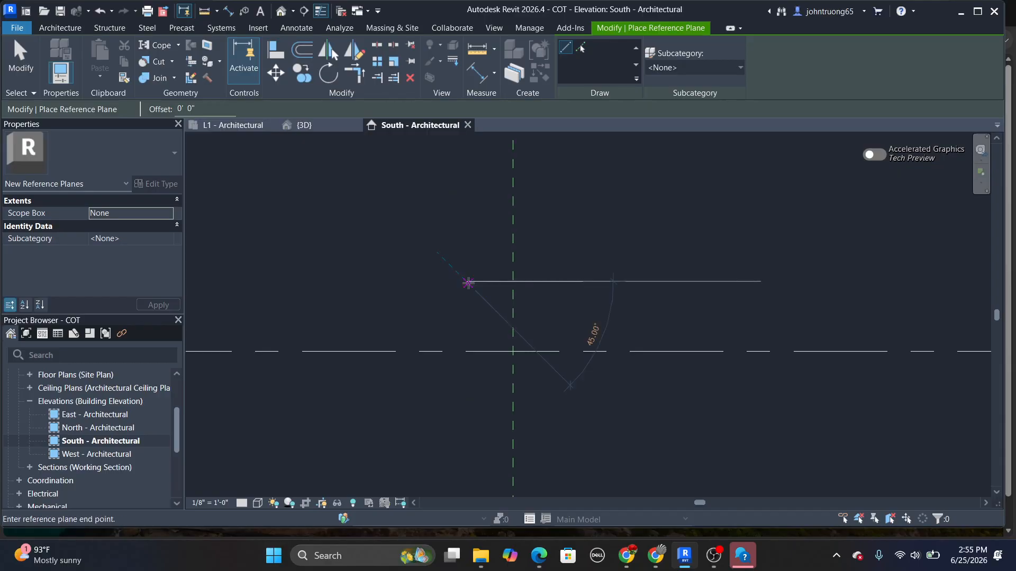
click(647, 282)
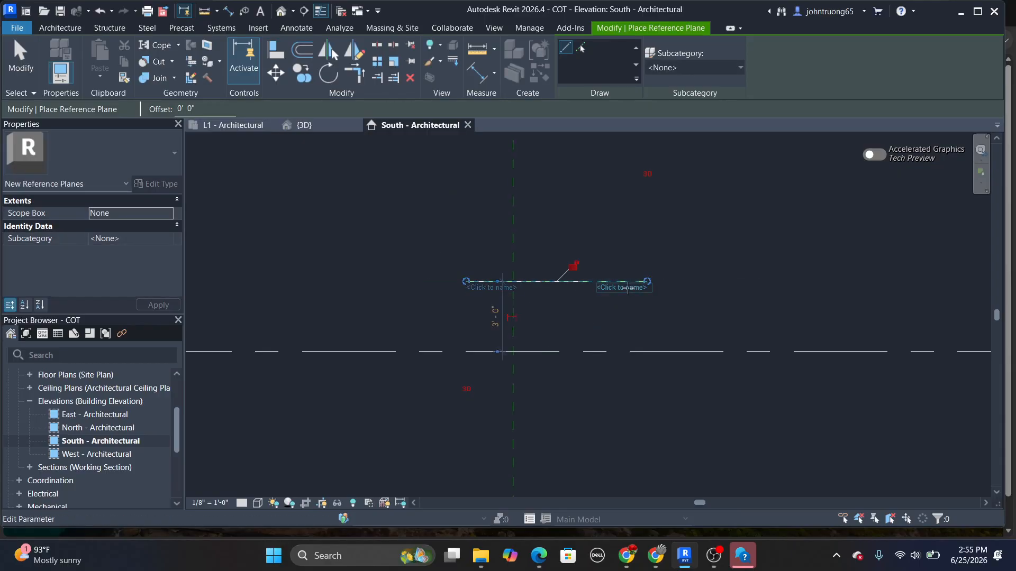
click(628, 288)
text(ref01)
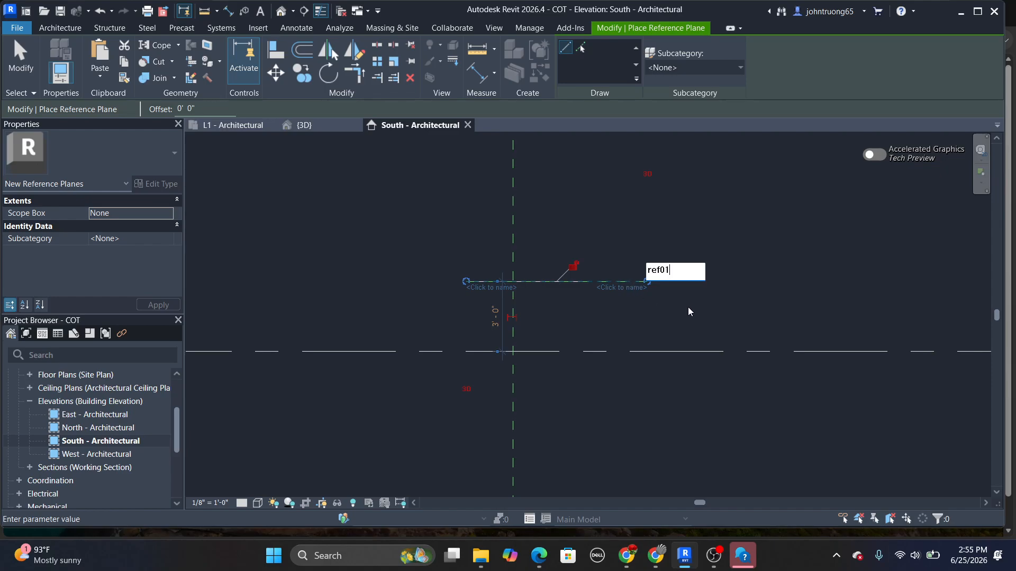
key(Return)
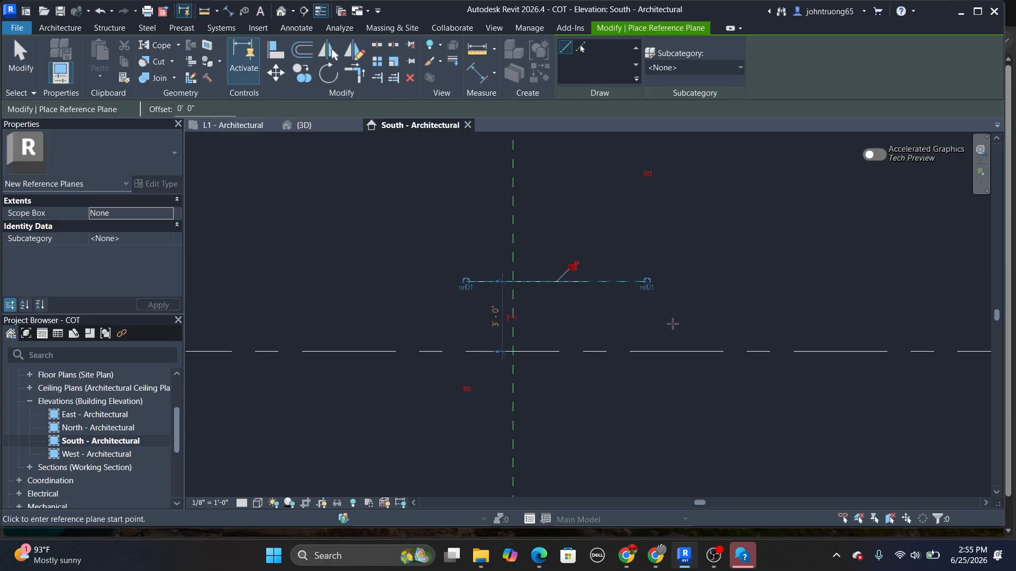
click(692, 314)
key(Escape)
key(Escape)
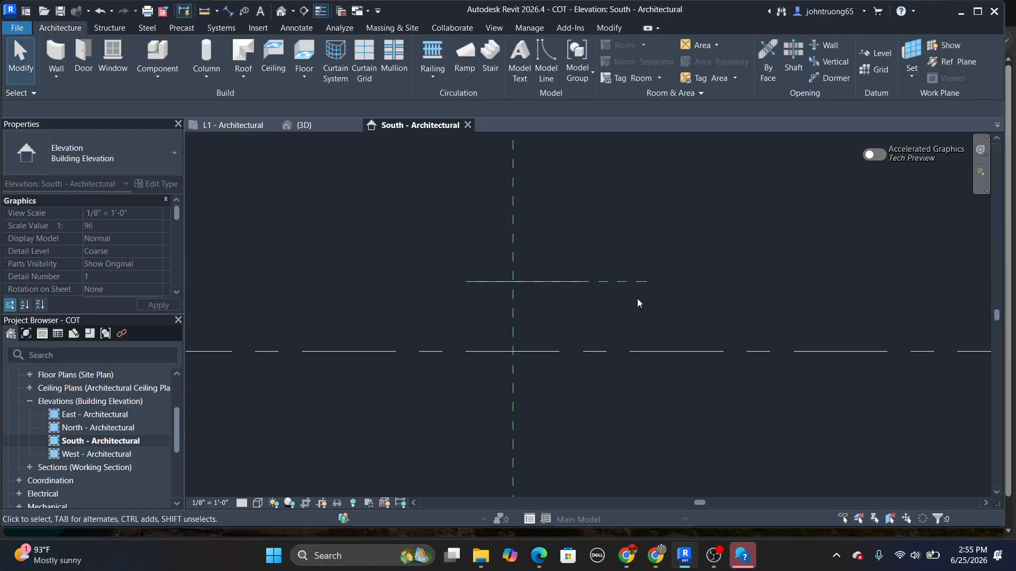
click(632, 282)
key(Escape)
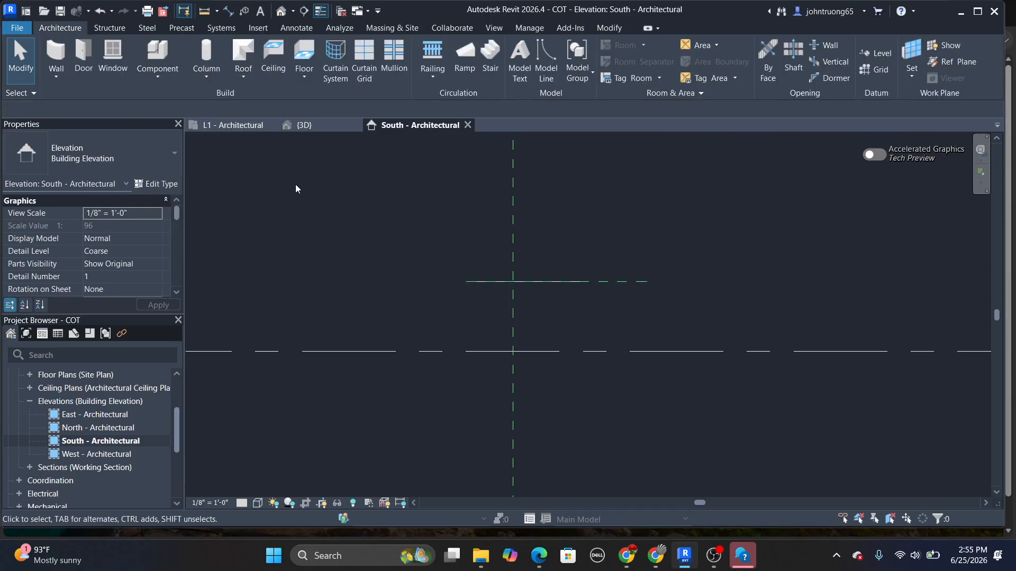
Start an in-place model in the Casework category, named Casework 1
click(152, 78)
click(173, 134)
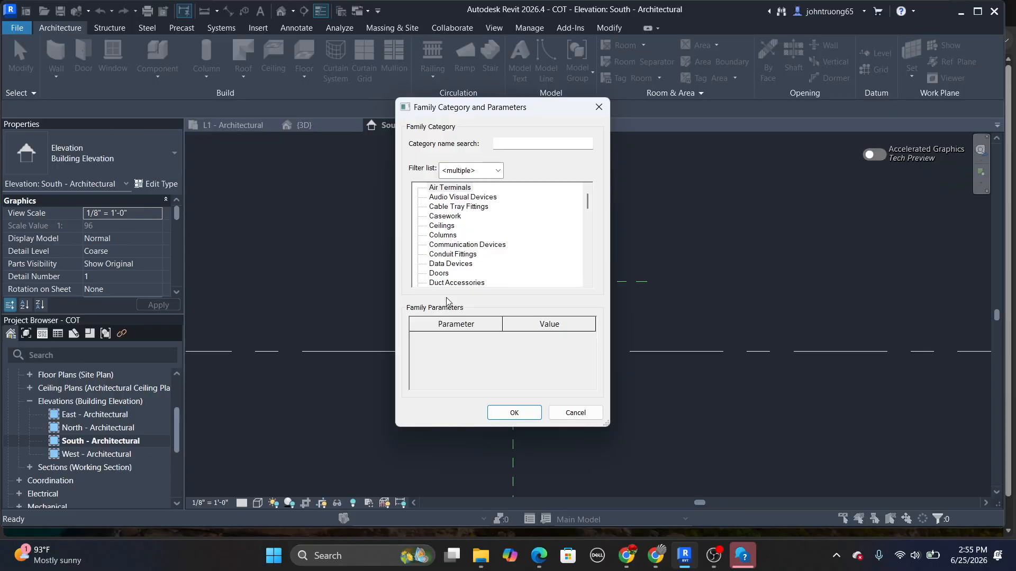
double_click(447, 219)
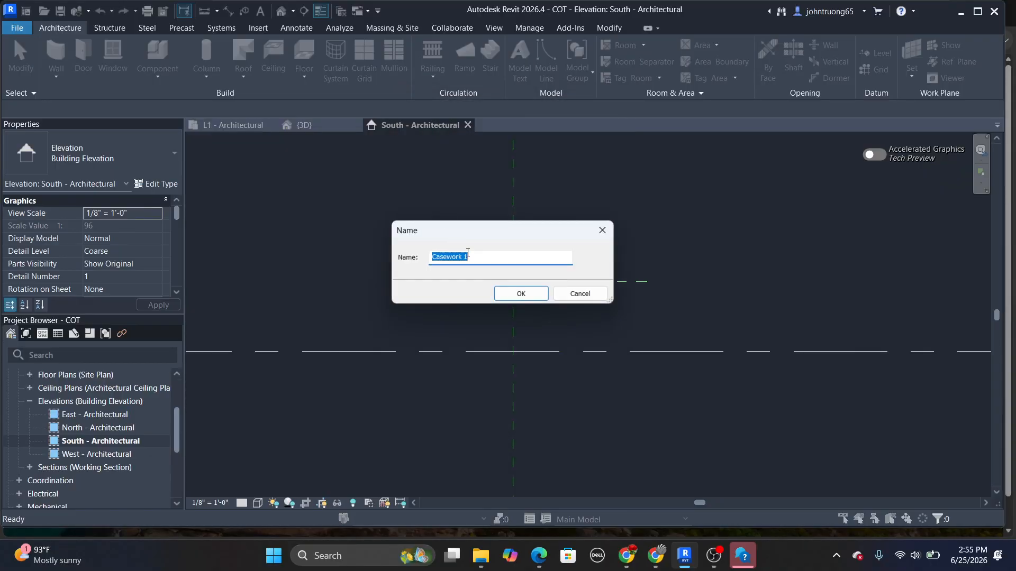
click(521, 293)
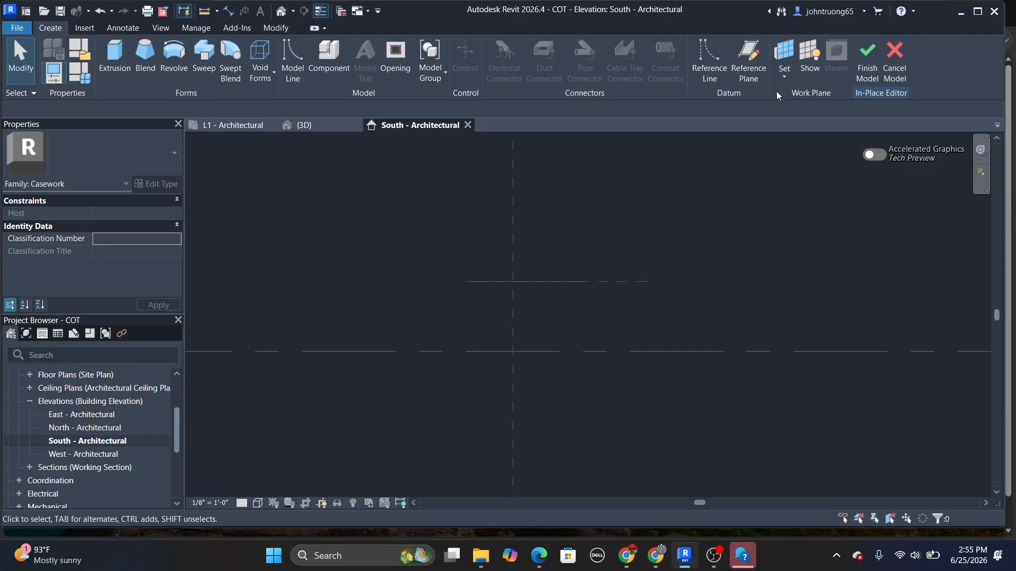
click(784, 76)
click(799, 128)
click(545, 269)
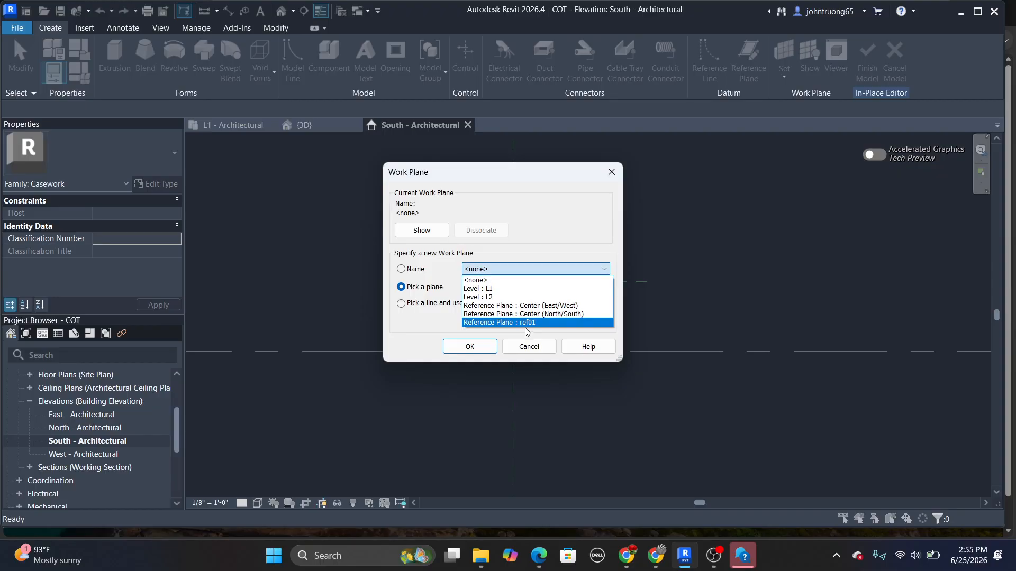
click(536, 351)
click(529, 347)
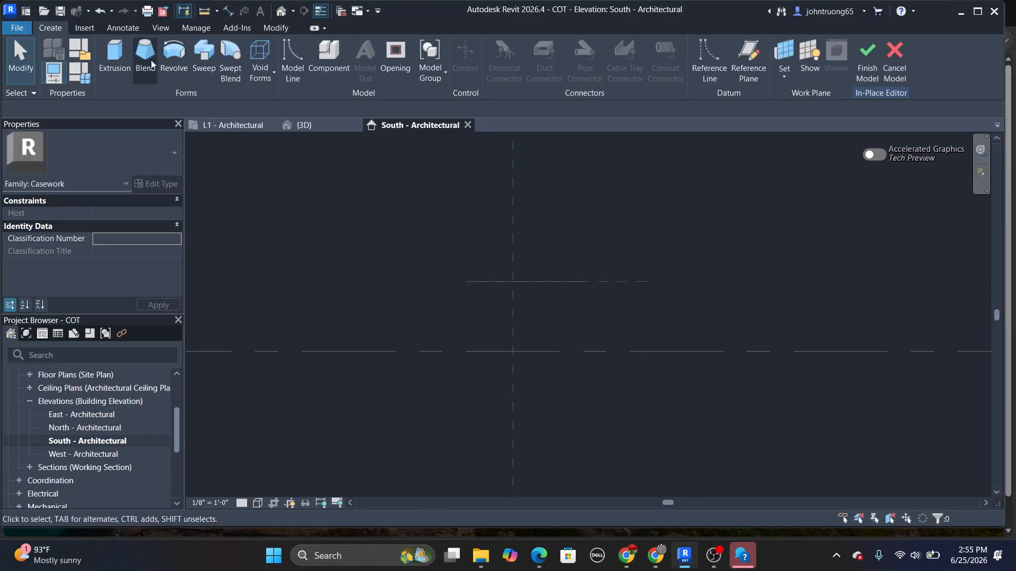
Start a Blend in the L1 architectural plan and pick the four lines of the outermost column square as its base boundary
scroll(98, 380, up, 3)
double_click(89, 414)
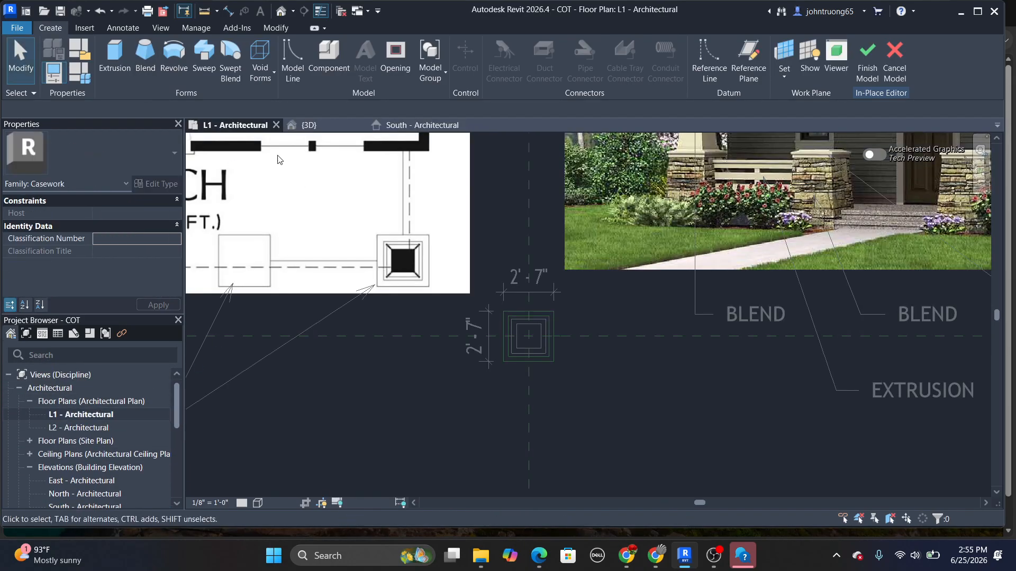
click(147, 58)
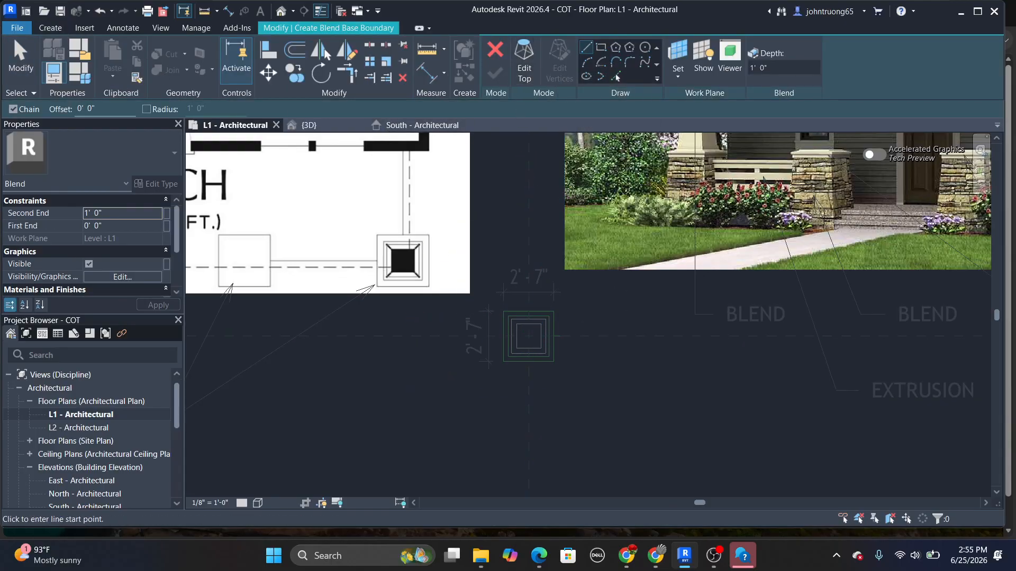
click(617, 76)
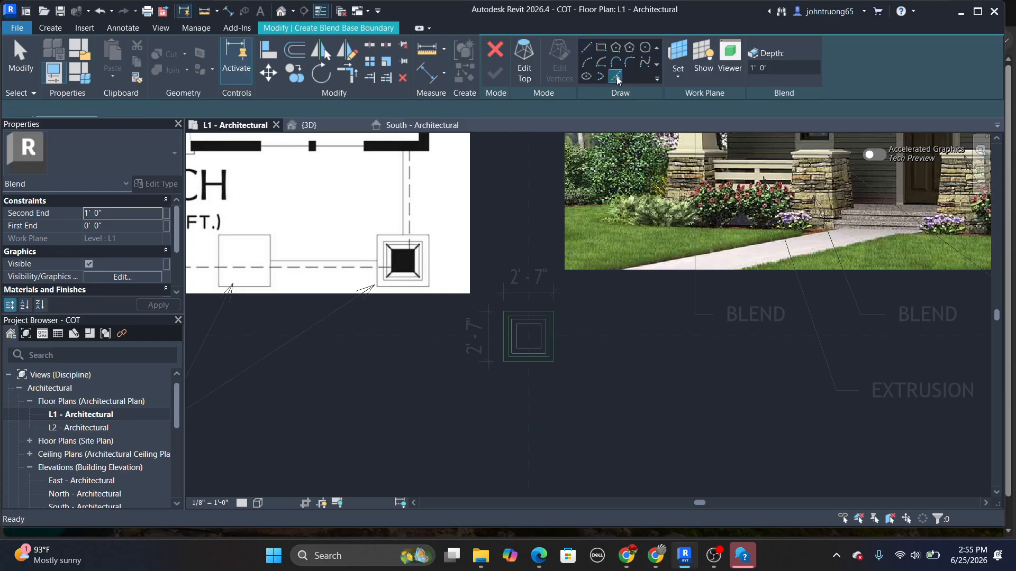
click(535, 311)
click(538, 364)
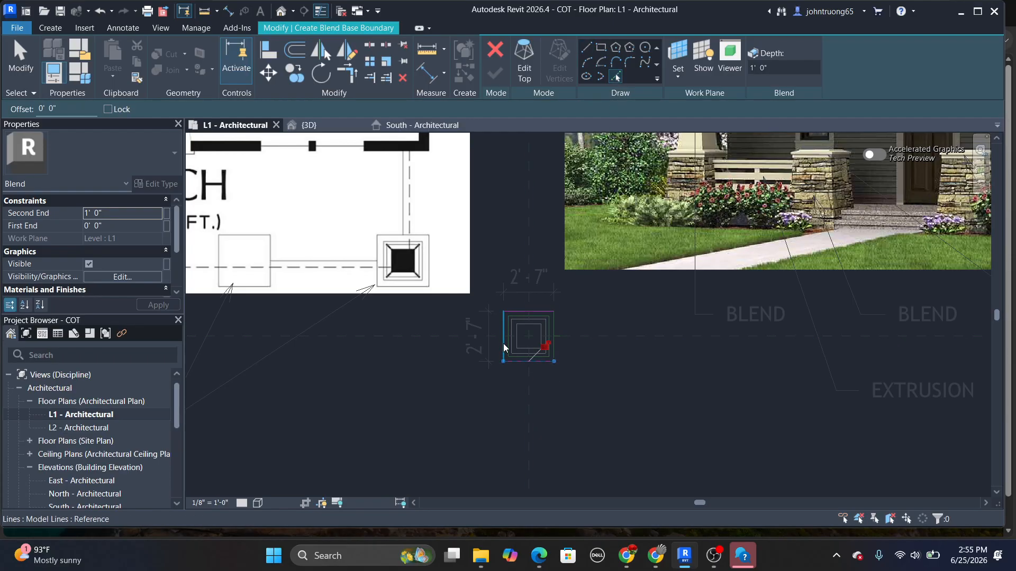
click(555, 326)
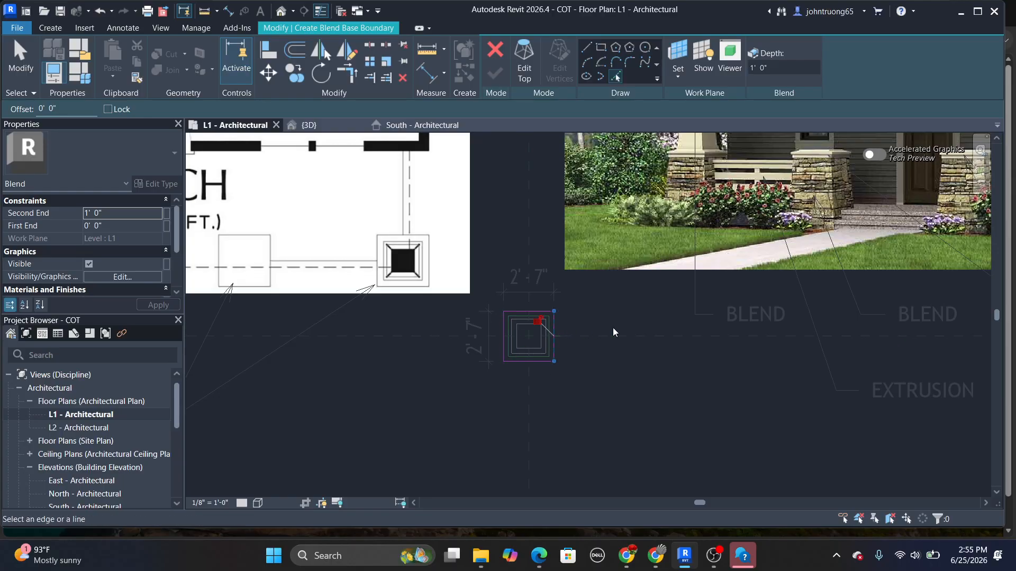
Switch to the blend's top boundary and set its work plane to Reference Plane : ref01
click(524, 48)
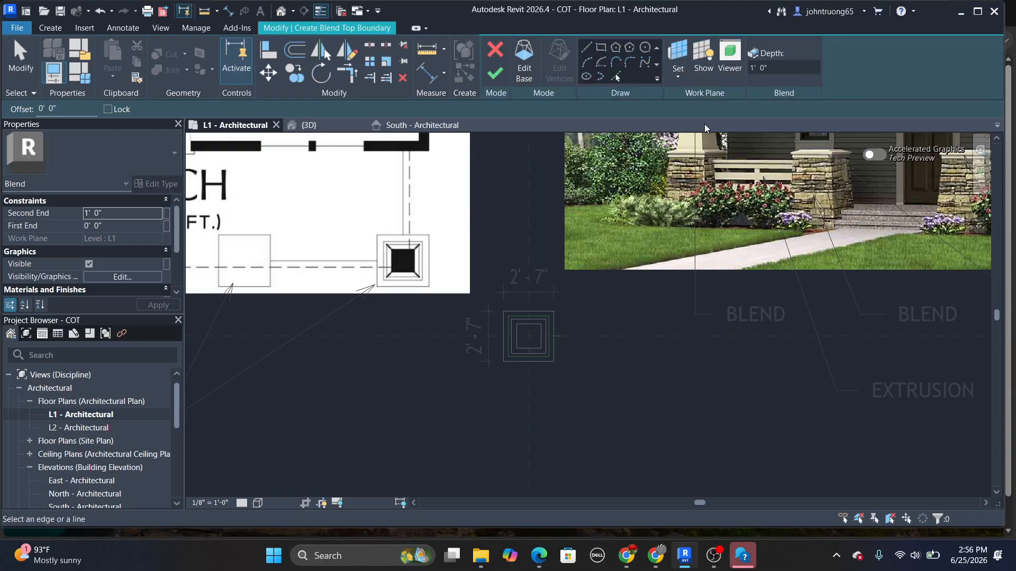
click(684, 69)
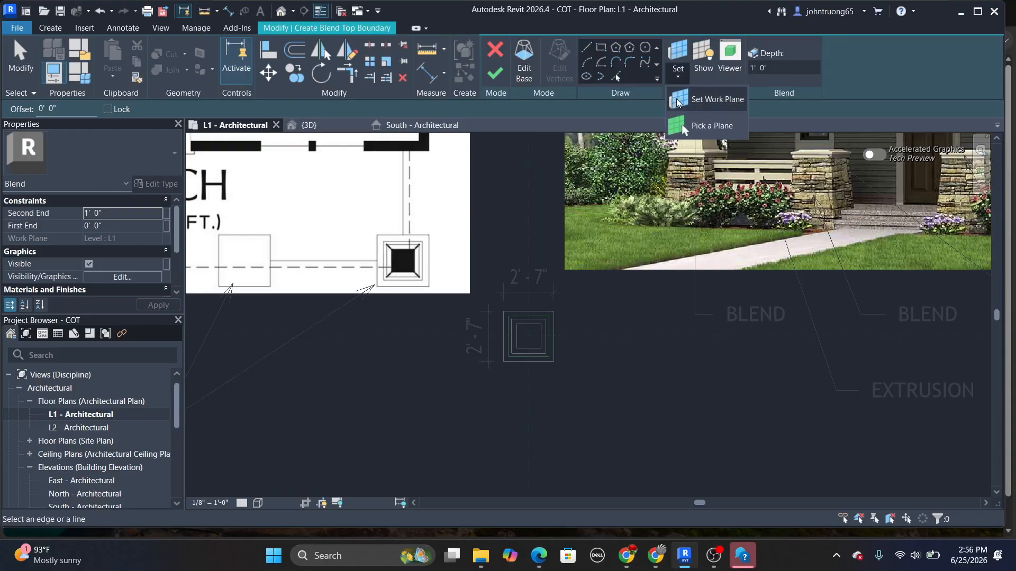
click(716, 101)
click(500, 270)
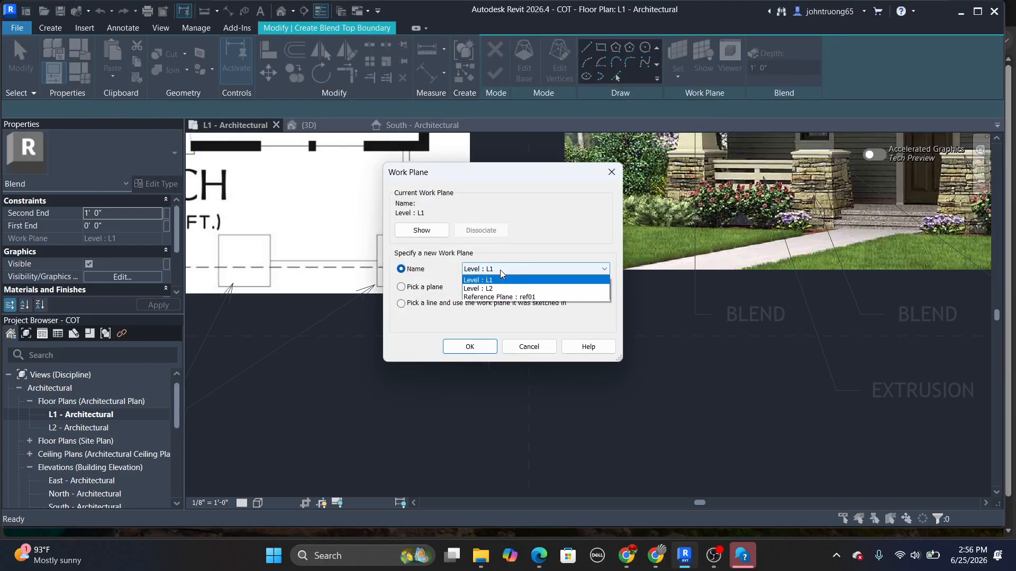
click(519, 297)
click(469, 346)
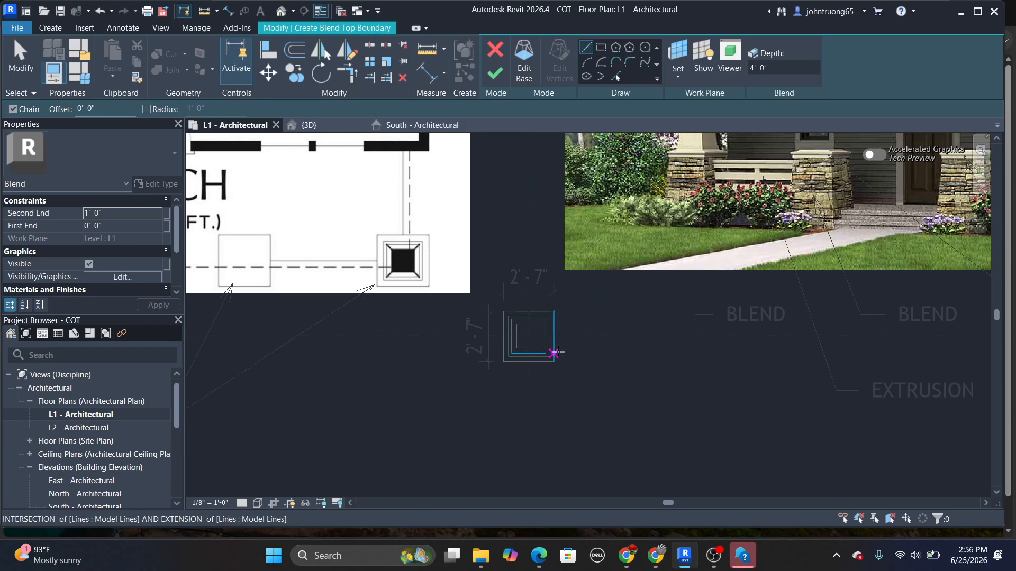
Pick the four lines of the second square from the outside as the blend's top boundary, and finish the blend and the in-place model
click(616, 77)
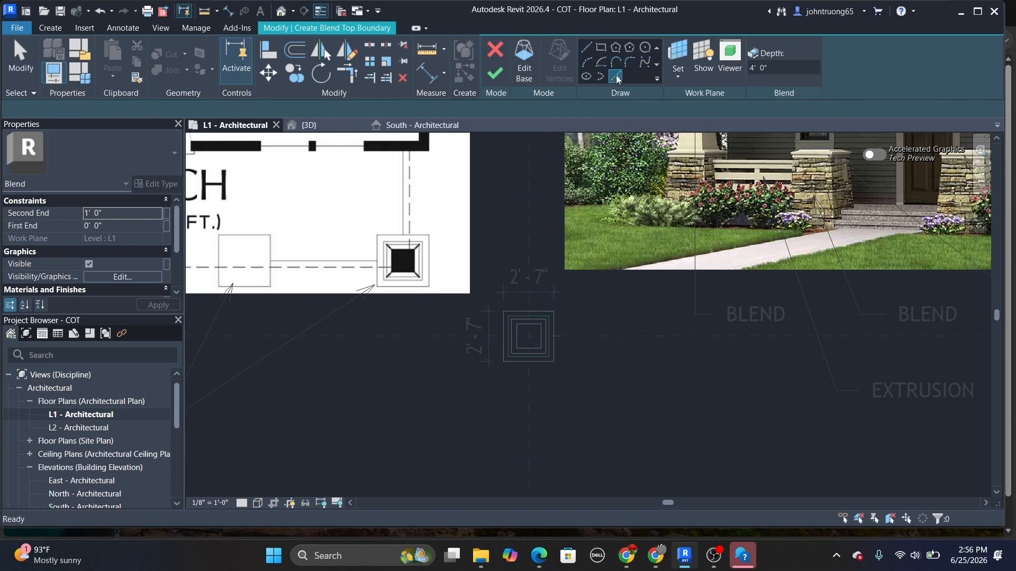
scroll(541, 341, up, 4)
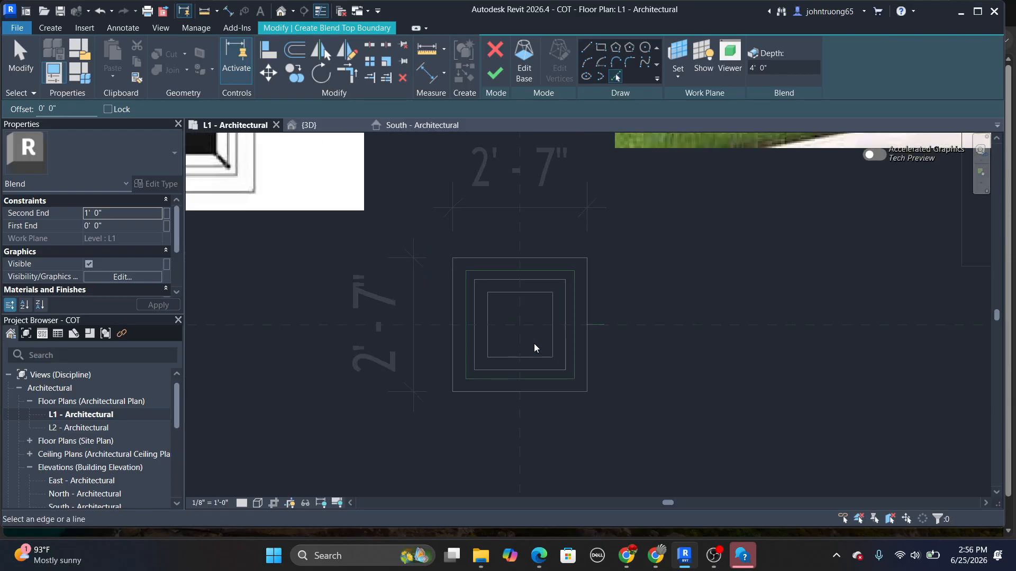
click(494, 271)
click(465, 300)
click(490, 381)
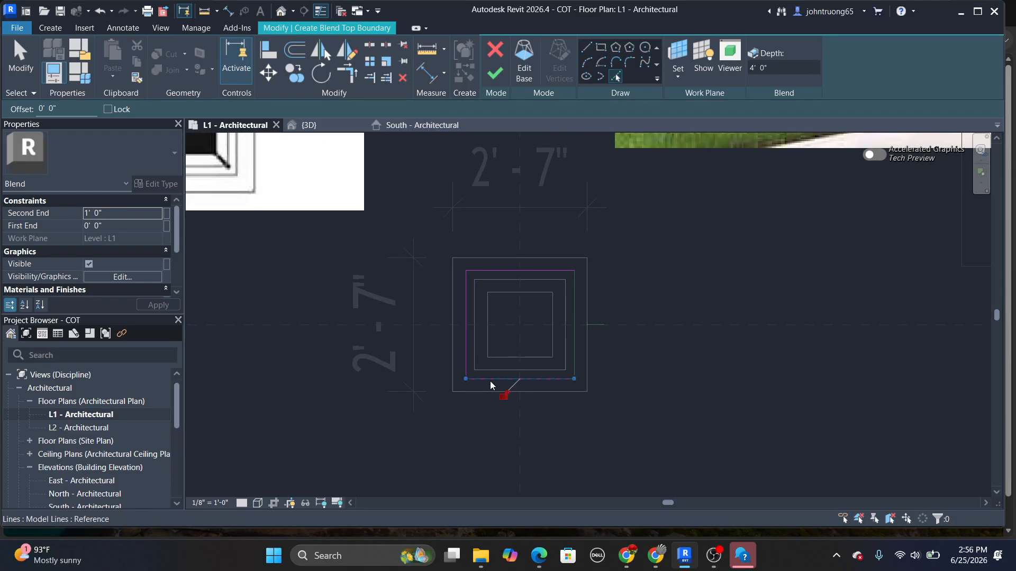
click(573, 323)
scroll(647, 313, up, 2)
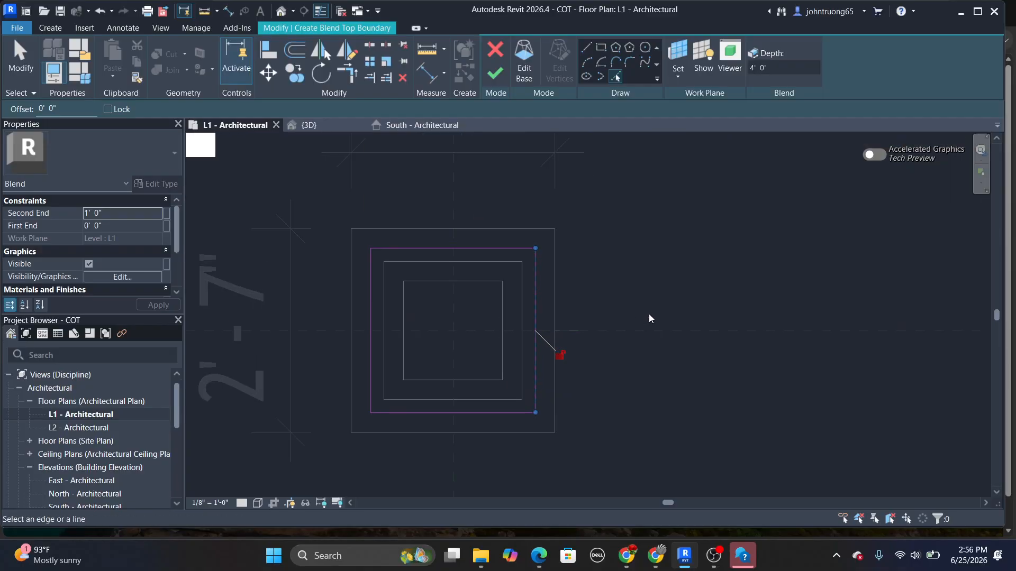
click(498, 73)
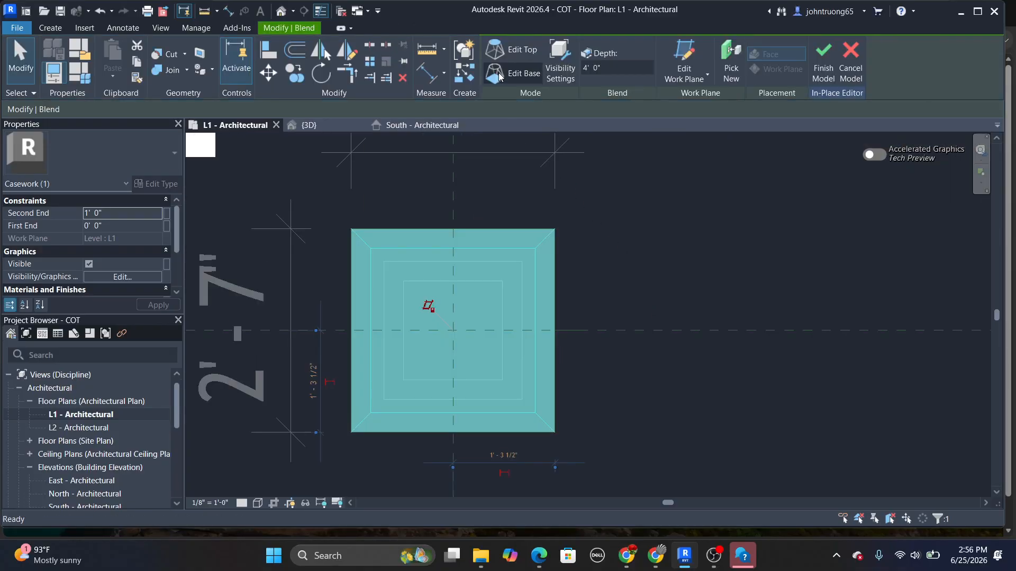
click(821, 68)
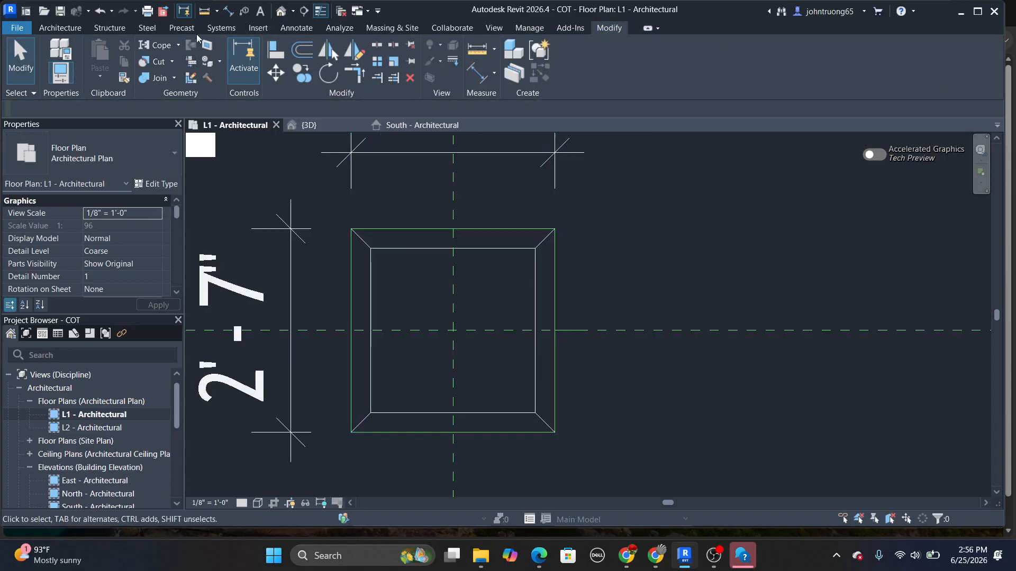
Examine the tapered column base in the 3D view and compare it with the floor plan image in the L1 plan
click(282, 11)
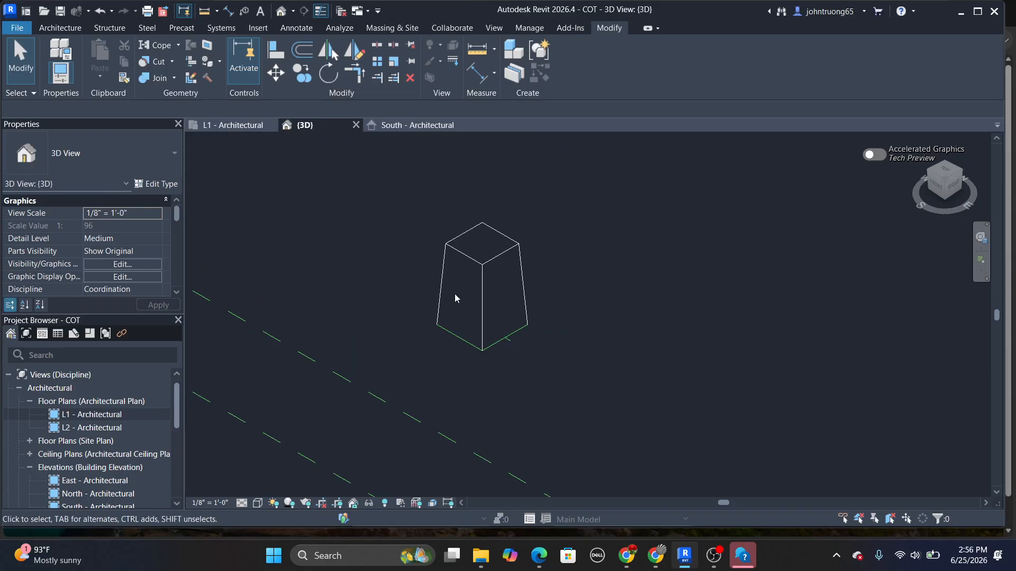
middle_drag(490, 302, 520, 323)
scroll(520, 325, down, 3)
scroll(521, 325, down, 3)
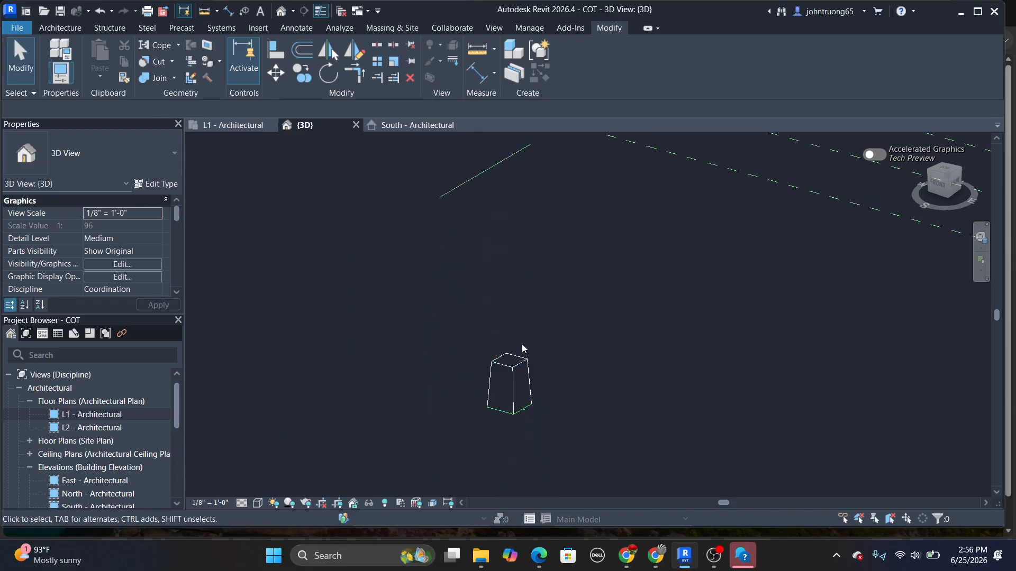
double_click(94, 414)
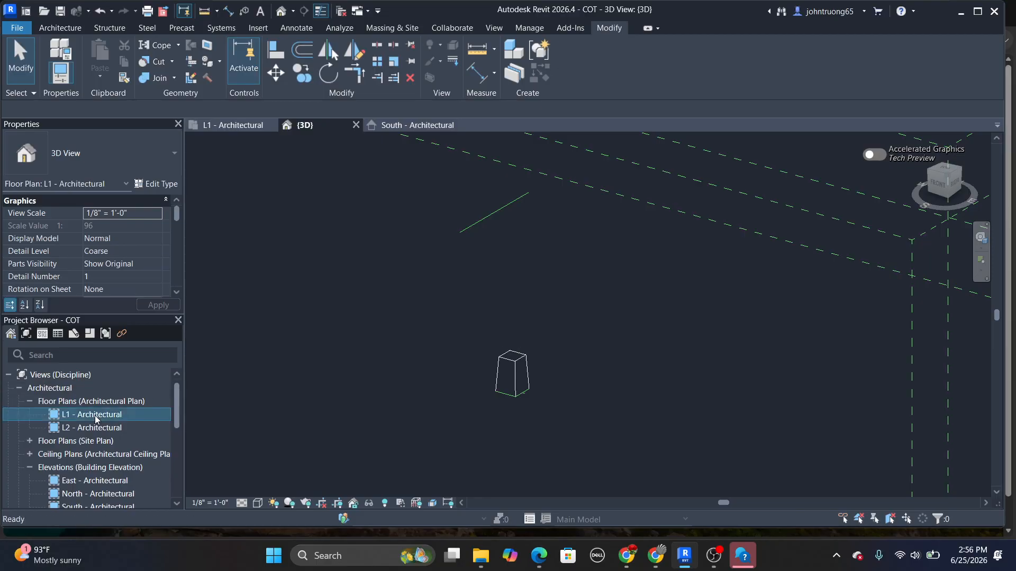
scroll(484, 340, down, 5)
scroll(425, 338, up, 4)
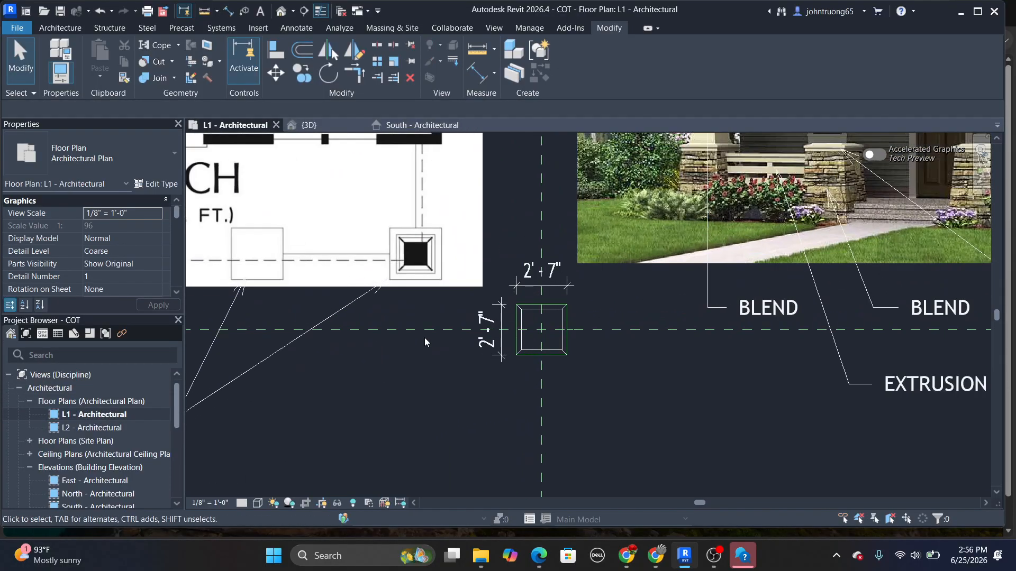
click(590, 306)
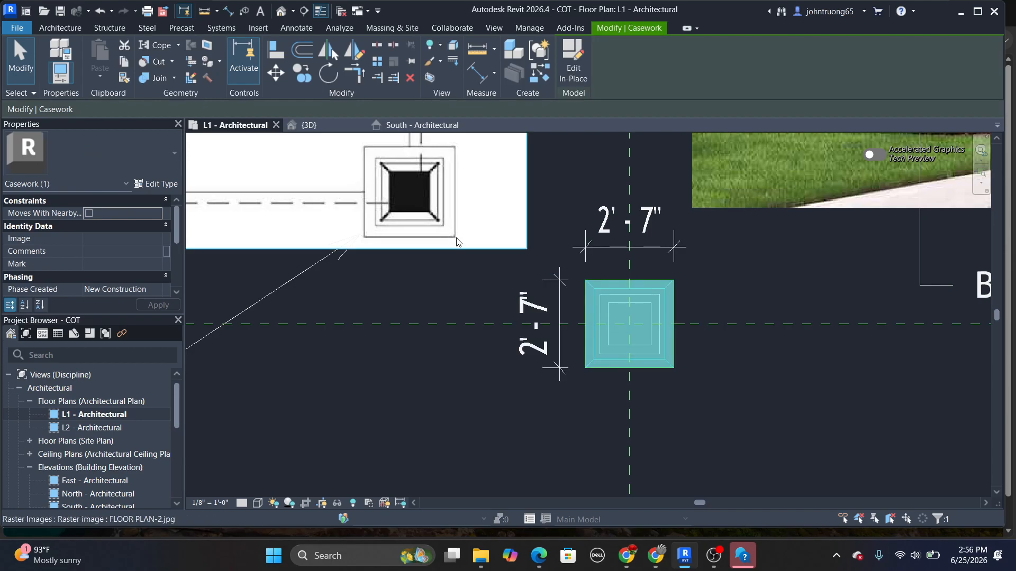
click(567, 263)
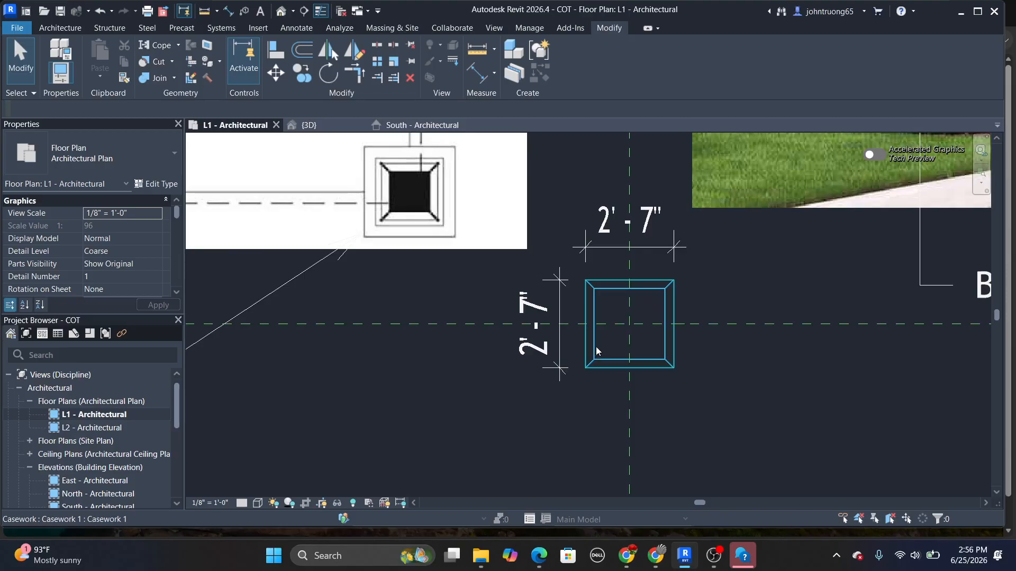
Measure the offset between the outer and inner squares of the column base in the L1 plan with an aligned dimension
scroll(606, 284, up, 2)
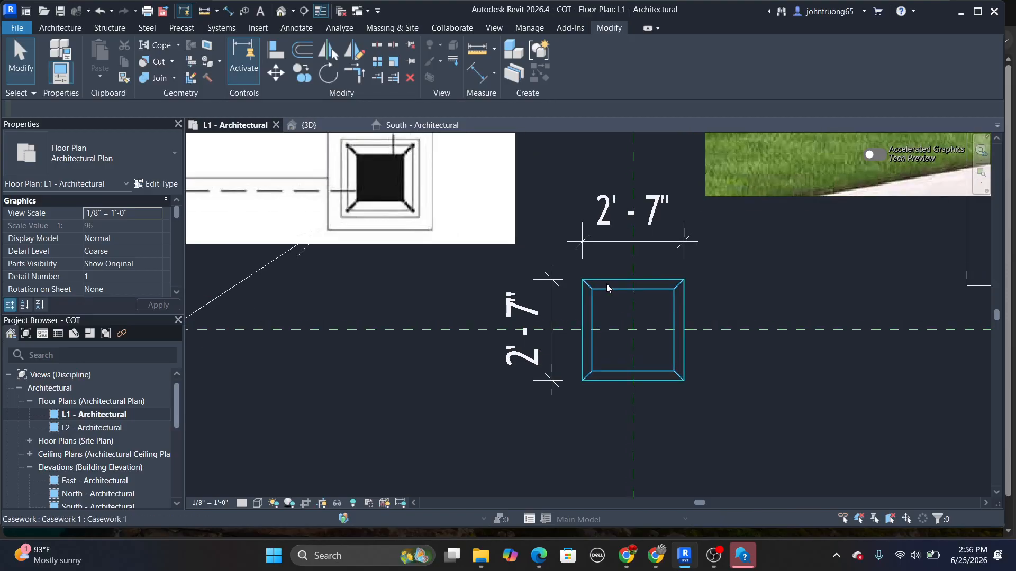
click(228, 11)
scroll(652, 352, up, 2)
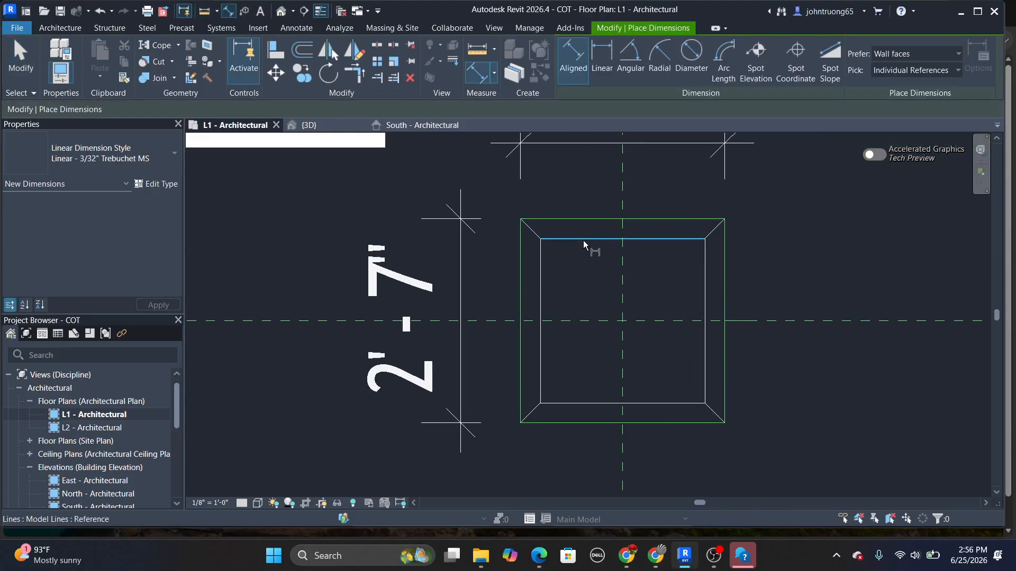
click(583, 240)
click(584, 218)
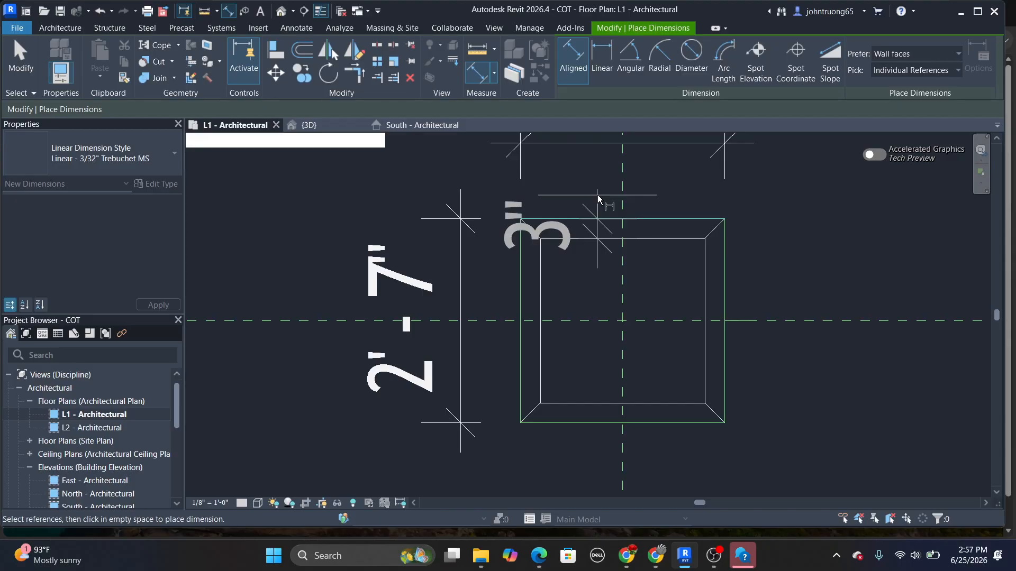
key(Escape)
scroll(576, 254, down, 3)
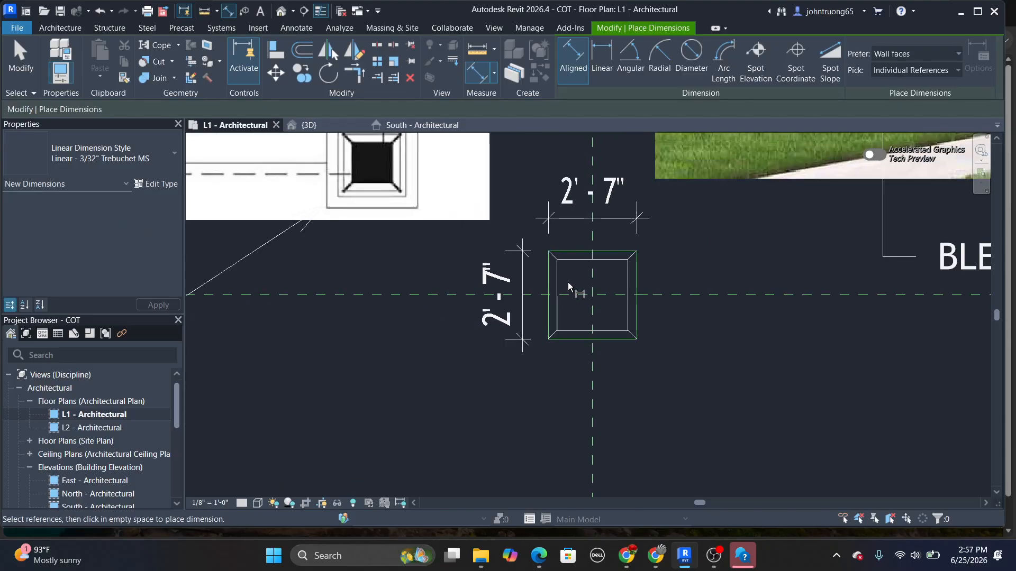
scroll(411, 206, up, 2)
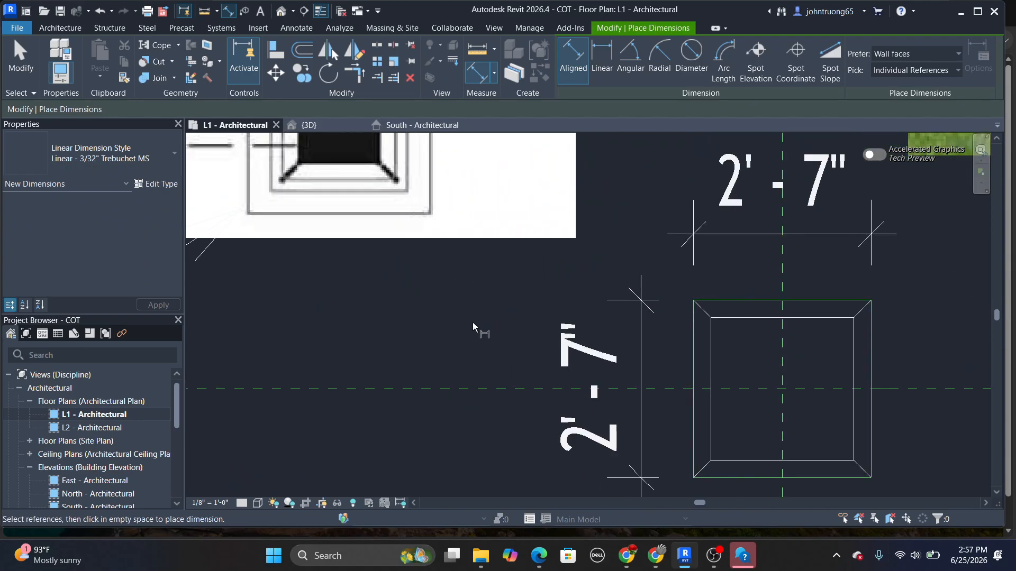
scroll(512, 330, down, 4)
key(Escape)
Examine the porch column caps and their sweep, blend and extrusion notes on the house image, and compare them with the floor plan
scroll(573, 290, up, 2)
scroll(573, 290, up, 2)
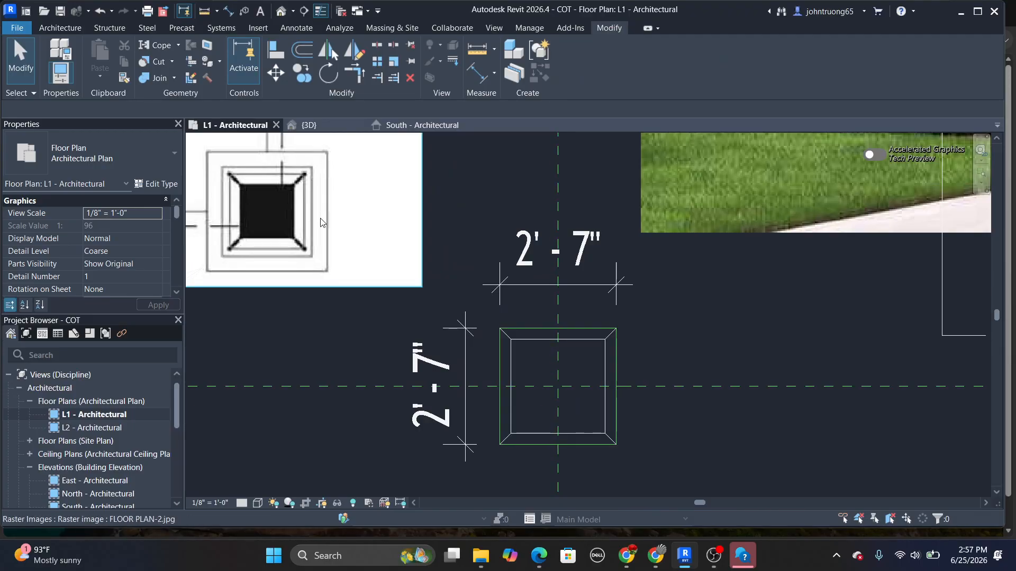
scroll(554, 356, down, 6)
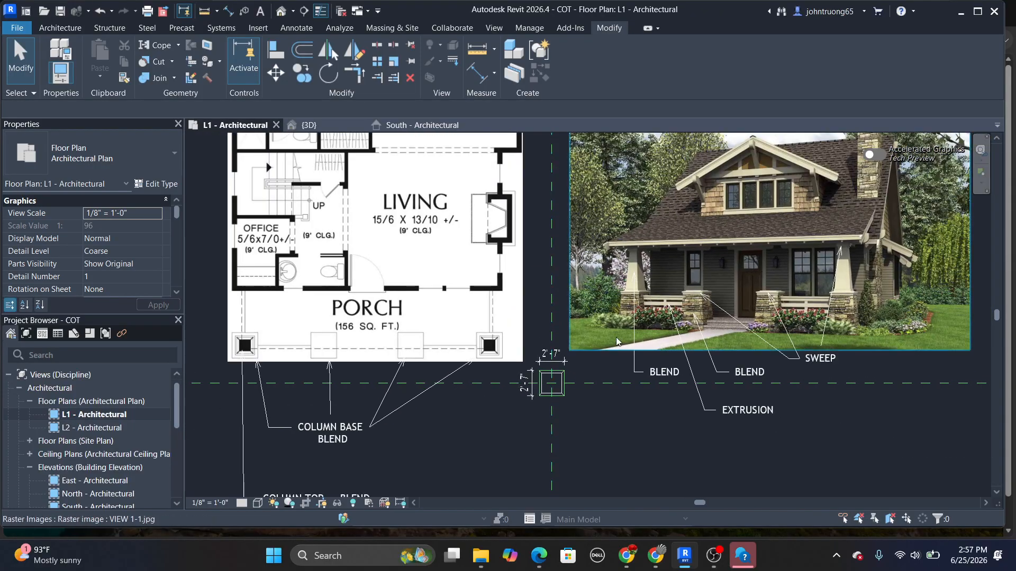
scroll(699, 284, up, 4)
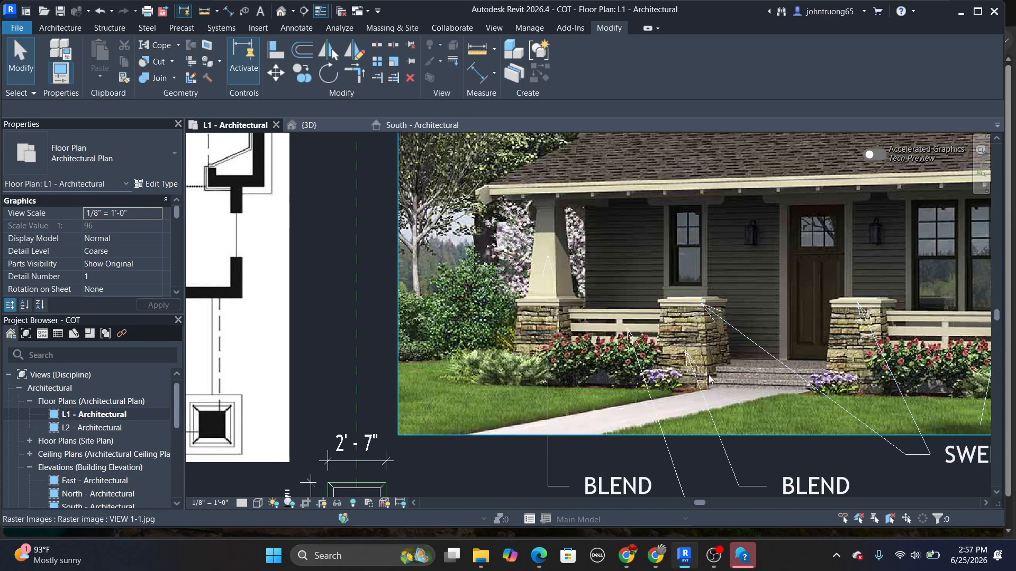
scroll(677, 300, up, 4)
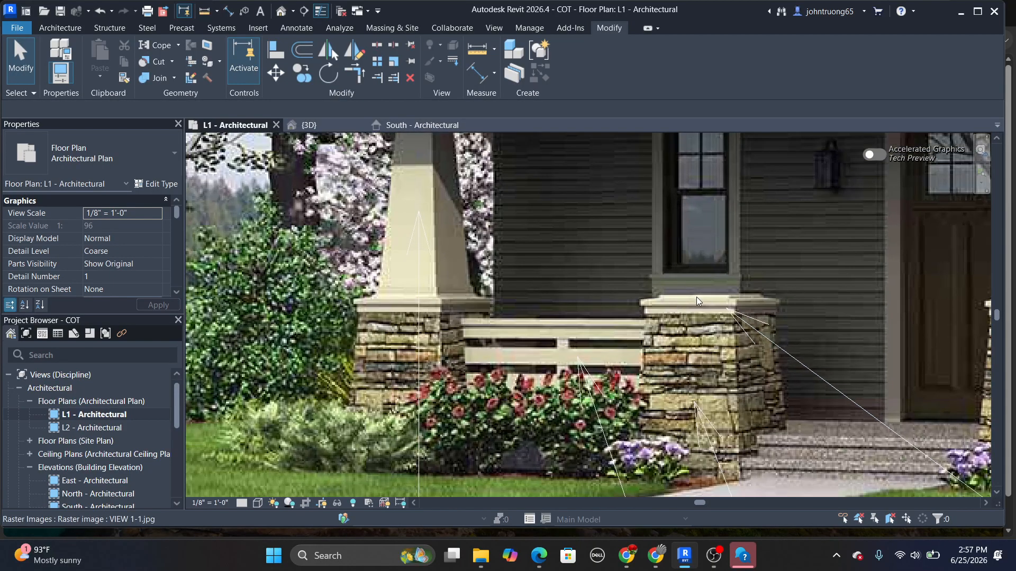
scroll(569, 307, down, 6)
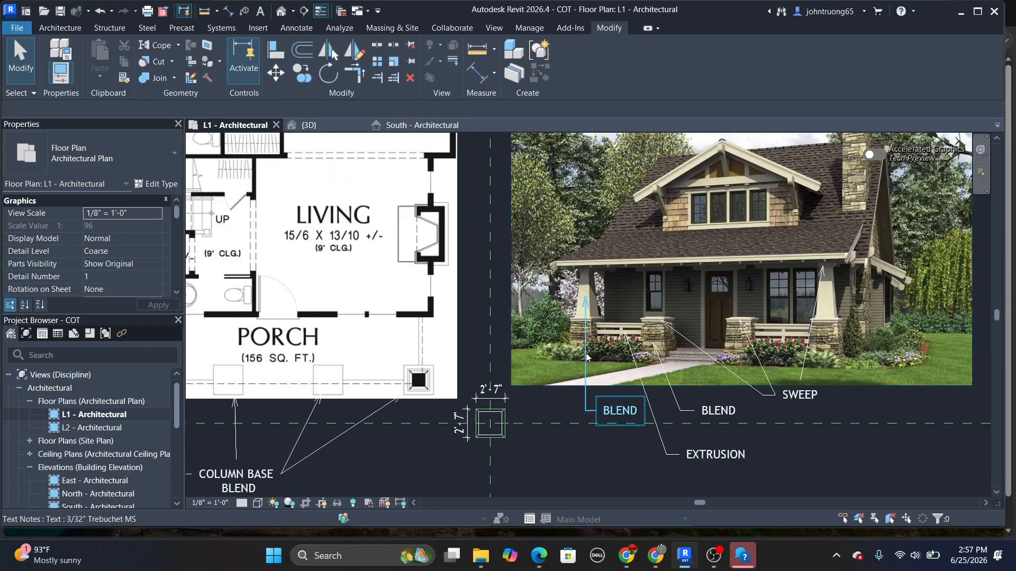
scroll(628, 269, up, 4)
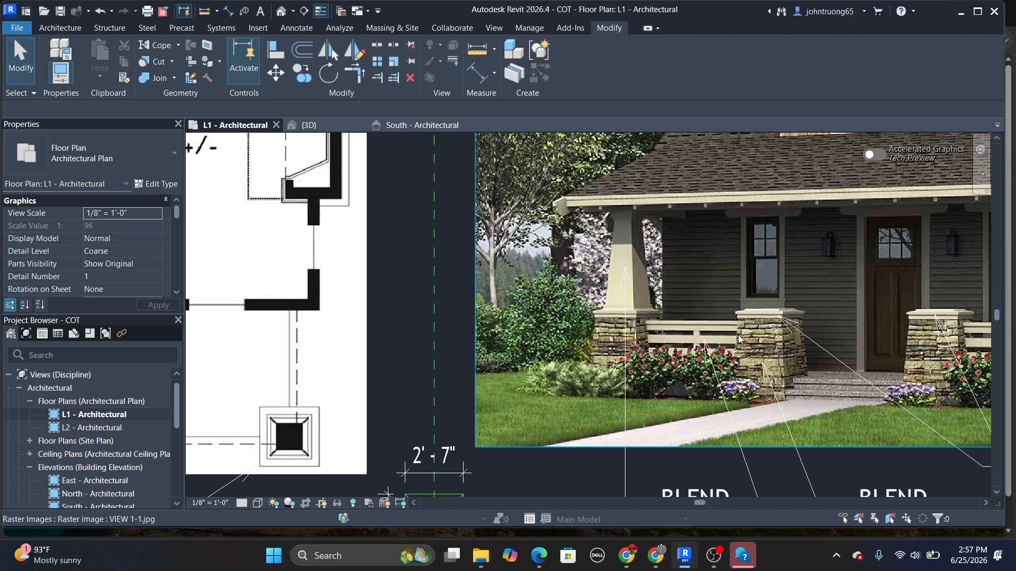
scroll(736, 336, down, 4)
scroll(842, 383, up, 4)
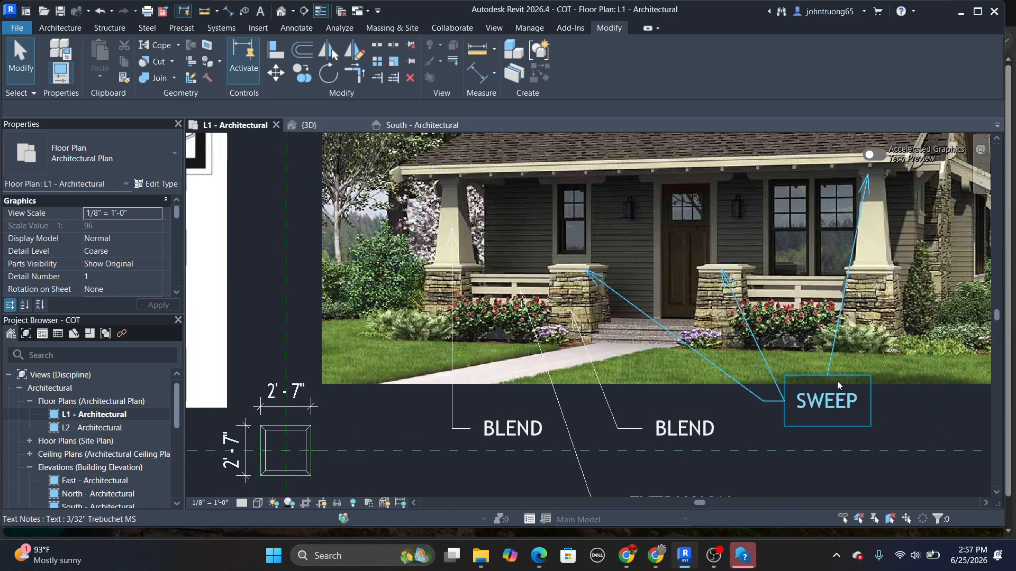
scroll(725, 265, up, 2)
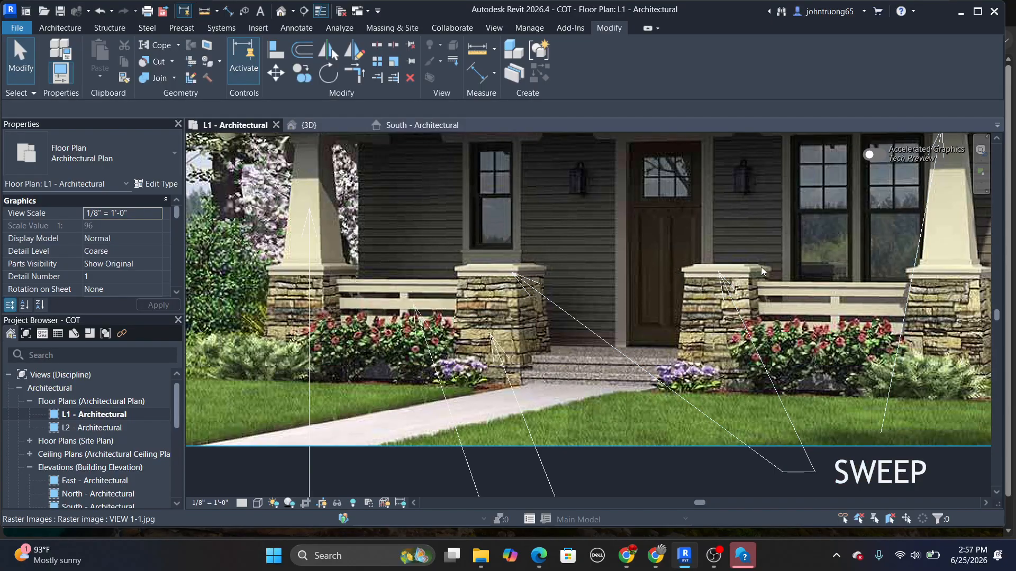
scroll(629, 343, down, 5)
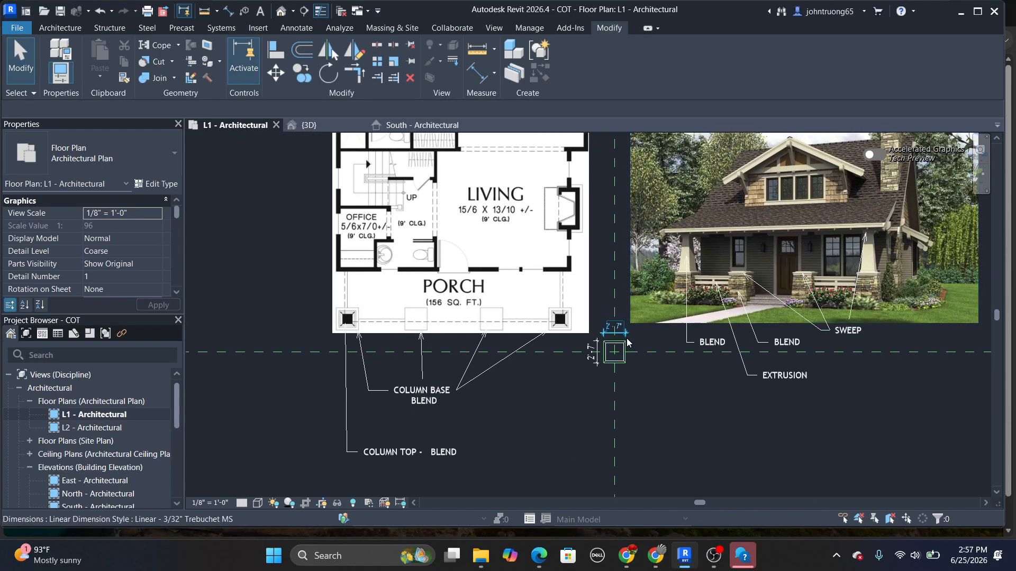
scroll(629, 343, up, 4)
Set the work plane by picking the top face of the column base in the 3D view, and show the work plane
click(281, 11)
scroll(546, 329, up, 4)
middle_drag(579, 331, 560, 232)
scroll(560, 231, down, 1)
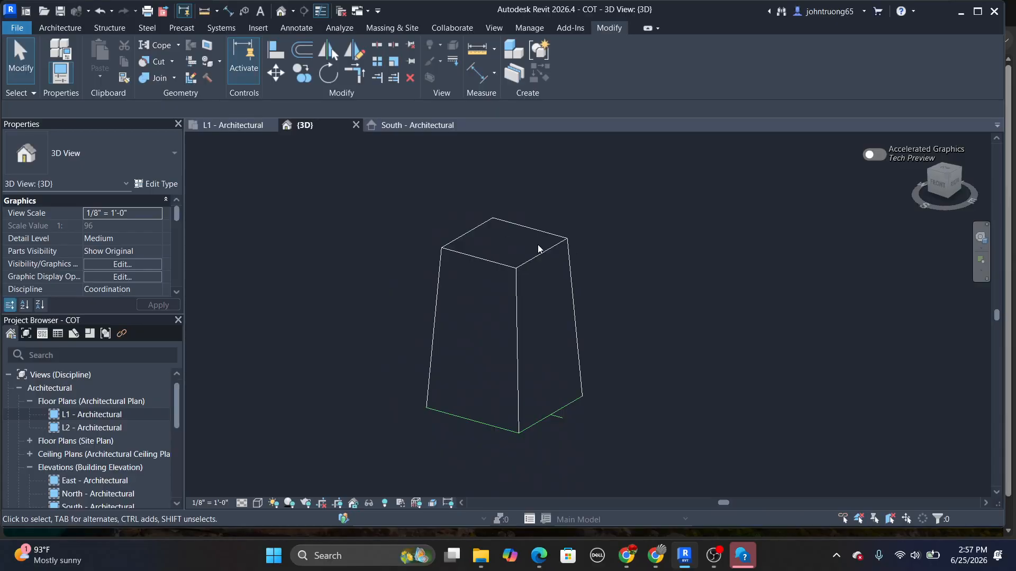
click(71, 27)
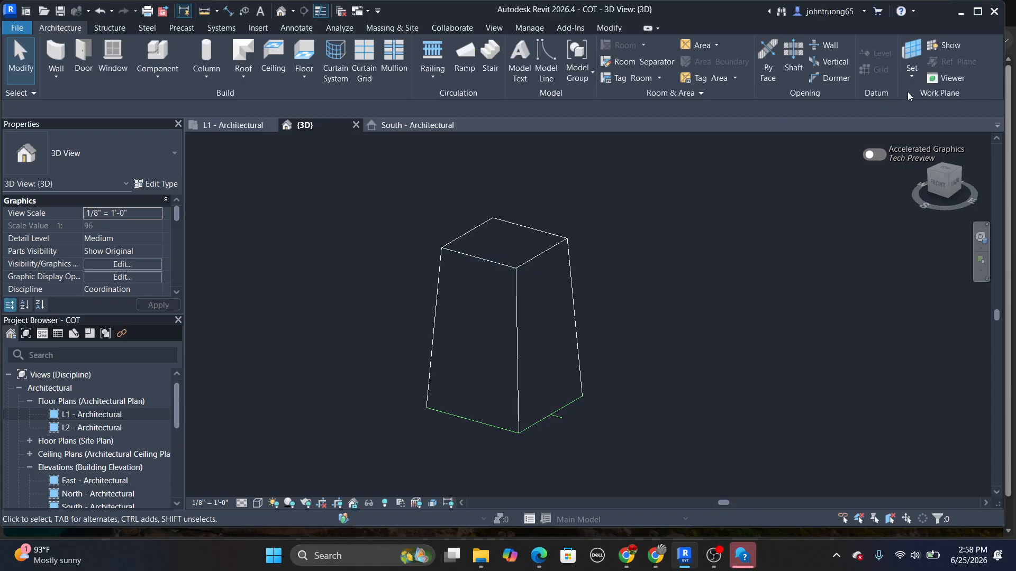
click(912, 77)
click(932, 96)
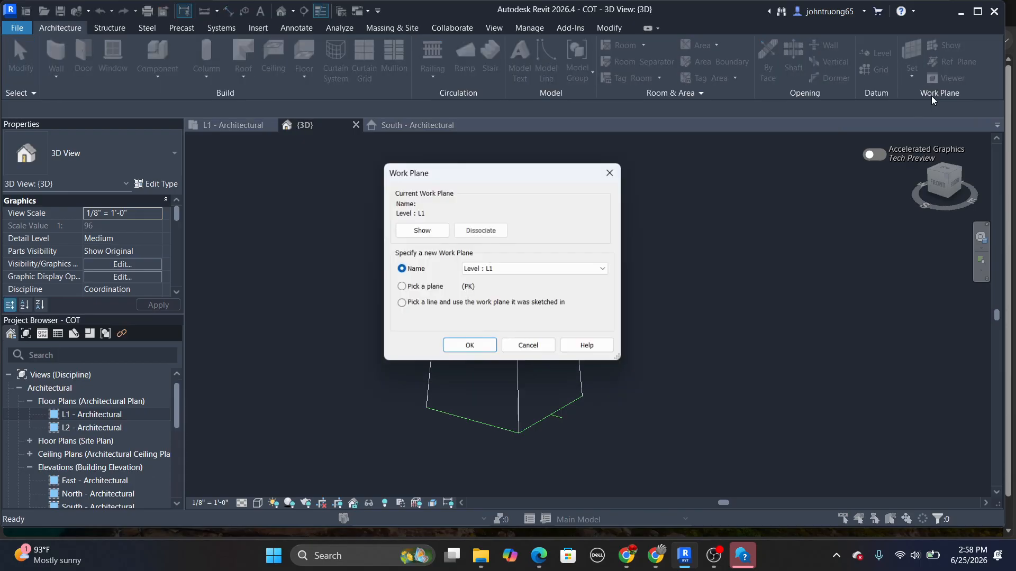
click(490, 269)
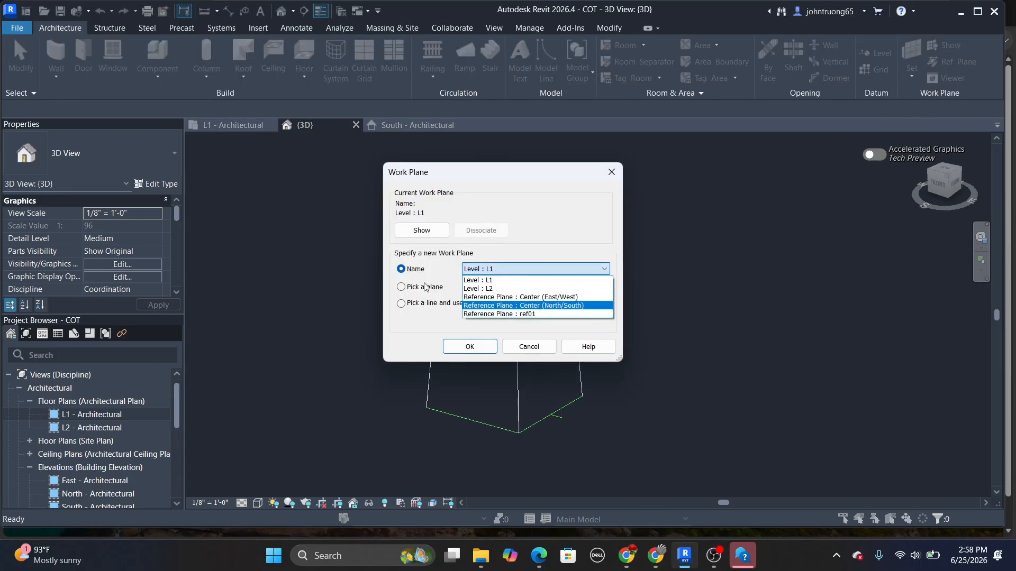
click(404, 291)
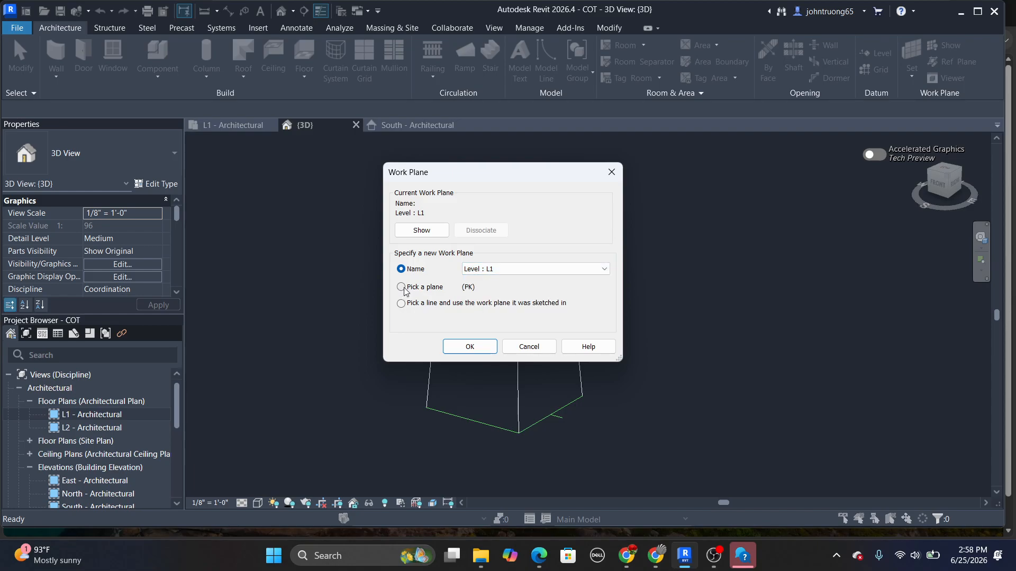
click(401, 287)
click(479, 349)
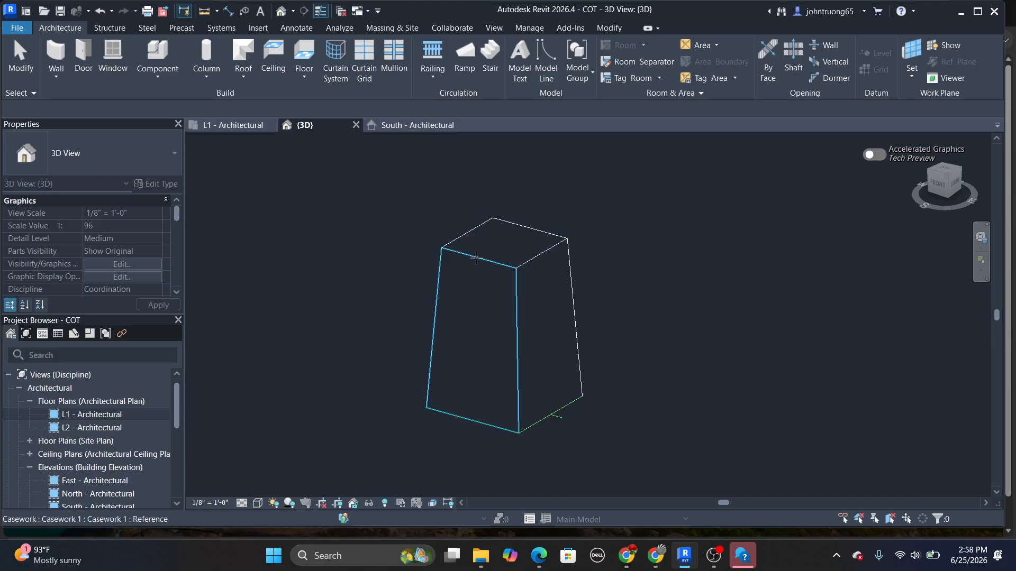
click(477, 228)
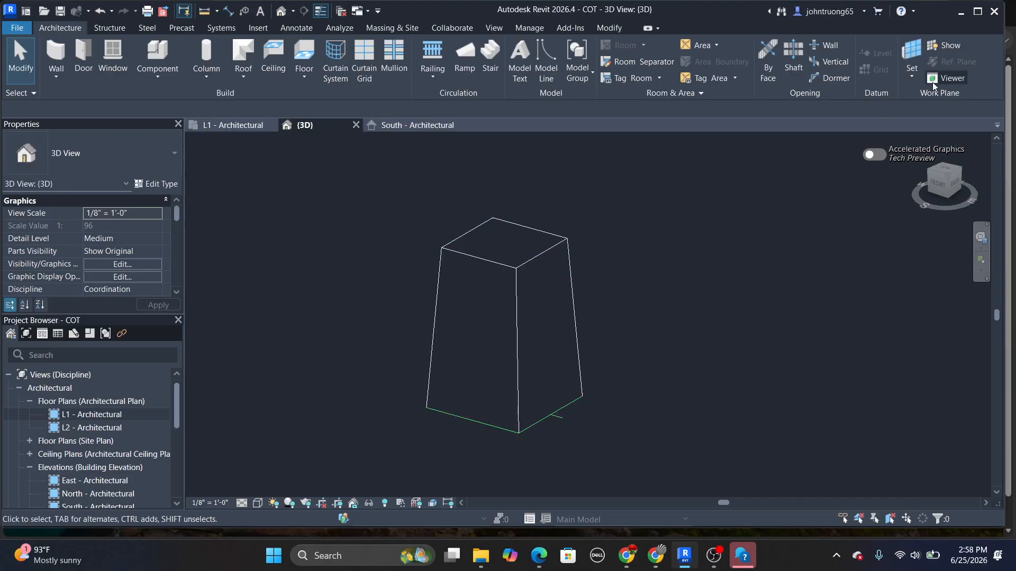
click(948, 46)
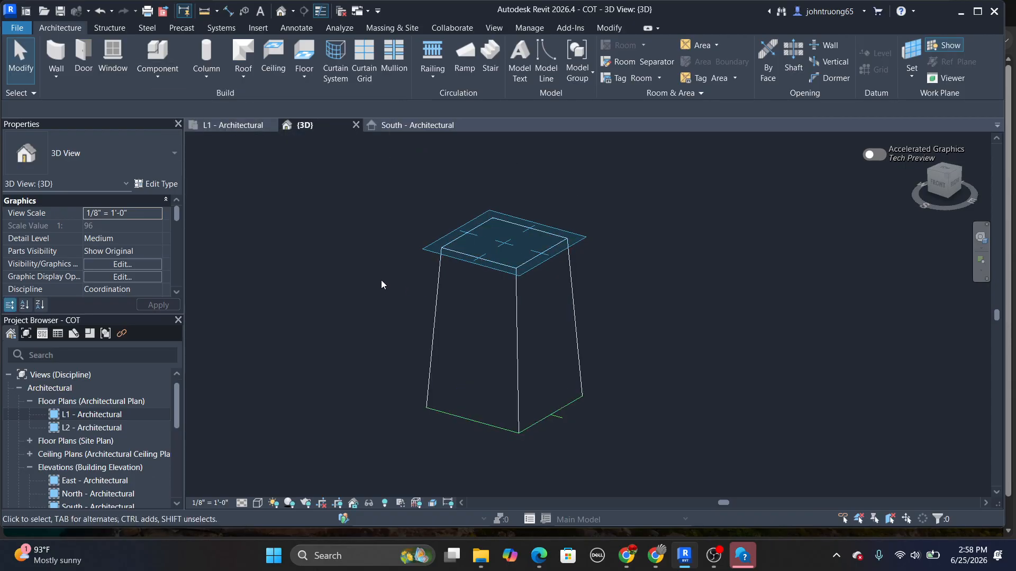
Edit the column base casework in place and start a Sweep with a sketched path
click(577, 320)
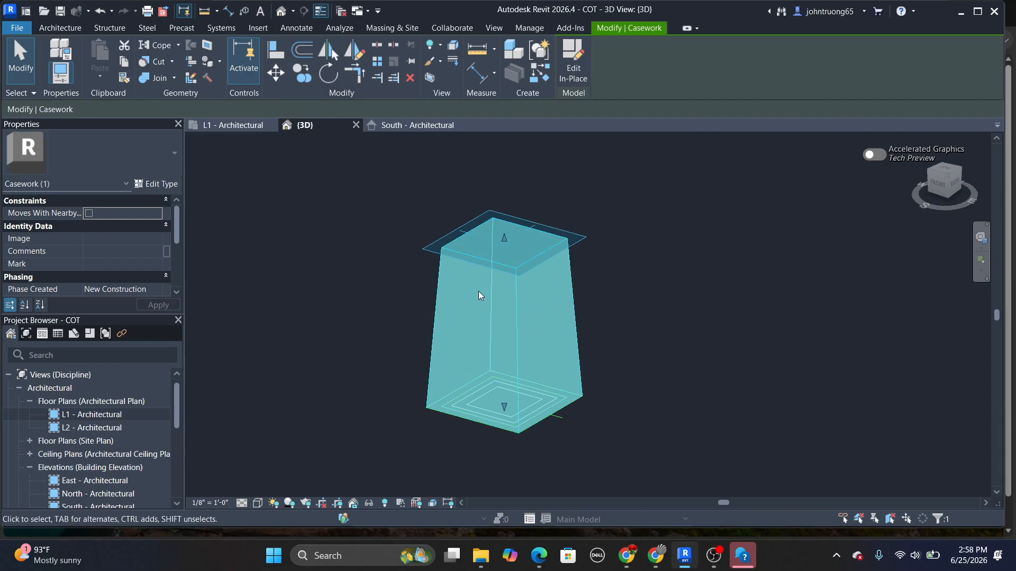
click(572, 67)
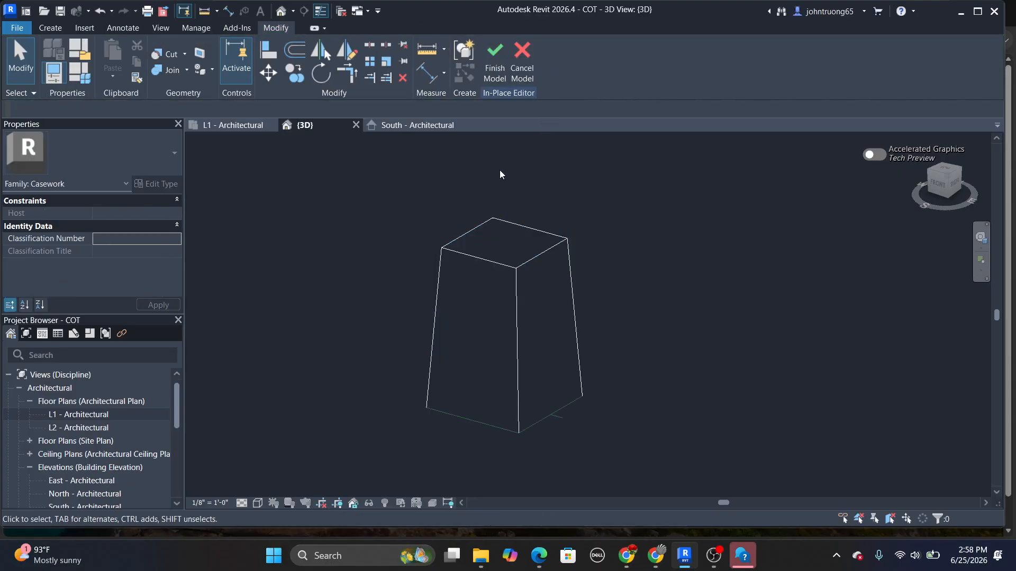
click(50, 27)
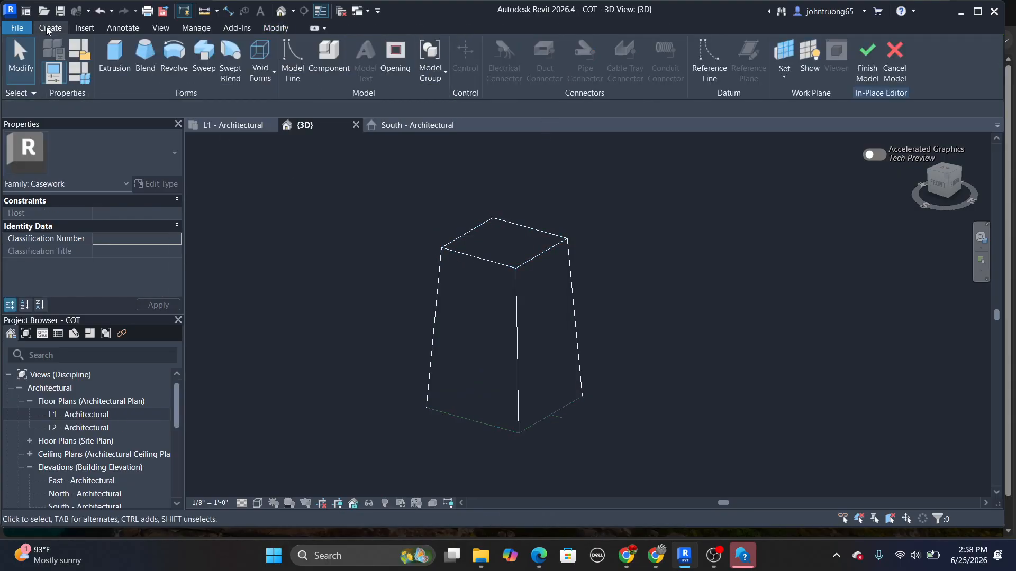
click(206, 74)
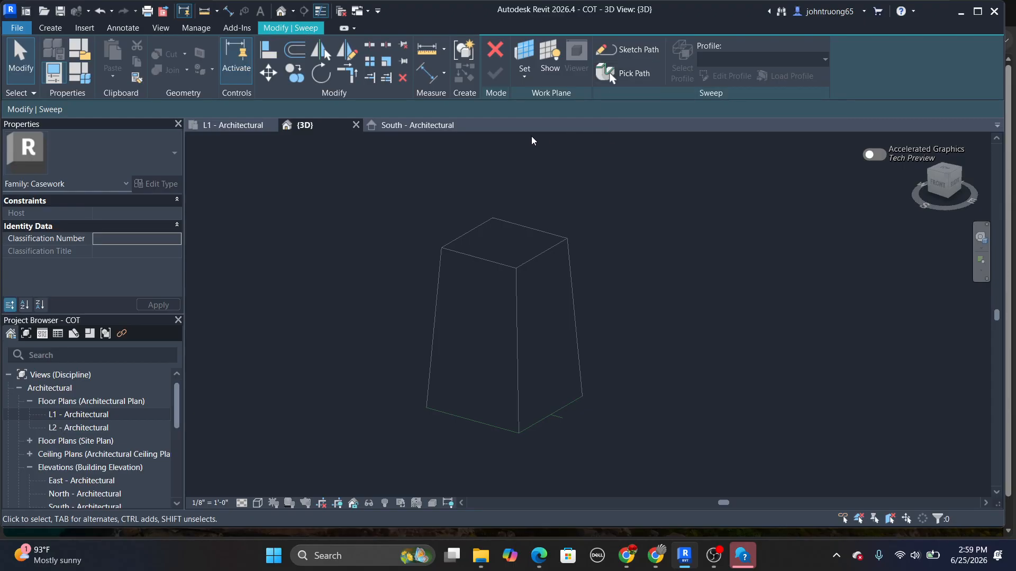
click(628, 51)
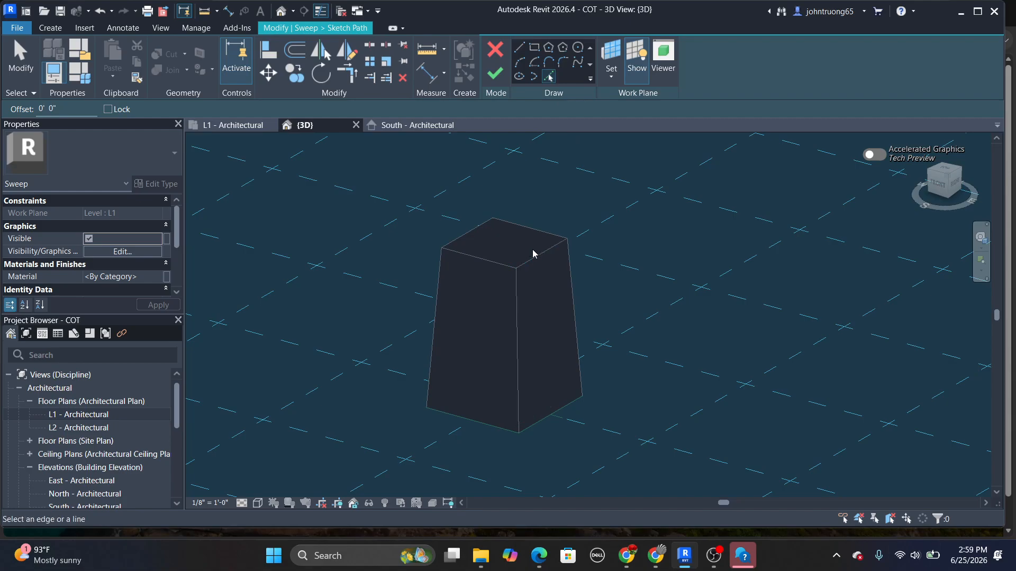
Pick the four top edges of the column base as the sweep path
click(548, 80)
click(477, 258)
click(548, 252)
click(545, 235)
scroll(474, 404, up, 3)
scroll(473, 399, down, 4)
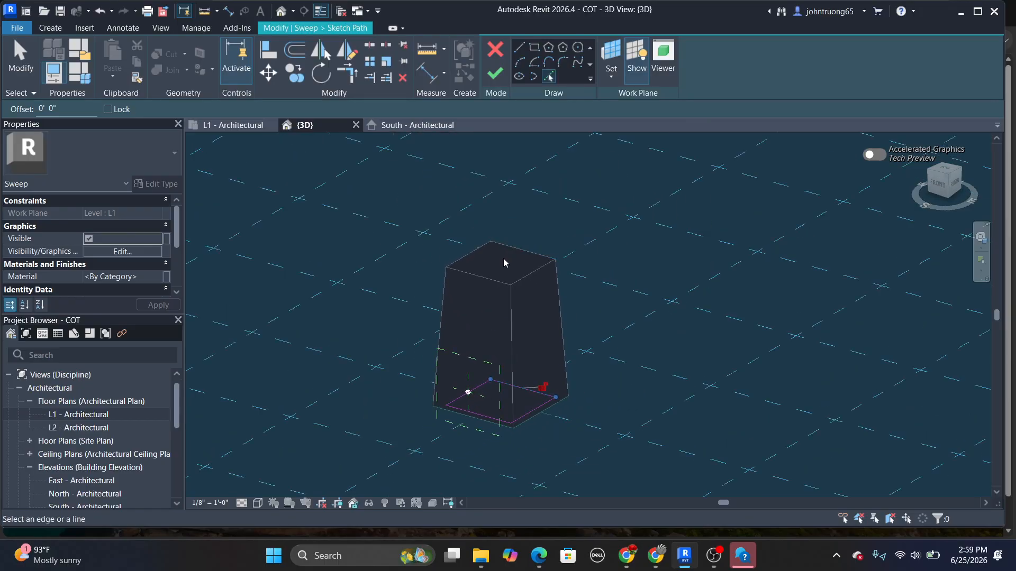
Start a line at the midpoint of the path's side segment, where the profile plane crosses it
scroll(481, 393, up, 4)
middle_drag(474, 398, 484, 367)
scroll(491, 240, down, 2)
mouse_move(490, 277)
middle_down()
mouse_move(480, 326)
mouse_move(449, 305)
middle_up()
scroll(455, 379, up, 2)
scroll(472, 345, up, 2)
scroll(443, 336, down, 3)
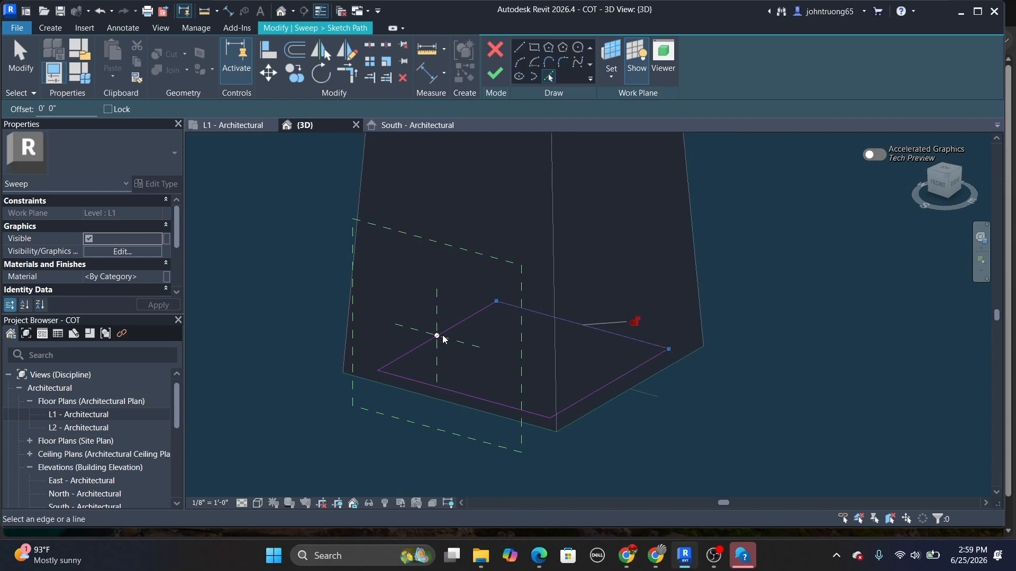
click(520, 49)
scroll(438, 340, up, 4)
scroll(577, 334, up, 2)
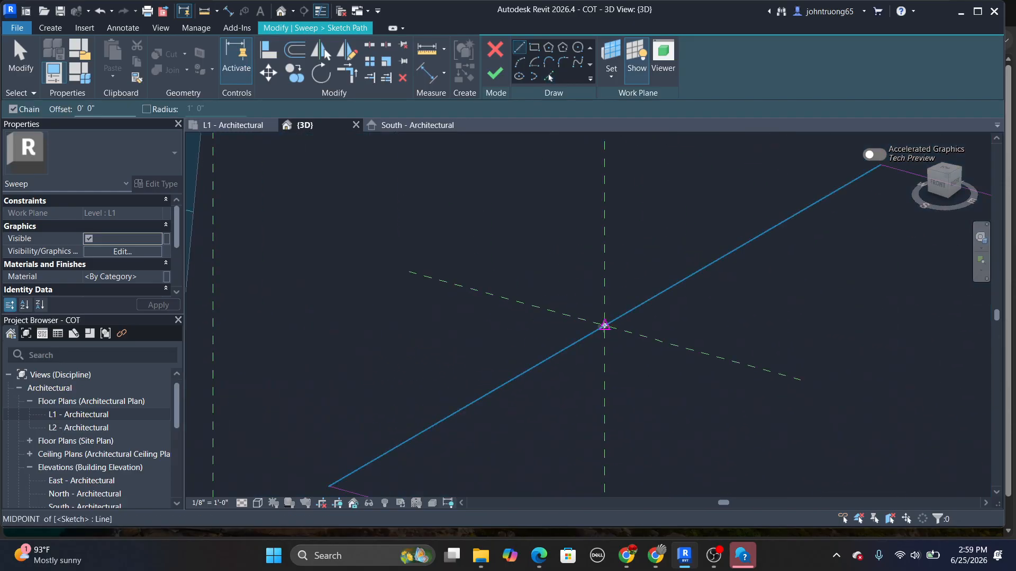
click(605, 325)
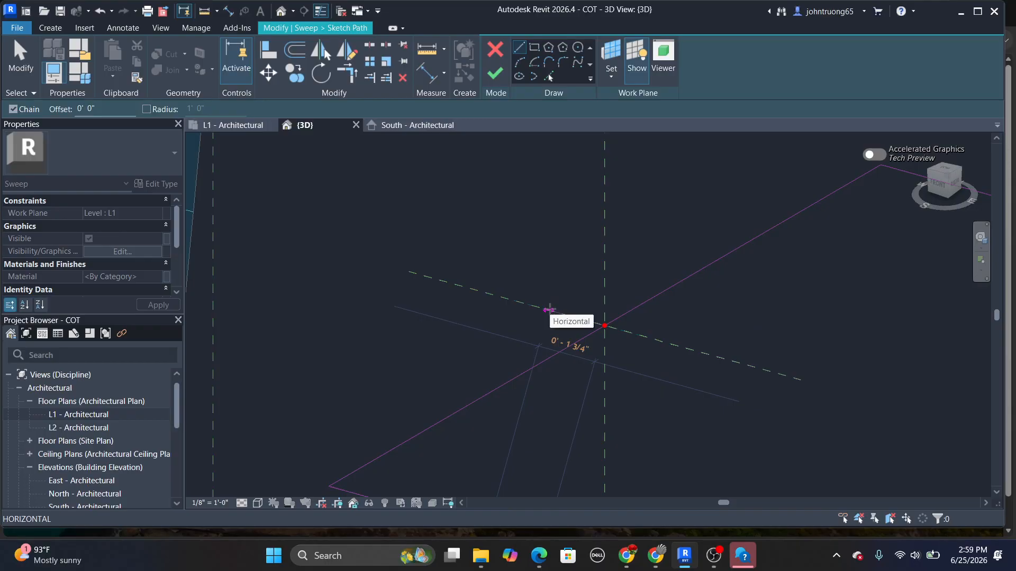
Try to sketch the stepped cap outline down from the path midpoint, with a first drop of about 1" and a lowest drop of about 3/4"
shift+middle_drag(551, 306, 569, 289)
scroll(565, 309, down, 6)
mouse_move(558, 360)
shift+middle_down()
mouse_move(624, 399)
mouse_move(662, 399)
mouse_move(657, 391)
shift+middle_up()
scroll(614, 404, down, 1)
scroll(586, 406, up, 12)
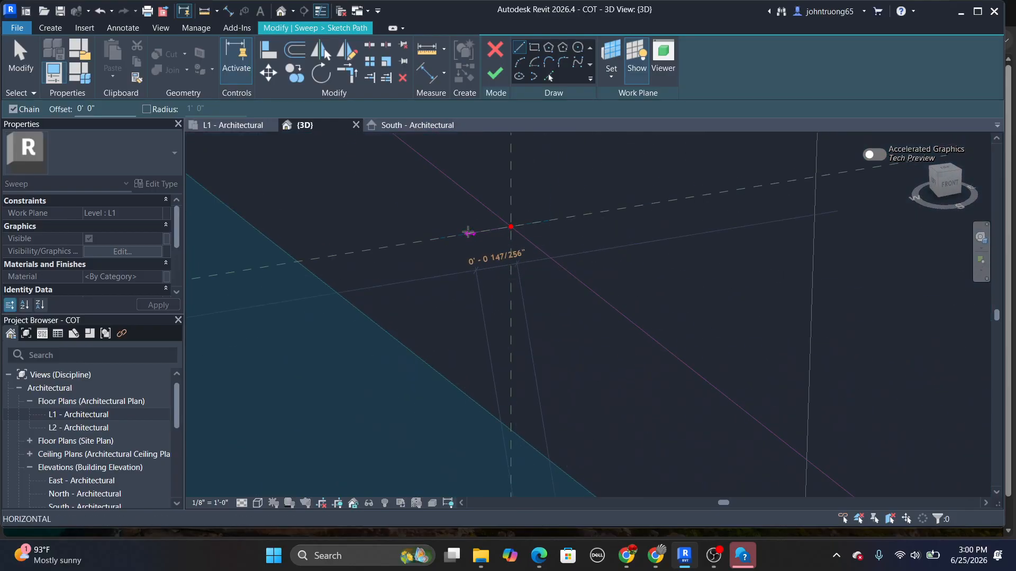
click(469, 233)
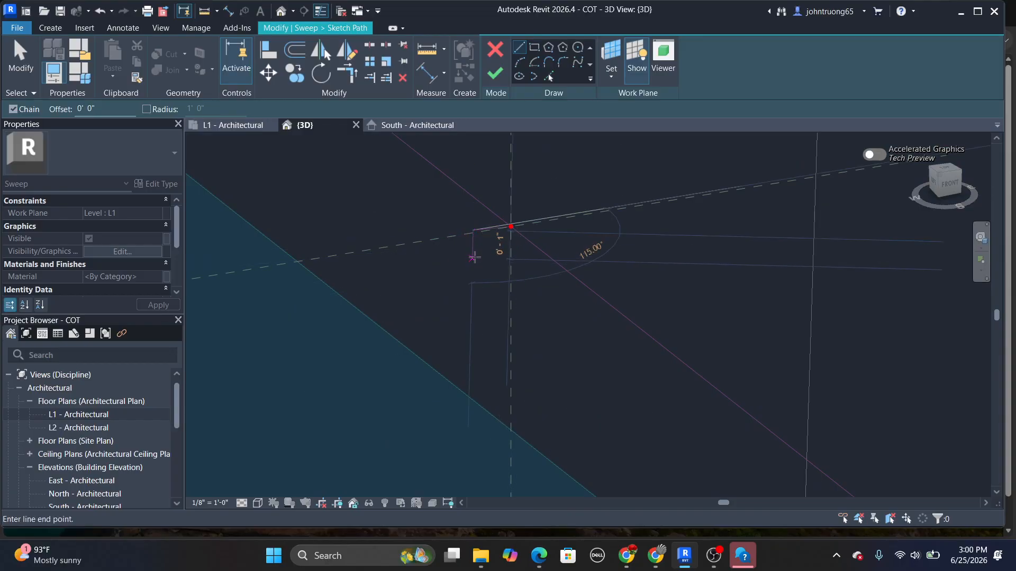
click(473, 255)
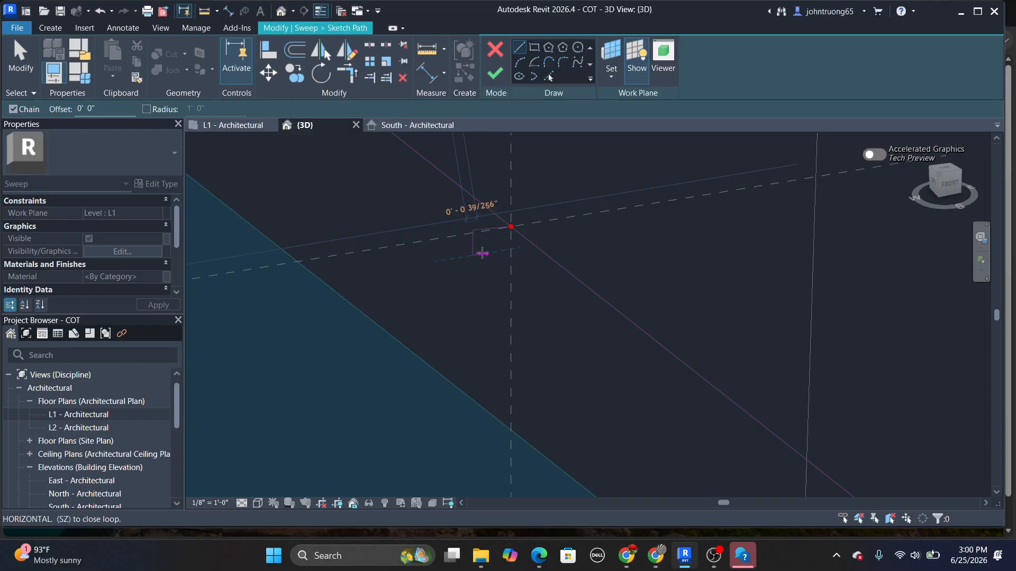
click(483, 267)
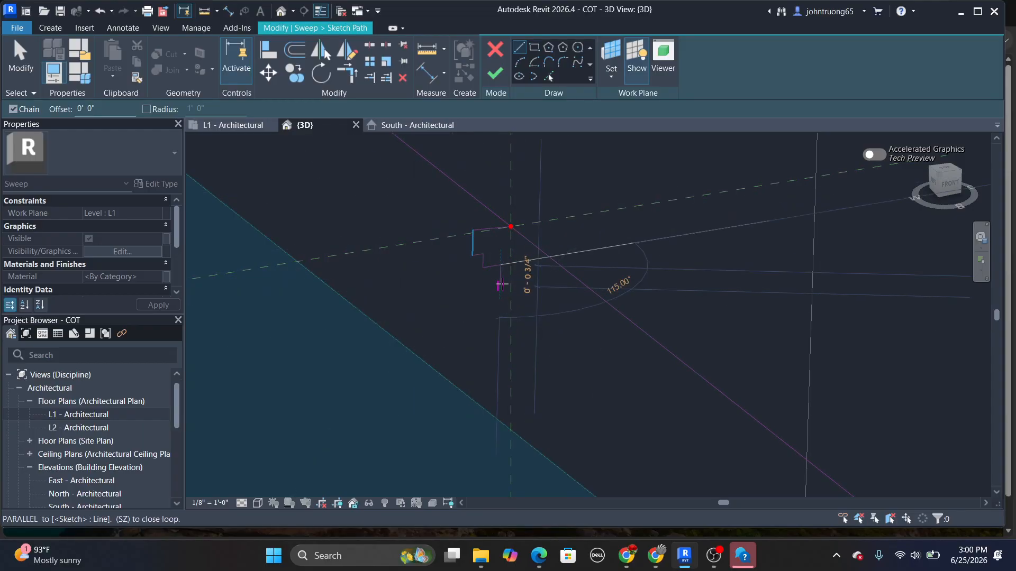
click(500, 286)
scroll(512, 283, up, 3)
click(514, 284)
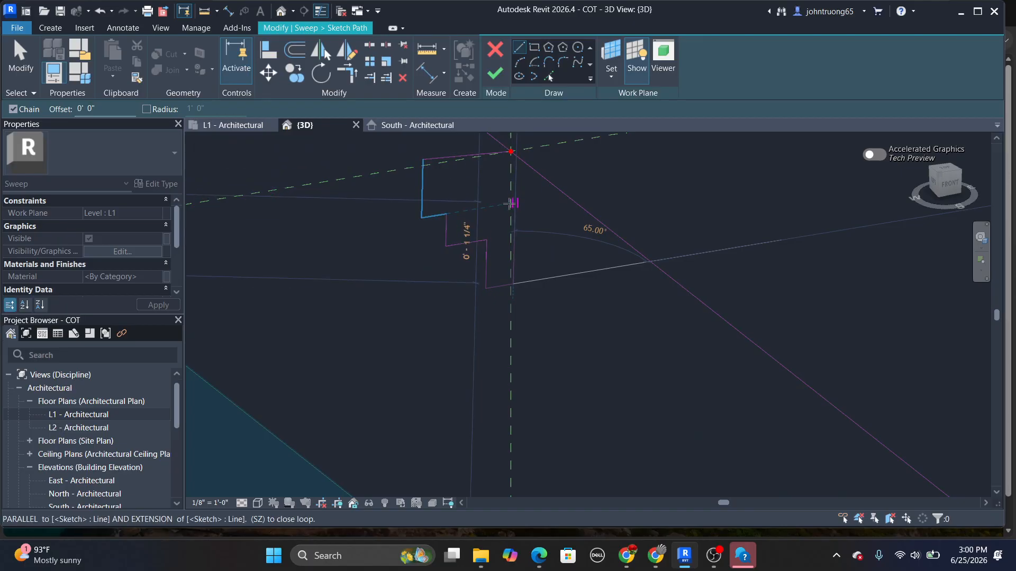
scroll(509, 204, down, 3)
scroll(542, 231, up, 5)
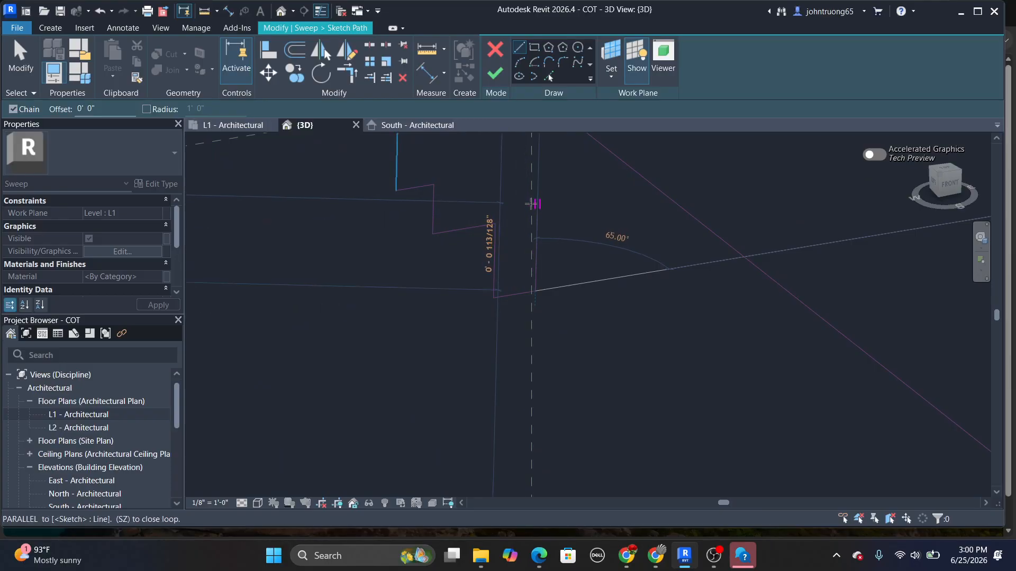
key(Escape)
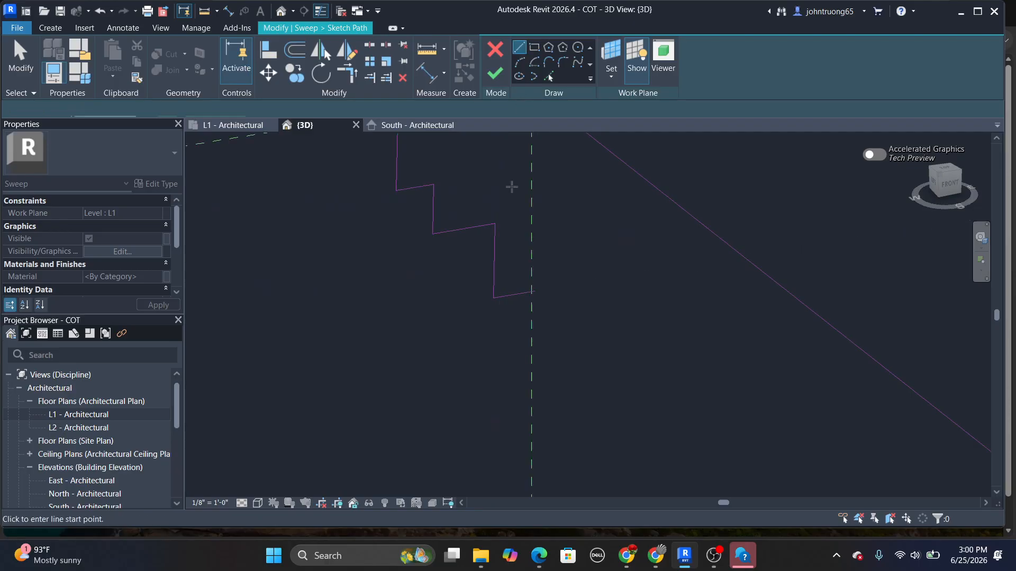
Try to add the stepped outline's inner vertical side, running down from the path midpoint along the profile plane
click(516, 51)
scroll(521, 287, up, 2)
scroll(521, 265, down, 4)
middle_drag(533, 271, 547, 330)
scroll(532, 254, up, 1)
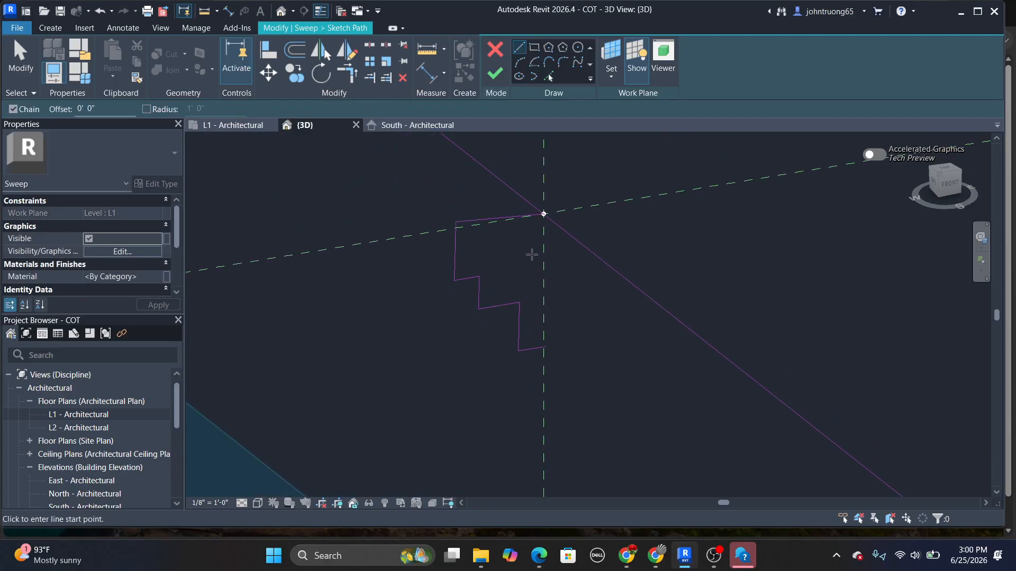
click(544, 214)
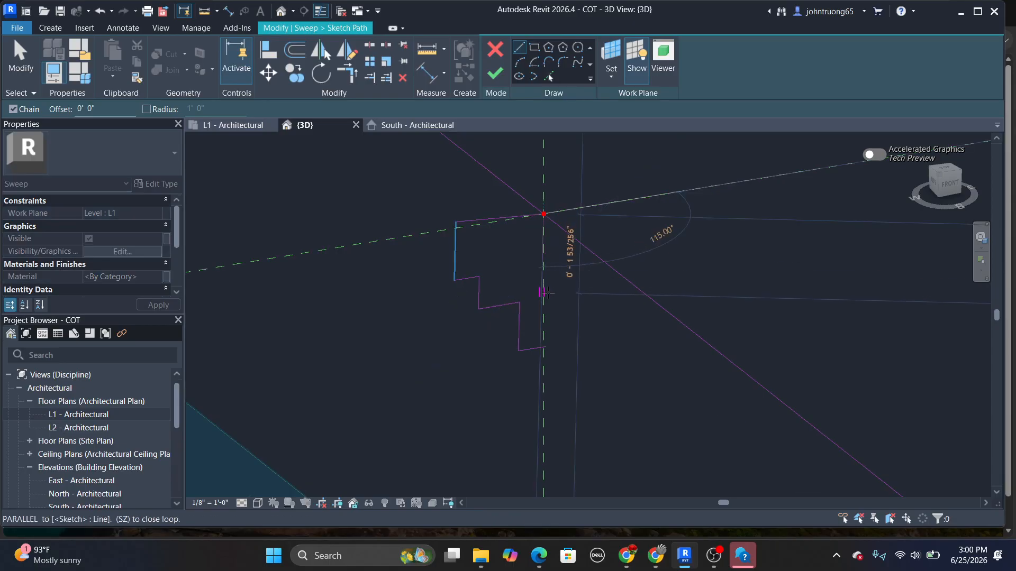
key(Escape)
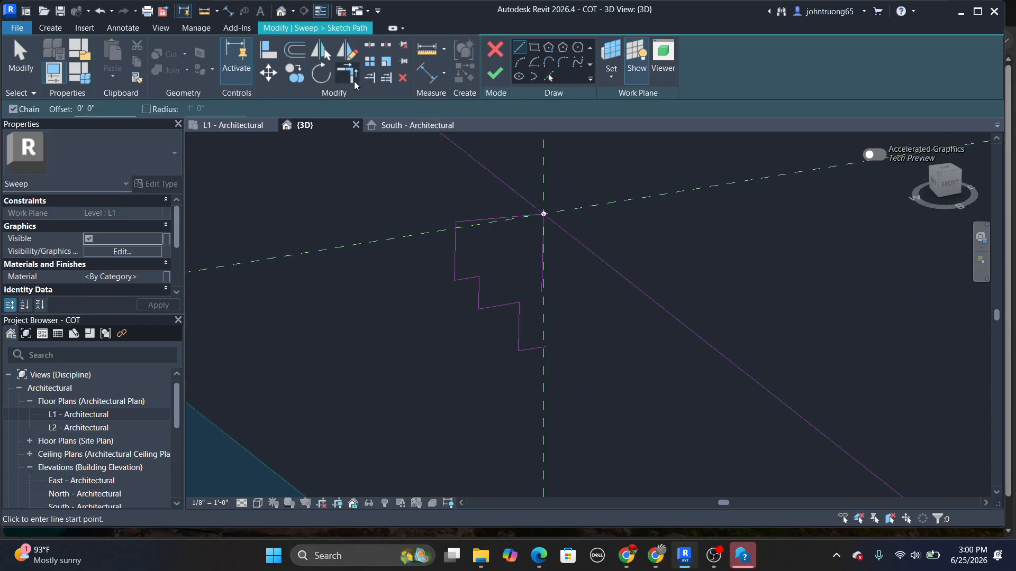
Delete all the stepped outline lines beside the path midpoint, keeping the four path lines
scroll(478, 207, up, 3)
scroll(480, 208, down, 3)
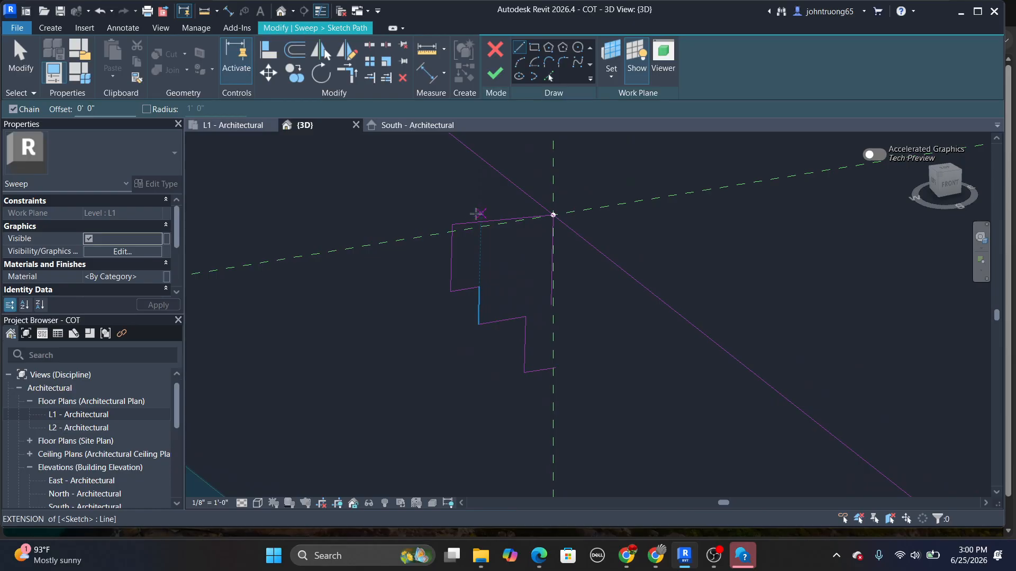
shift+middle_drag(543, 269, 548, 281)
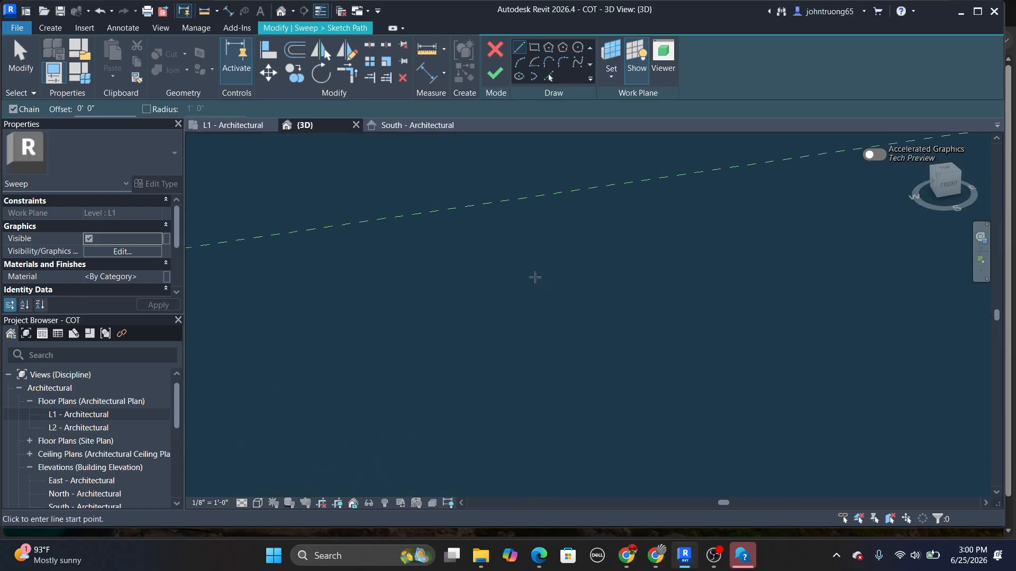
scroll(540, 269, down, 6)
middle_drag(539, 159, 549, 209)
scroll(545, 257, up, 6)
scroll(564, 265, up, 6)
key(Escape)
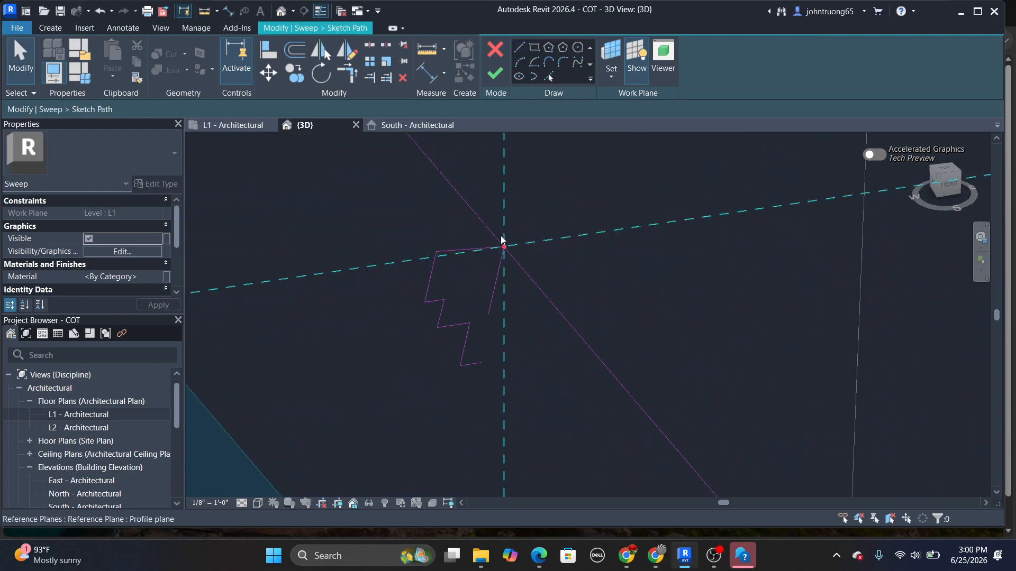
drag(414, 219, 546, 376)
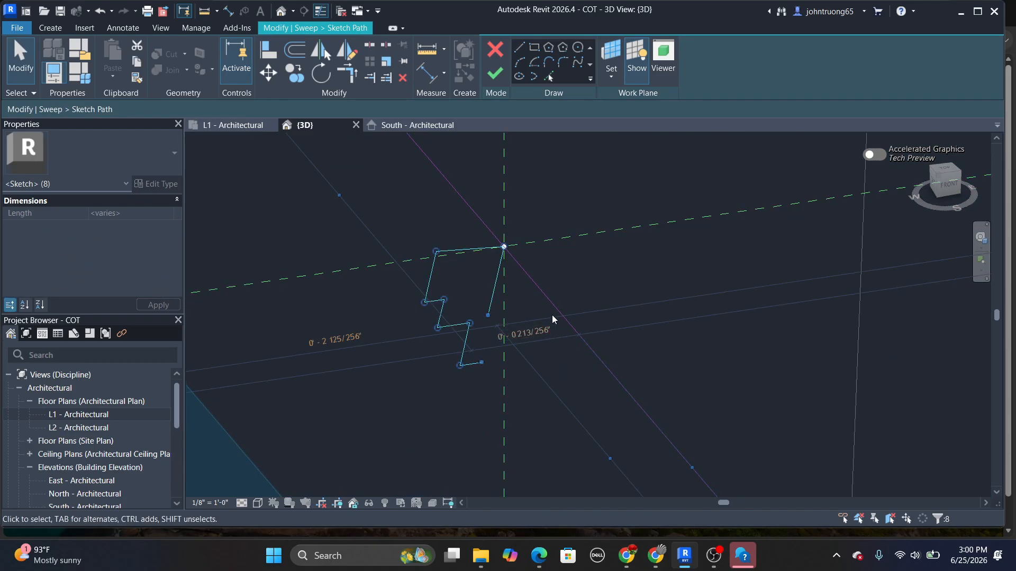
key(Delete)
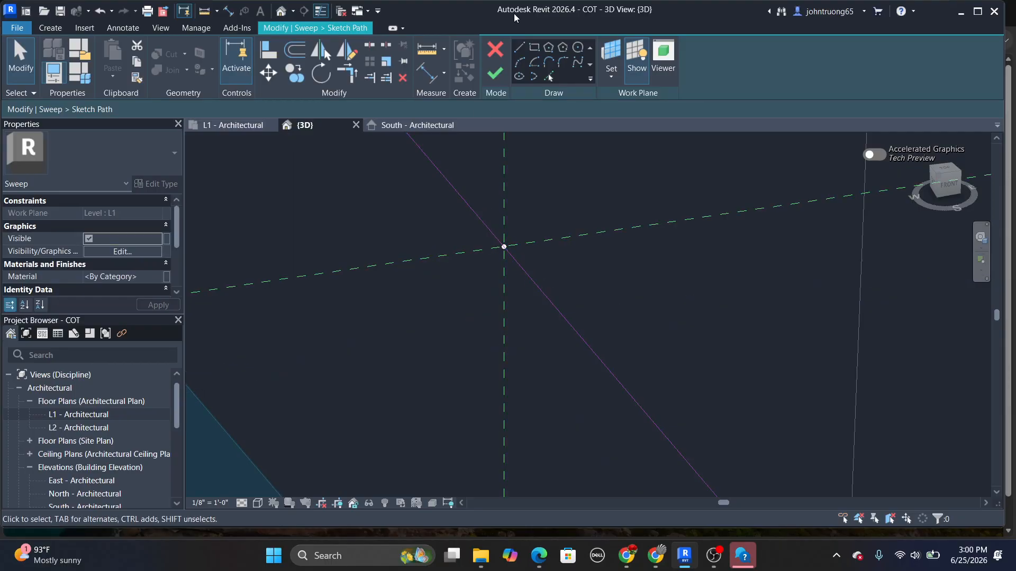
Try to sketch the cap outline's top line, about 1 1/4" long, horizontally outward from the path midpoint
click(519, 49)
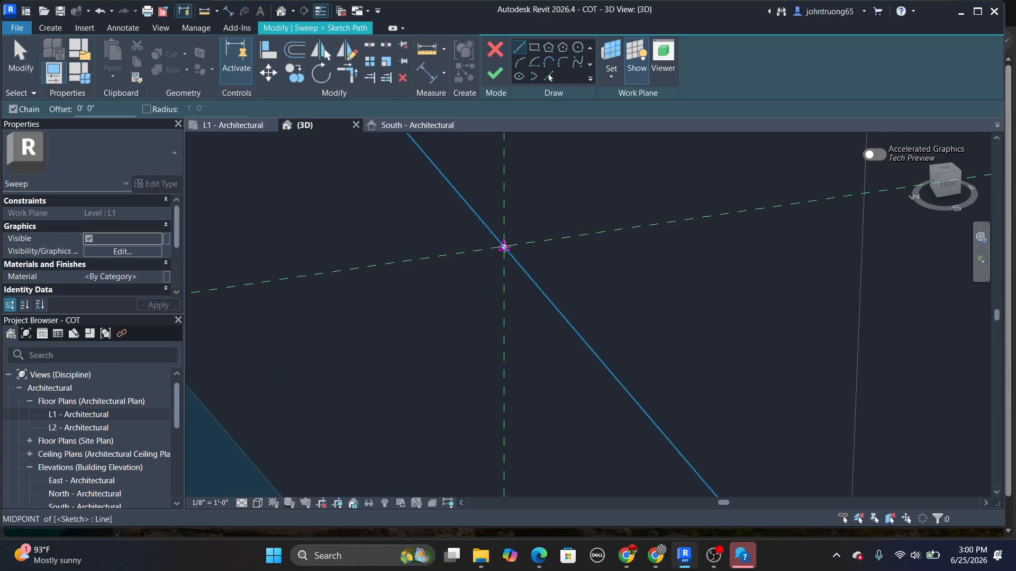
click(504, 246)
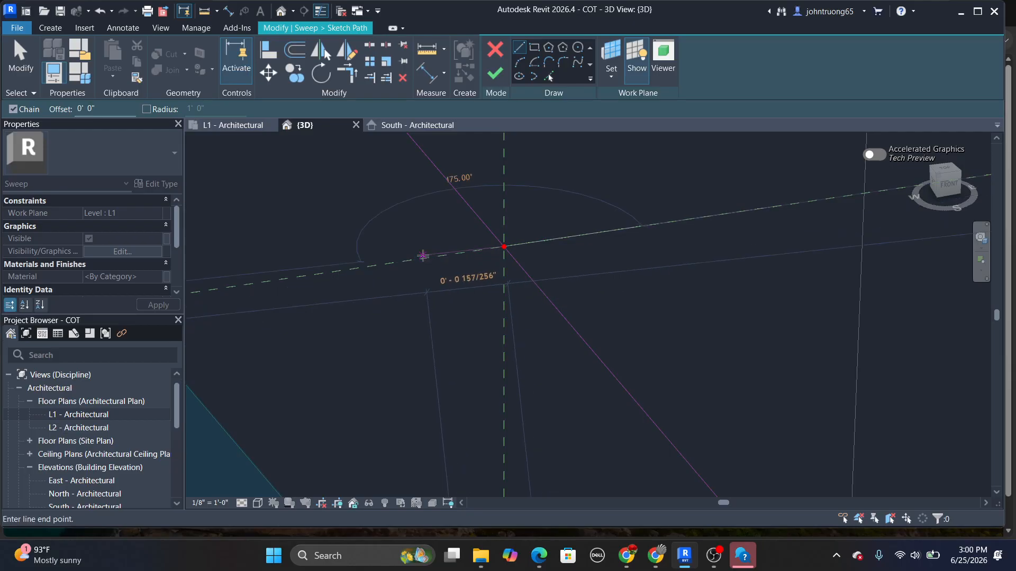
click(409, 260)
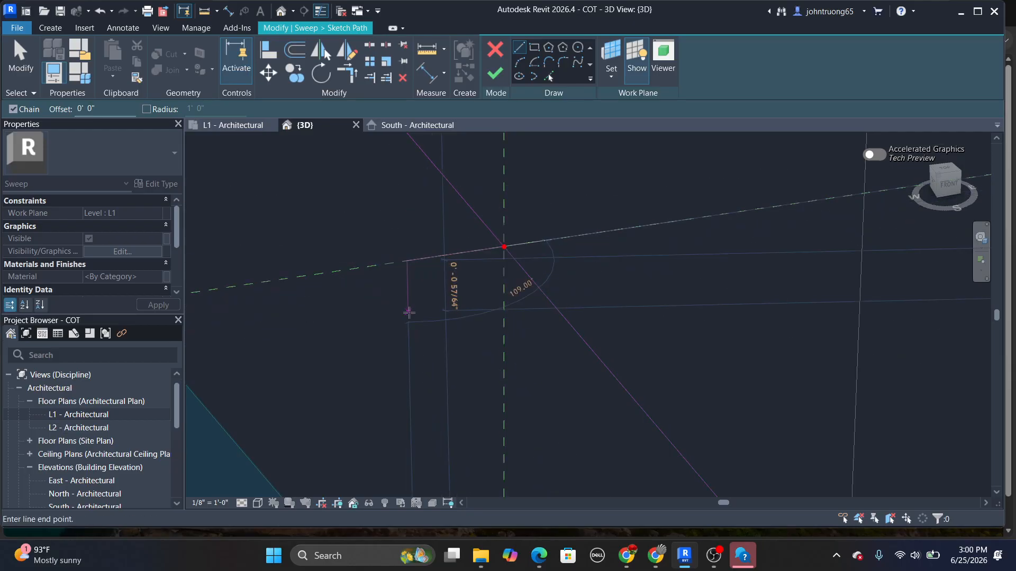
key(Escape)
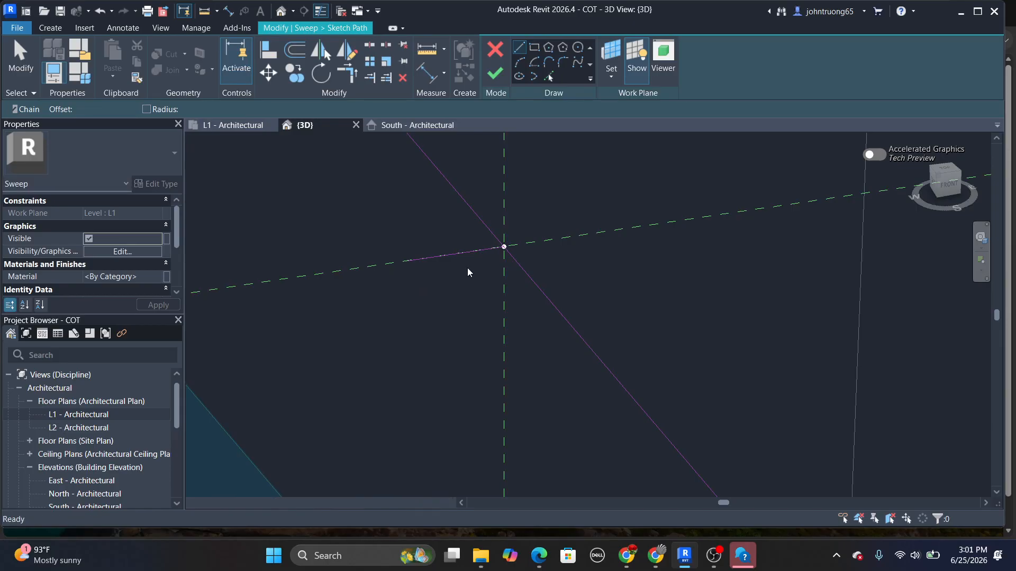
click(503, 246)
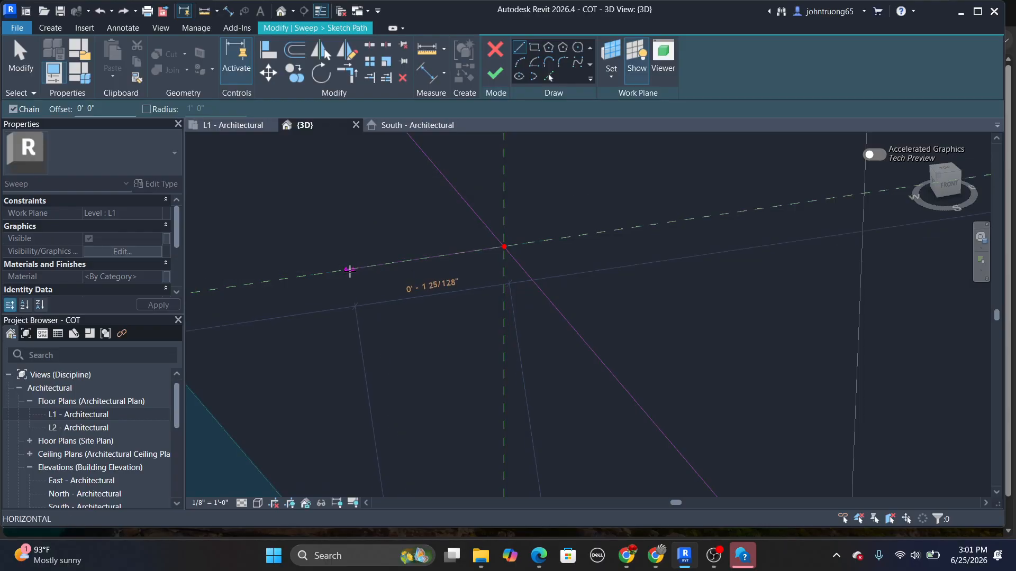
click(344, 270)
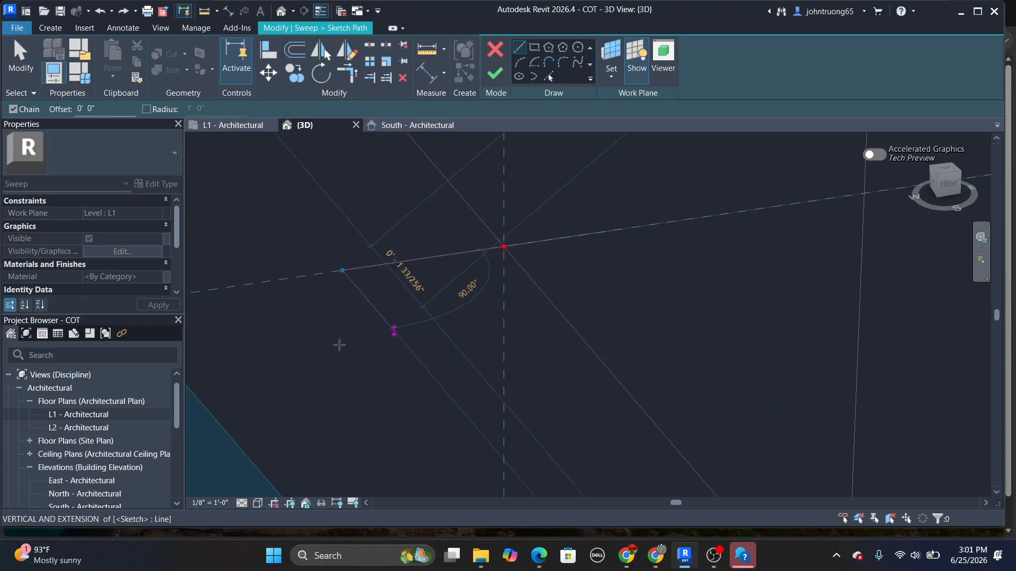
Try to sketch a three-step cap outline with a 3" first drop and a 2 3/4" lowest drop, closing it to the path midpoint
scroll(332, 344, down, 2)
middle_drag(337, 351, 392, 245)
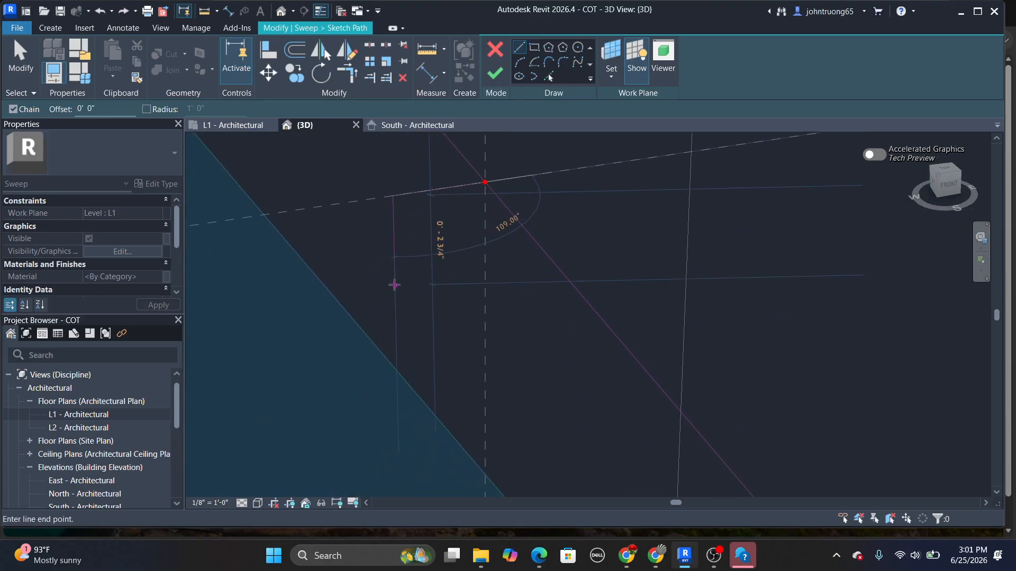
scroll(390, 283, down, 3)
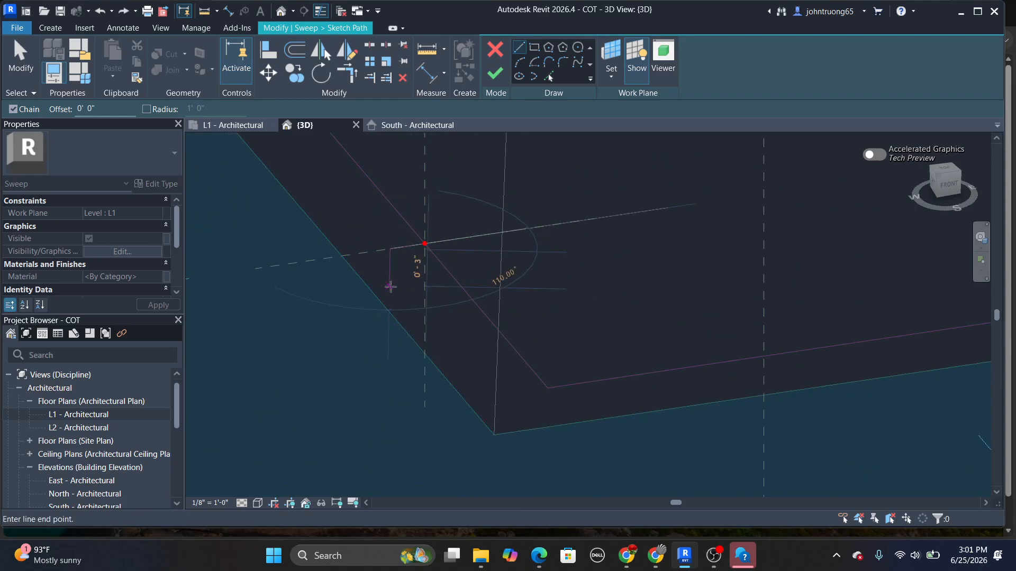
click(390, 290)
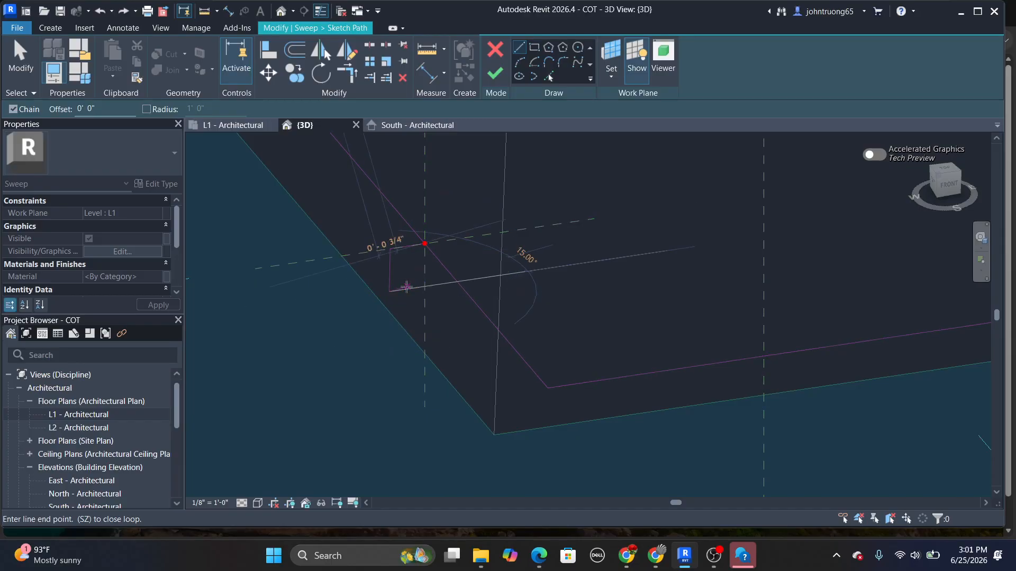
click(403, 289)
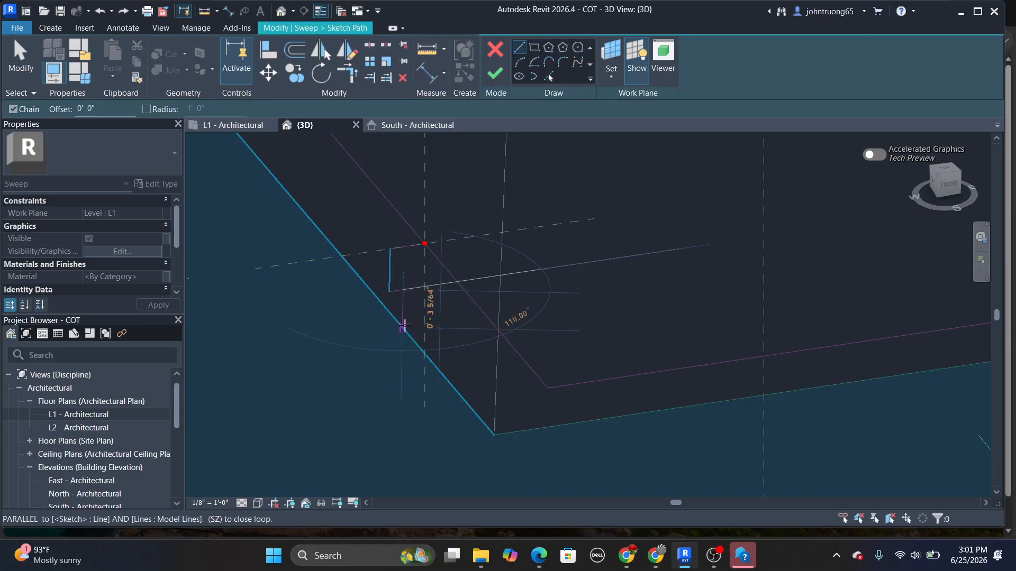
click(403, 320)
click(410, 320)
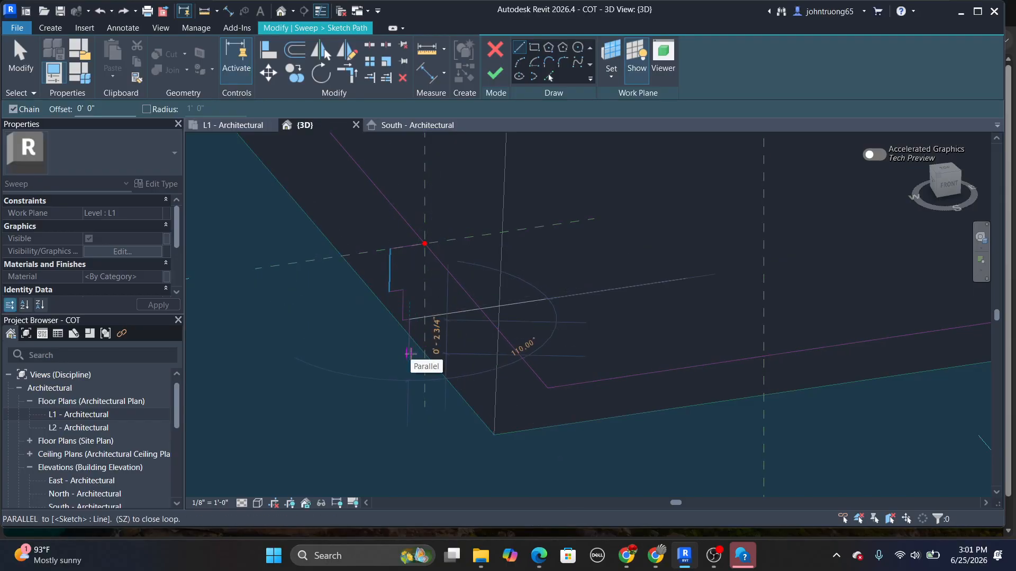
click(411, 352)
click(425, 350)
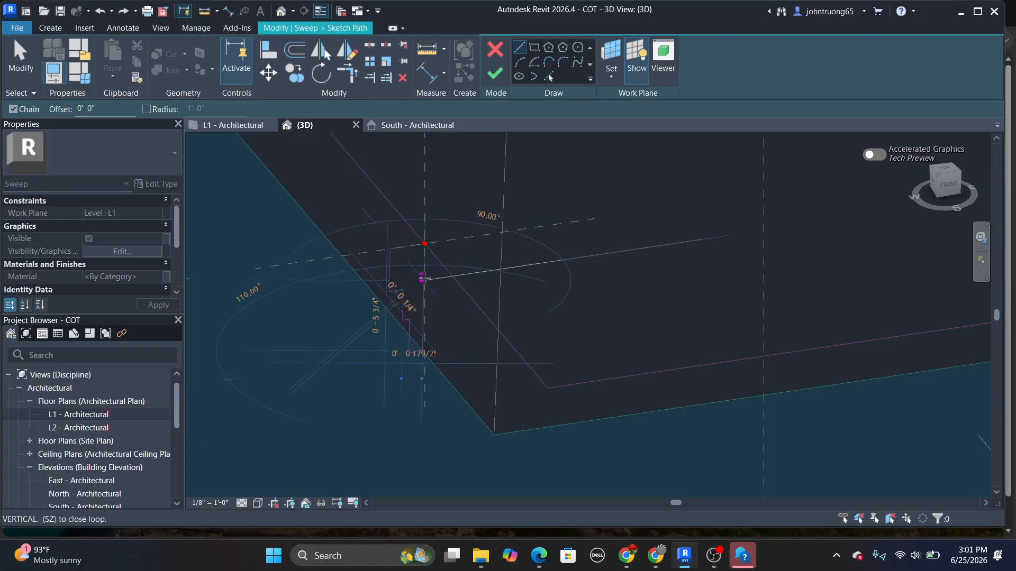
click(351, 76)
scroll(458, 314, up, 6)
scroll(457, 314, down, 5)
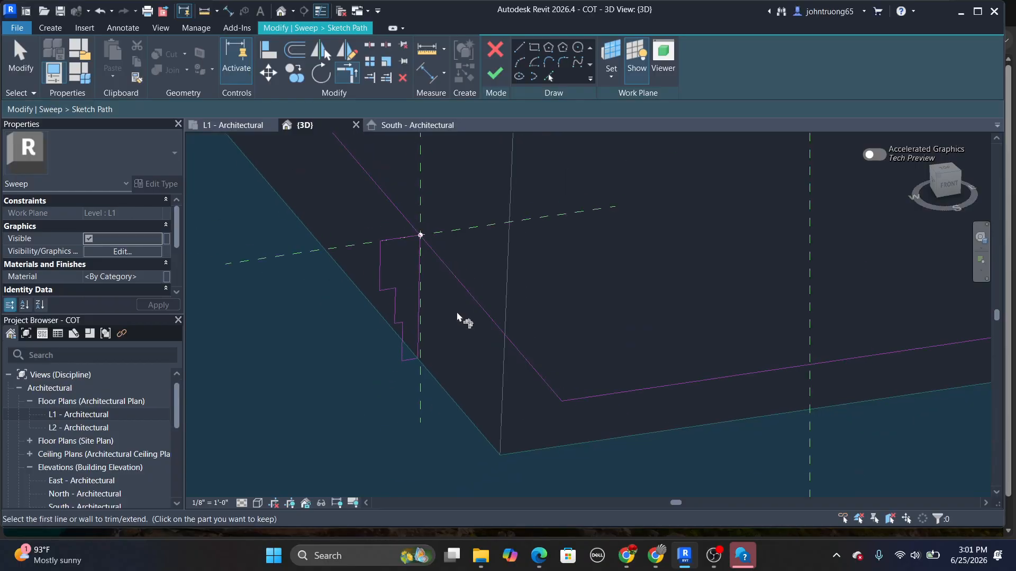
Try to finish the sweep path sketch with the stepped outline included, and continue sketching
click(494, 75)
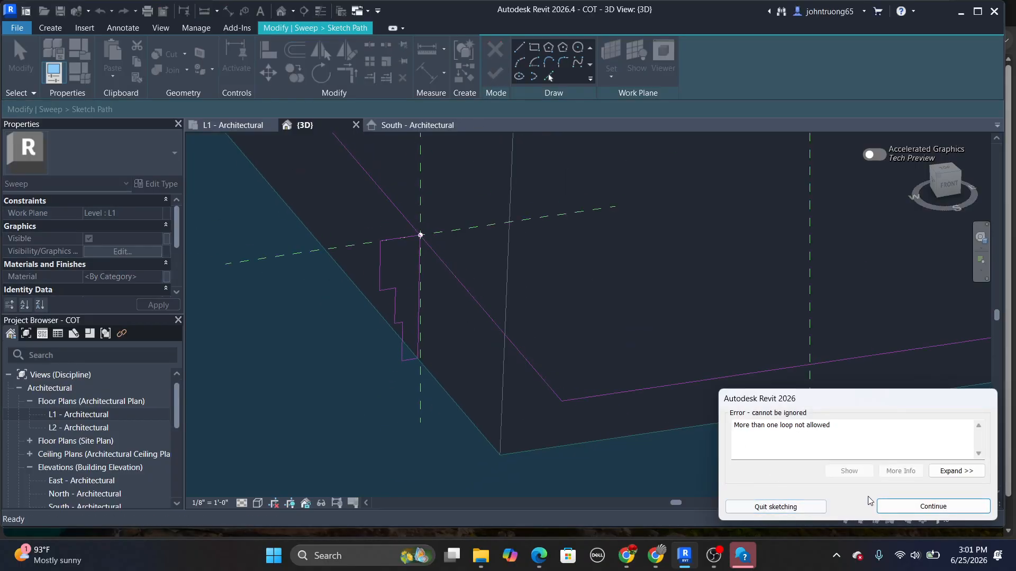
click(933, 506)
scroll(545, 334, down, 2)
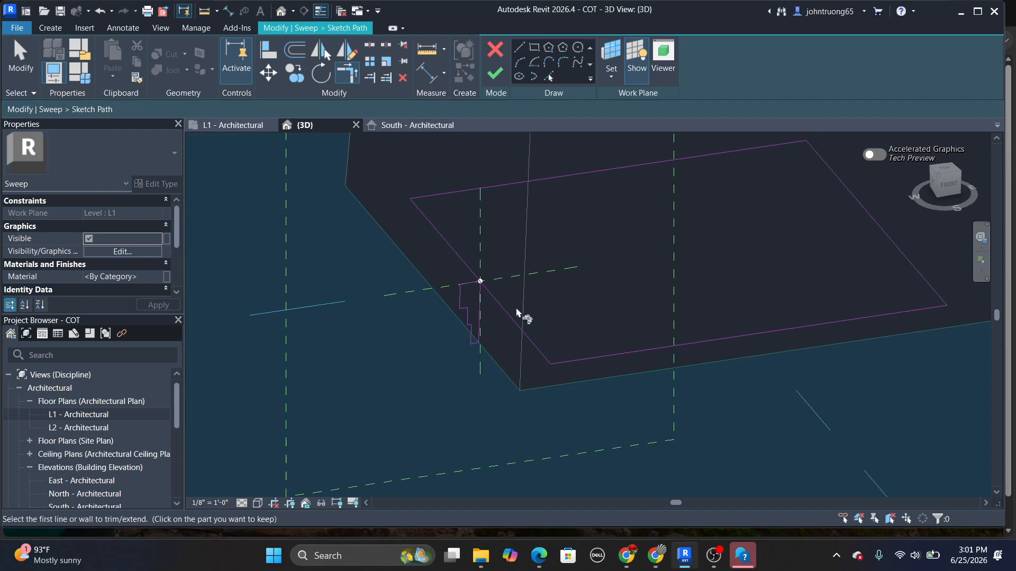
Delete the closed stepped outline from the sweep path sketch, leaving only the rectangular path
scroll(498, 296, up, 6)
scroll(473, 276, down, 5)
mouse_move(540, 290)
shift+middle_down()
mouse_move(505, 277)
mouse_move(501, 286)
mouse_move(522, 284)
mouse_move(524, 269)
mouse_move(525, 286)
shift+middle_up()
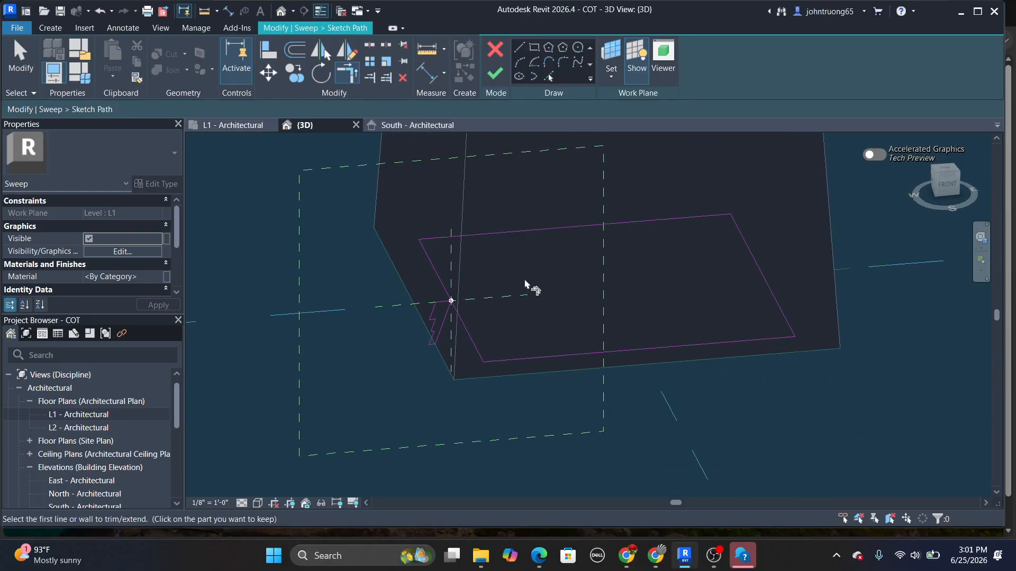
drag(428, 305, 488, 358)
key(Delete)
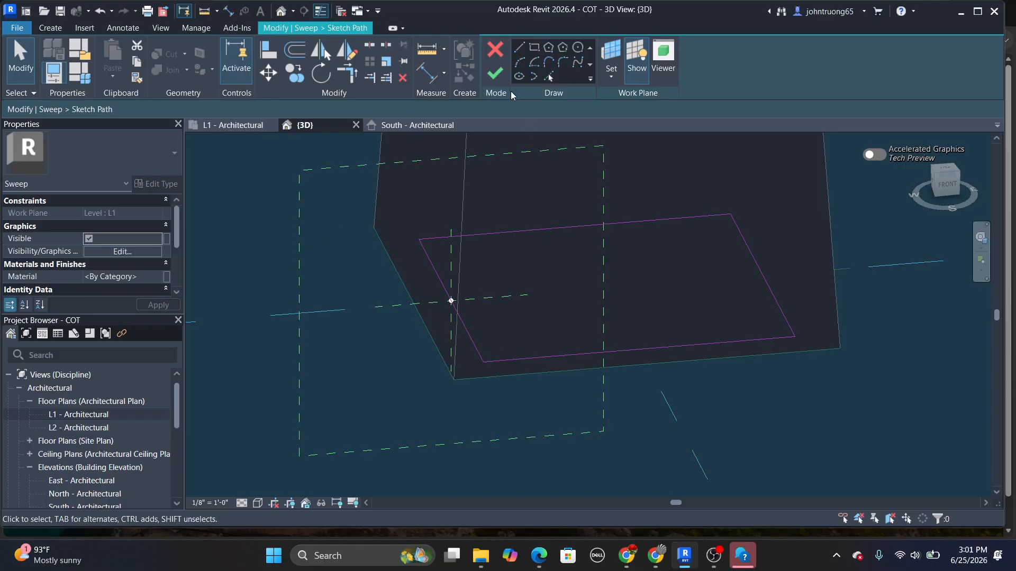
Finish the rectangular path and sketch a closed three-step profile from its midpoint, about 2" wide and 5 3/4" tall, with a 1 1/4" lowest drop
click(496, 75)
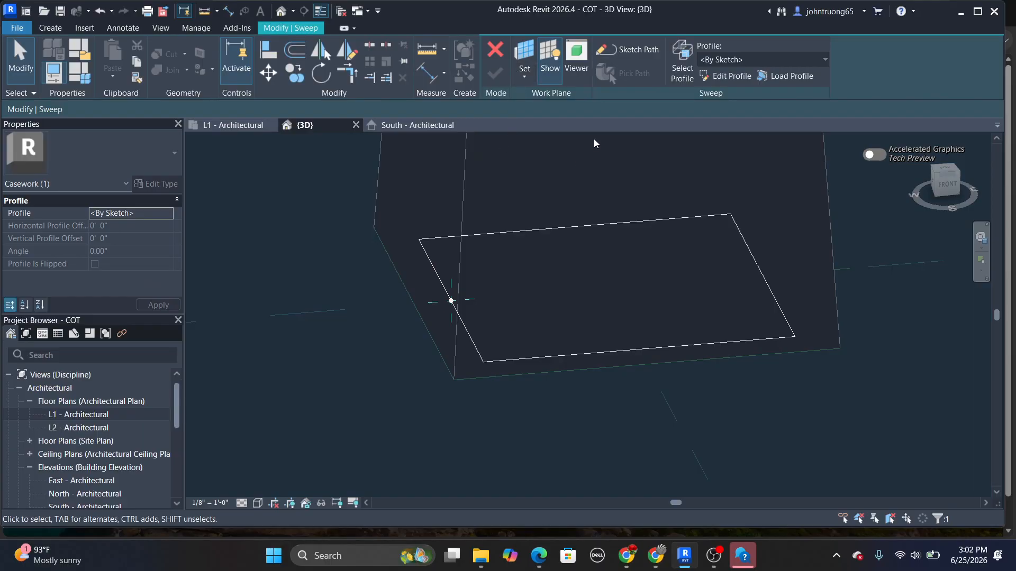
click(727, 75)
scroll(439, 320, up, 3)
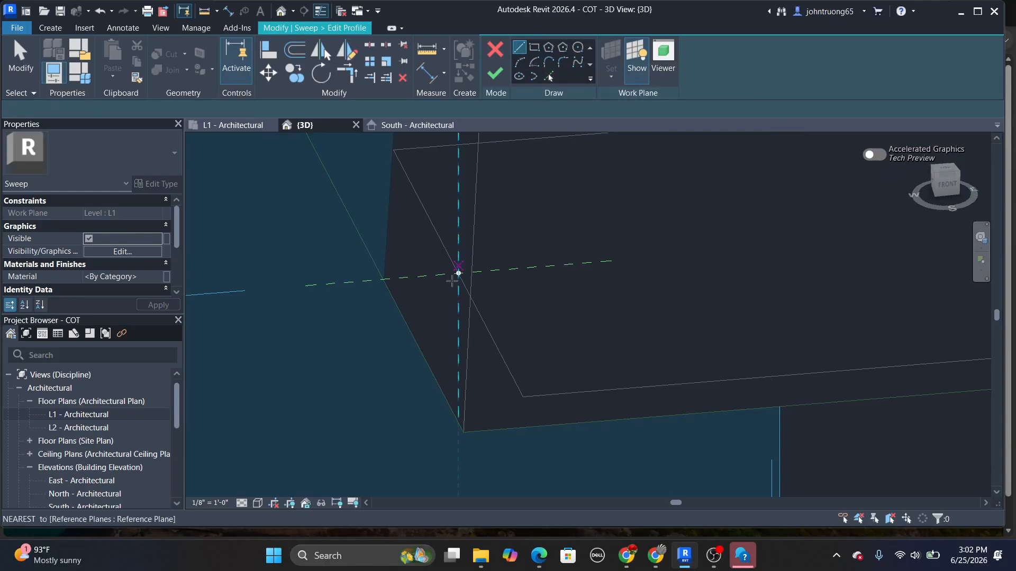
click(458, 273)
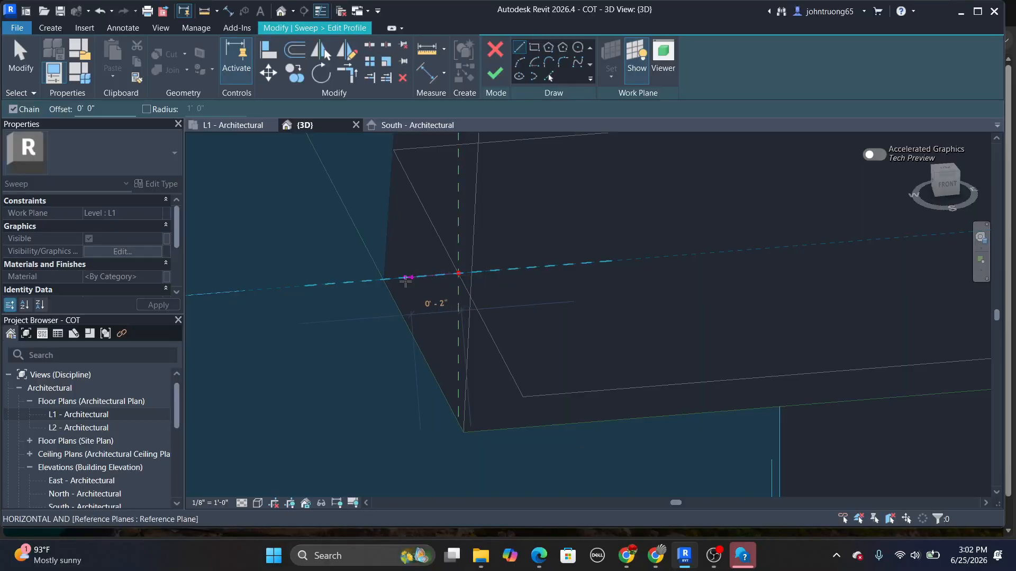
click(408, 278)
click(408, 335)
click(427, 335)
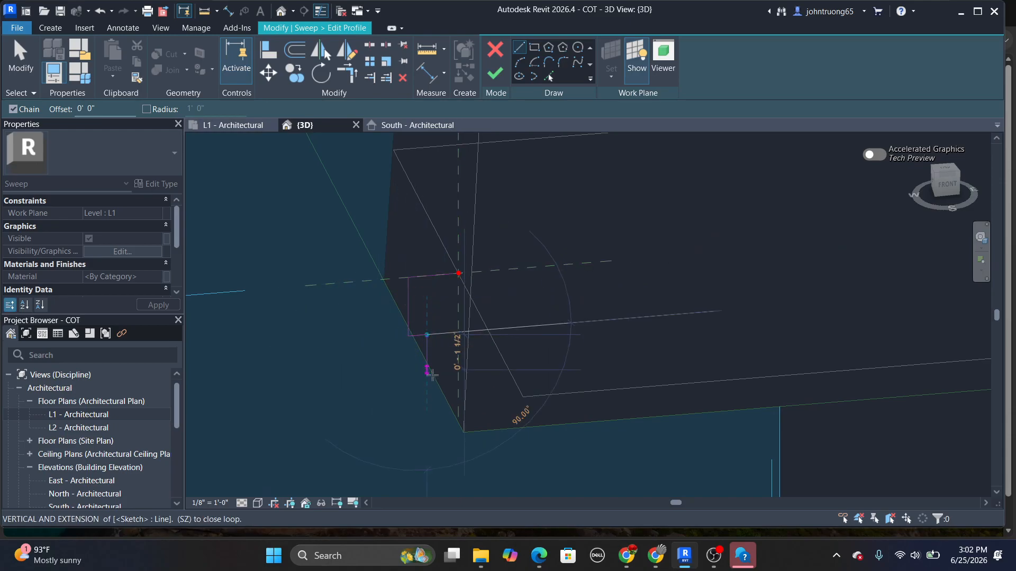
click(427, 380)
click(446, 380)
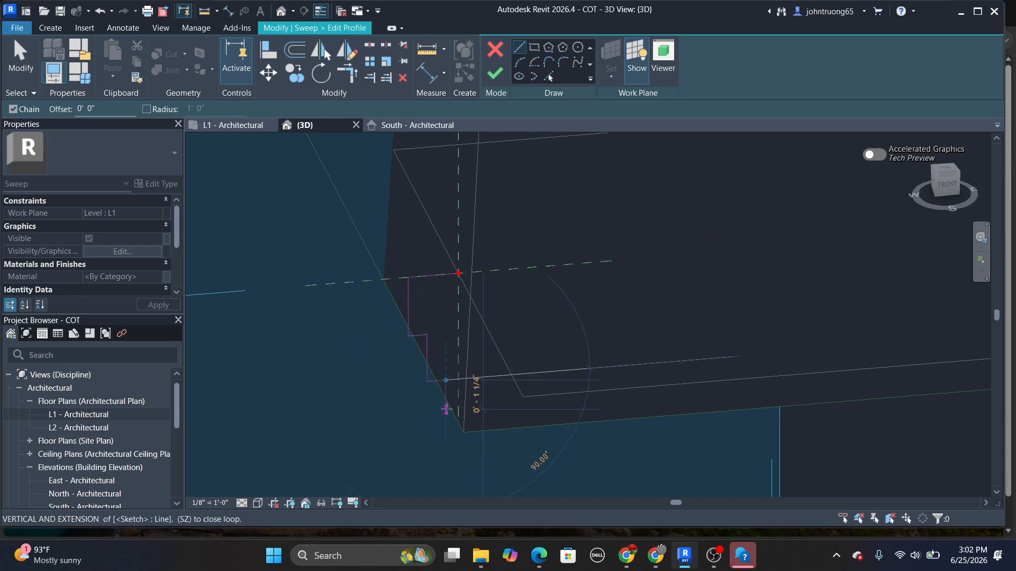
click(446, 409)
click(458, 409)
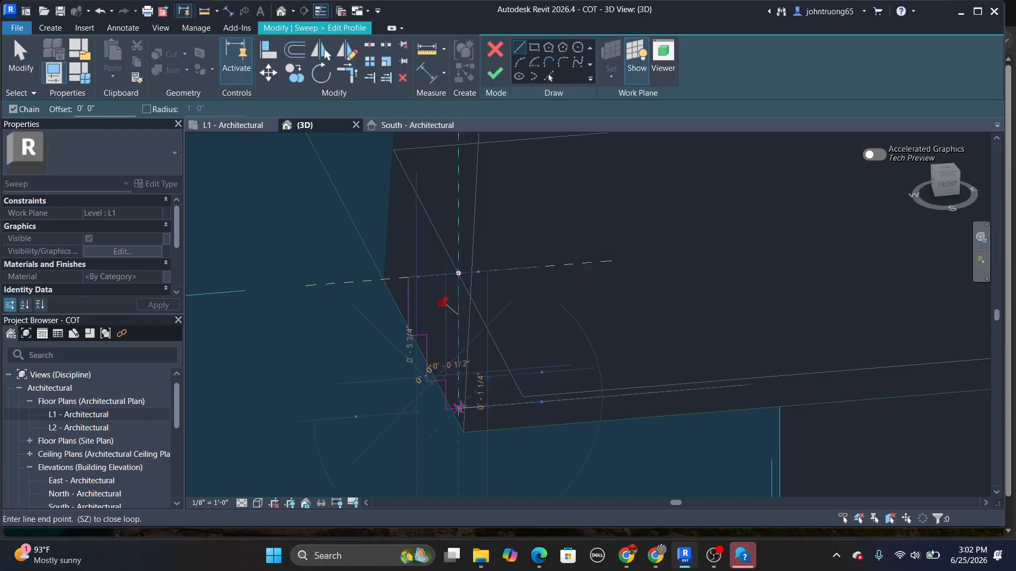
click(458, 274)
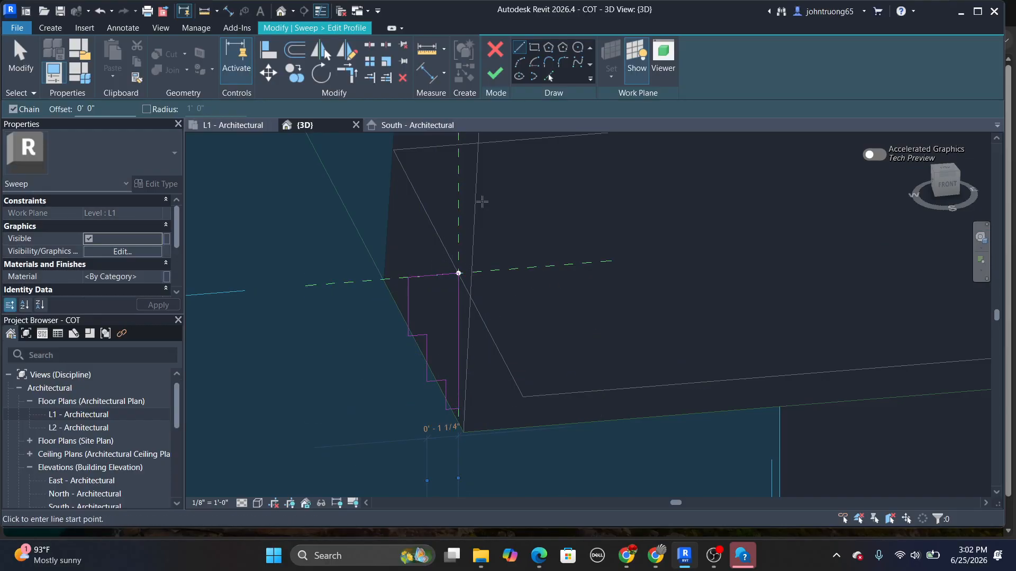
Finish the profile and the sweep to form the stepped trim around the column base
click(491, 77)
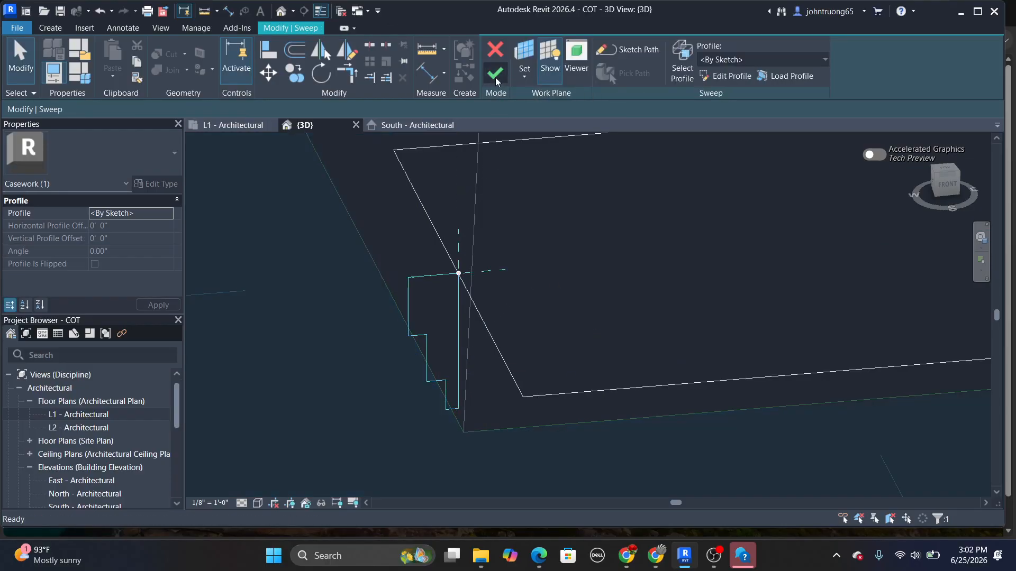
click(495, 77)
scroll(390, 251, down, 3)
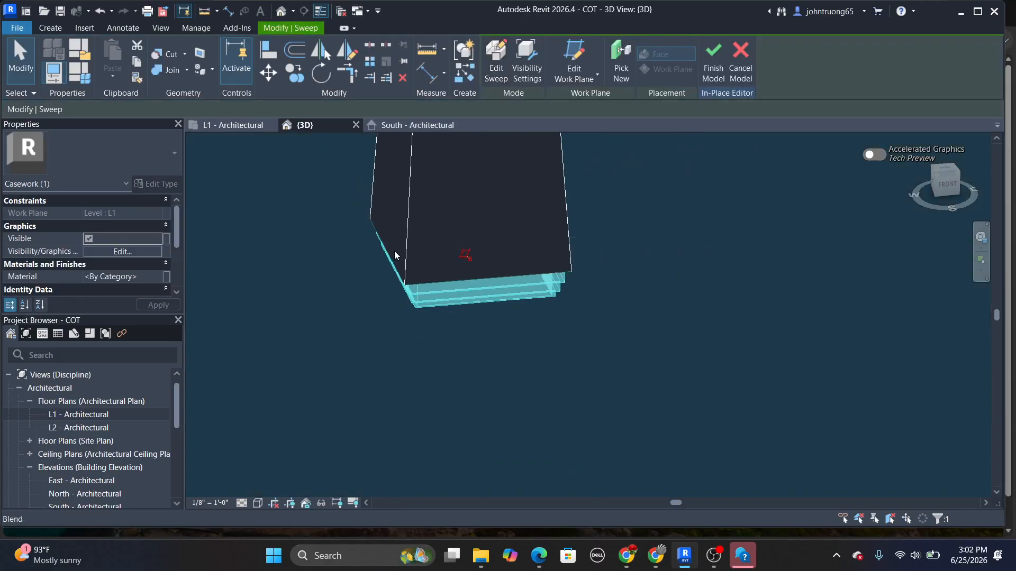
scroll(472, 297, down, 5)
scroll(510, 316, up, 1)
middle_drag(511, 316, 542, 340)
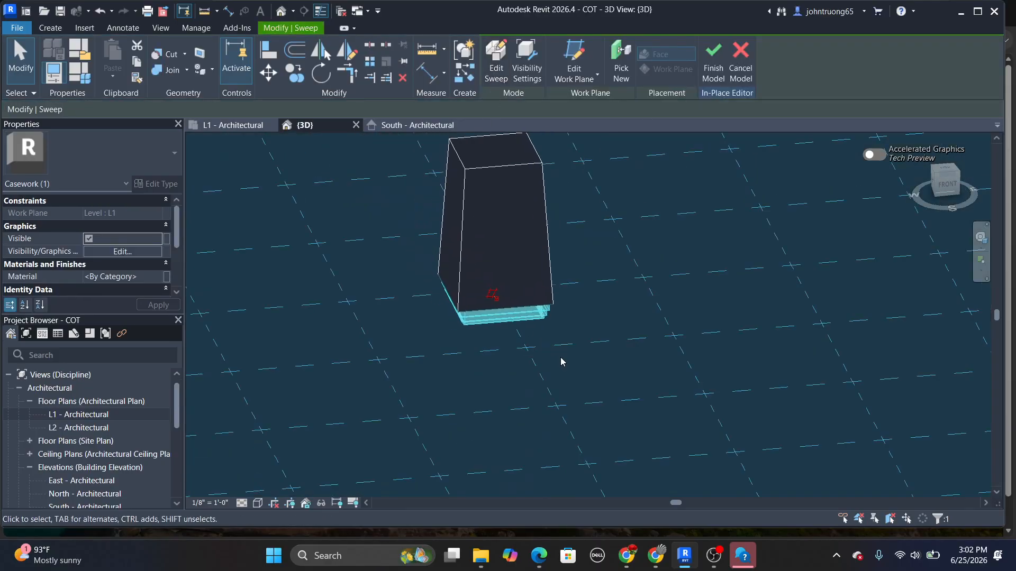
click(560, 357)
scroll(506, 343, up, 3)
scroll(474, 351, down, 5)
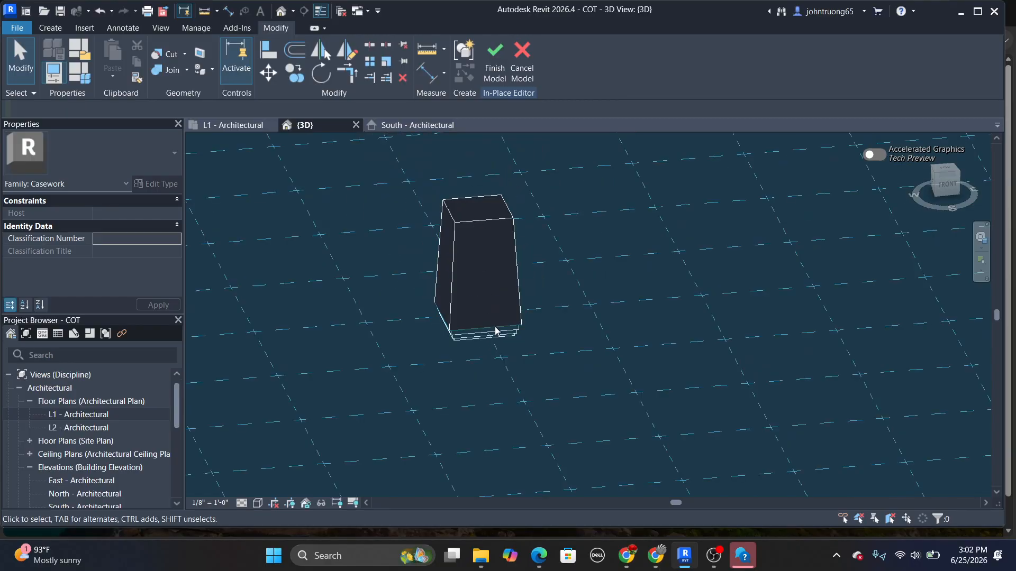
scroll(482, 356, up, 2)
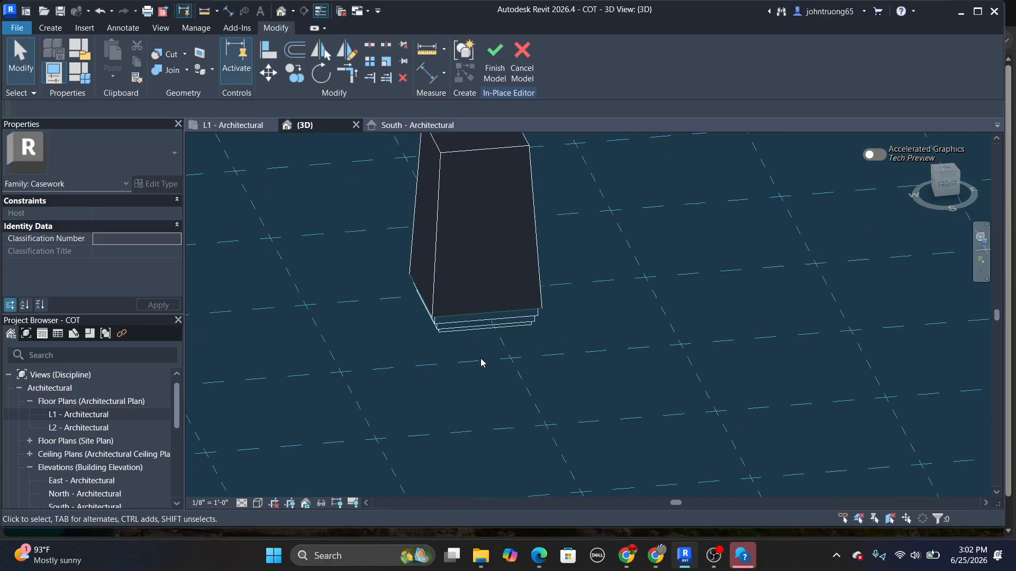
Move the stepped sweep up the column by changing its work plane to Reference Plane : ref01
click(478, 328)
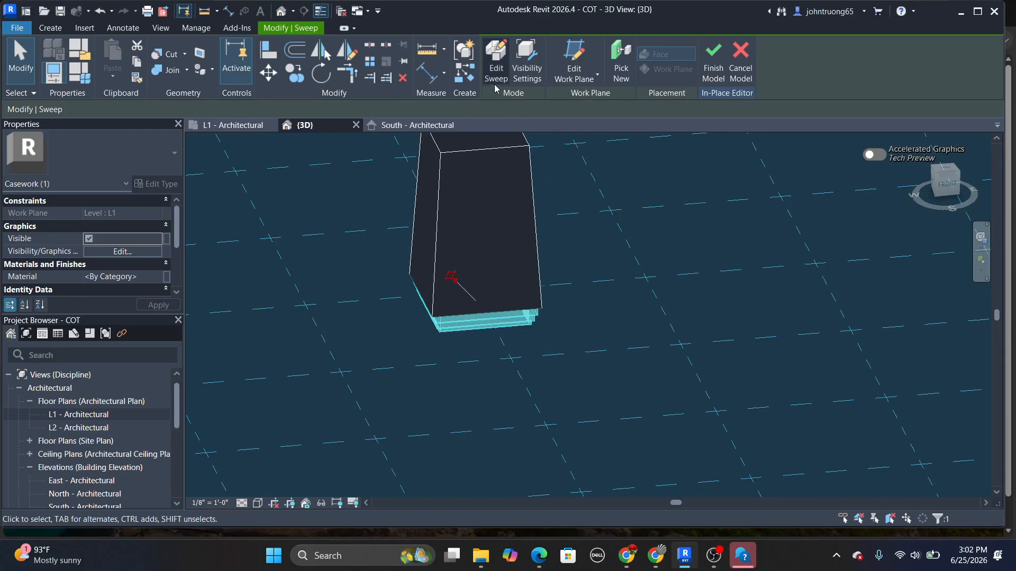
click(589, 78)
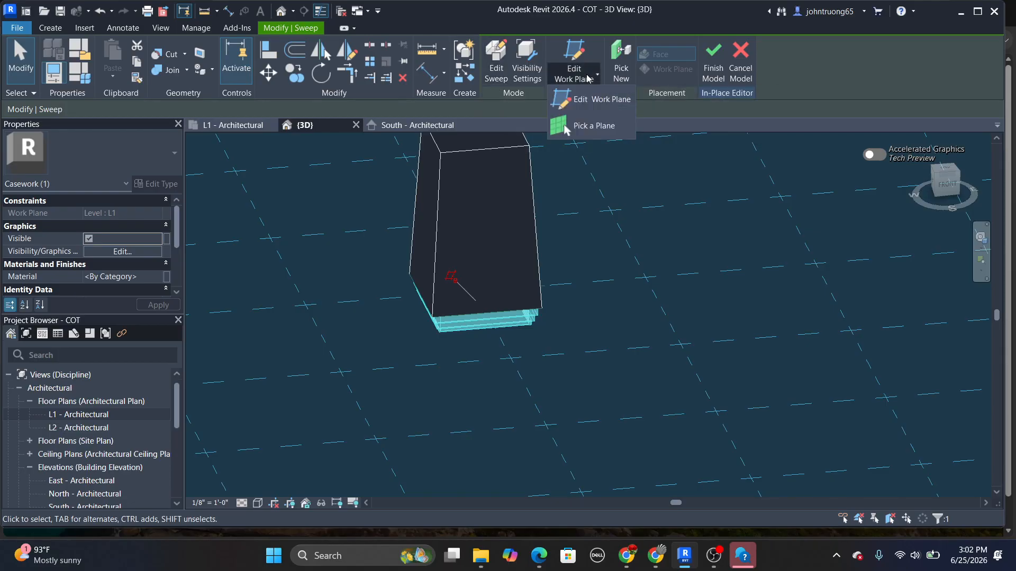
click(601, 99)
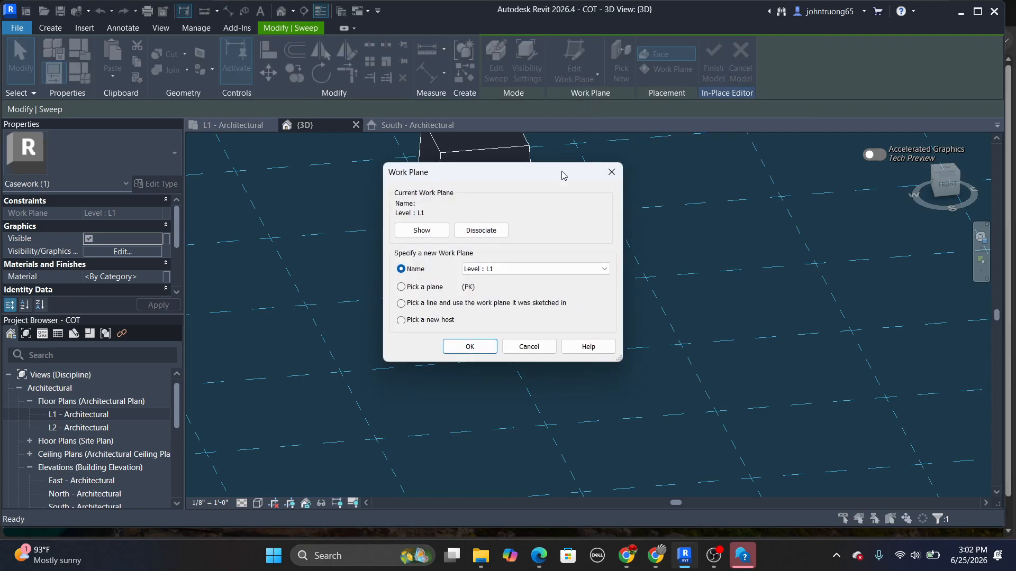
click(511, 275)
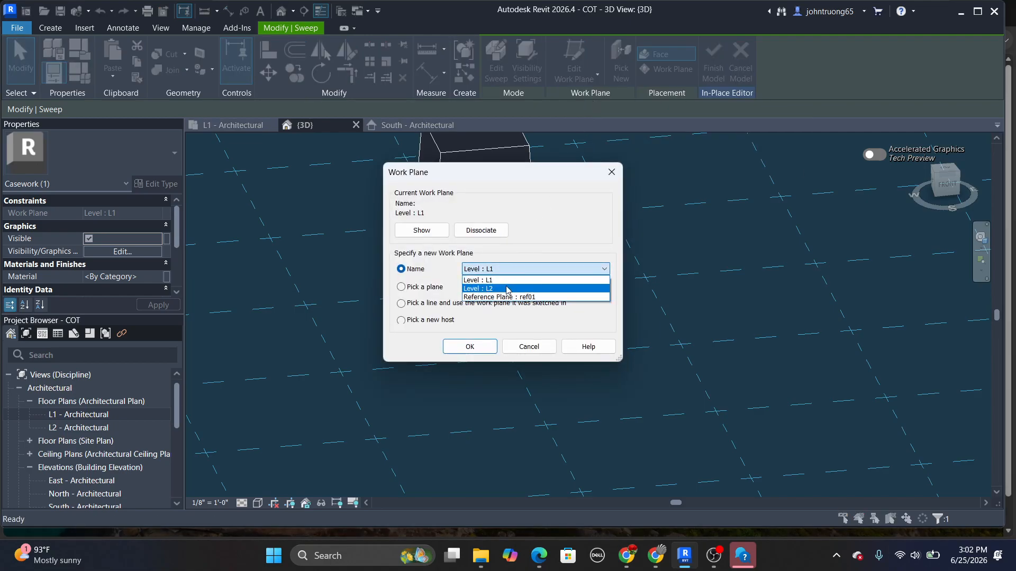
click(510, 303)
click(469, 346)
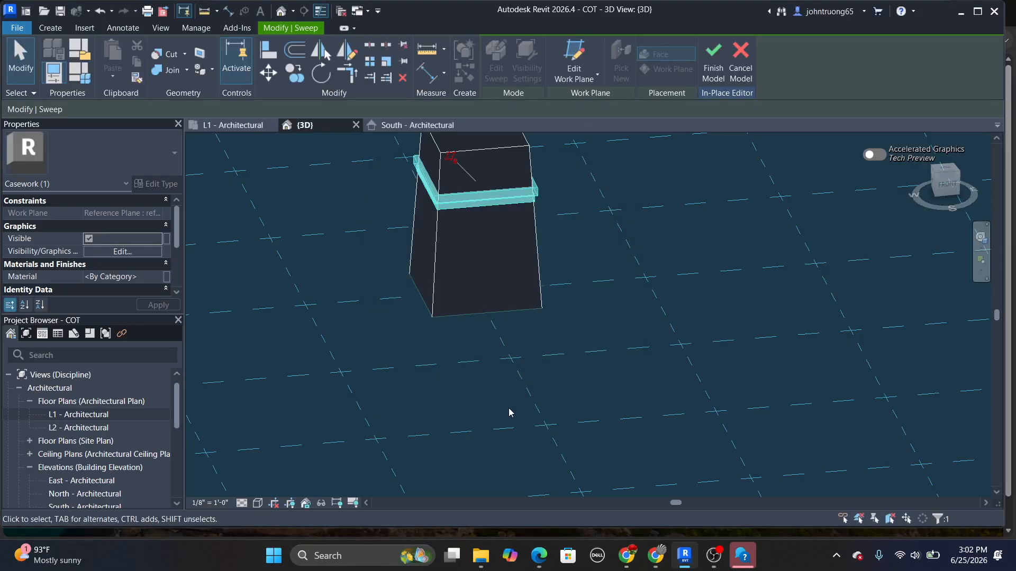
click(500, 402)
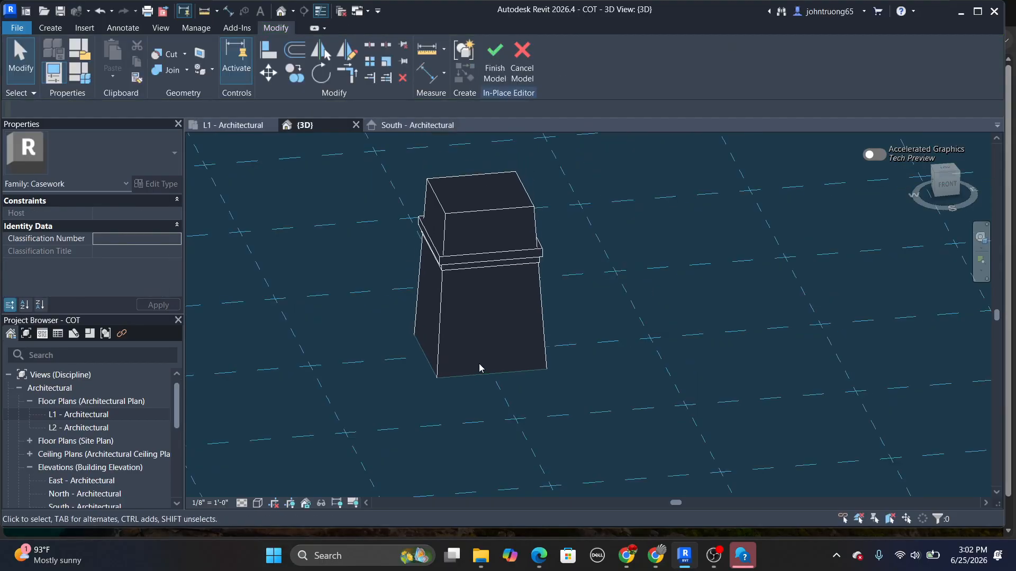
Inspect the stepped trim from several angles in 3D and check its position on the column in the South elevation
shift+middle_drag(484, 369, 525, 424)
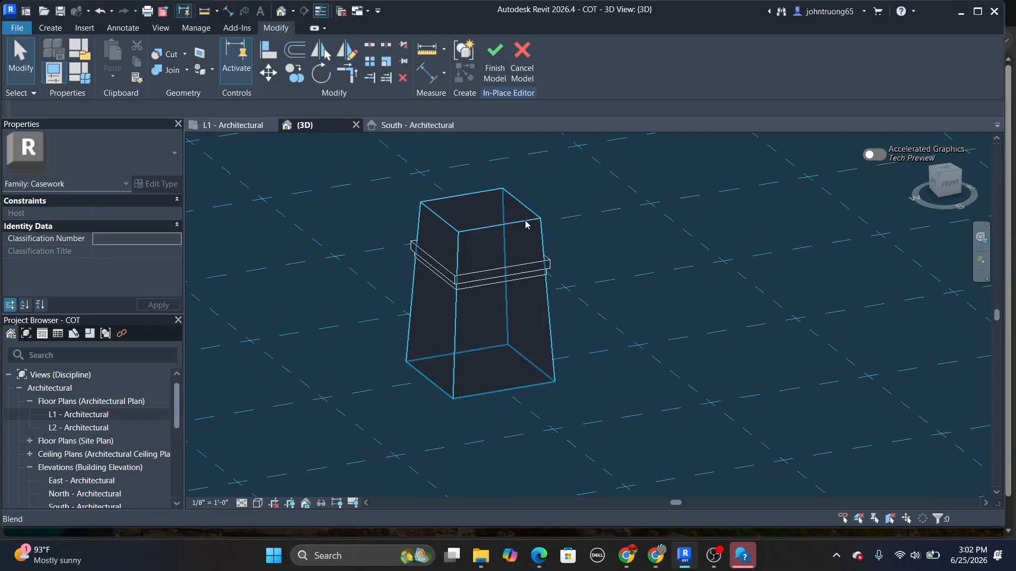
shift+middle_drag(527, 252, 561, 289)
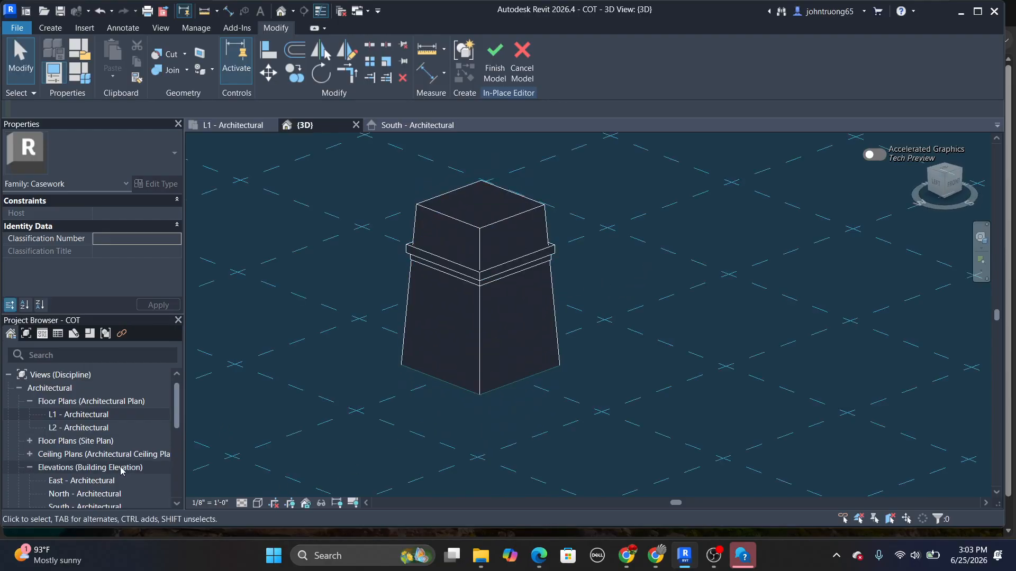
scroll(123, 474, down, 2)
double_click(85, 441)
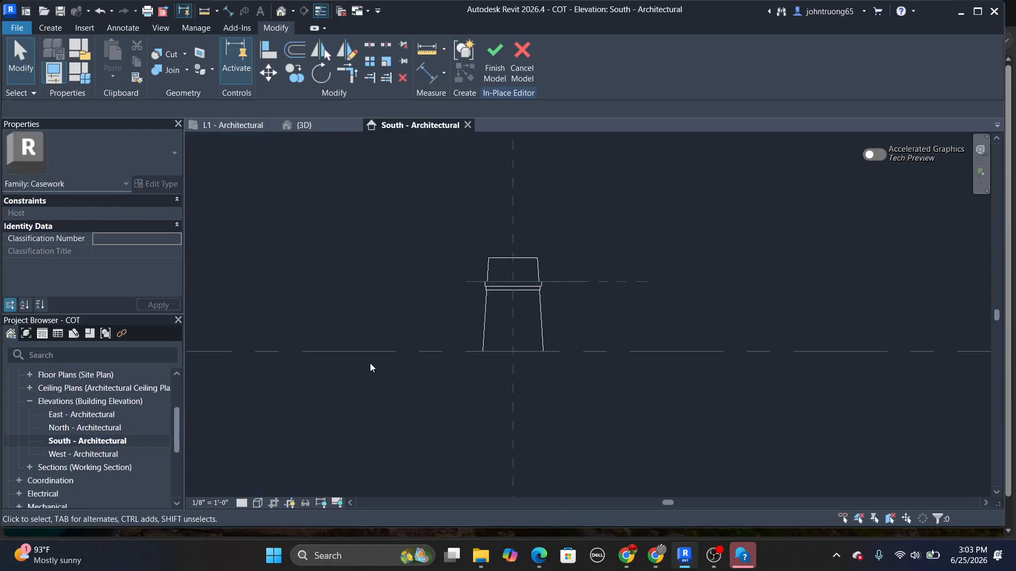
scroll(526, 278, up, 3)
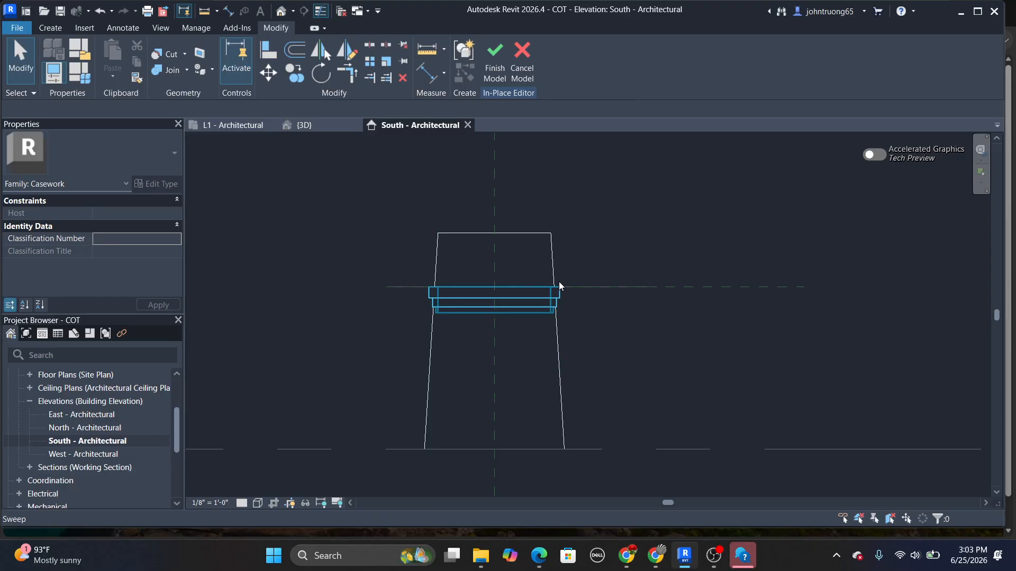
click(534, 234)
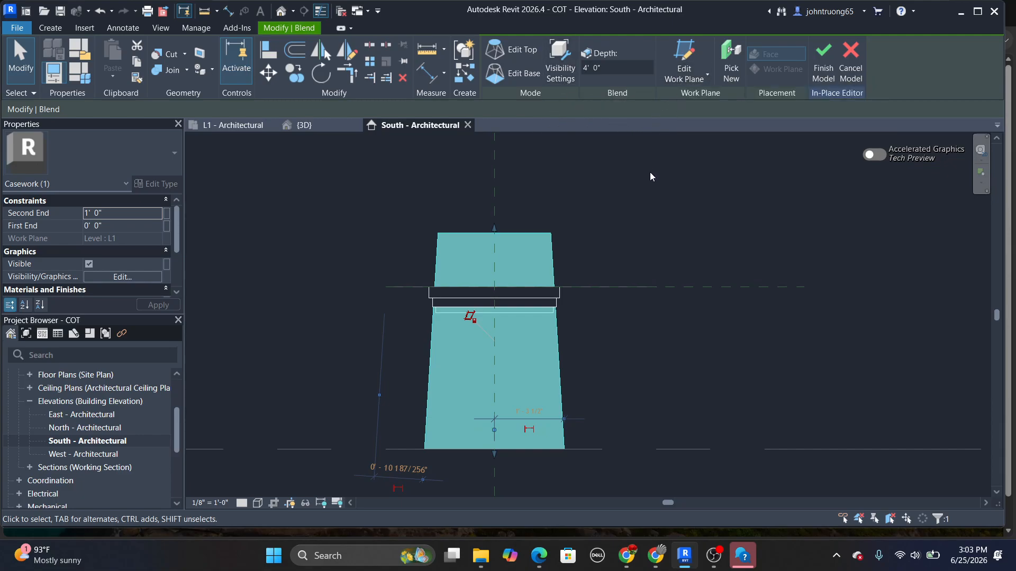
click(694, 74)
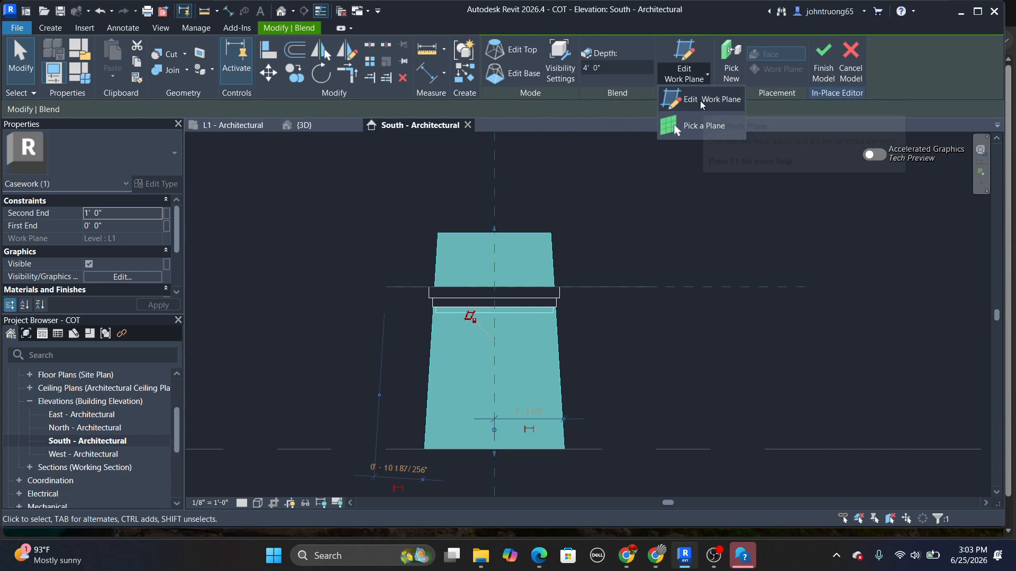
click(693, 92)
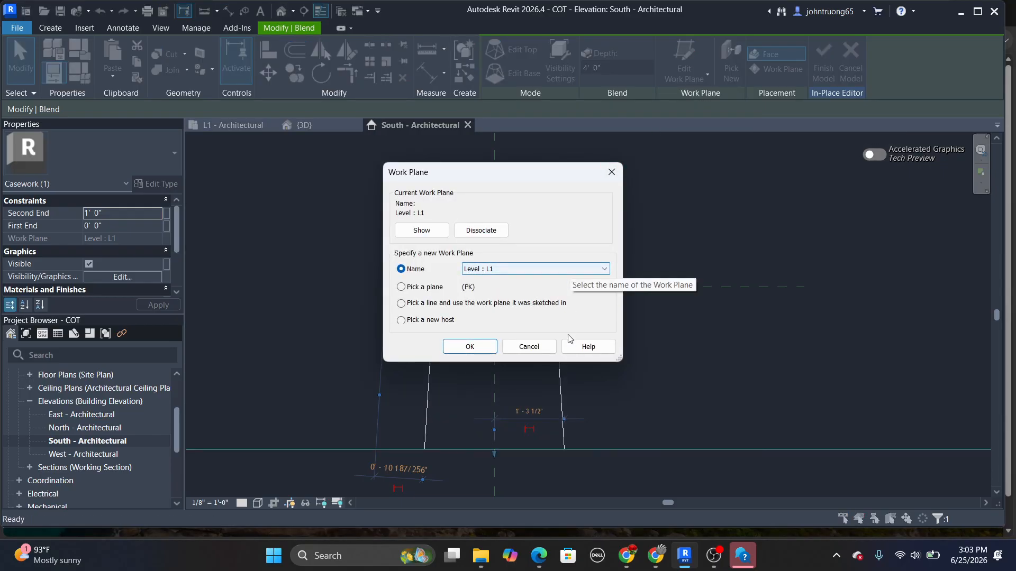
click(528, 346)
middle_drag(613, 269, 596, 289)
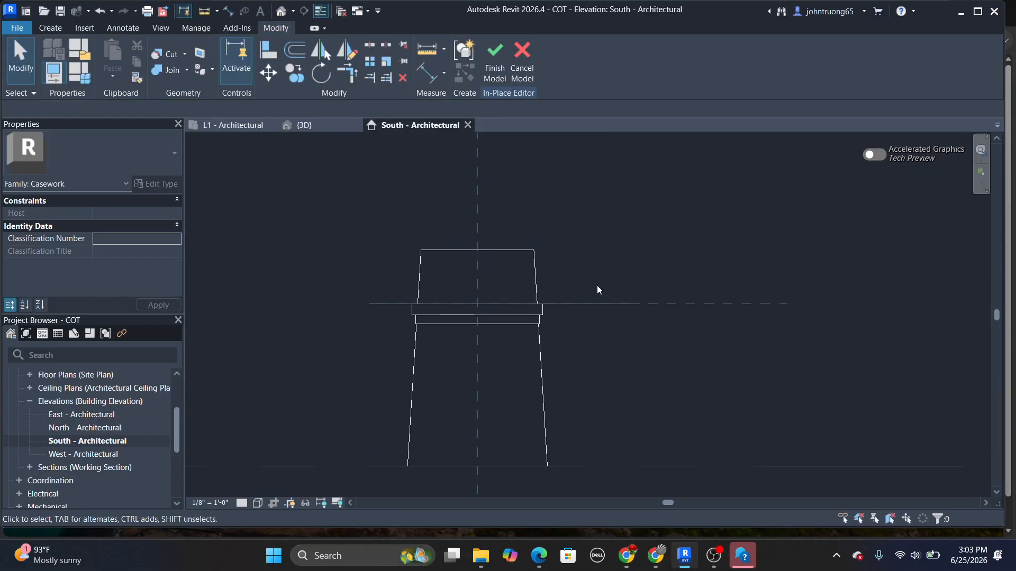
mouse_move(592, 240)
middle_down()
mouse_move(626, 267)
mouse_move(608, 267)
middle_up()
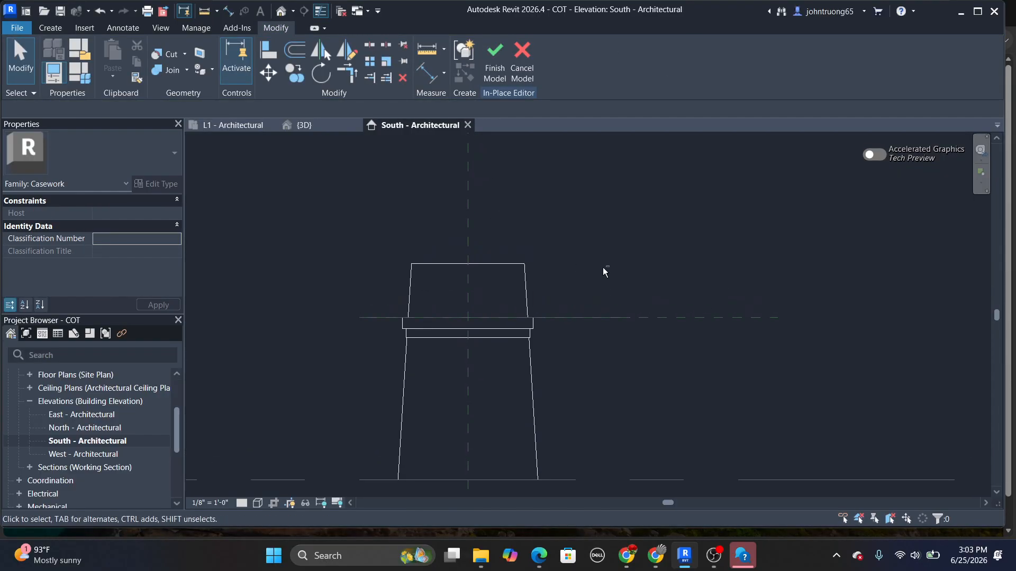
click(504, 266)
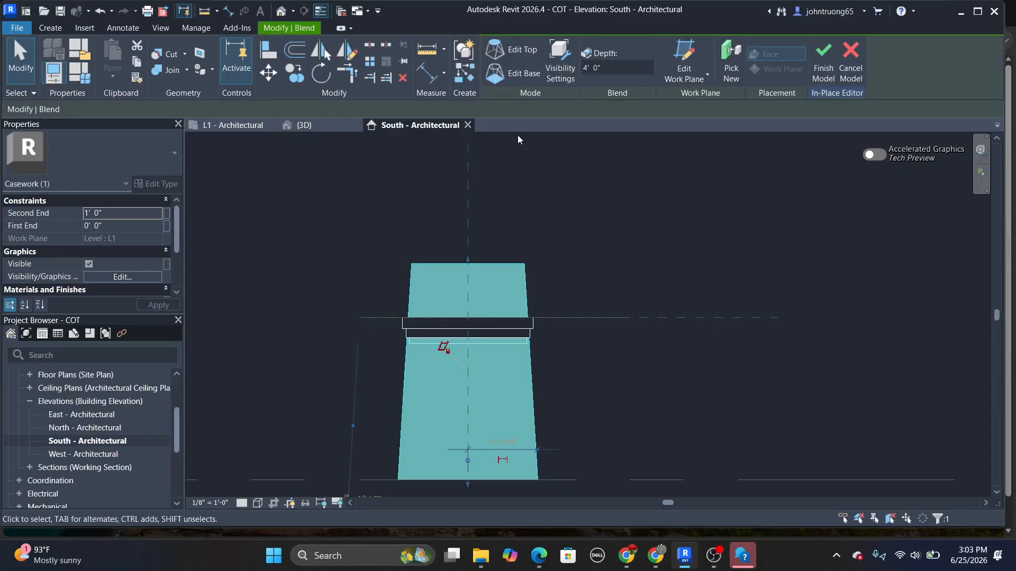
click(516, 46)
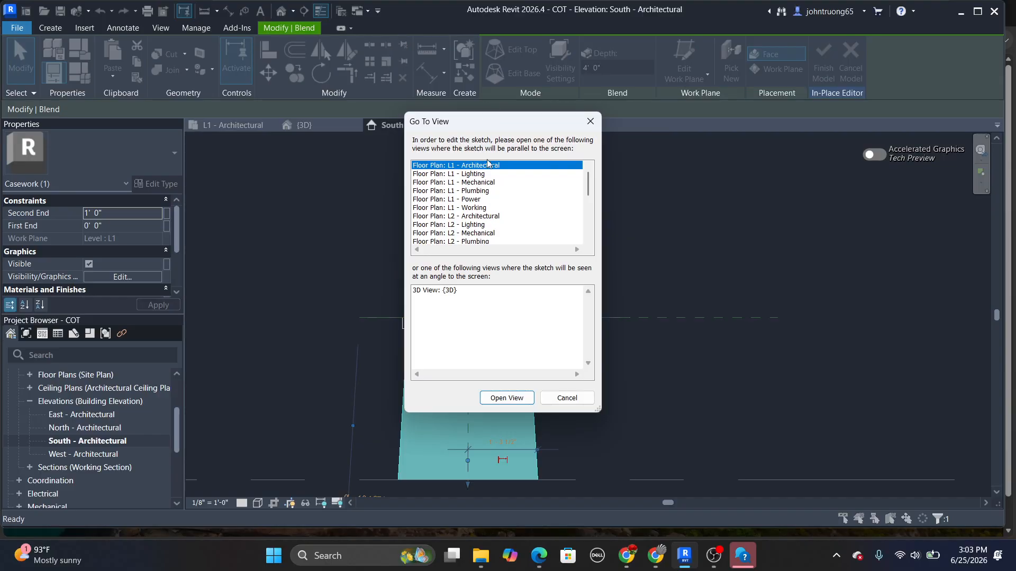
click(570, 398)
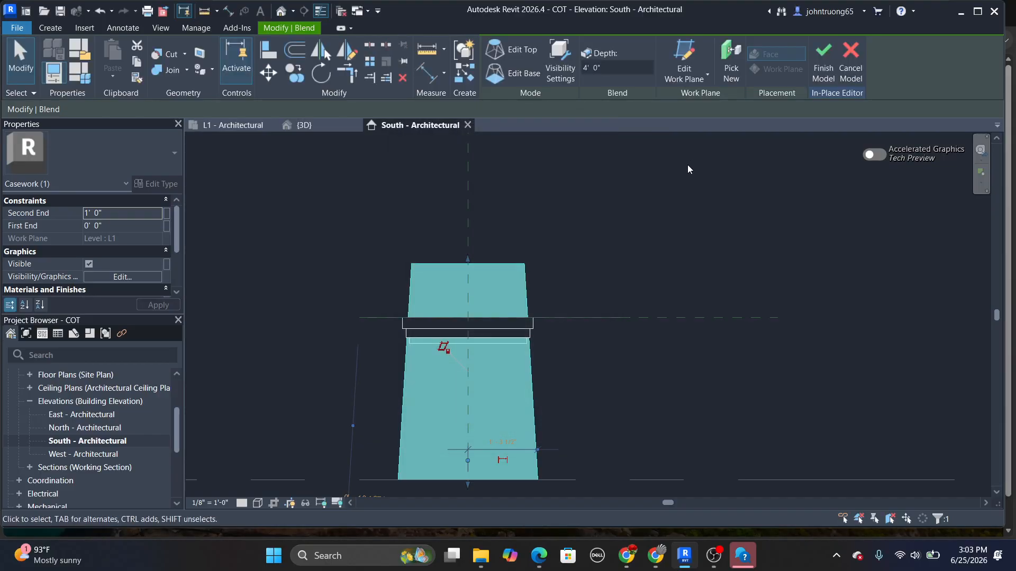
click(522, 52)
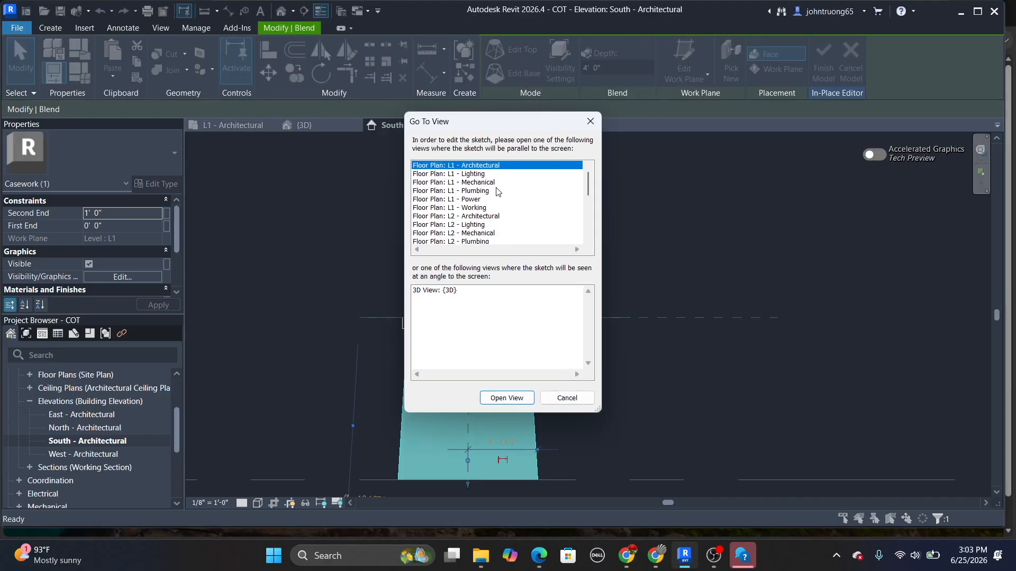
click(492, 217)
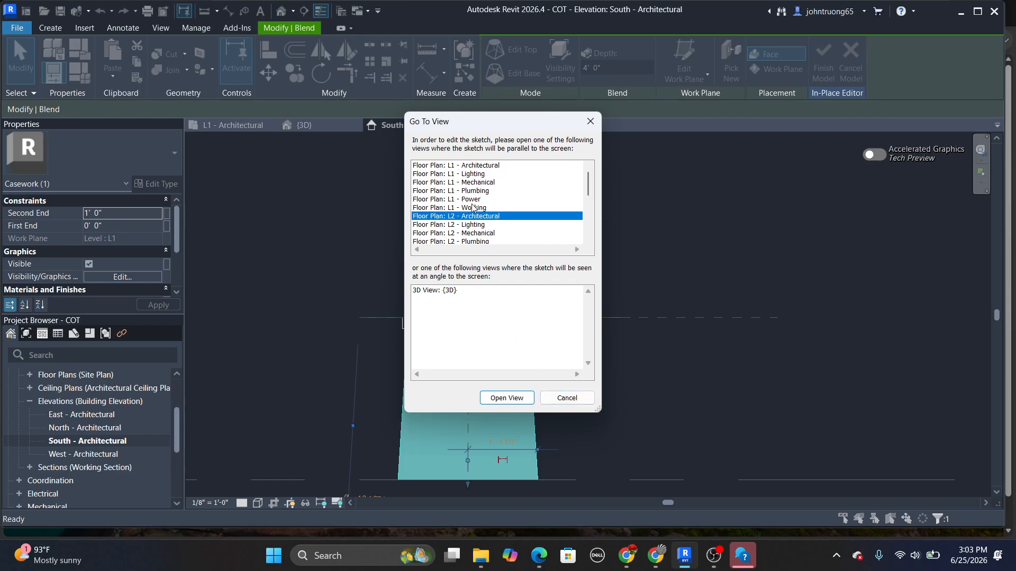
drag(589, 188, 594, 158)
click(567, 398)
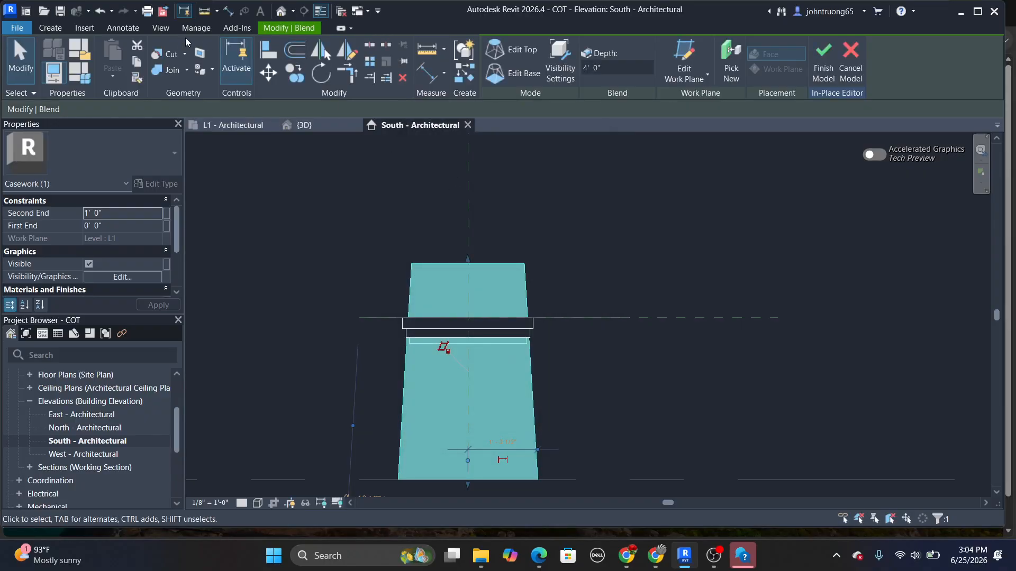
In the 3D view, try to move the column base blend to Reference Plane : ref01, and undo the work plane change
click(281, 11)
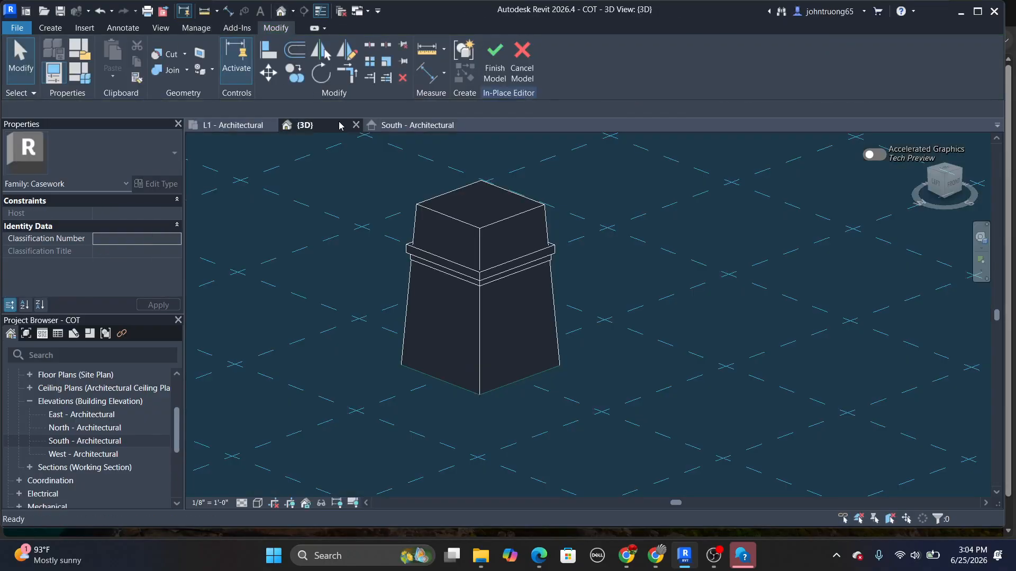
click(490, 221)
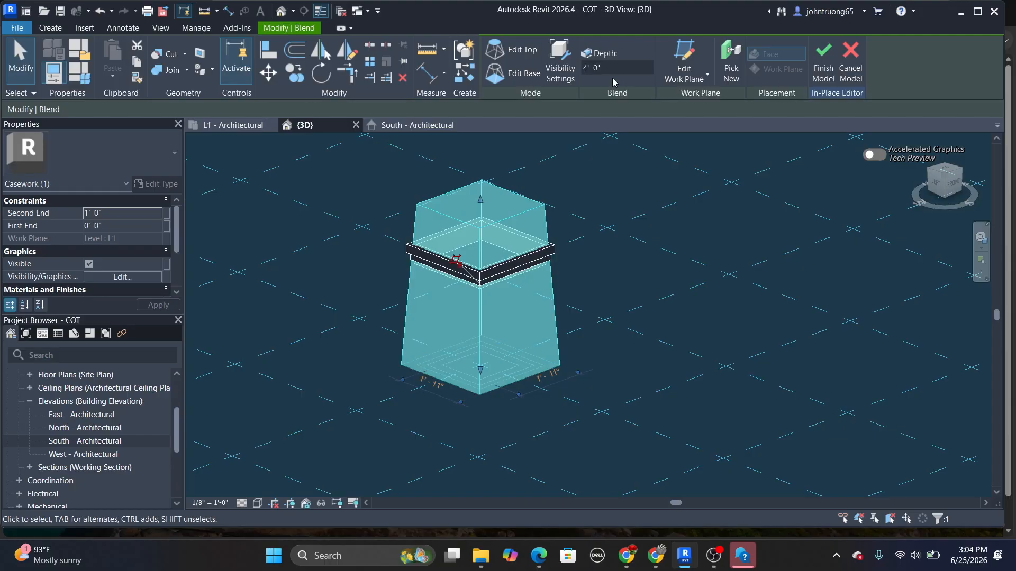
click(696, 79)
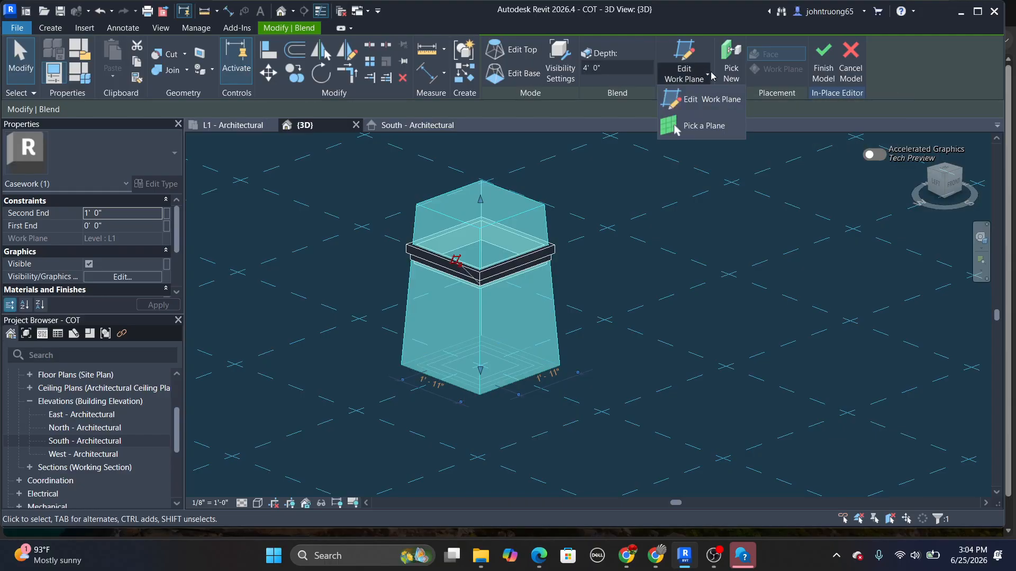
click(704, 100)
click(493, 267)
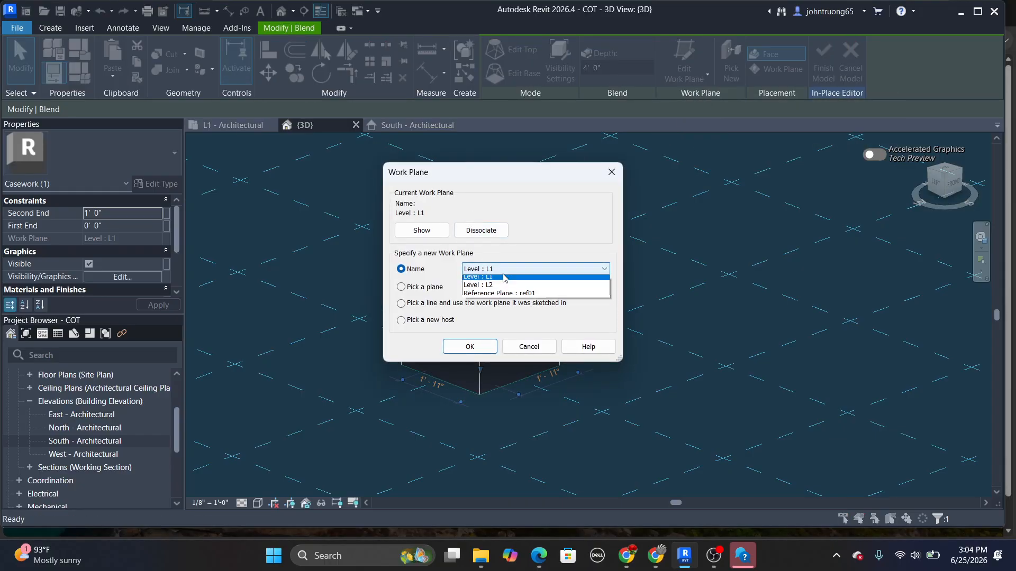
click(517, 291)
click(485, 345)
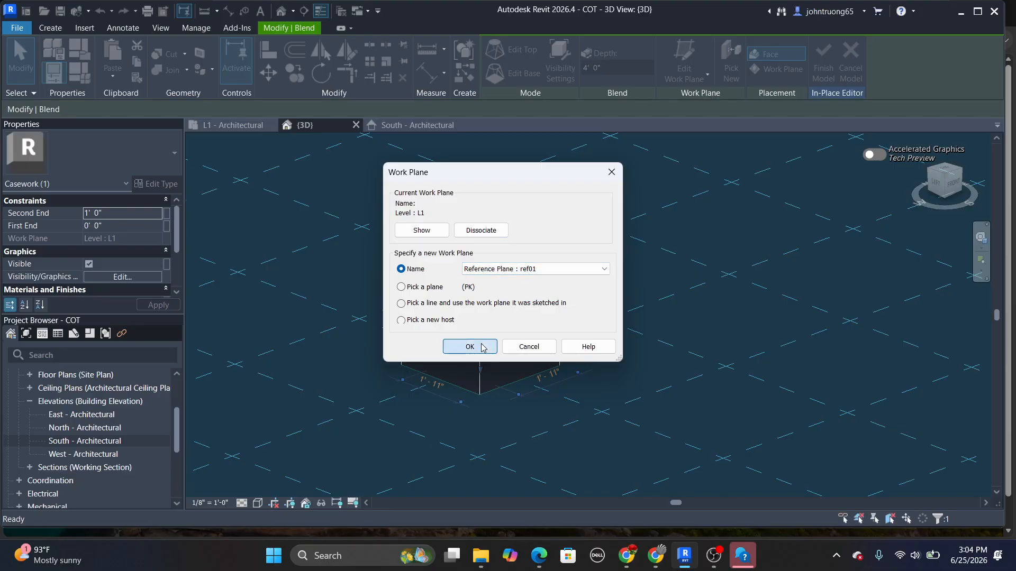
key(ctrl+z)
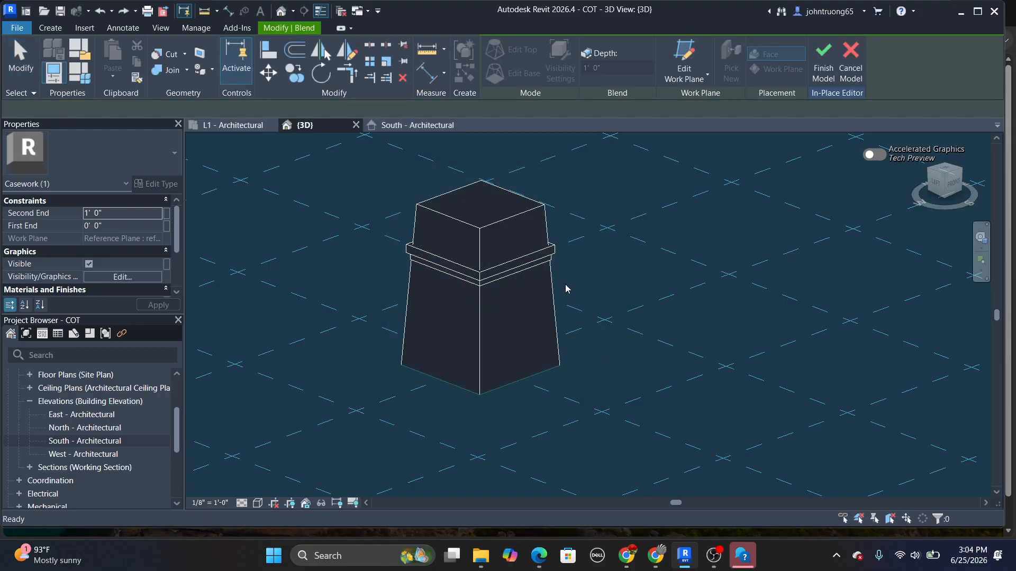
Examine the column base blend's top boundary and its base-to-top vertex connections
click(540, 208)
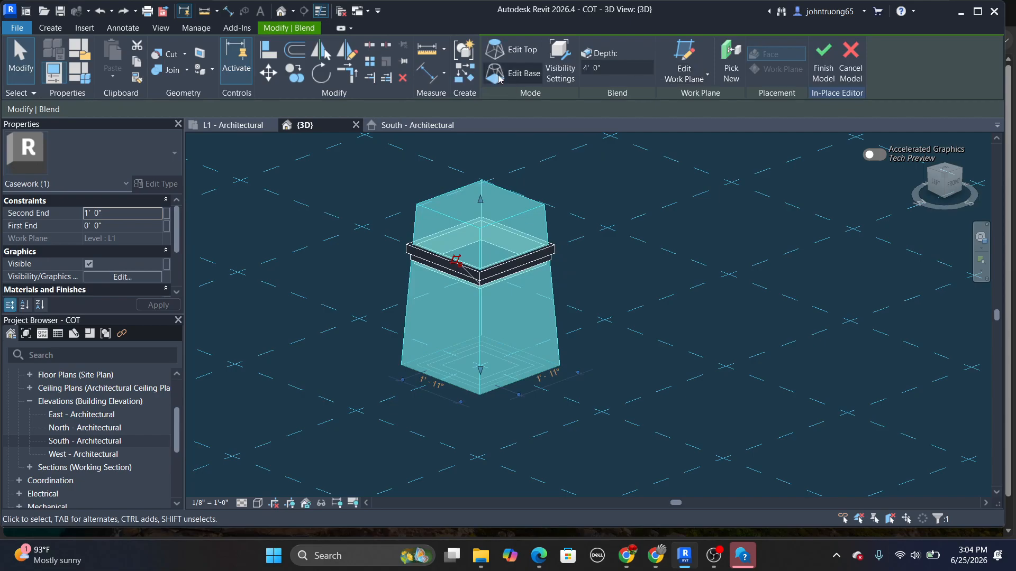
click(520, 51)
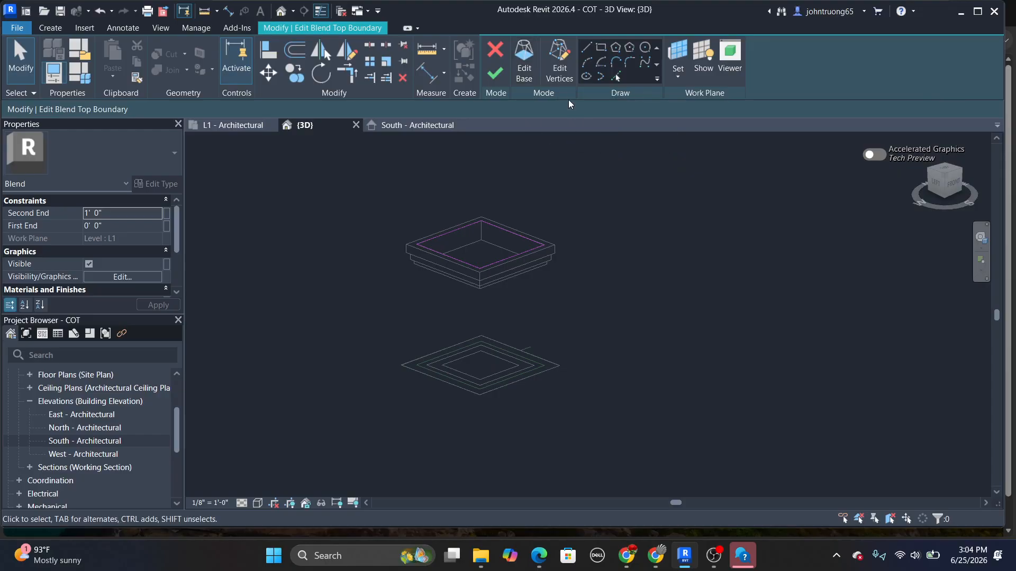
click(564, 76)
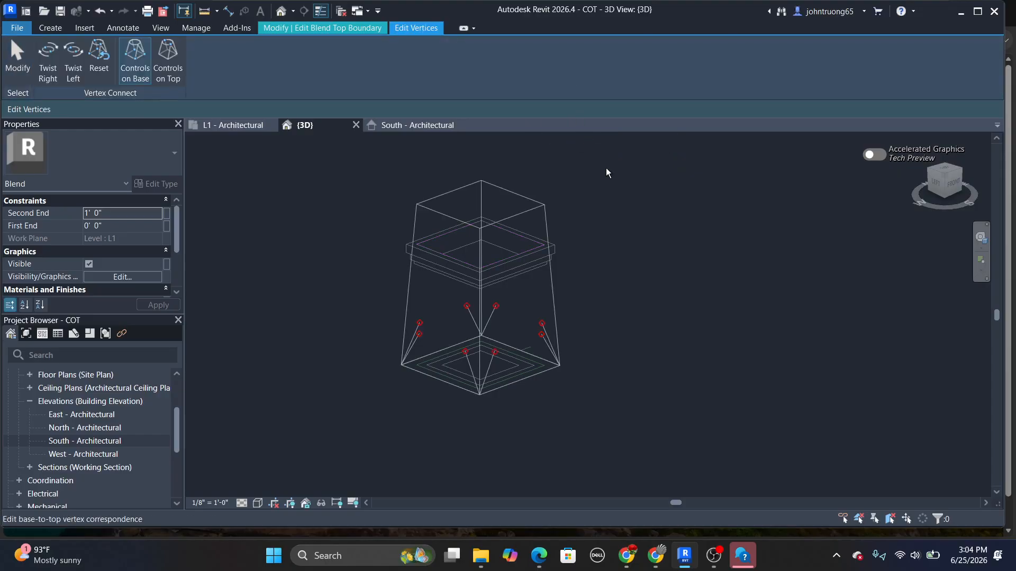
click(17, 58)
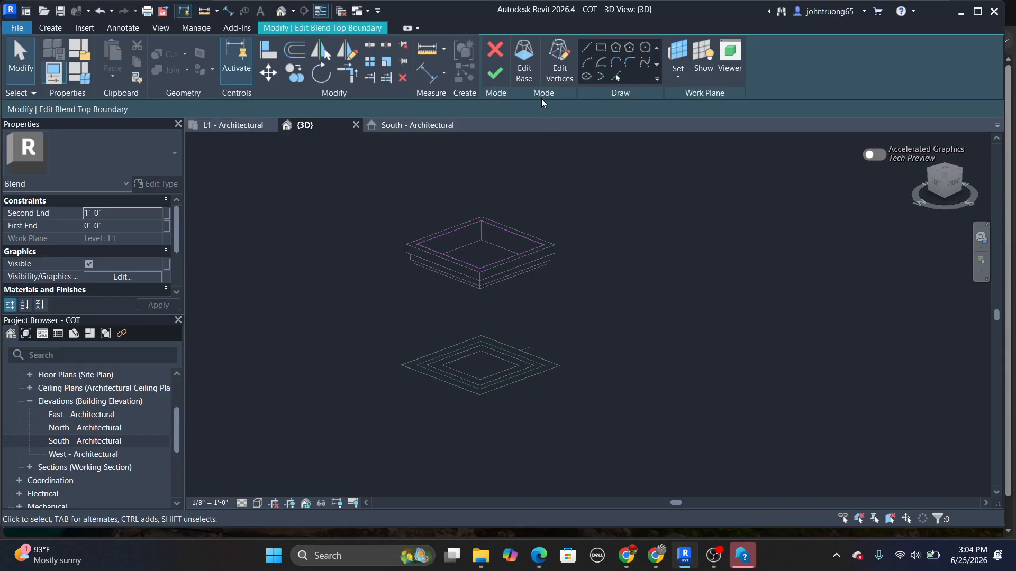
click(495, 73)
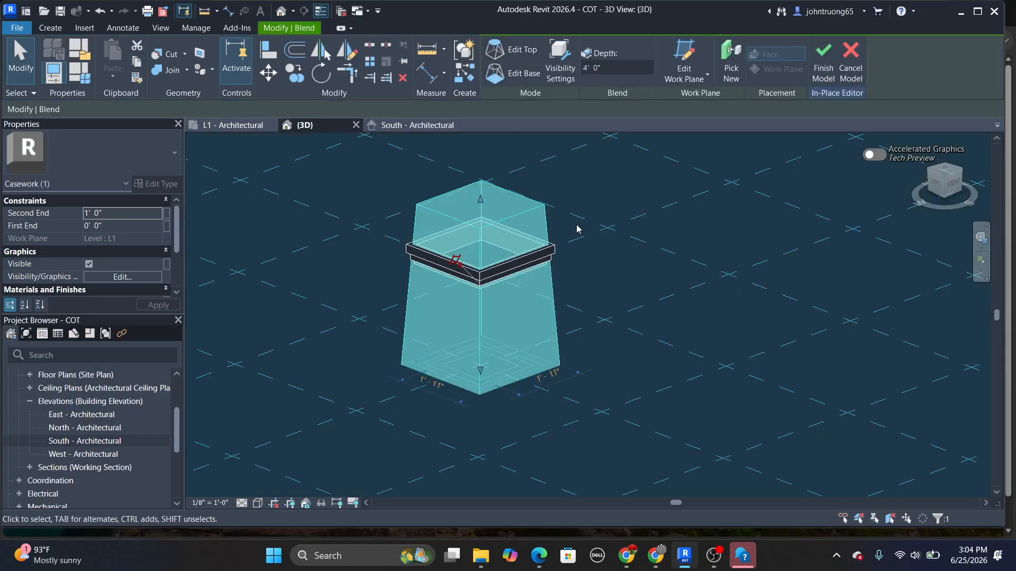
Lower the top of the column base blend to the top of the stepped trim, and finish the in-place model
drag(481, 200, 481, 240)
click(584, 228)
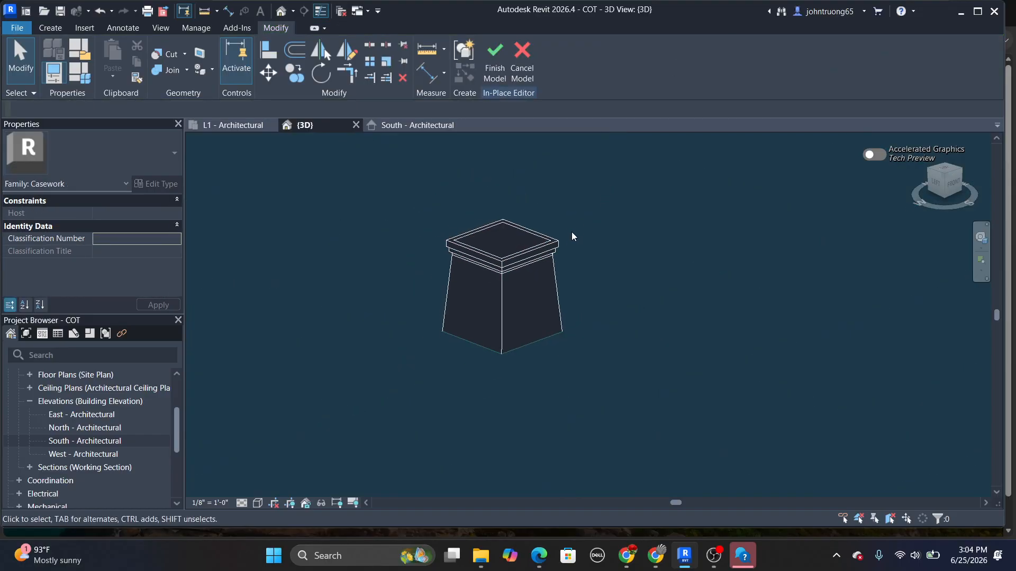
shift+middle_drag(598, 252, 635, 240)
double_click(92, 441)
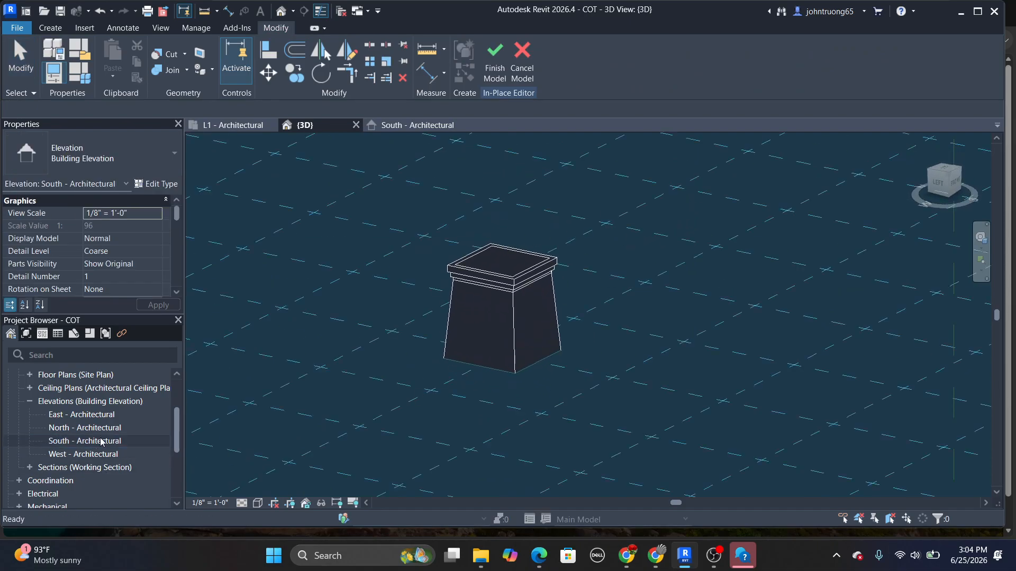
scroll(567, 351, down, 2)
middle_drag(568, 350, 554, 332)
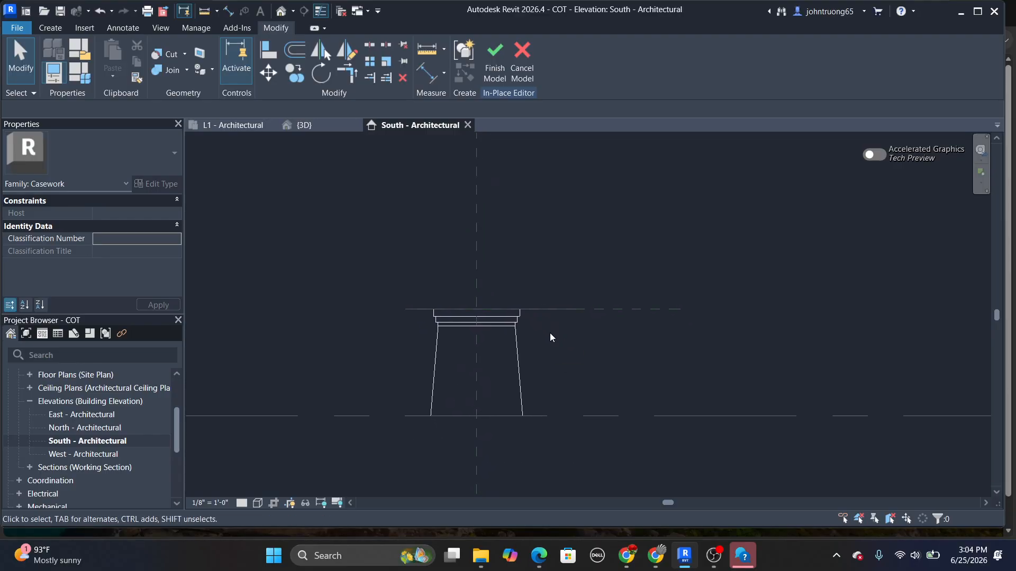
click(494, 64)
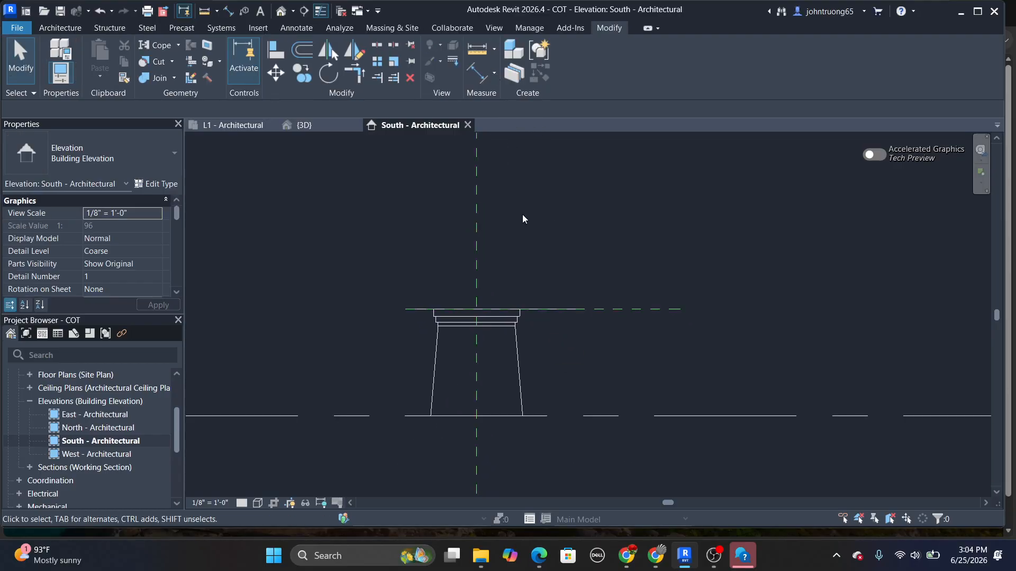
Examine the finished column base in the South elevation and in the L1 floor plan
middle_drag(652, 370, 623, 395)
scroll(627, 356, down, 4)
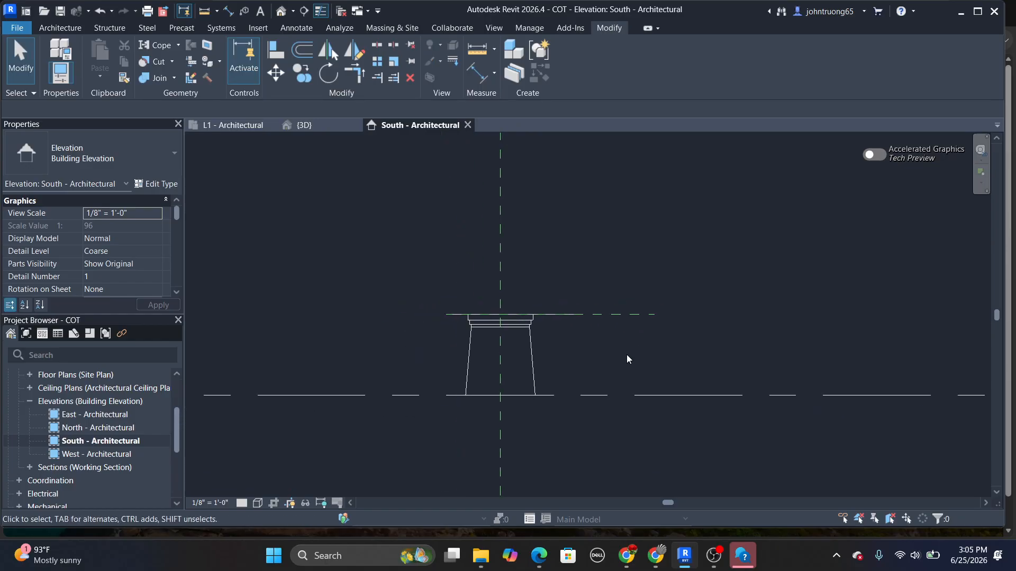
scroll(578, 335, up, 3)
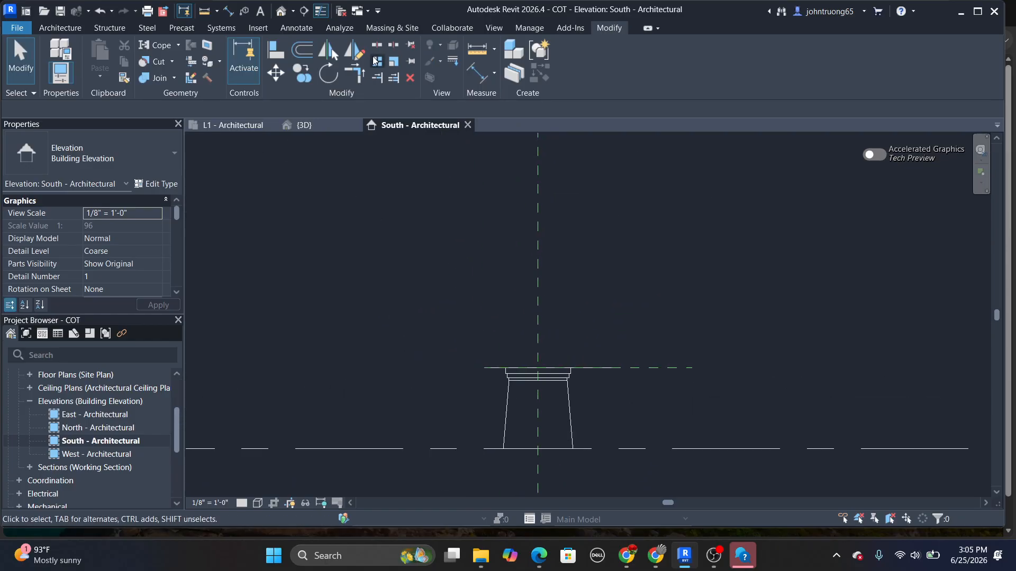
scroll(105, 413, up, 2)
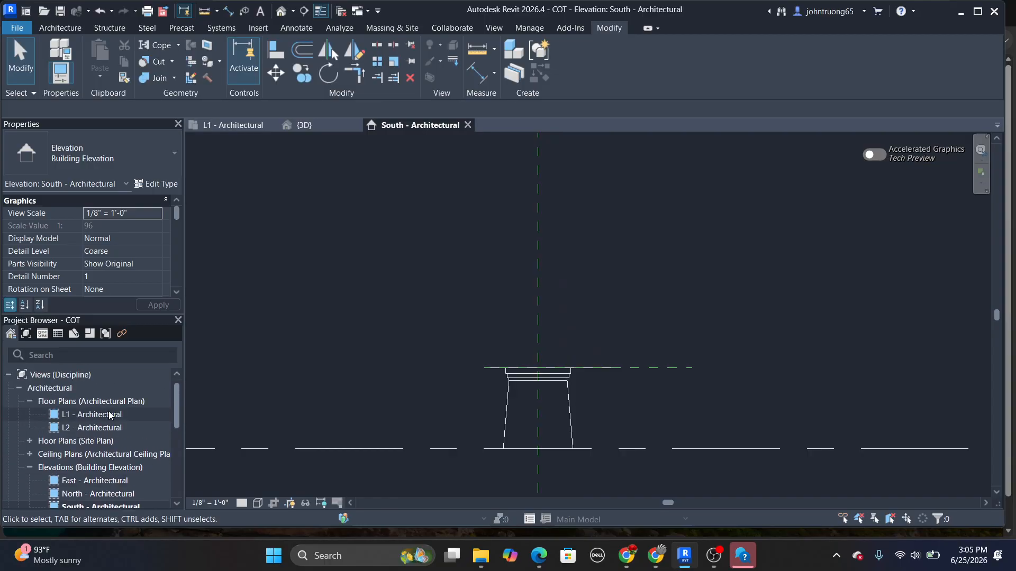
double_click(109, 413)
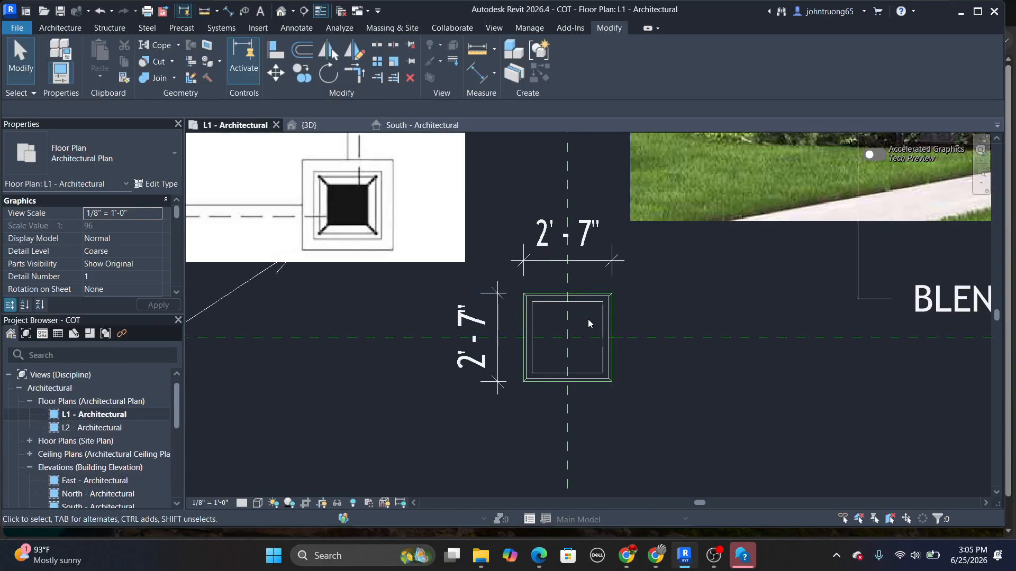
scroll(588, 319, down, 2)
scroll(545, 328, up, 3)
middle_drag(541, 325, 536, 311)
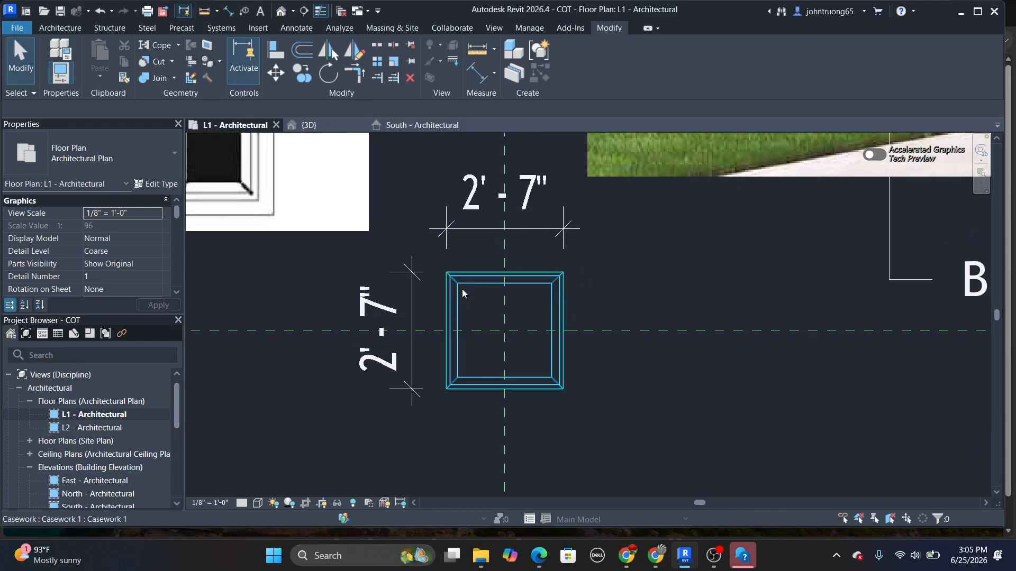
scroll(545, 328, up, 2)
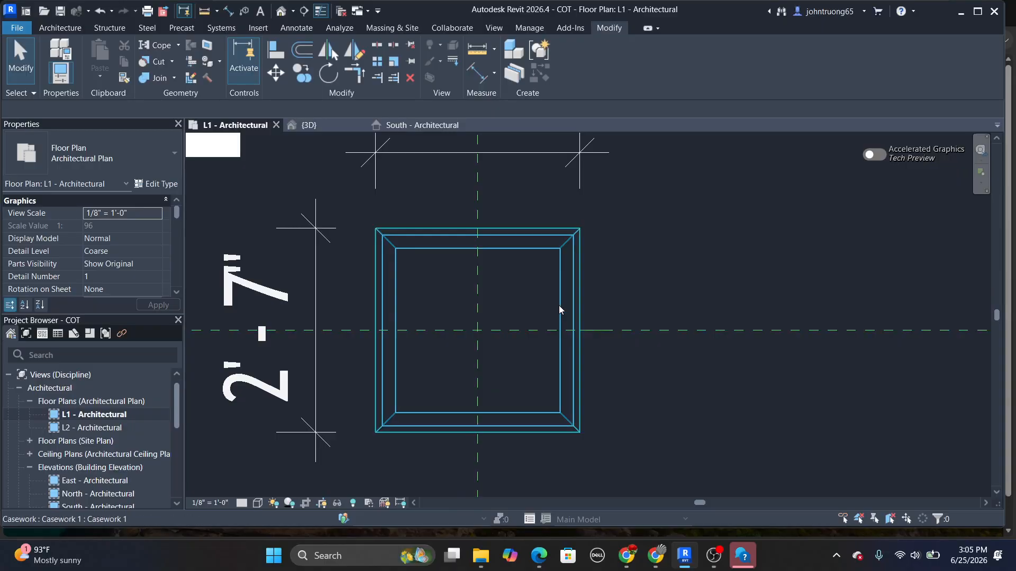
scroll(608, 278, down, 2)
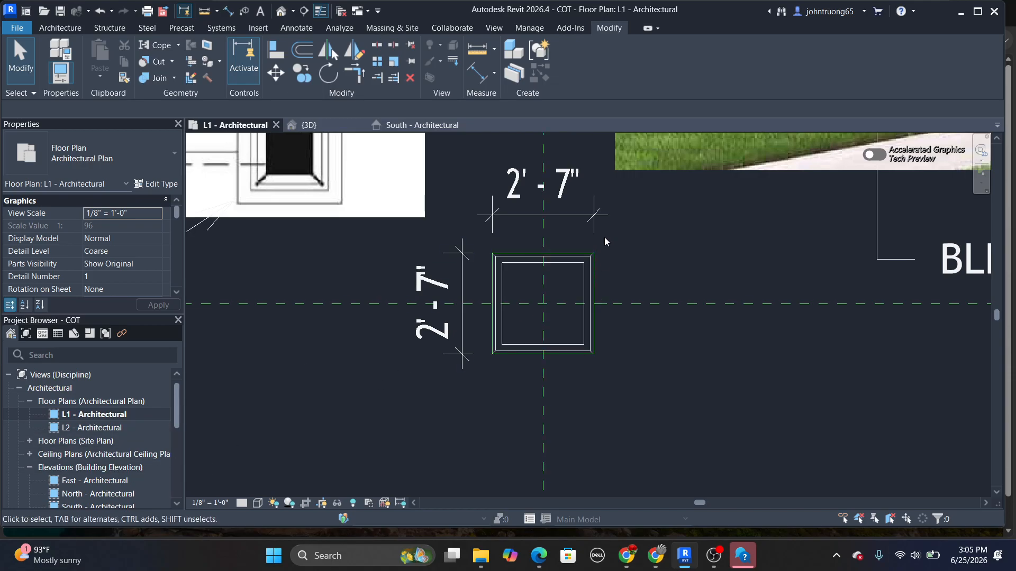
Hide the casework column base as an element in the L1 floor plan, exposing the nested square guide lines
click(585, 258)
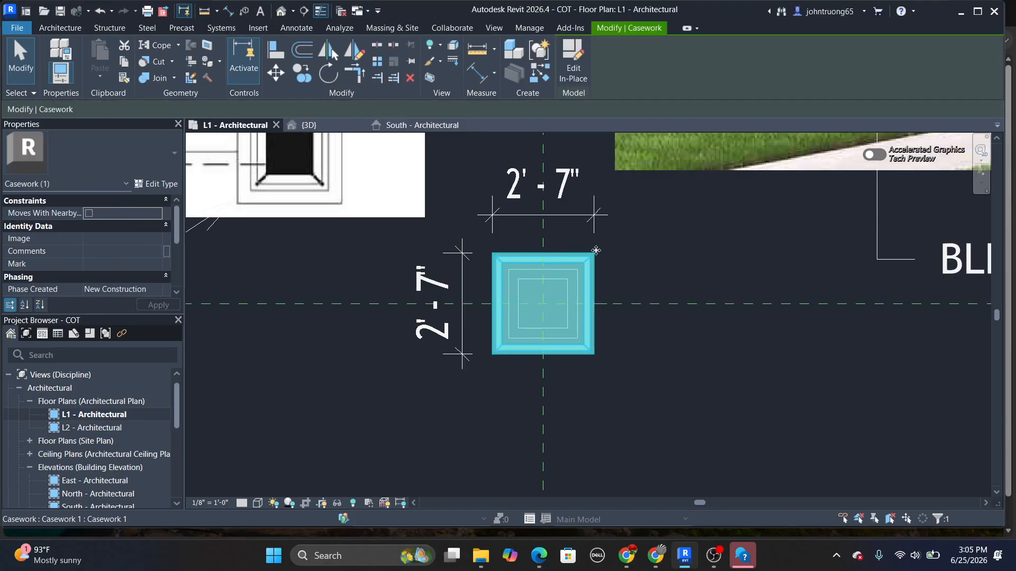
right_click(582, 258)
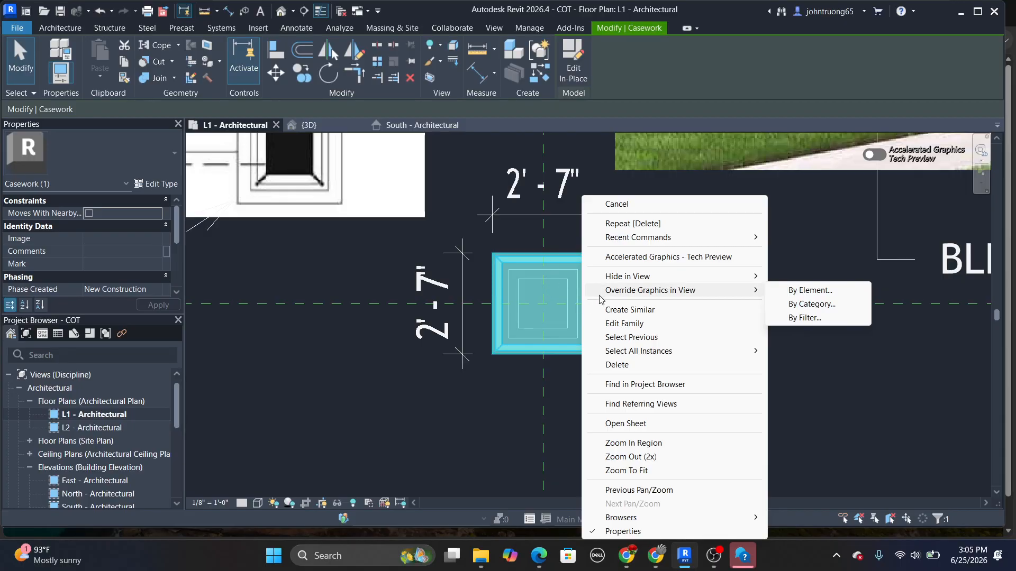
mouse_move(619, 276)
click(797, 278)
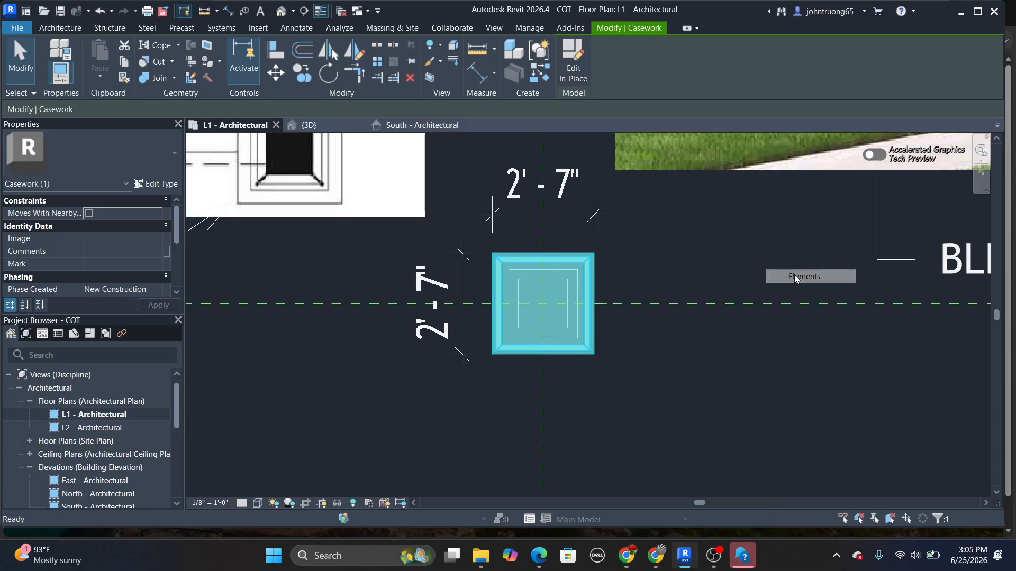
scroll(556, 298, up, 3)
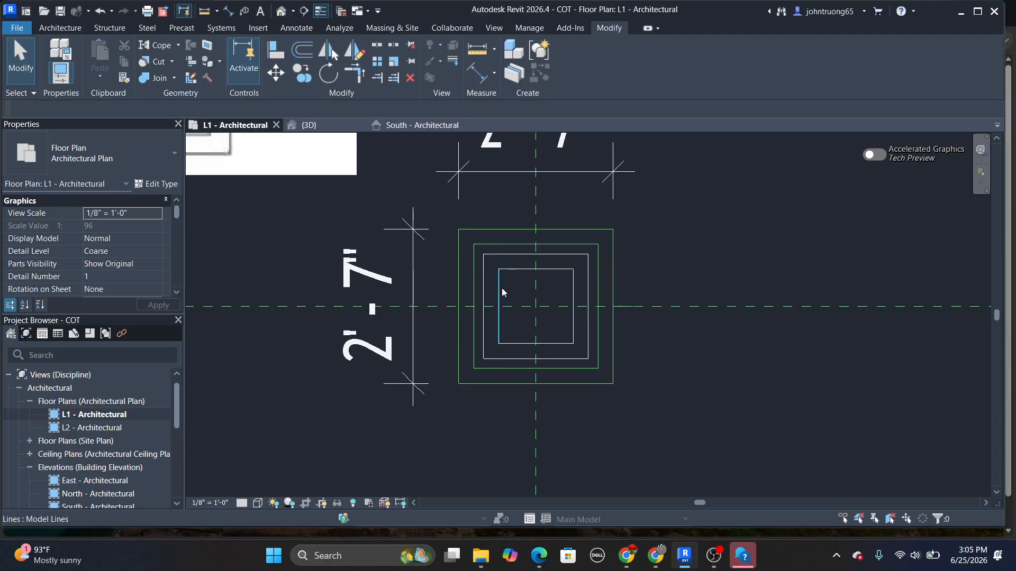
middle_drag(507, 288, 516, 302)
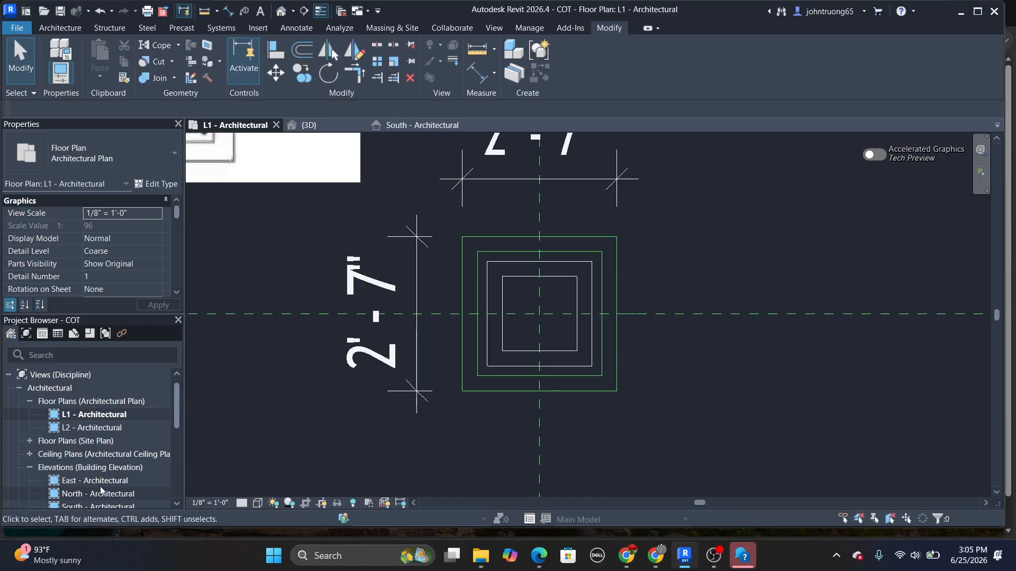
In the South elevation, check the heights of ref01 and the L1 and L2 levels, and return to the L1 floor plan
scroll(106, 477, down, 2)
double_click(100, 442)
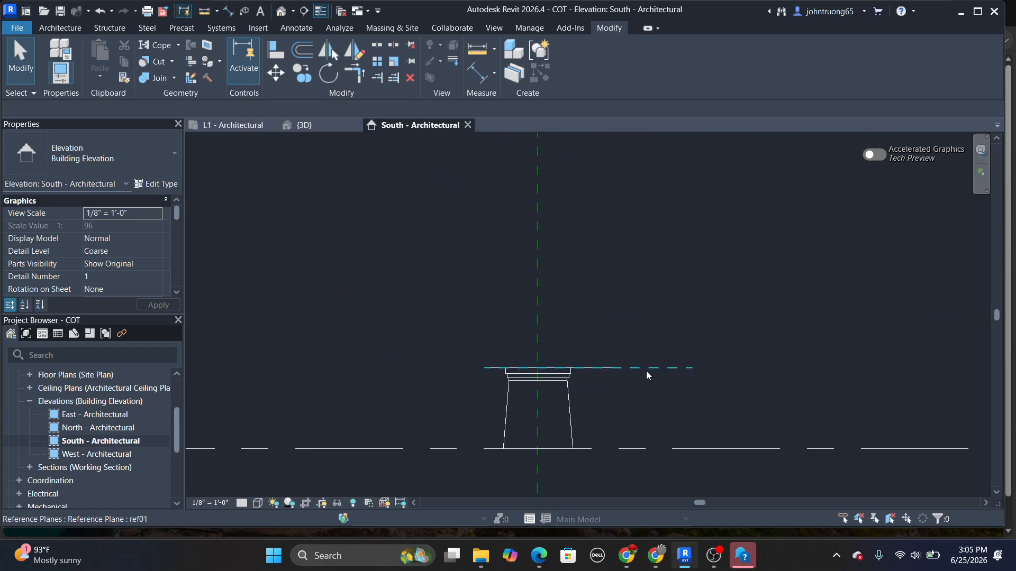
click(648, 368)
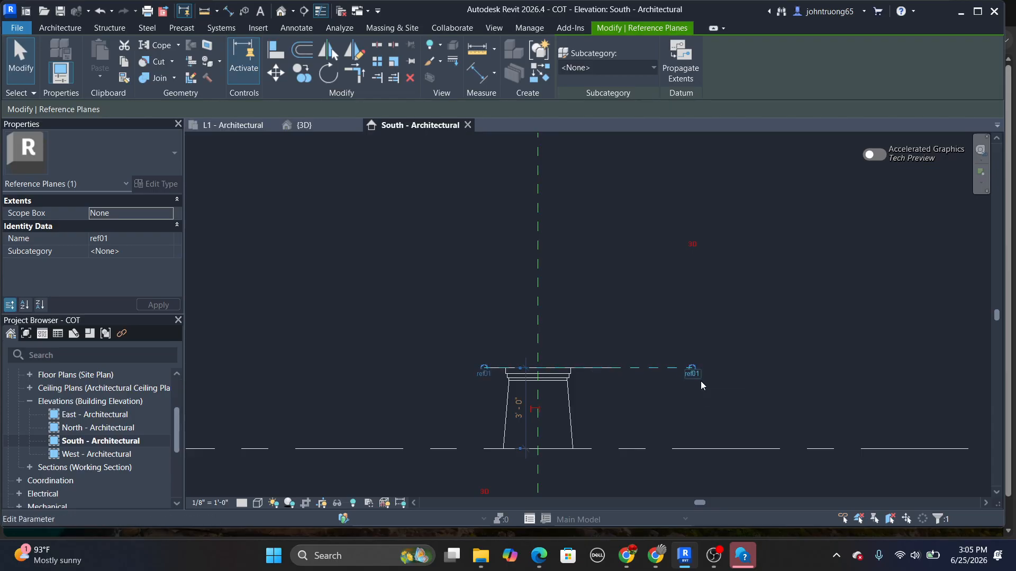
scroll(656, 332, down, 2)
middle_drag(583, 238, 579, 269)
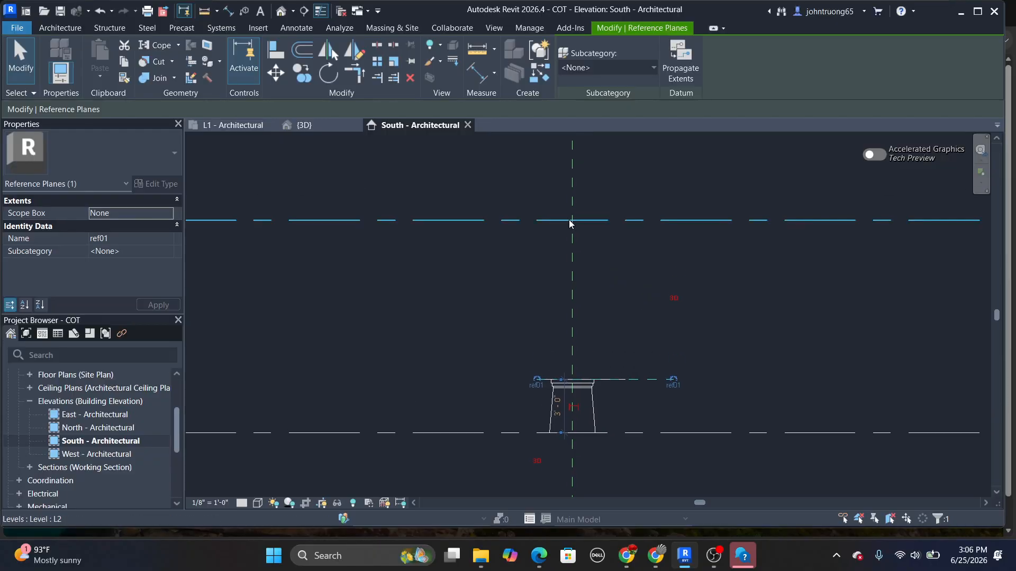
scroll(589, 224, up, 1)
middle_drag(589, 223, 565, 256)
scroll(587, 264, down, 12)
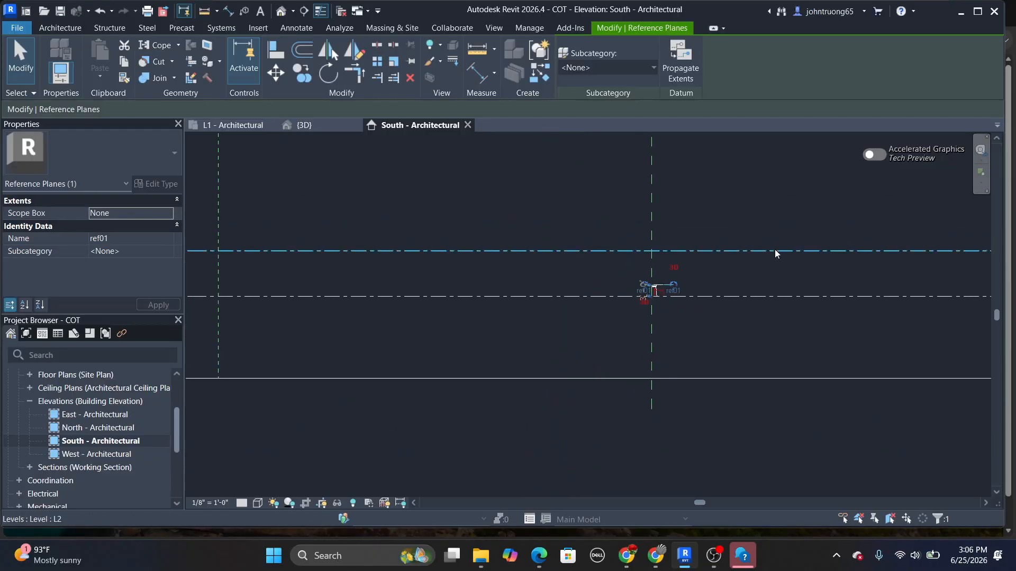
scroll(773, 248, up, 1)
middle_drag(773, 248, 601, 268)
scroll(944, 288, up, 1)
middle_drag(939, 274, 868, 295)
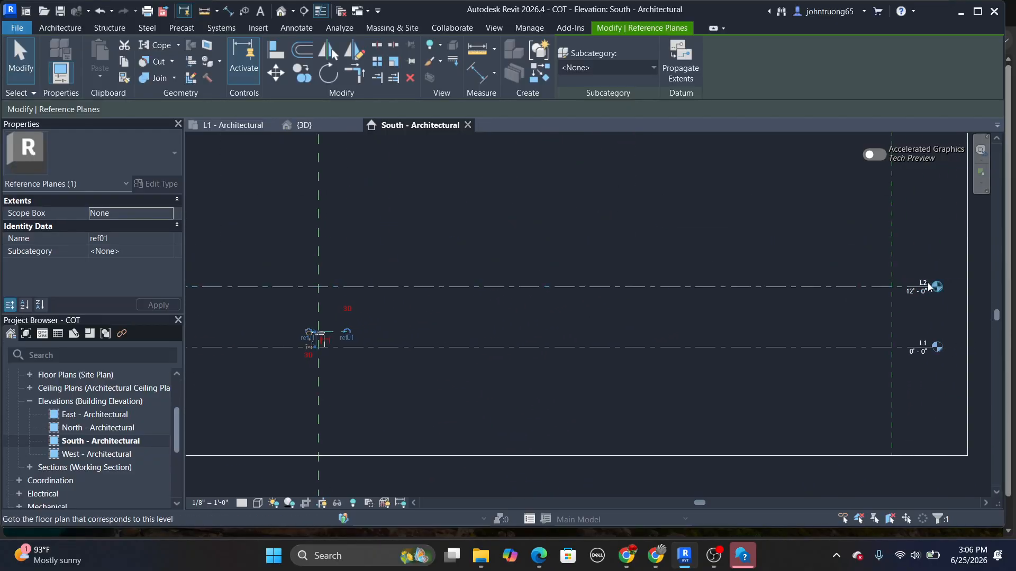
scroll(633, 302, down, 5)
middle_drag(561, 328, 655, 313)
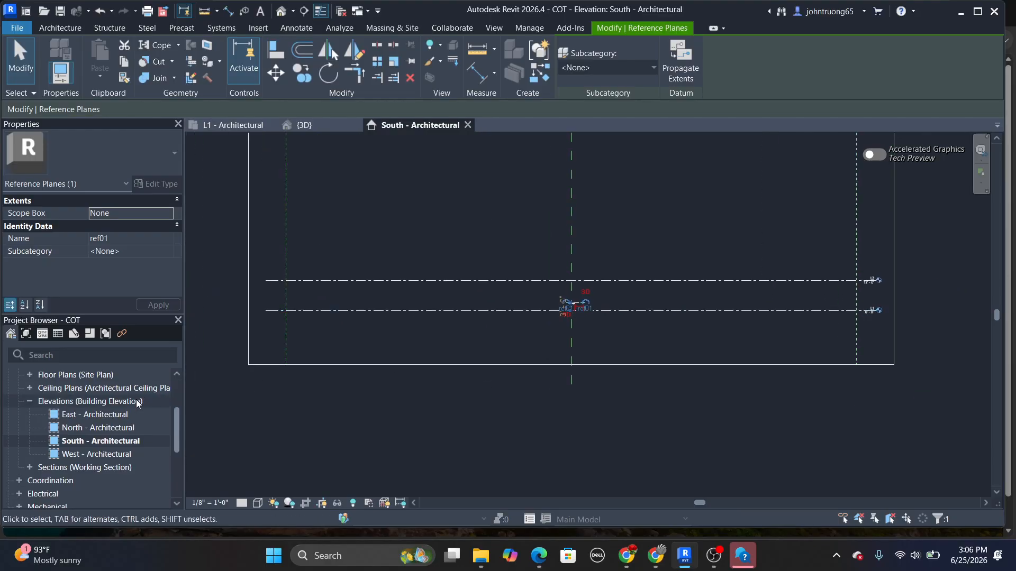
scroll(103, 431, up, 2)
double_click(87, 414)
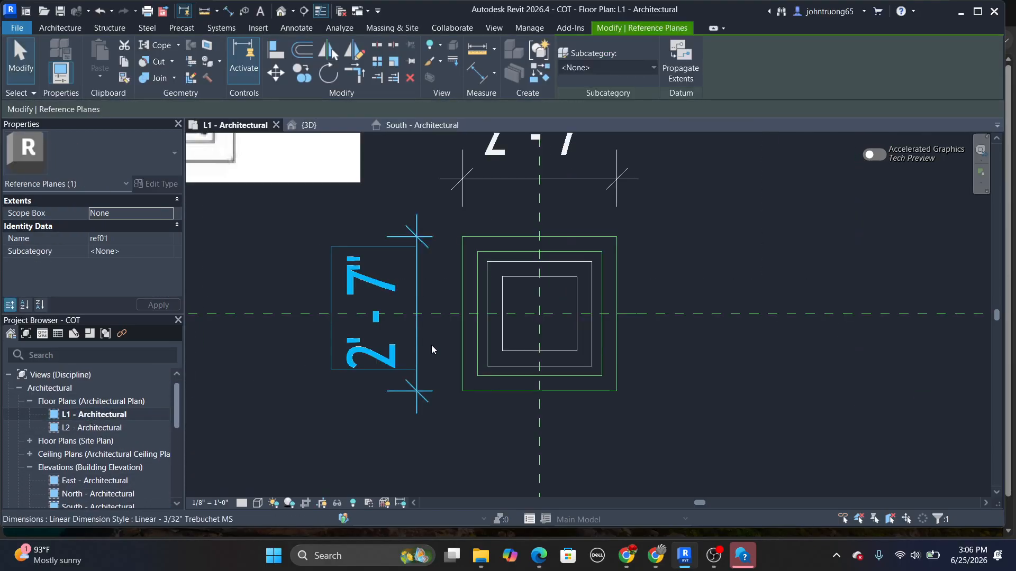
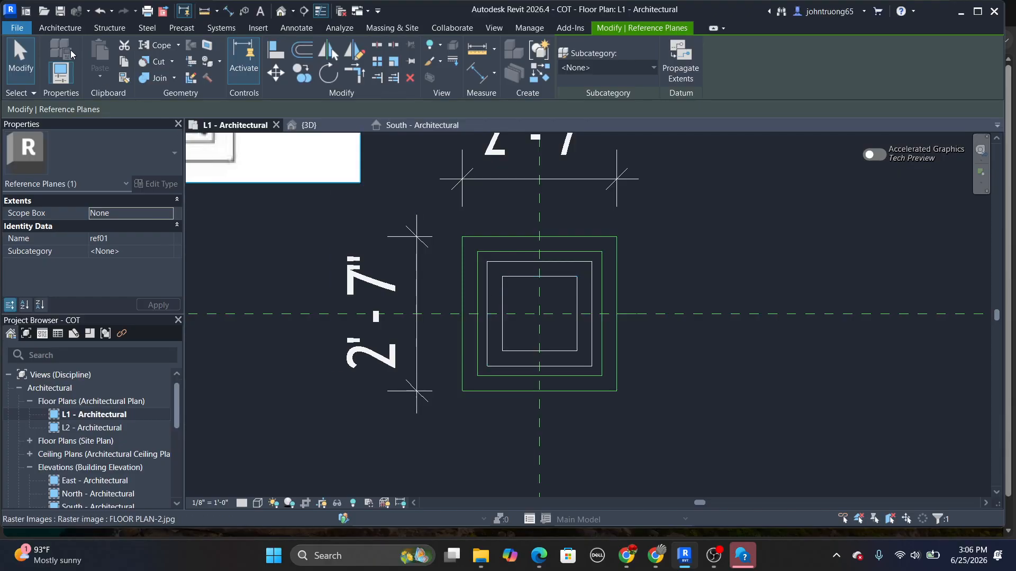
Start a new in-place model in the Casework category with the name Casework 2
click(68, 27)
click(154, 77)
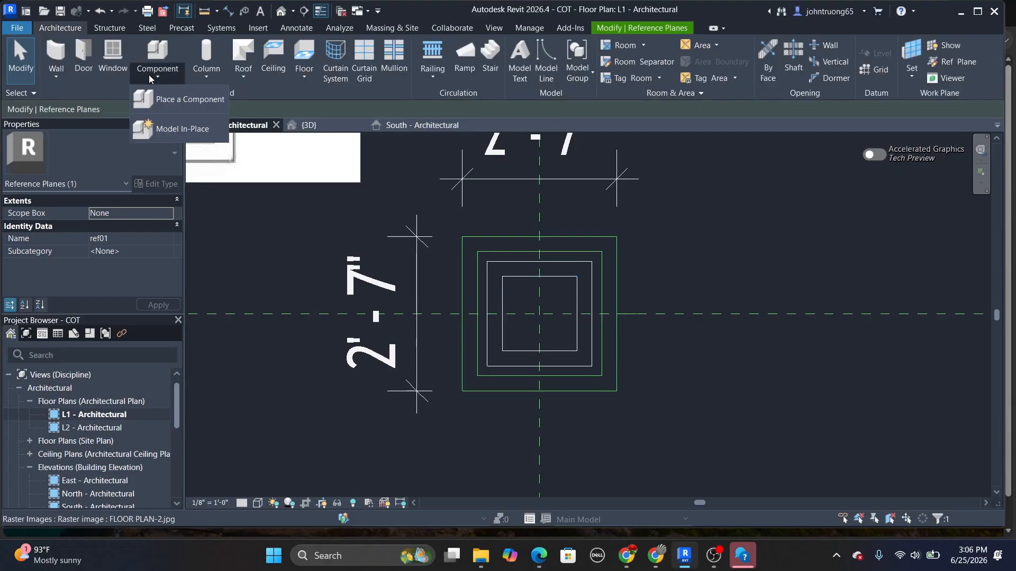
click(170, 129)
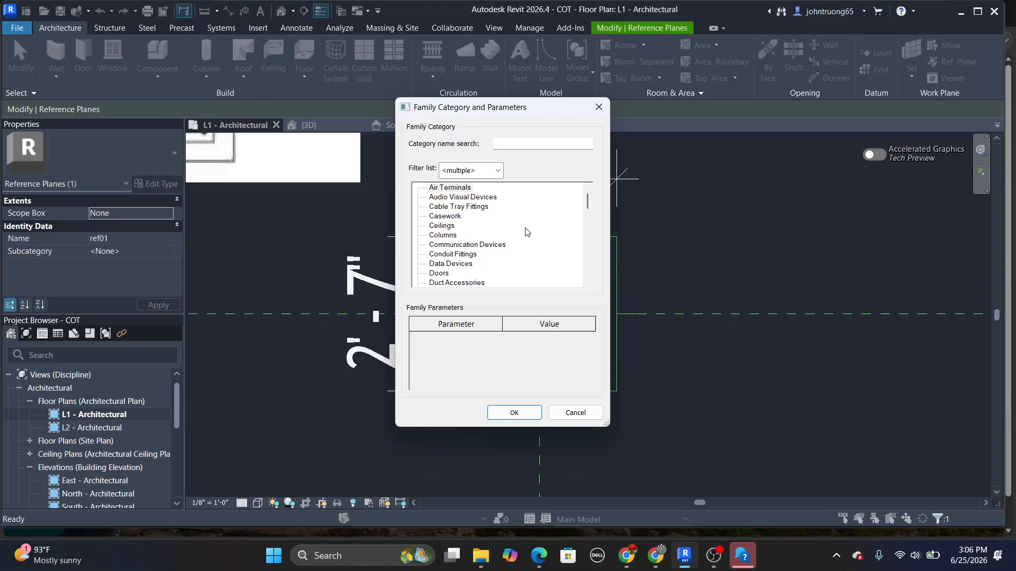
click(455, 219)
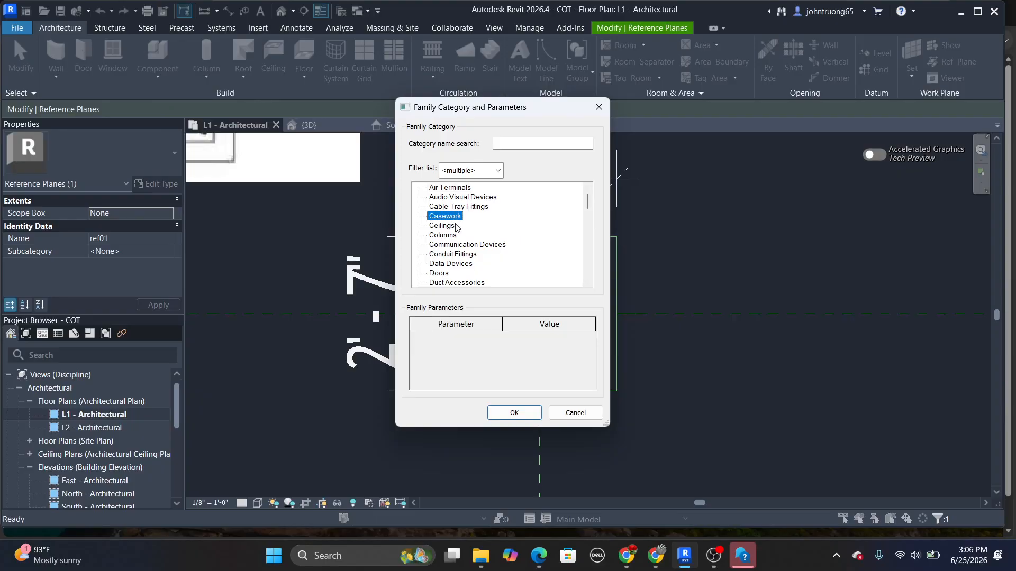
click(513, 412)
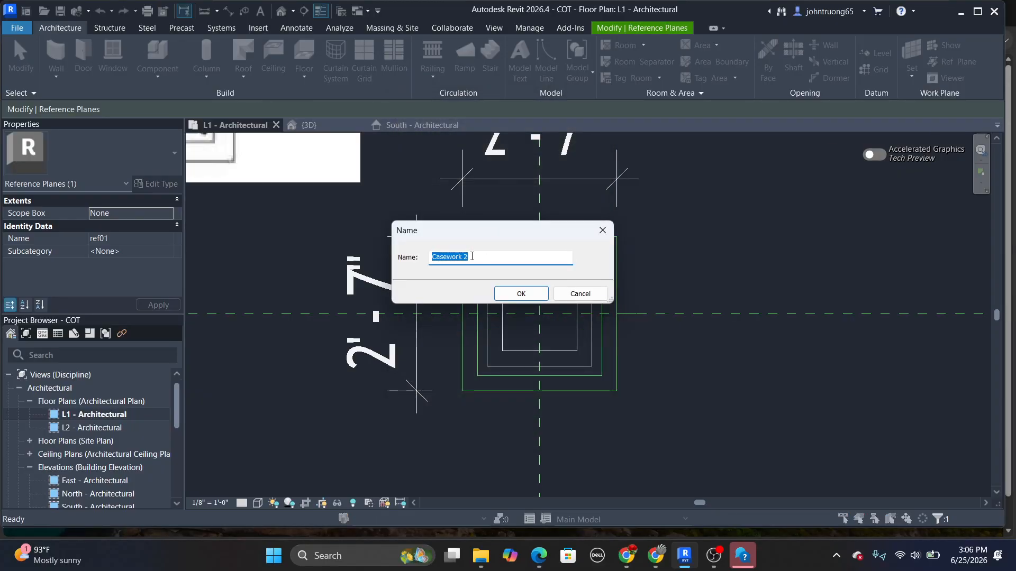
click(531, 298)
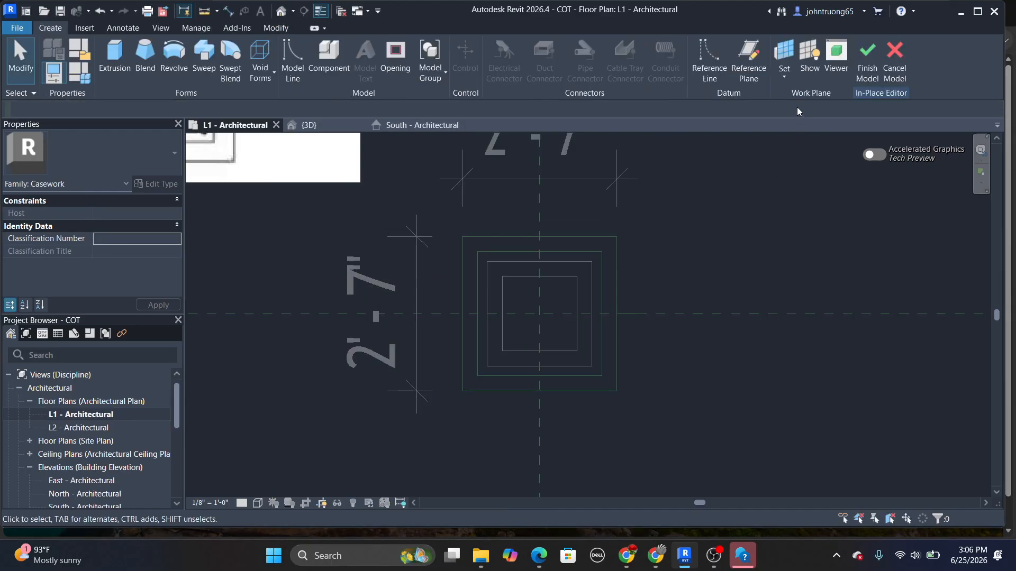
Set the in-place model's work plane to Reference Plane : ref01
click(785, 77)
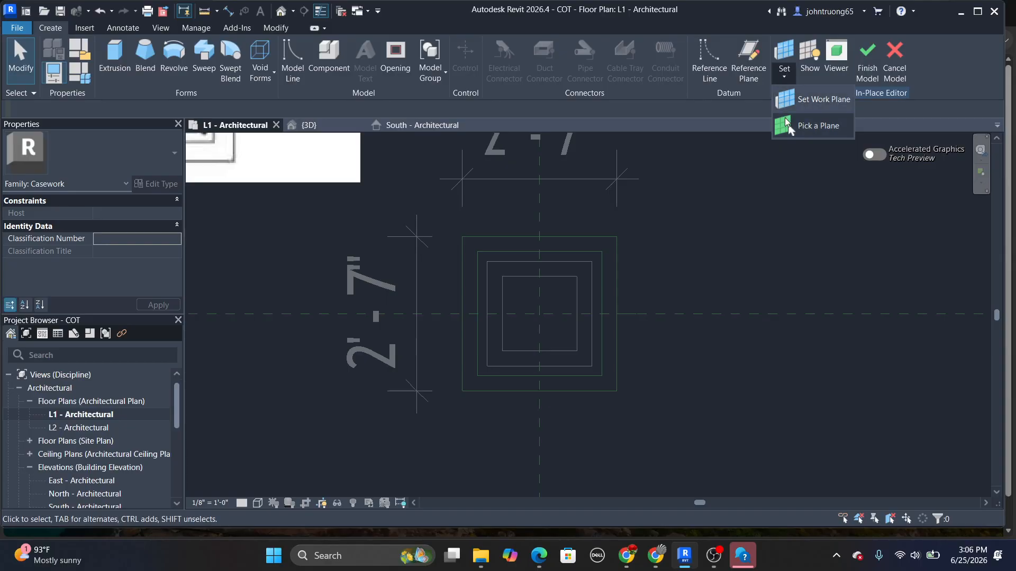
click(802, 103)
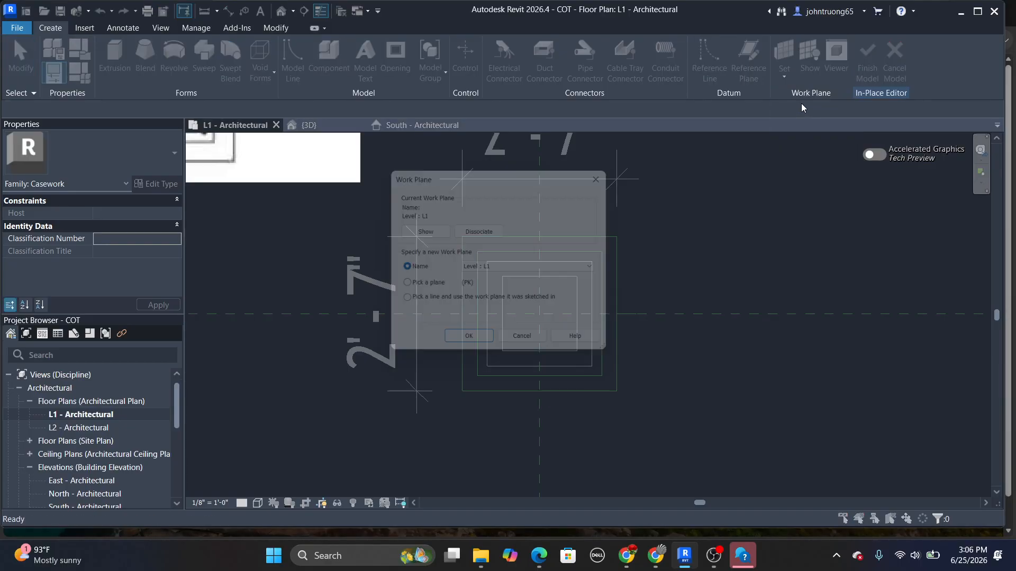
click(516, 269)
click(516, 323)
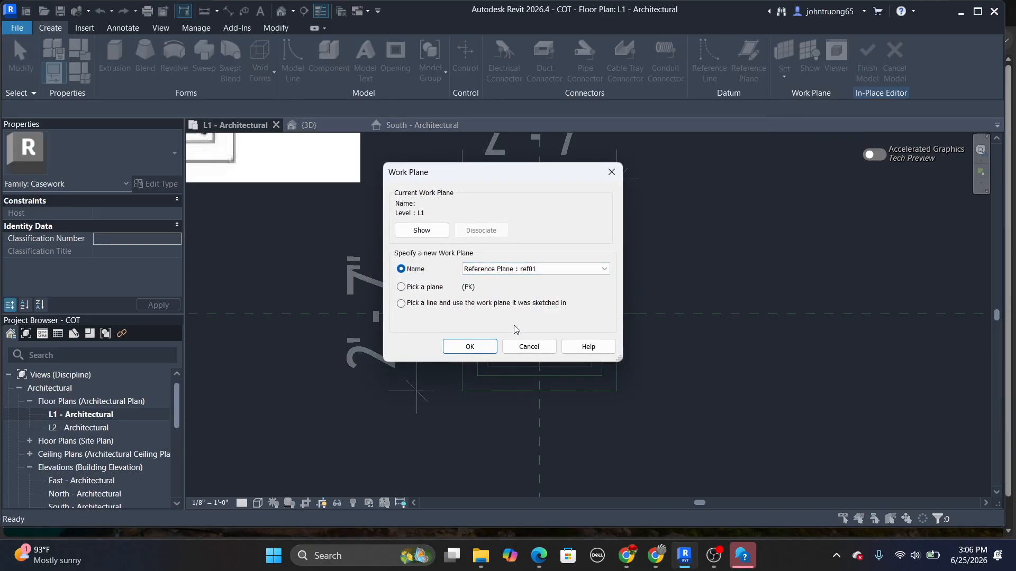
click(469, 348)
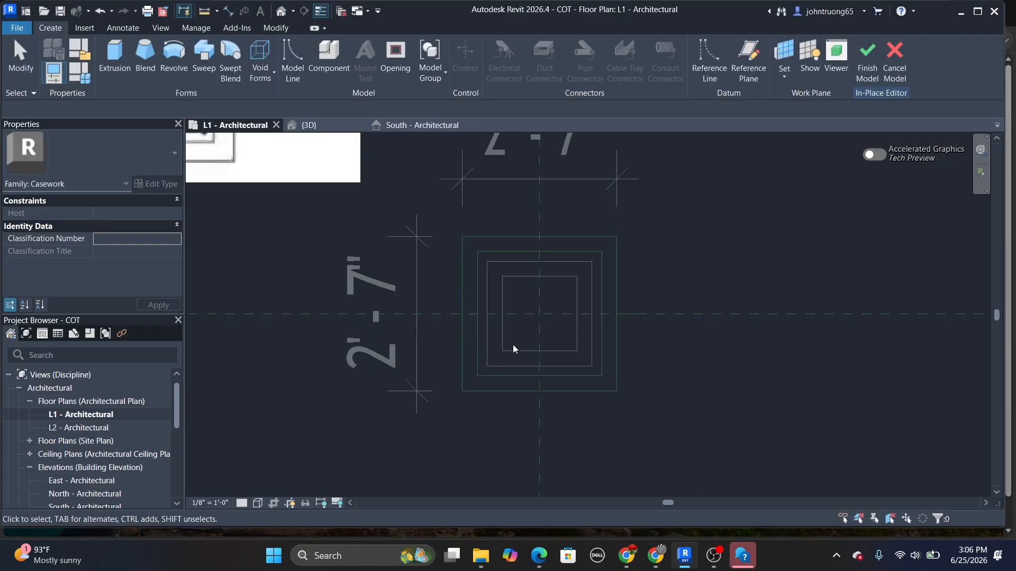
Start a blend and sketch its base boundary as a rectangle over the second-smallest nested guide square, 1'-9" per side
click(145, 58)
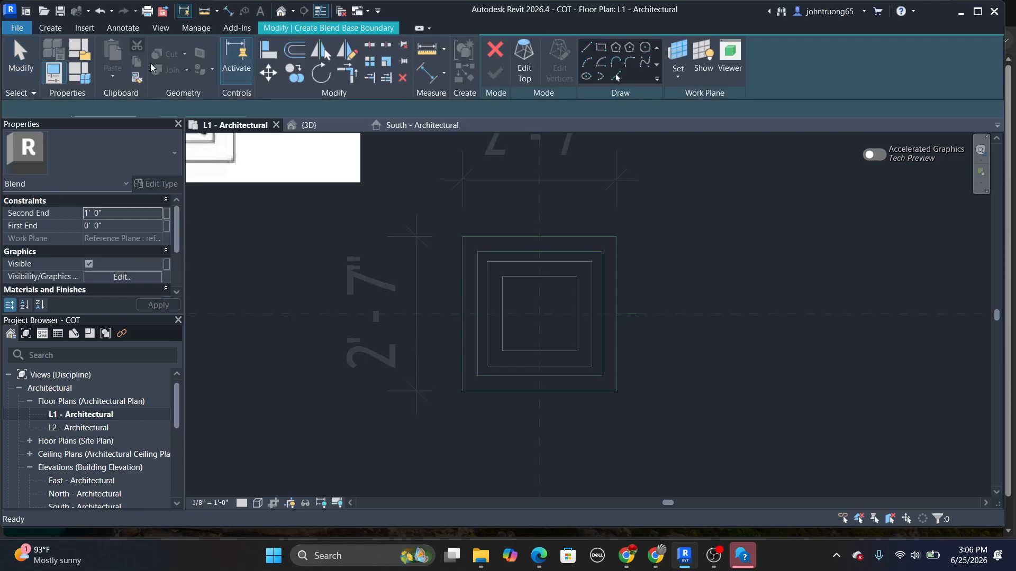
click(603, 49)
click(487, 261)
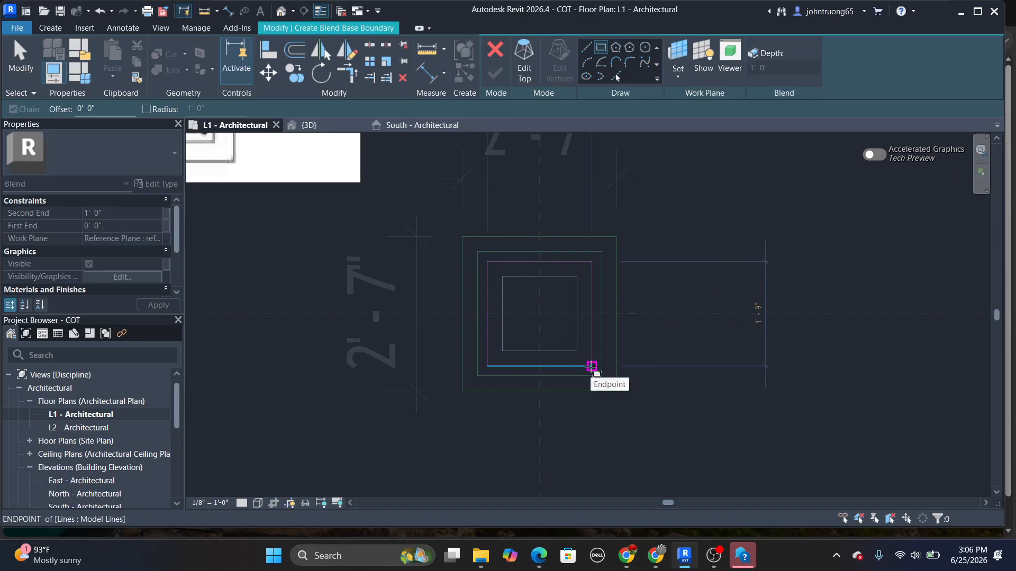
click(592, 367)
click(20, 58)
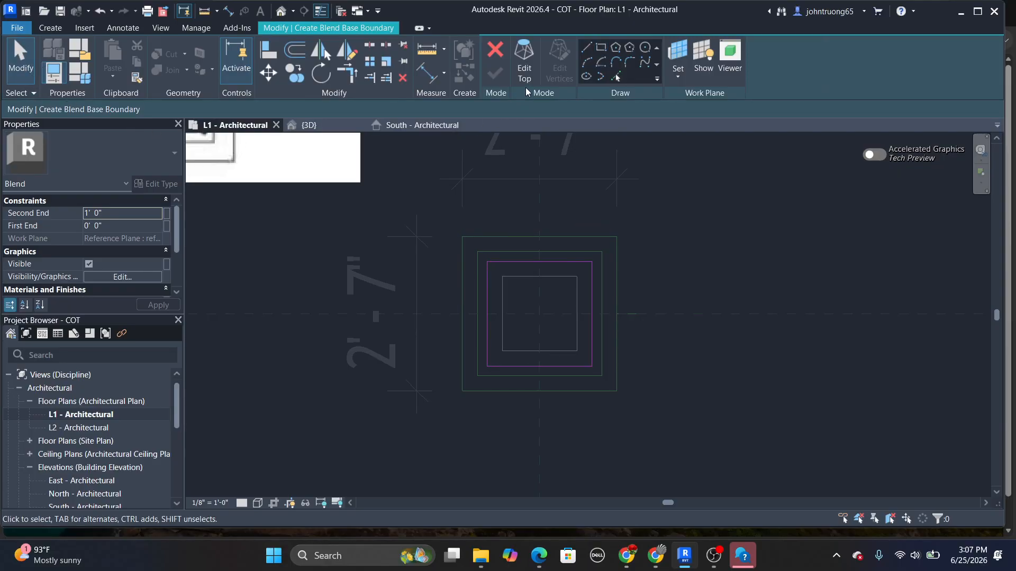
Switch to the blend's top boundary and set its work plane to level L2, giving a depth of 10' 0"
click(524, 62)
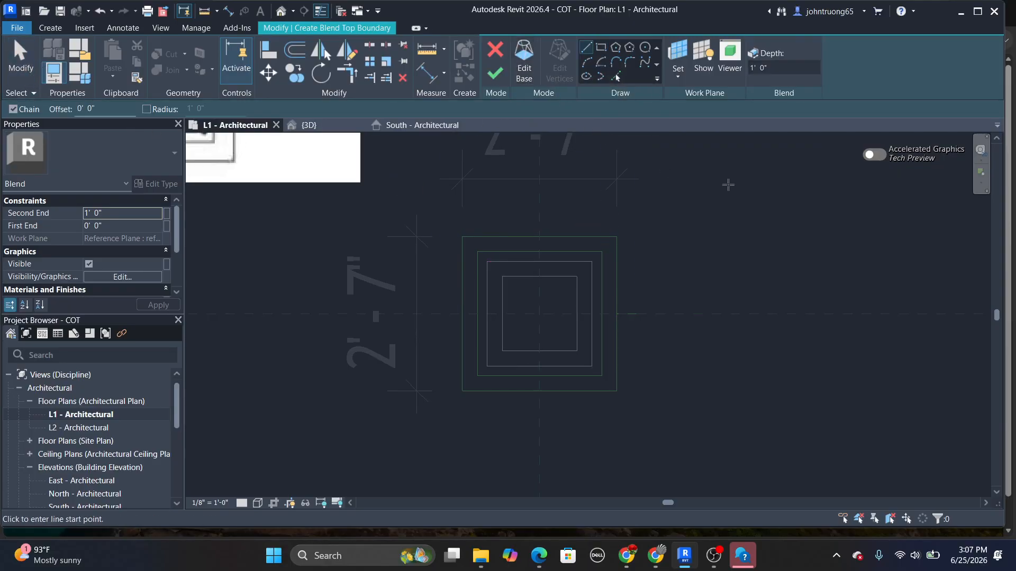
click(679, 73)
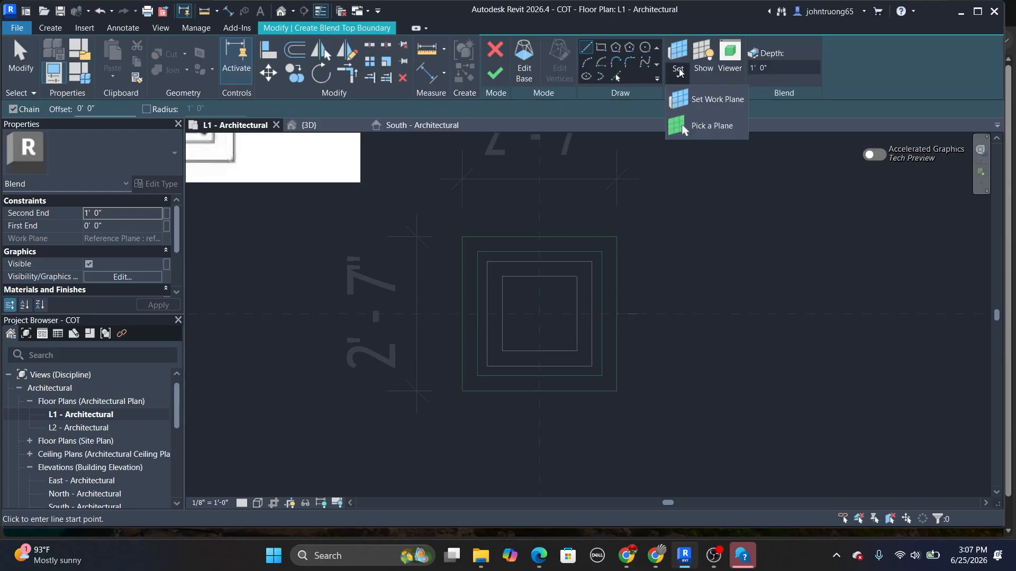
click(707, 99)
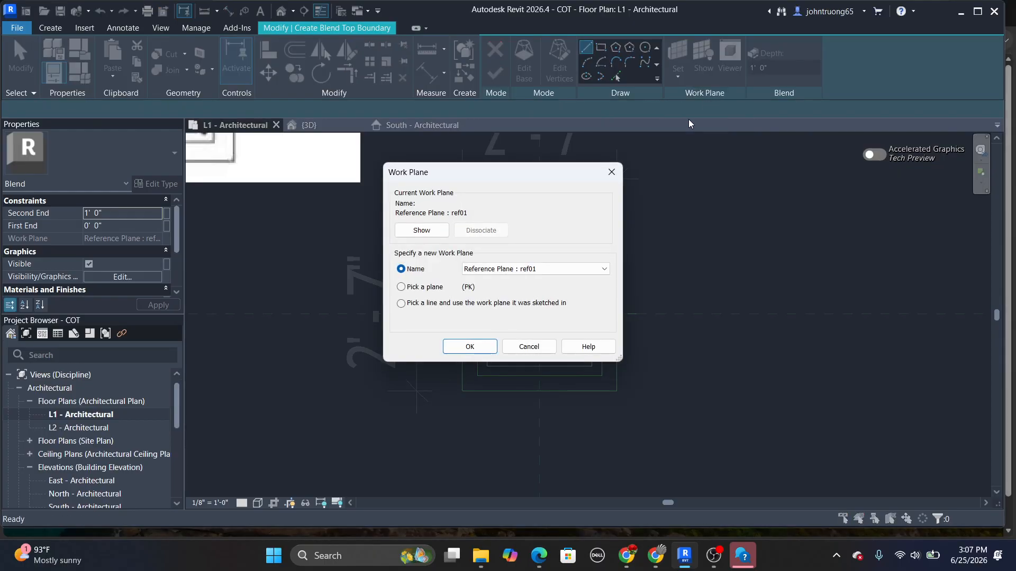
click(603, 269)
click(503, 297)
click(468, 346)
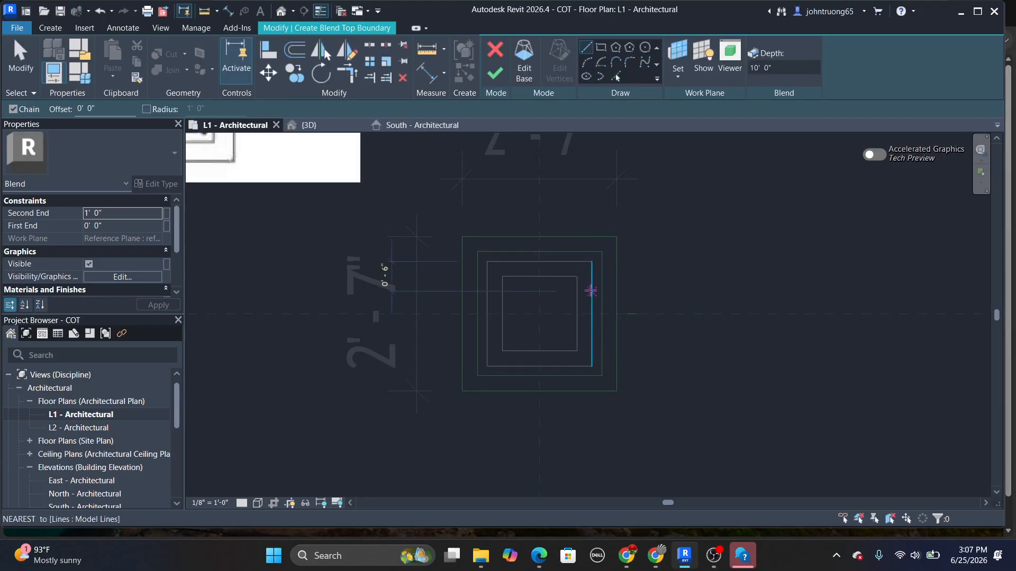
Sketch the top boundary as a 1'-3" rectangle over the innermost guide square, and finish the blend and the in-place model
click(601, 48)
click(502, 277)
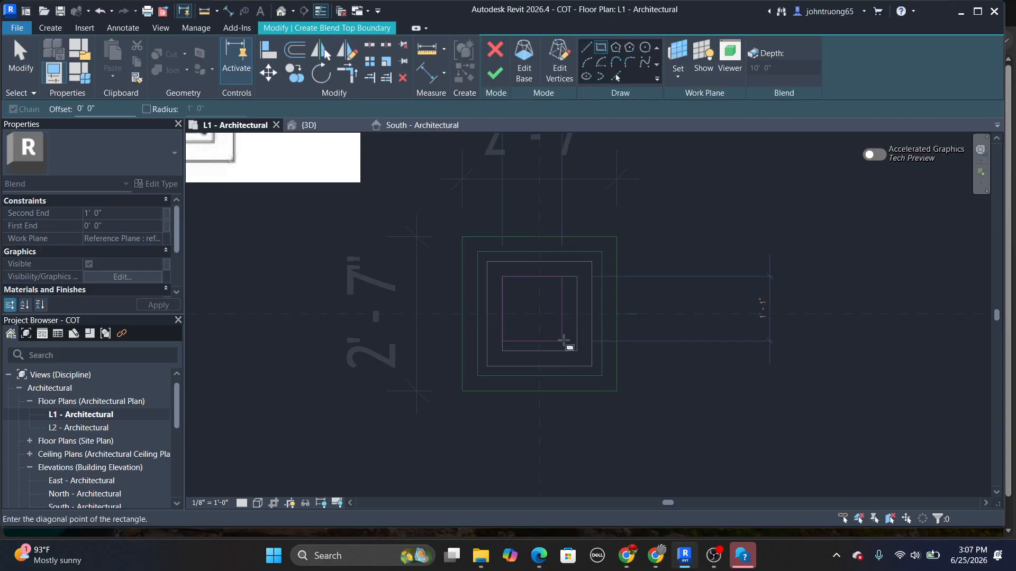
click(577, 351)
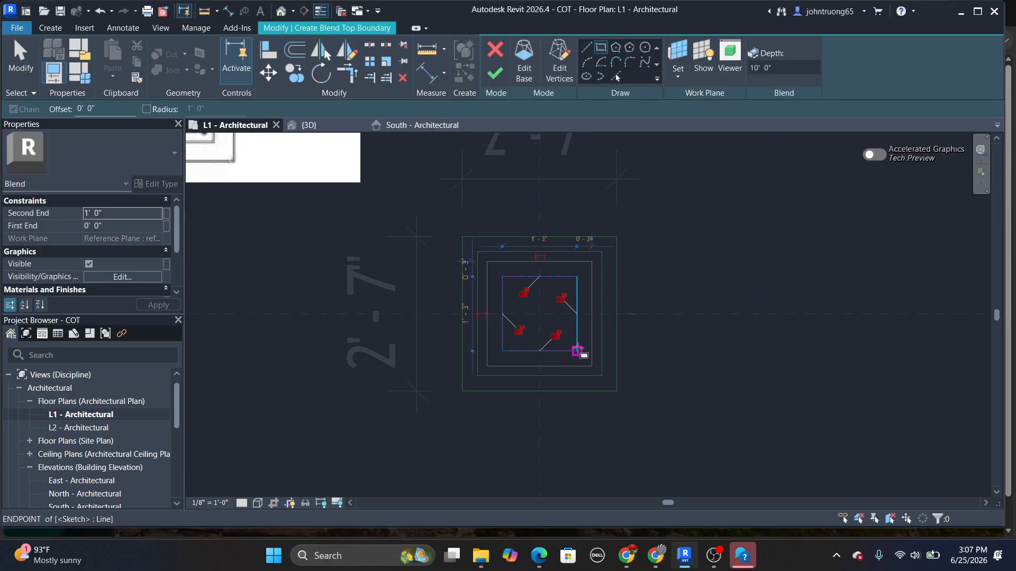
click(495, 73)
click(823, 62)
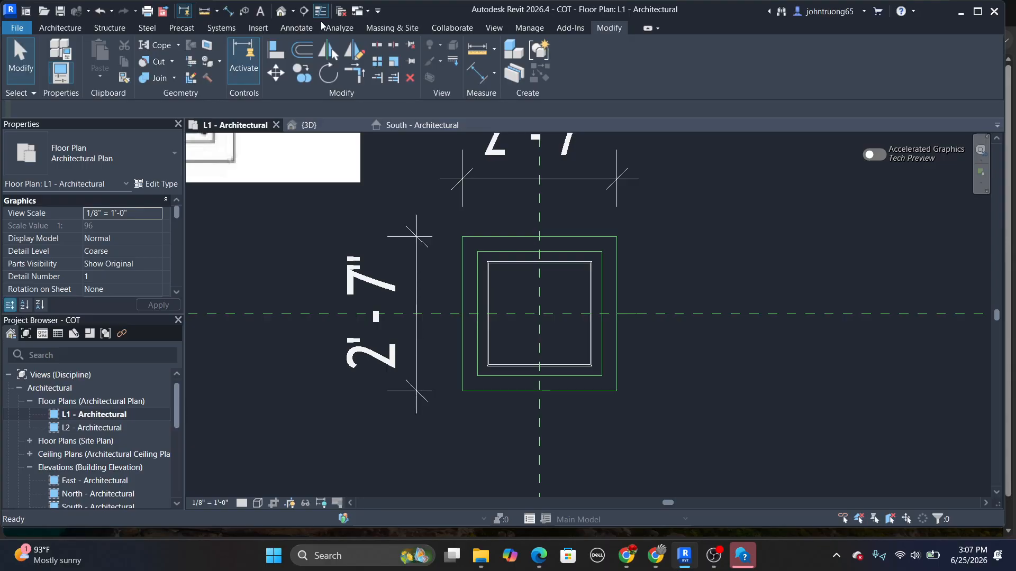
Examine the upper column and the base in the 3D view, checking each as a separate casework element
click(281, 12)
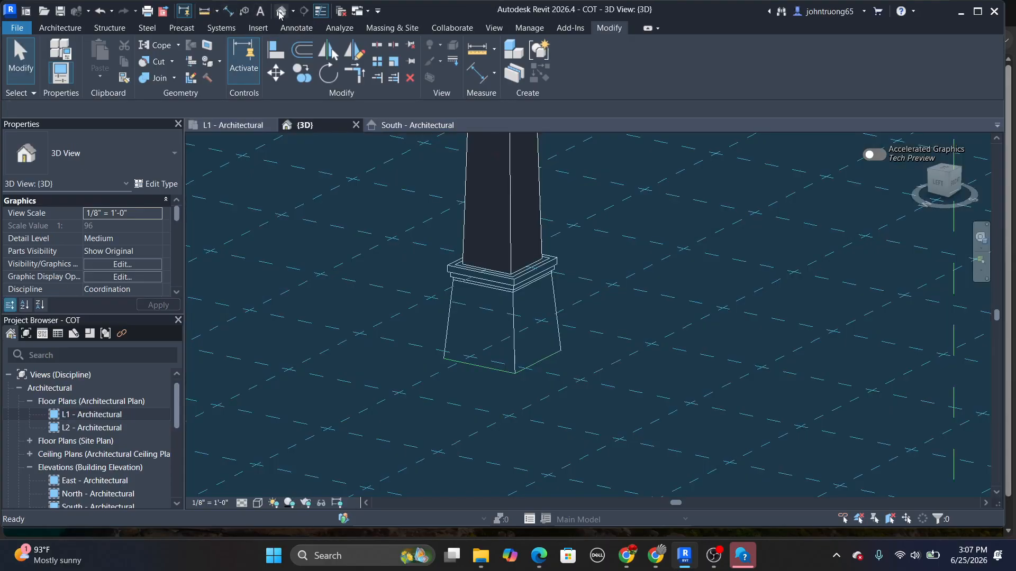
scroll(424, 264, down, 3)
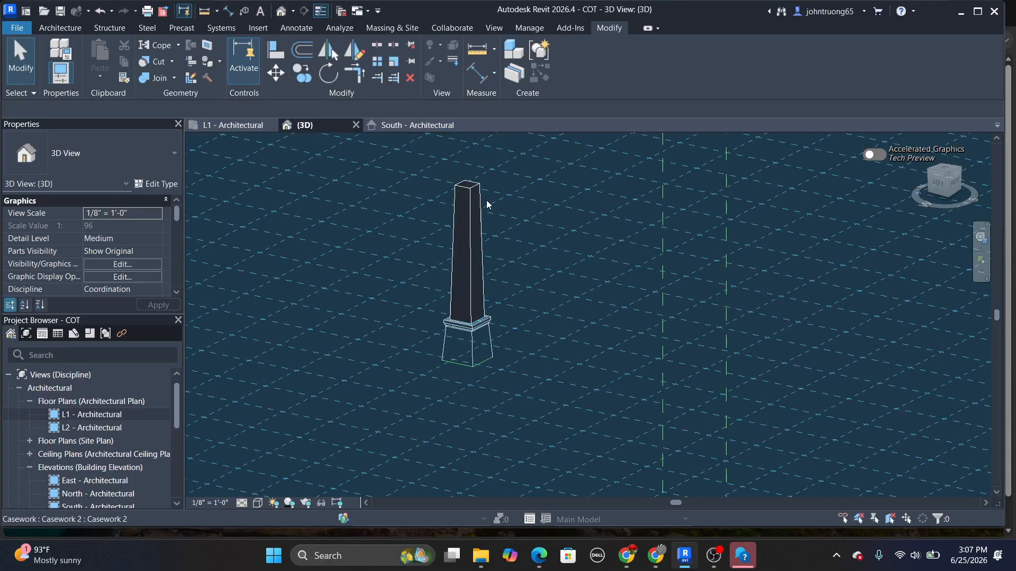
scroll(475, 336, up, 2)
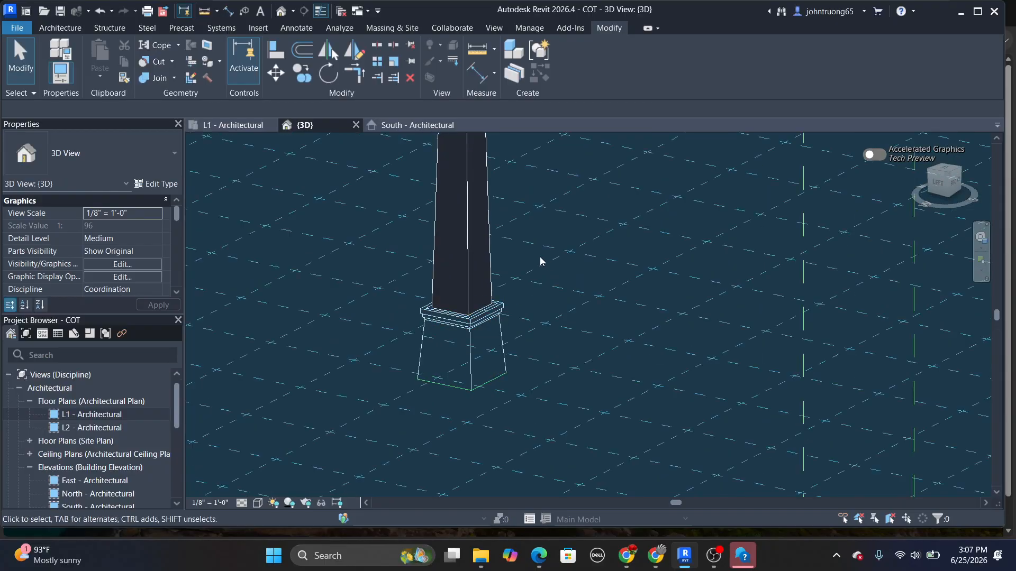
click(473, 272)
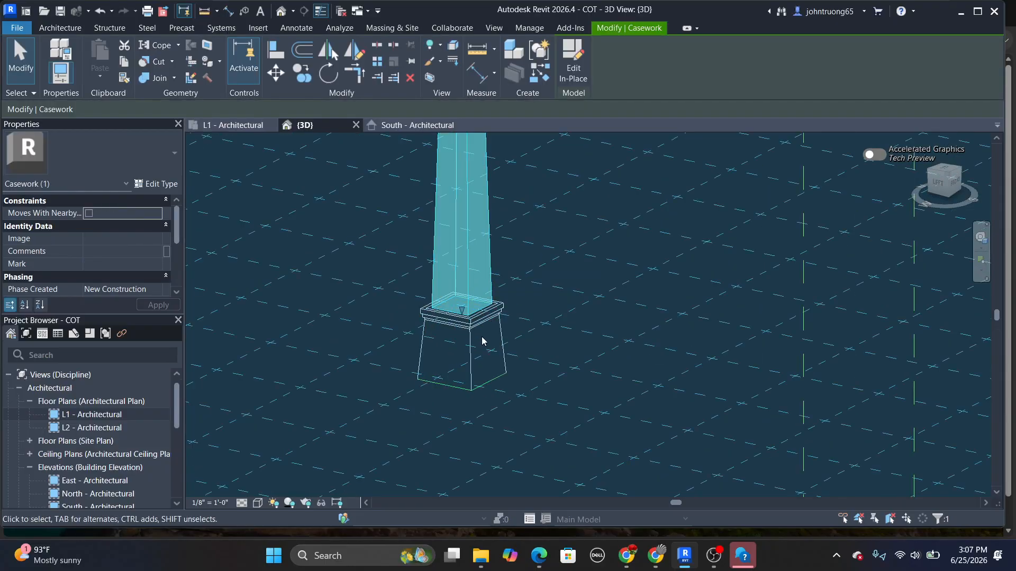
click(472, 351)
click(524, 320)
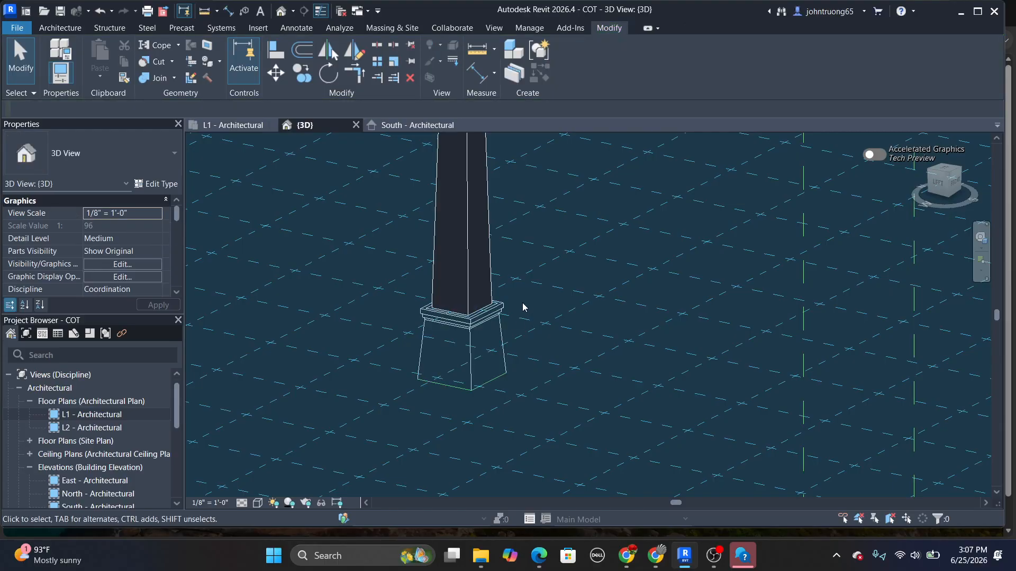
click(508, 304)
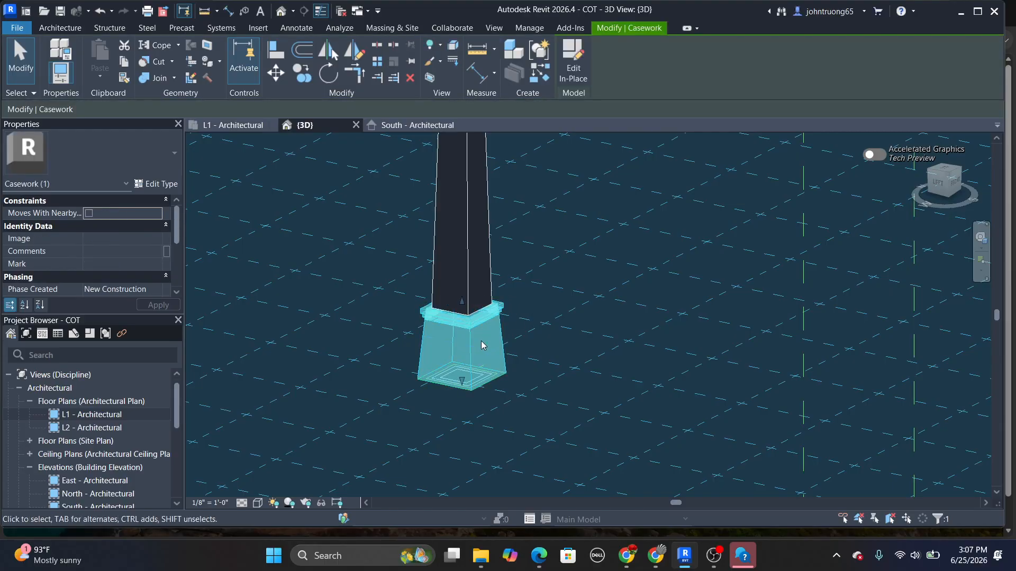
click(526, 315)
scroll(505, 331, down, 2)
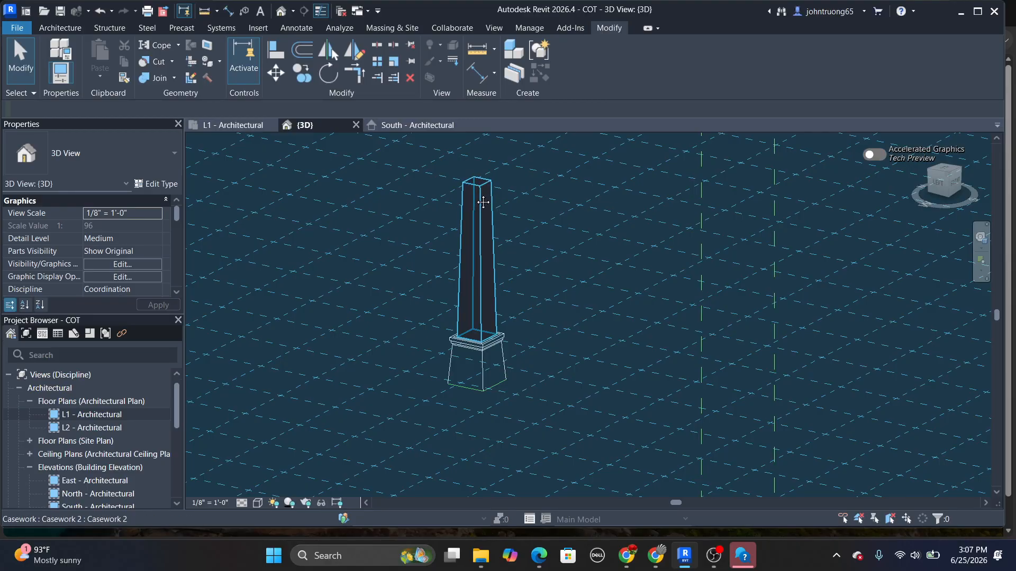
middle_drag(476, 199, 468, 233)
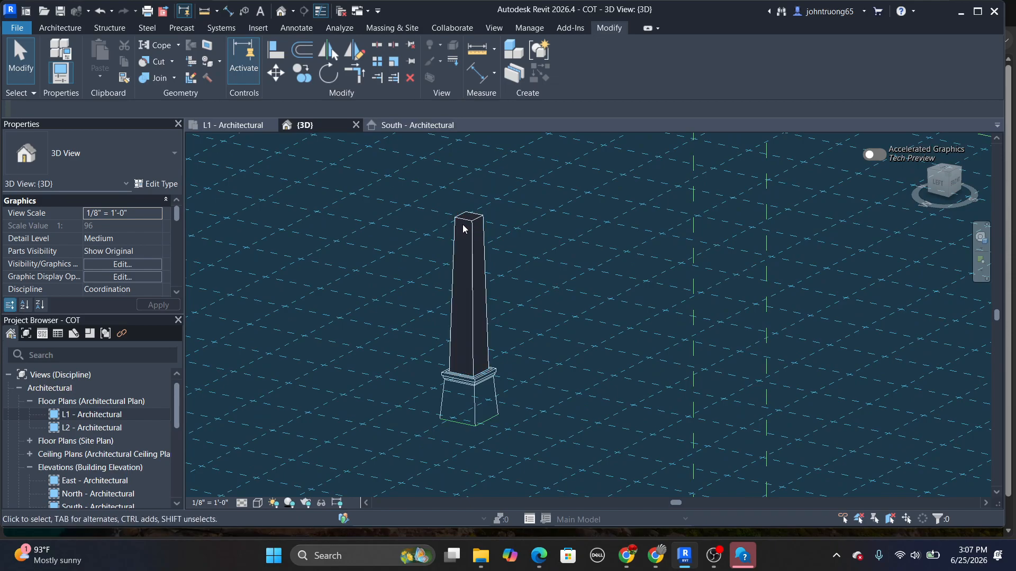
Open the tapered upper column for in-place editing and inspect the top end of its blend
click(463, 223)
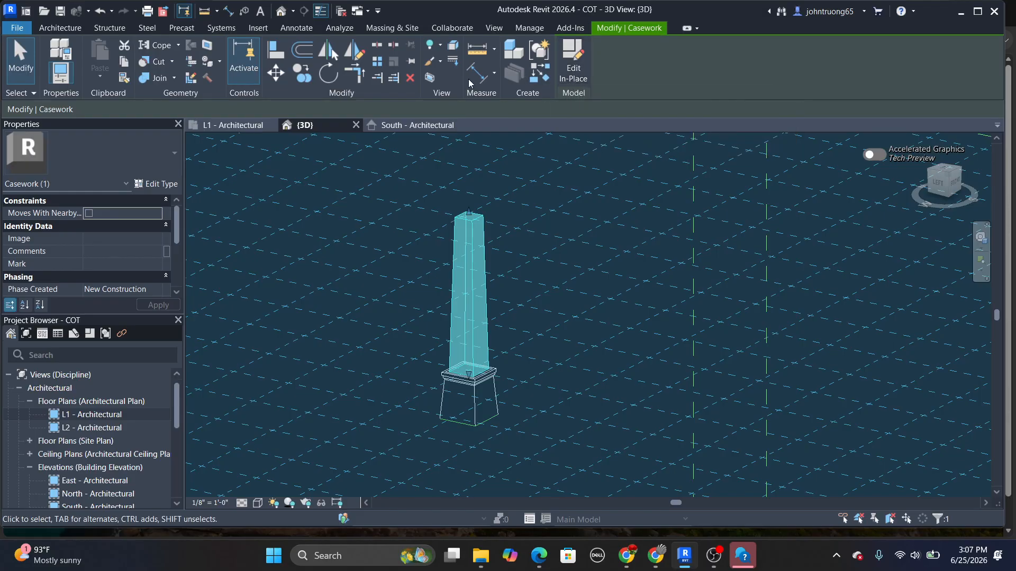
click(573, 61)
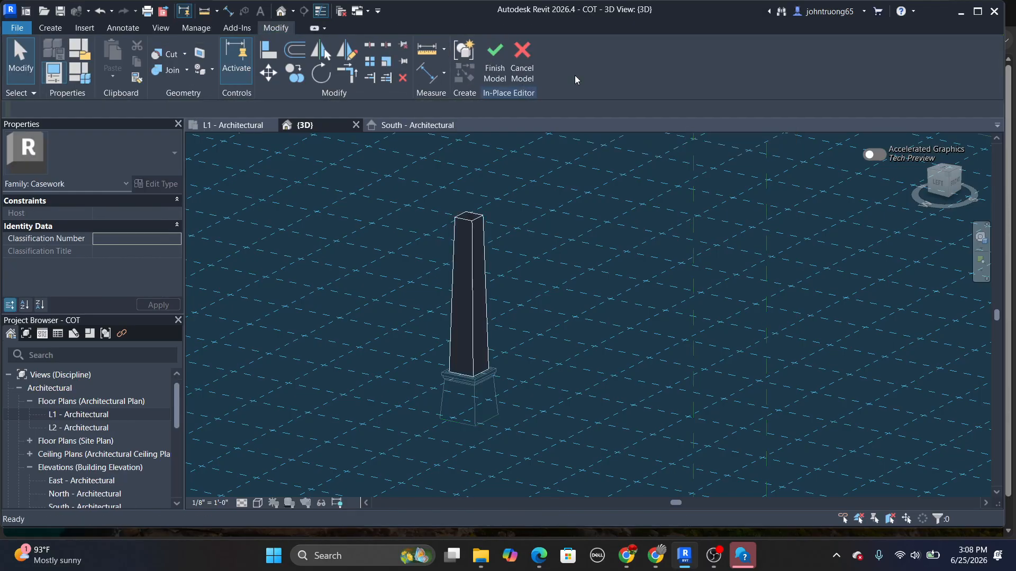
click(474, 221)
scroll(467, 233, up, 3)
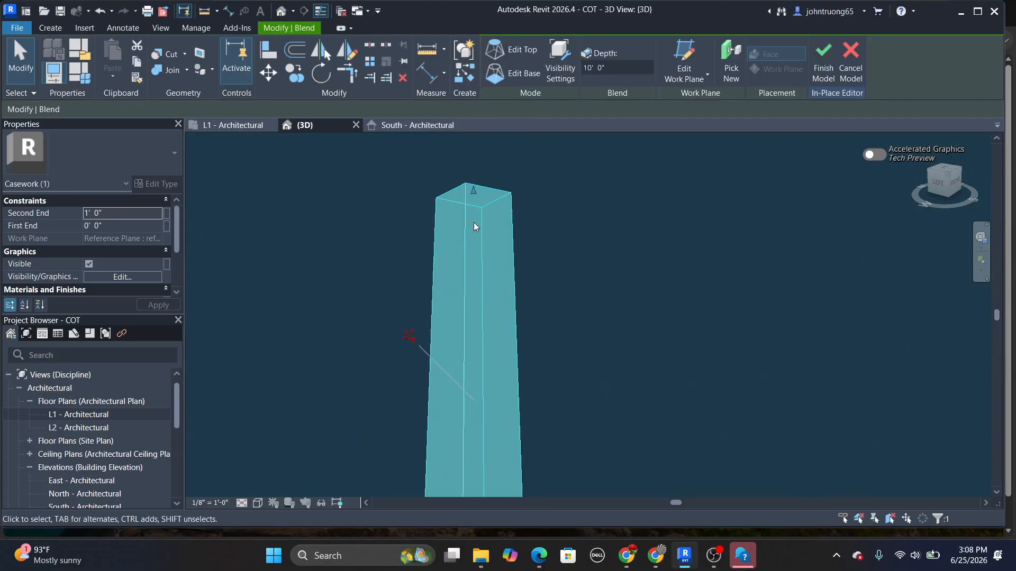
scroll(466, 207, up, 1)
middle_drag(476, 216, 474, 251)
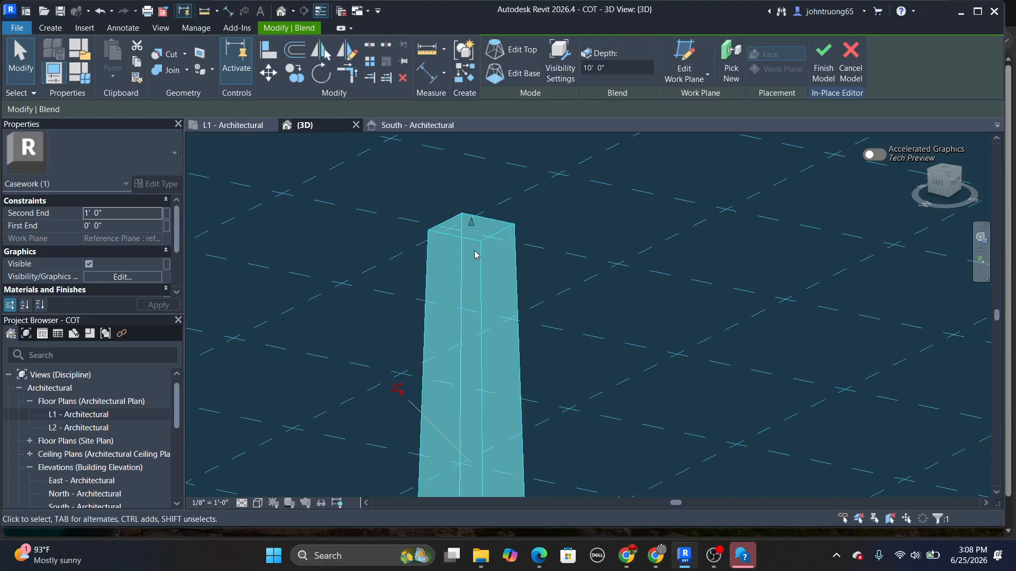
key(Escape)
scroll(468, 283, down, 2)
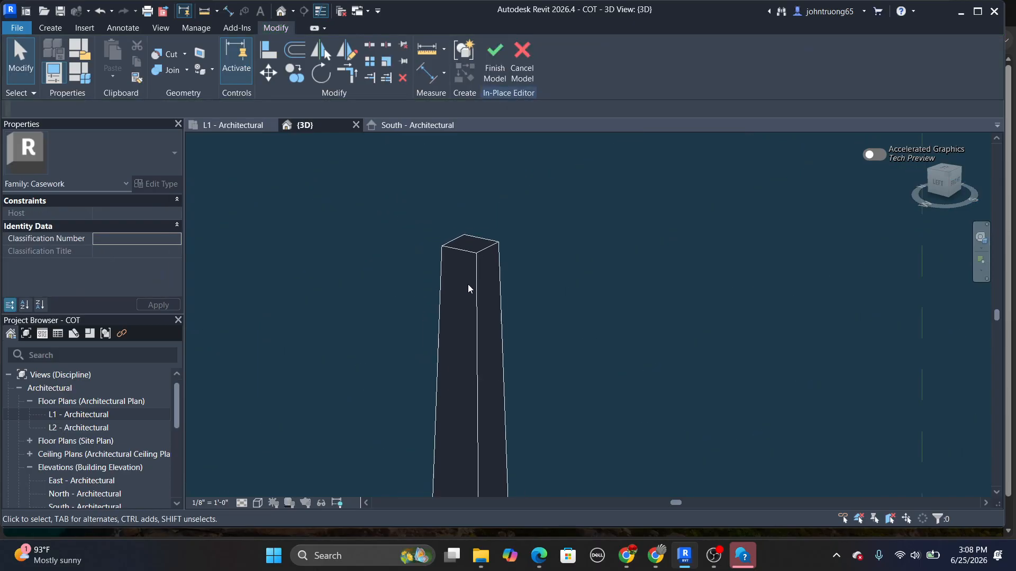
Set the active work plane to Level : L2 by name
scroll(471, 294, down, 4)
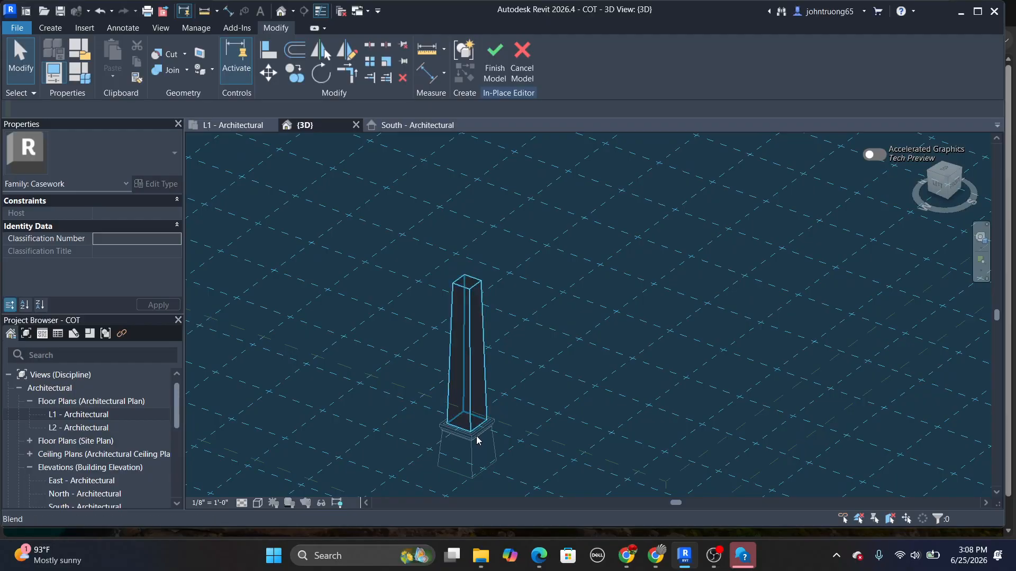
scroll(463, 270, up, 4)
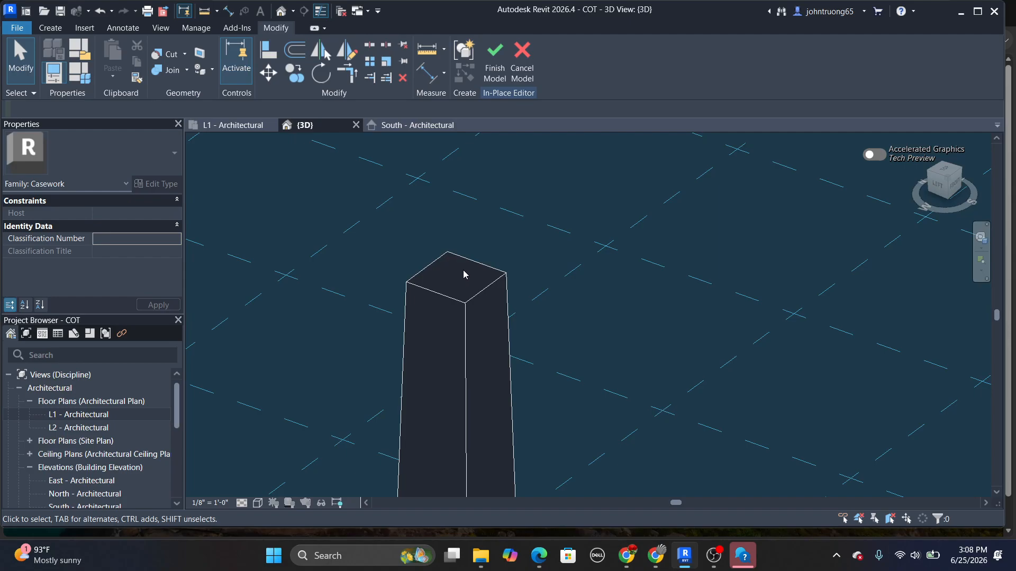
click(52, 28)
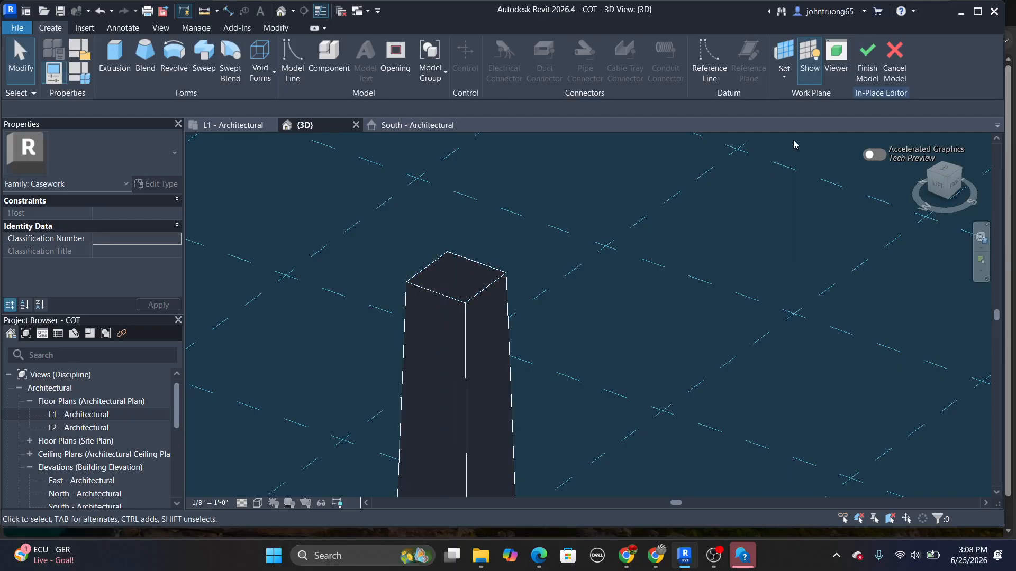
click(784, 75)
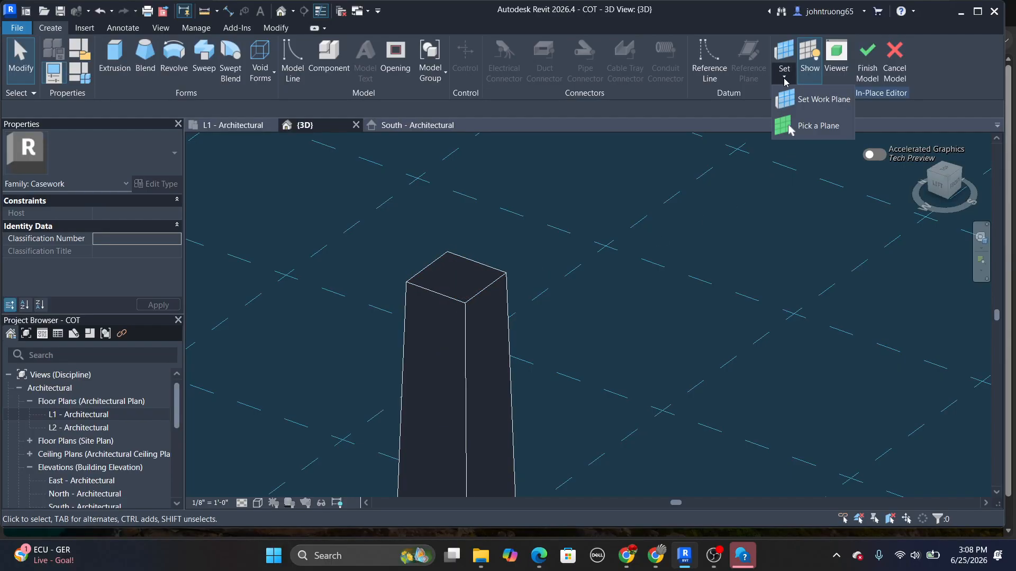
click(816, 101)
click(571, 268)
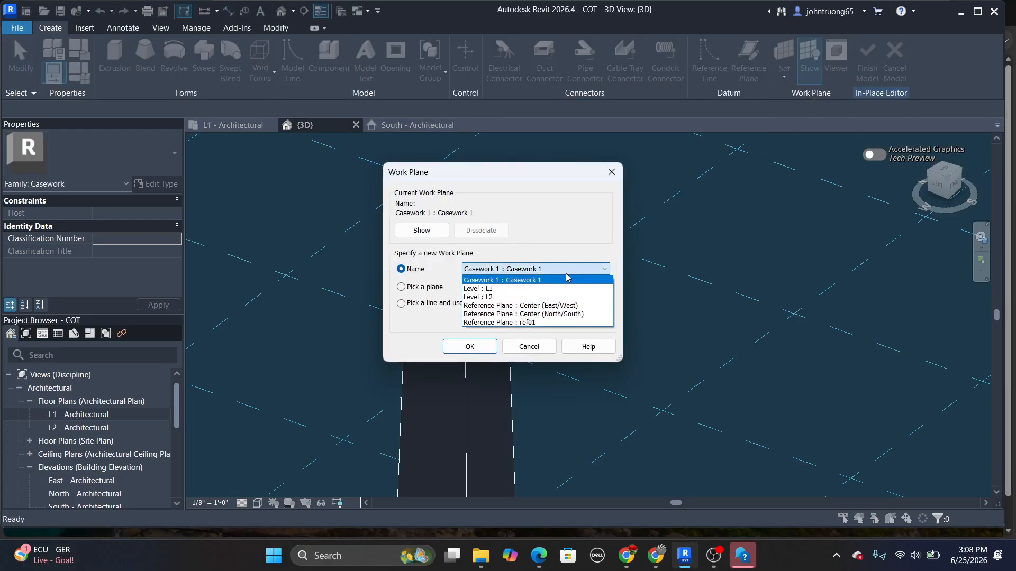
click(497, 297)
click(487, 346)
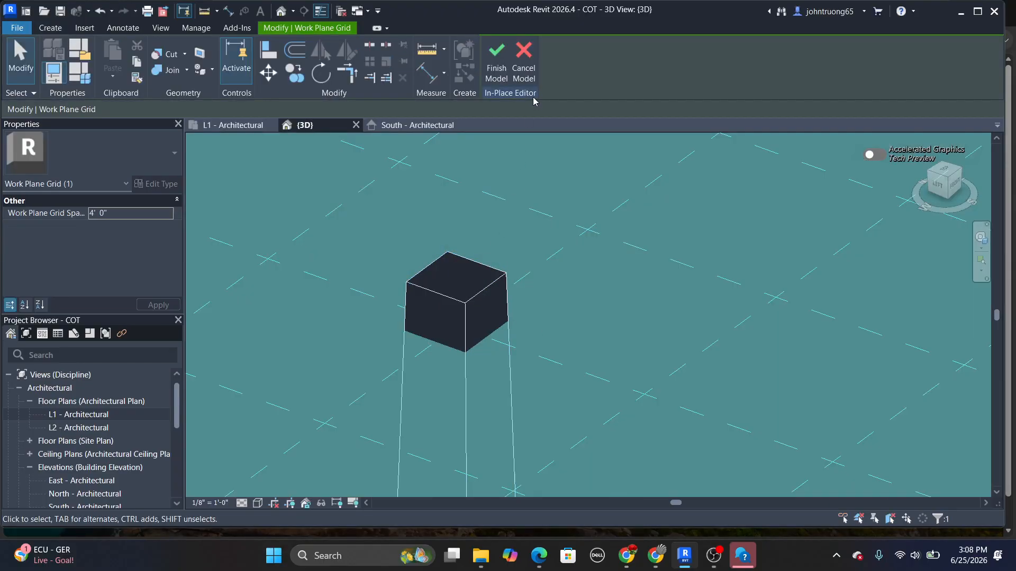
Open the South - Architectural elevation at the top of the tapered shaft
scroll(529, 280, down, 3)
middle_drag(540, 291, 557, 235)
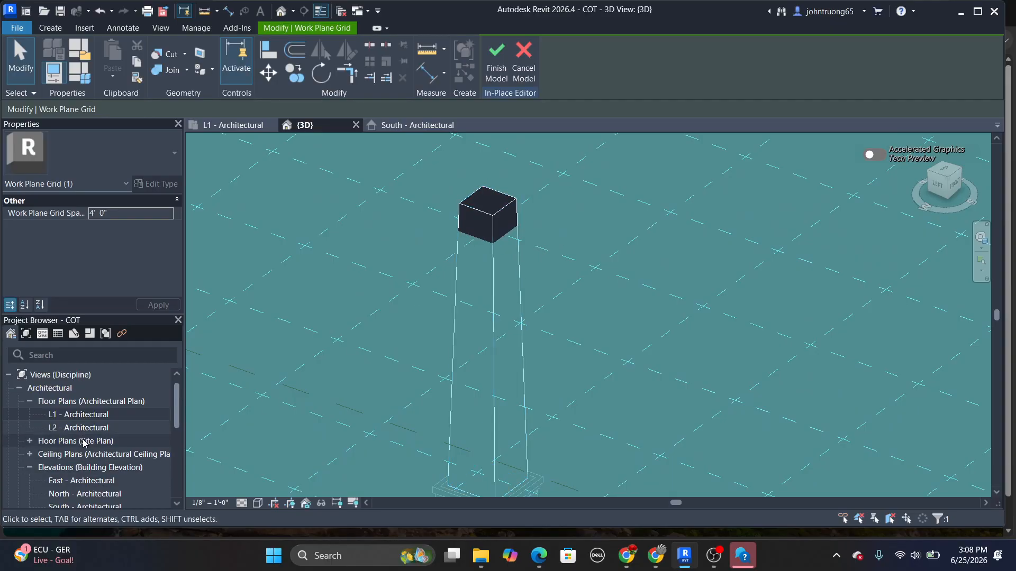
scroll(90, 442, down, 4)
scroll(95, 448, up, 2)
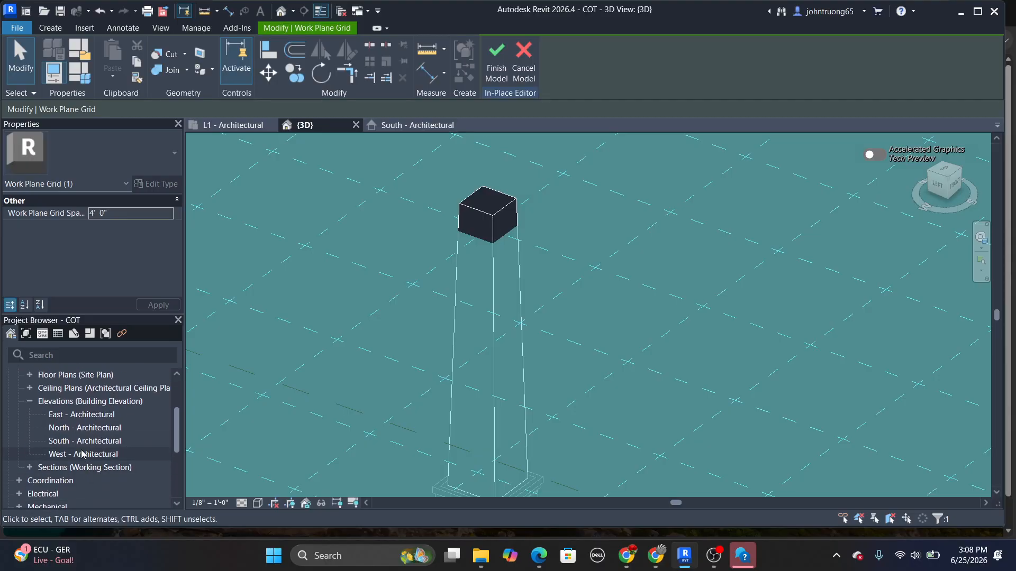
click(82, 443)
double_click(82, 442)
scroll(576, 280, up, 4)
scroll(580, 273, up, 3)
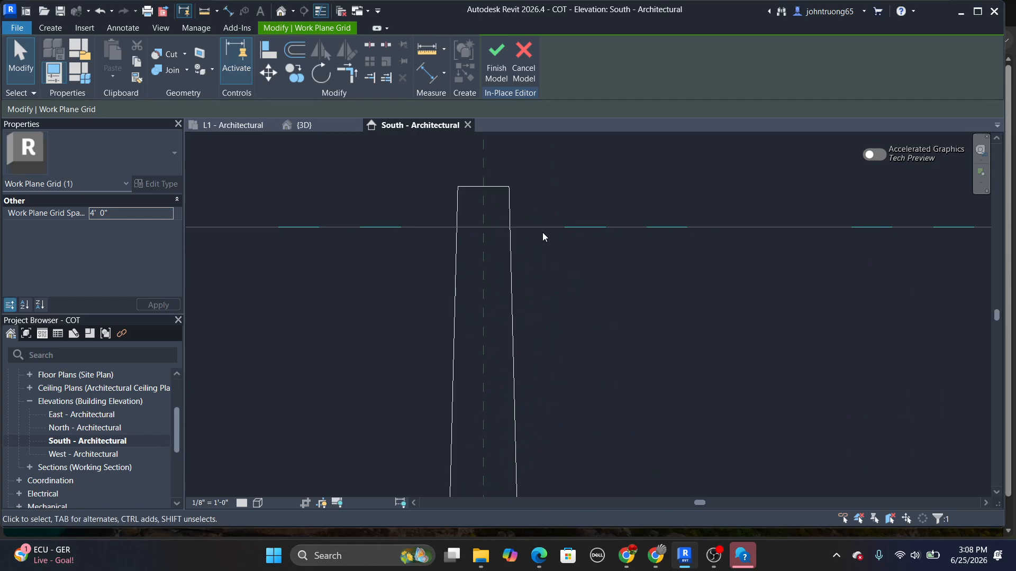
Lower the top of the tapered blend to the level L2 line, giving it a depth of 9' 0"
click(498, 186)
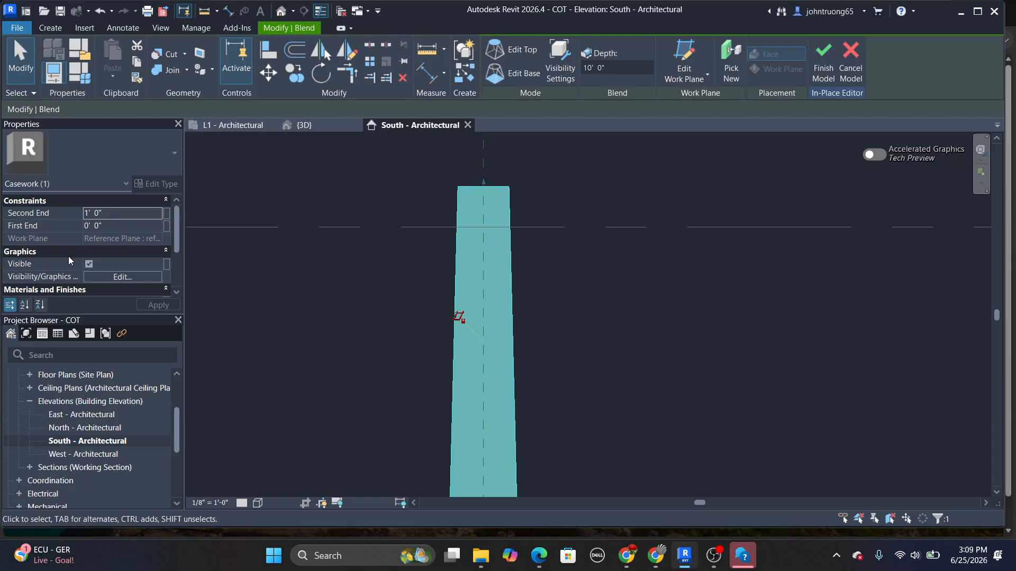
drag(484, 182, 483, 227)
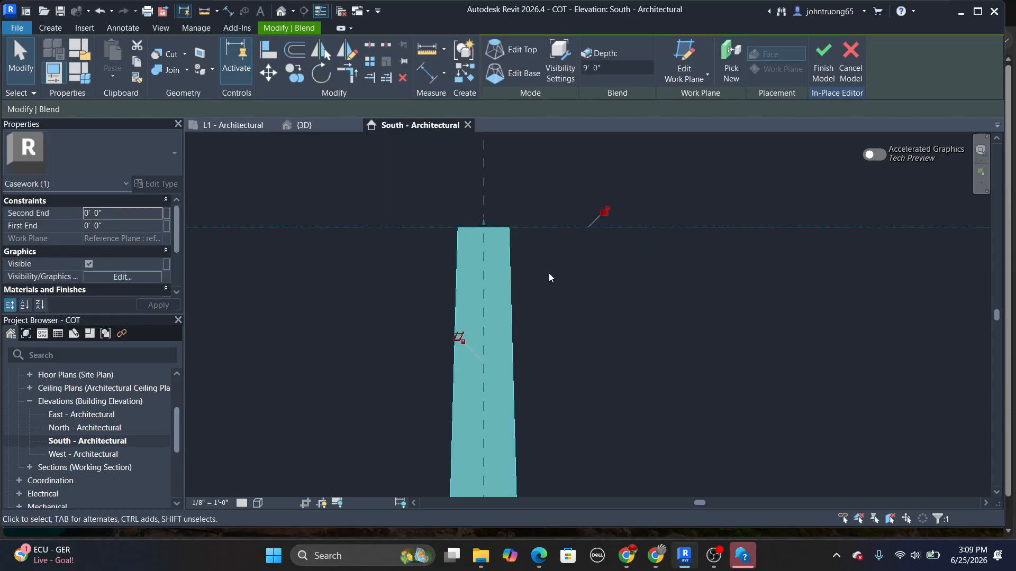
click(549, 273)
scroll(561, 306, down, 5)
middle_drag(582, 316, 475, 333)
scroll(434, 303, up, 3)
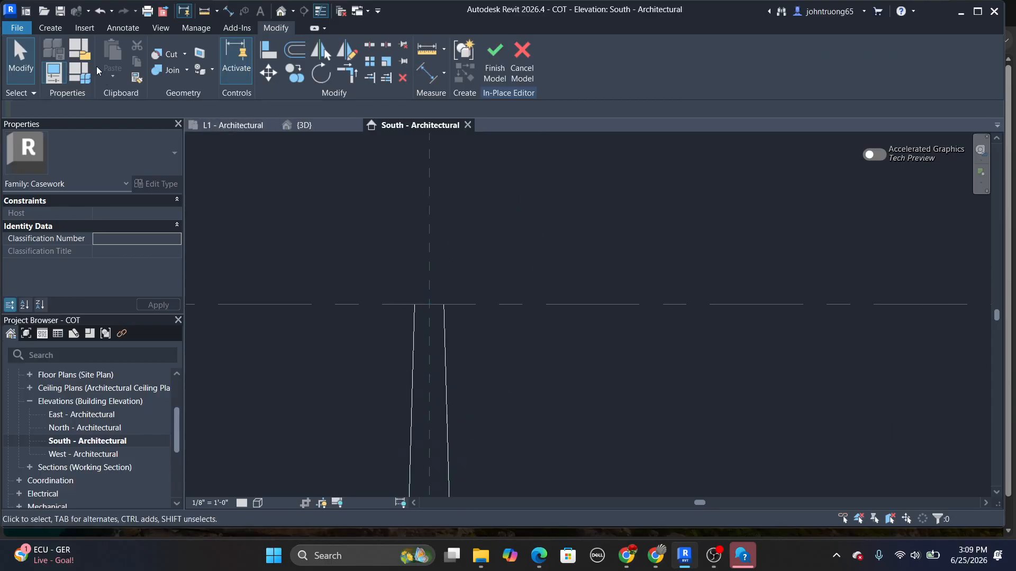
Return to the 3D view and hide the work plane grid around the shaft's top
click(281, 10)
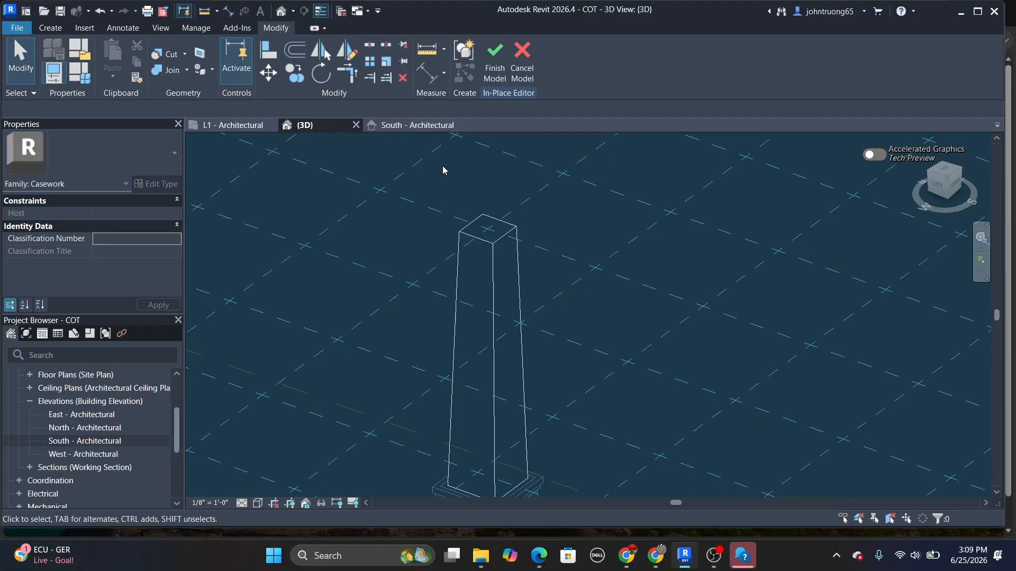
scroll(489, 244, up, 3)
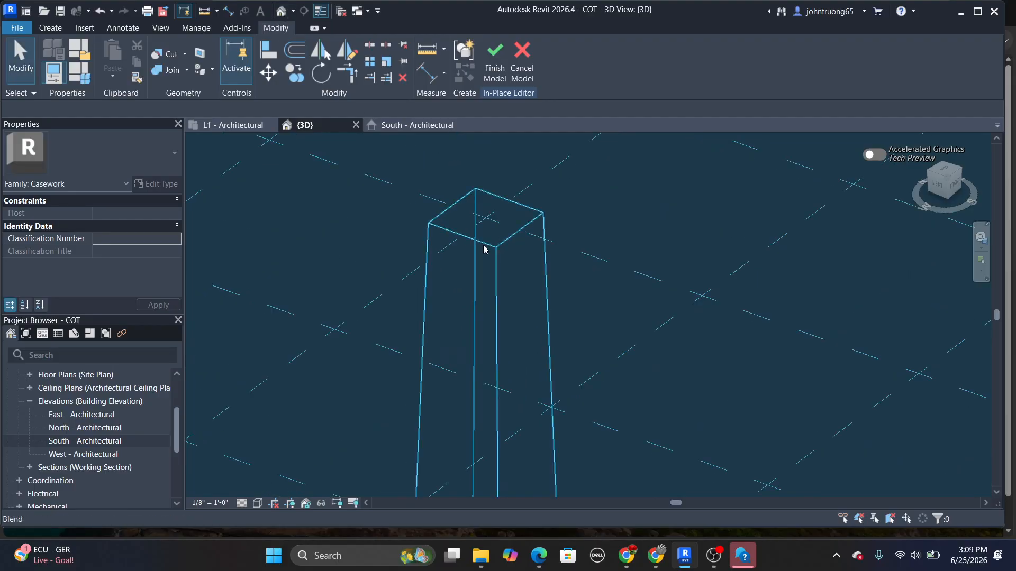
click(50, 29)
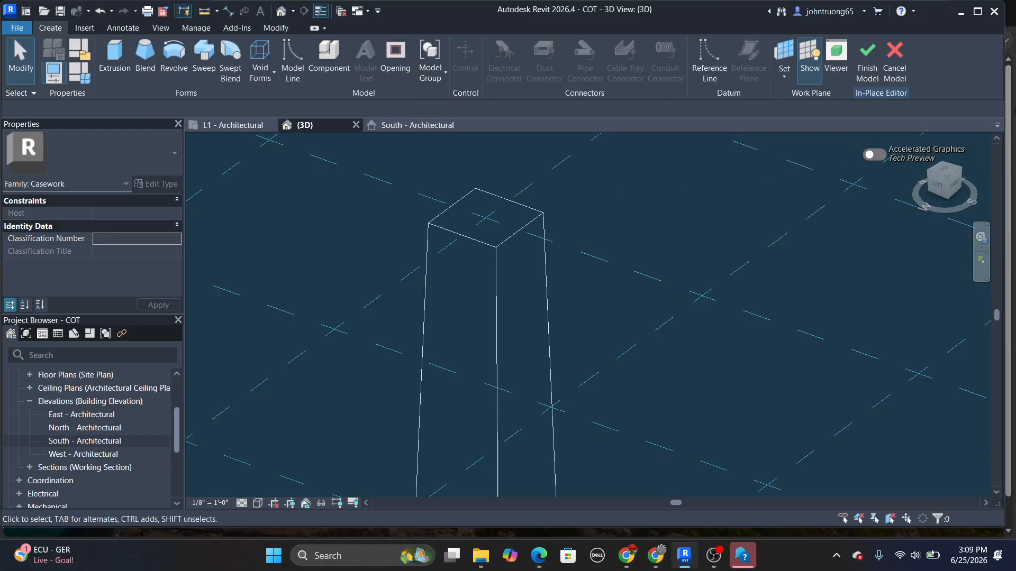
click(815, 70)
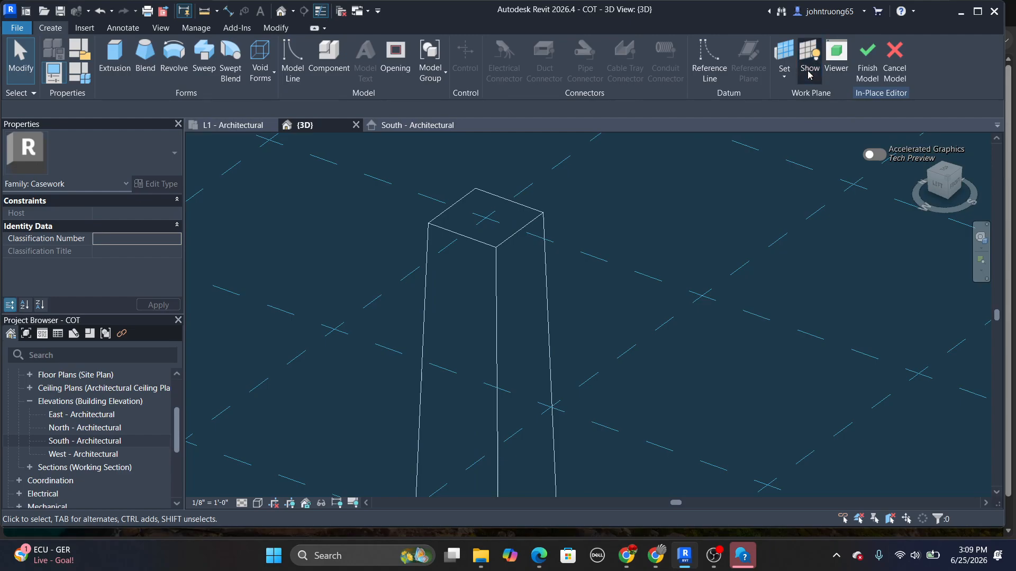
click(813, 72)
scroll(617, 220, down, 5)
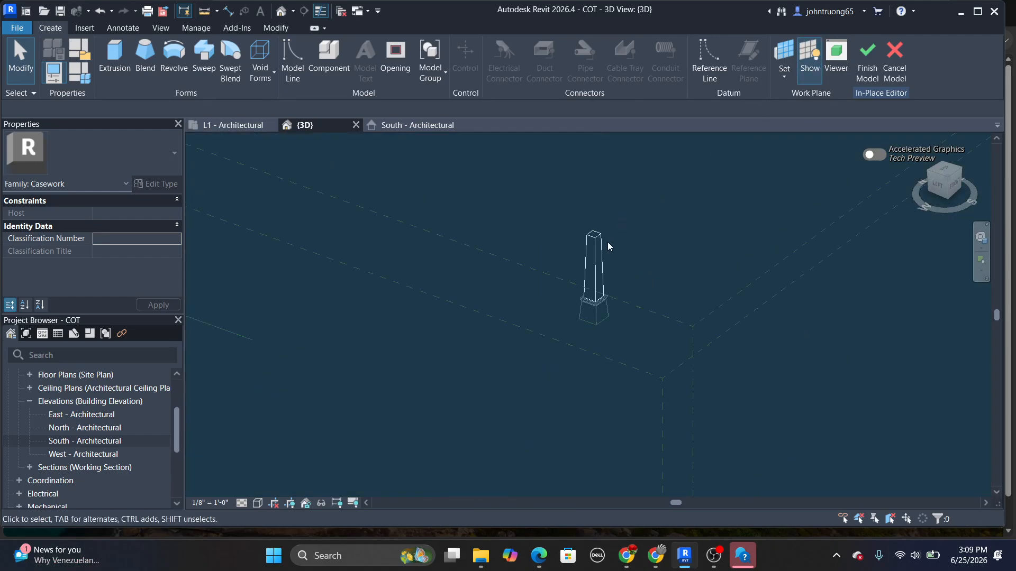
click(809, 58)
scroll(558, 256, up, 5)
middle_drag(564, 260, 534, 288)
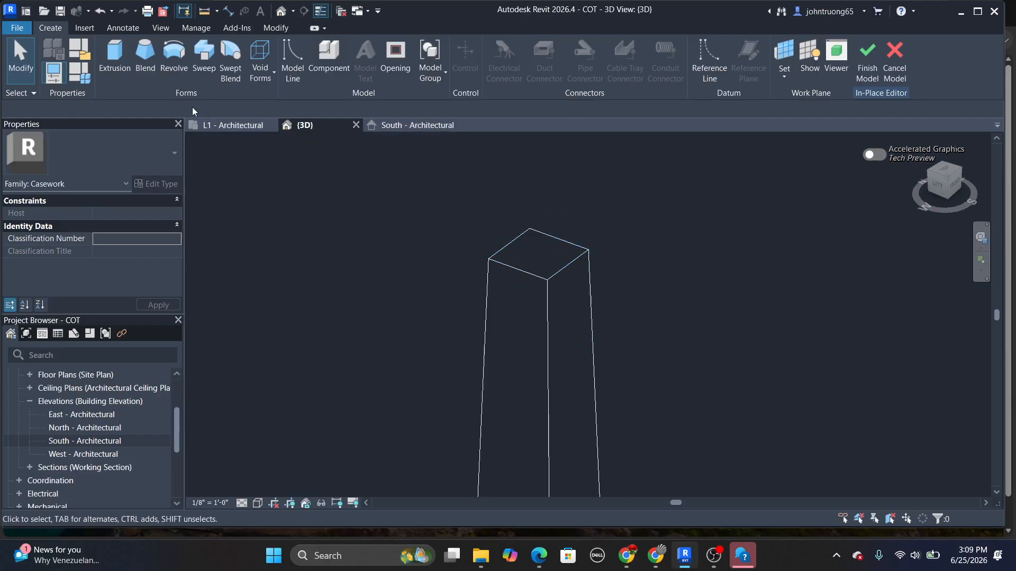
Start a Sweep and use the four top edges of the shaft as its closed path
click(204, 58)
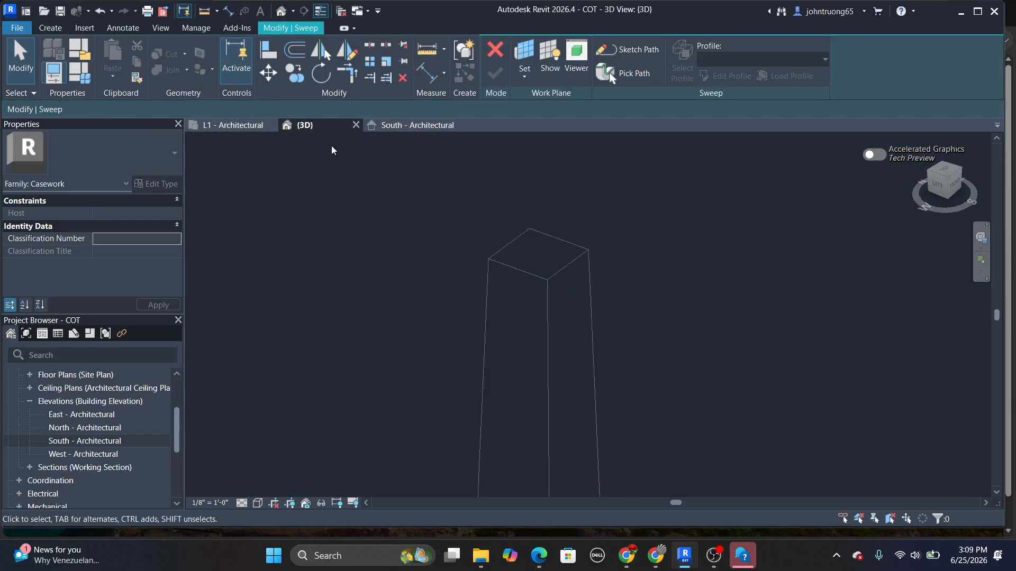
click(626, 49)
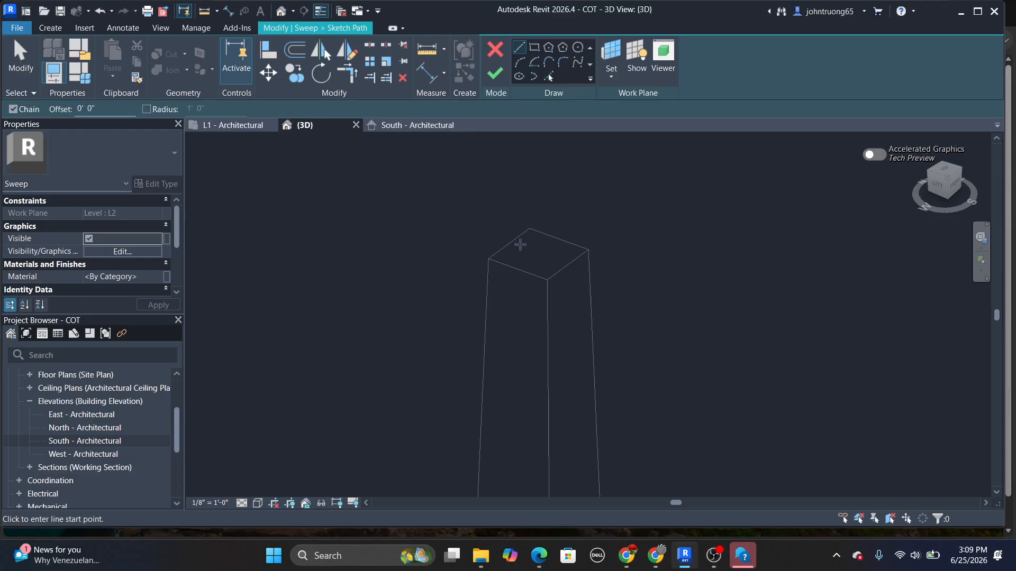
click(548, 76)
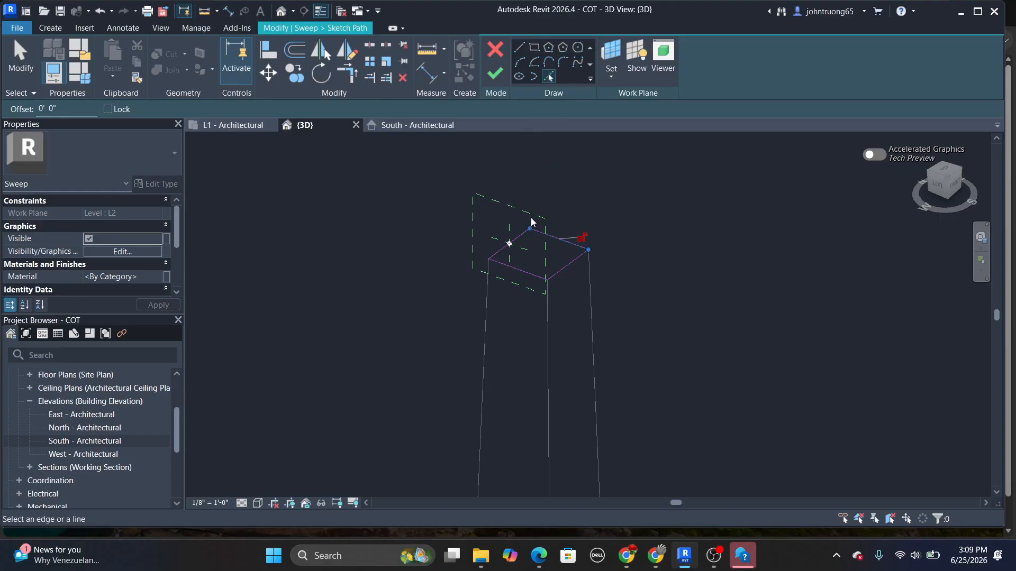
click(495, 78)
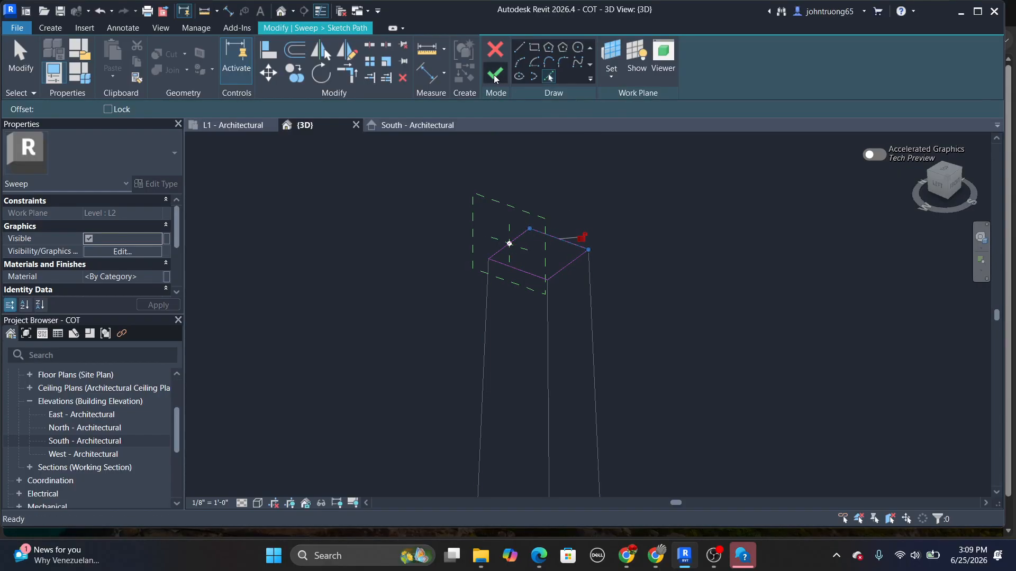
Sketch a closed stepped sweep profile about 0.33 inch tall, starting at the path point and hanging down outside the shaft, narrower at its lower part
scroll(512, 251, up, 3)
scroll(513, 251, up, 5)
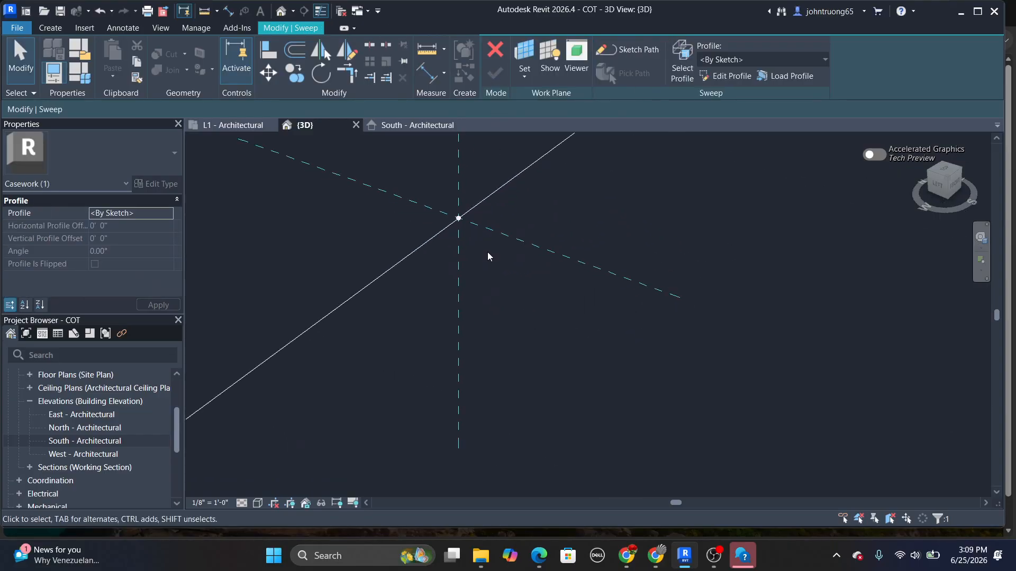
mouse_move(502, 250)
shift+middle_down()
mouse_move(621, 233)
mouse_move(585, 190)
shift+middle_up()
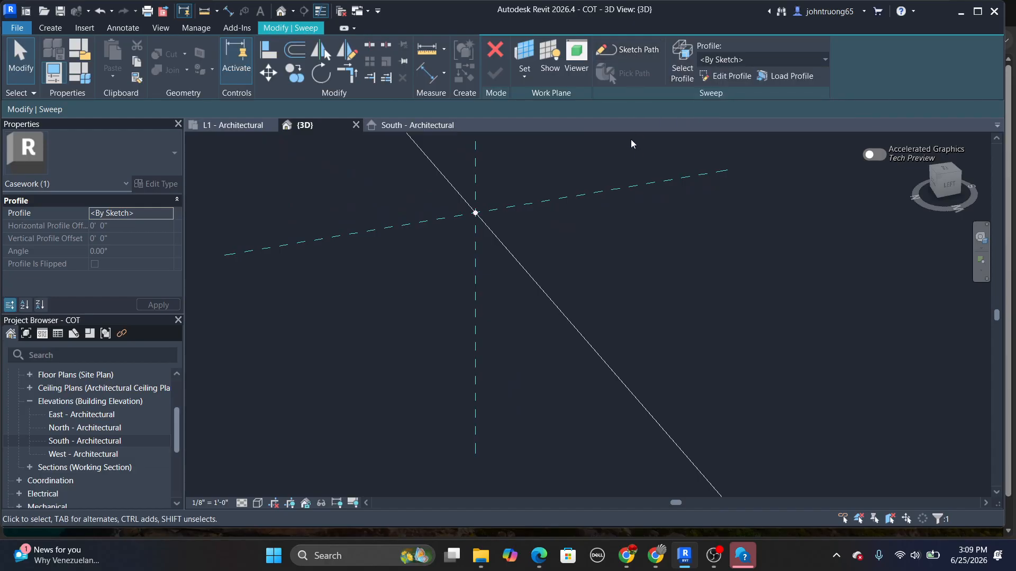
click(726, 75)
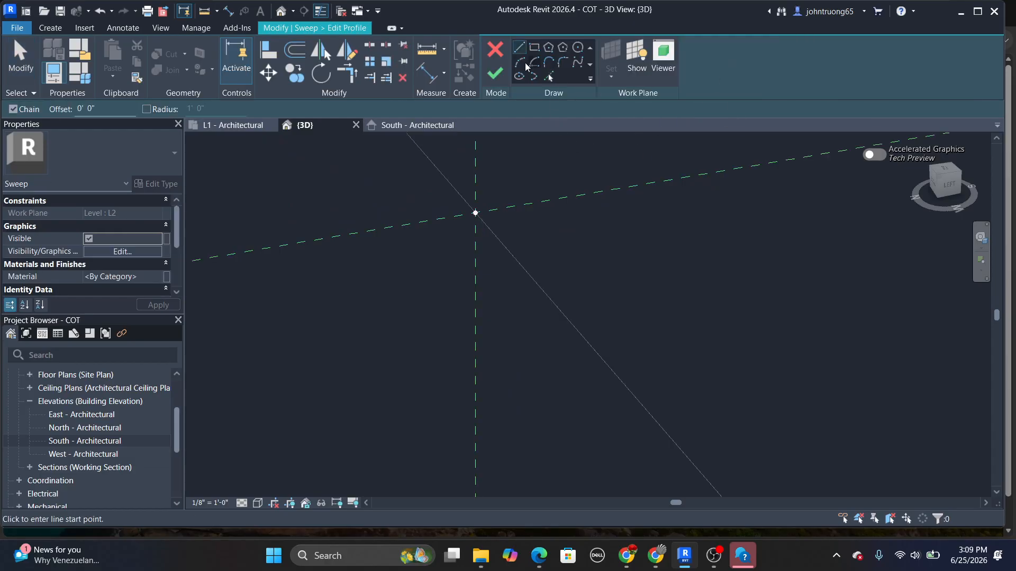
click(493, 203)
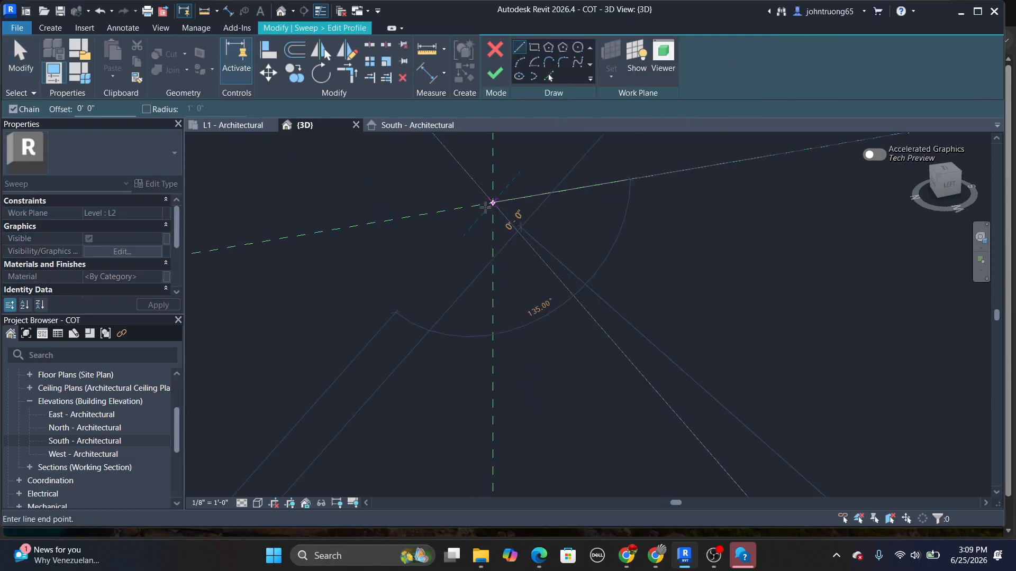
click(439, 211)
click(440, 283)
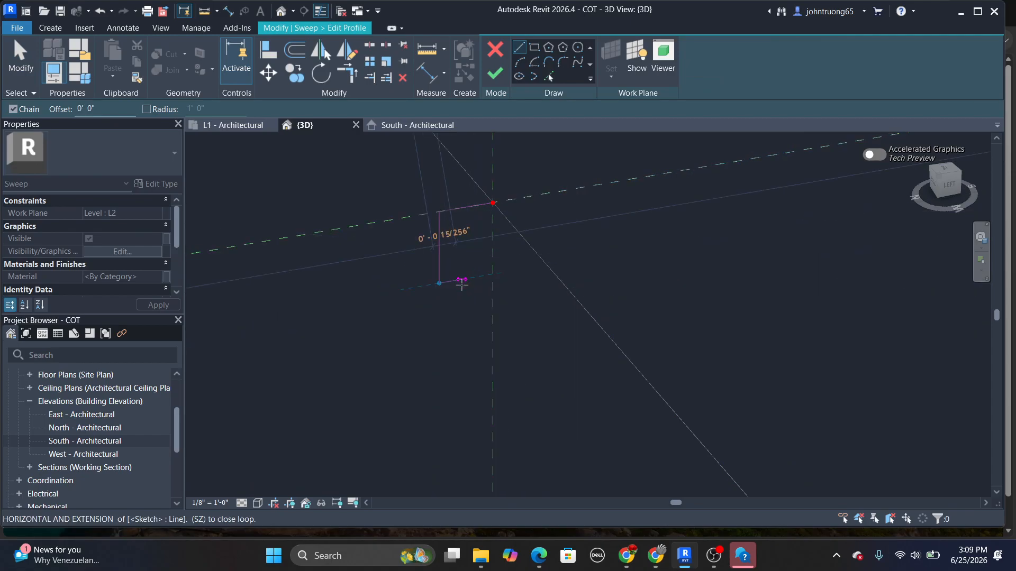
click(461, 281)
click(461, 333)
click(493, 328)
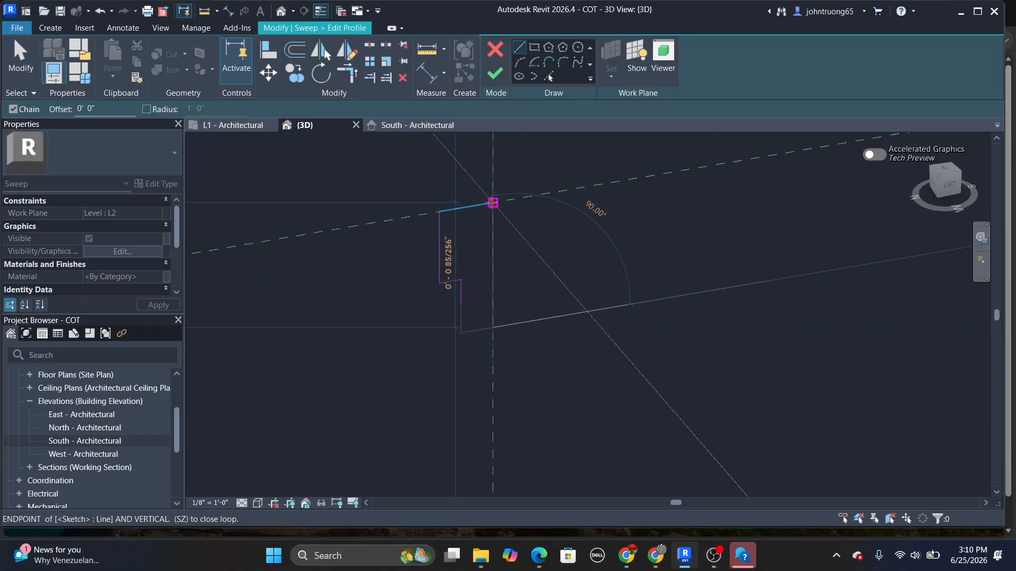
click(493, 202)
Finish the stepped profile and complete the sweep around the top of the shaft
click(495, 75)
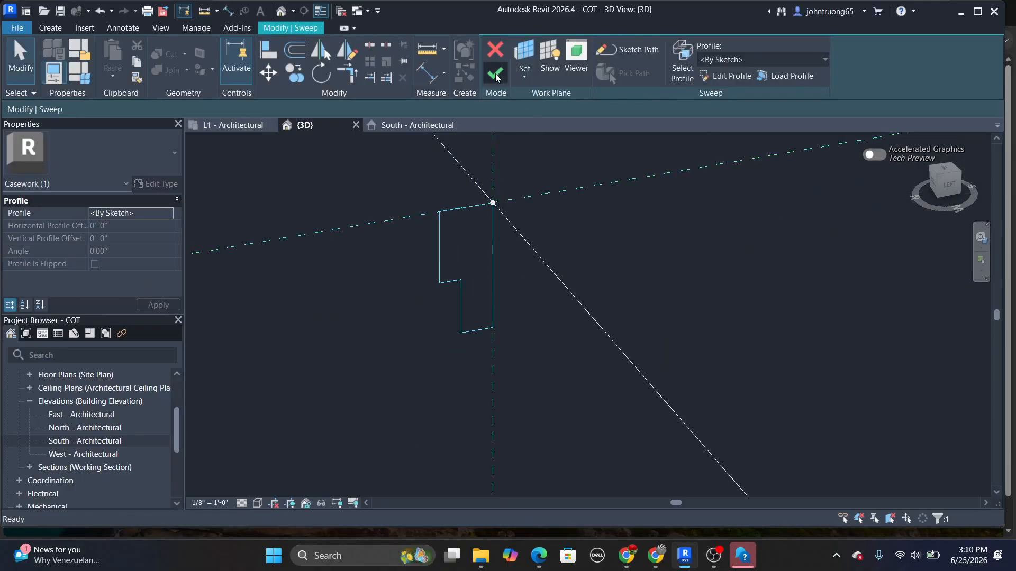
click(496, 75)
scroll(355, 260, down, 5)
shift+middle_drag(445, 373, 451, 404)
scroll(371, 323, up, 4)
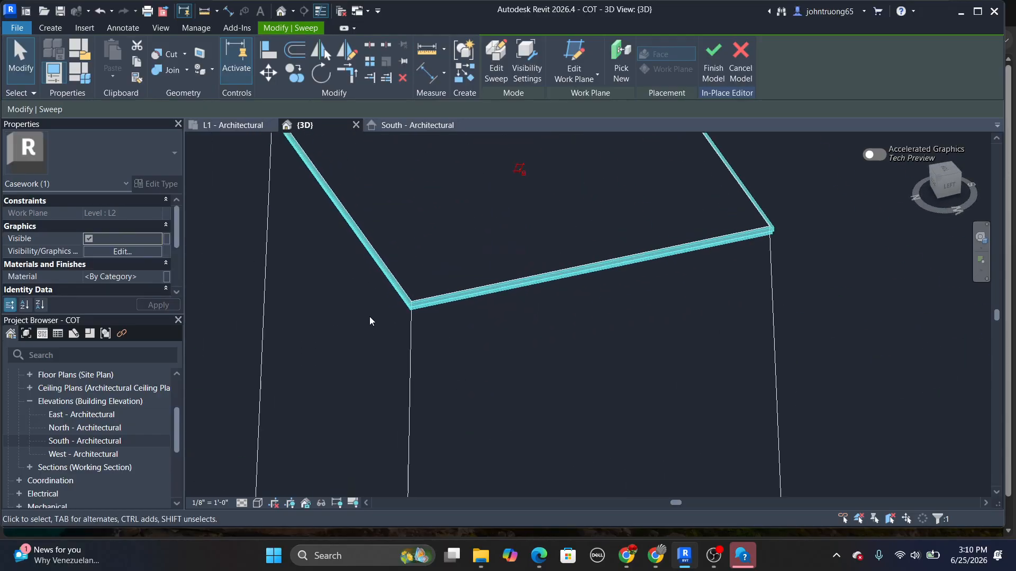
click(397, 272)
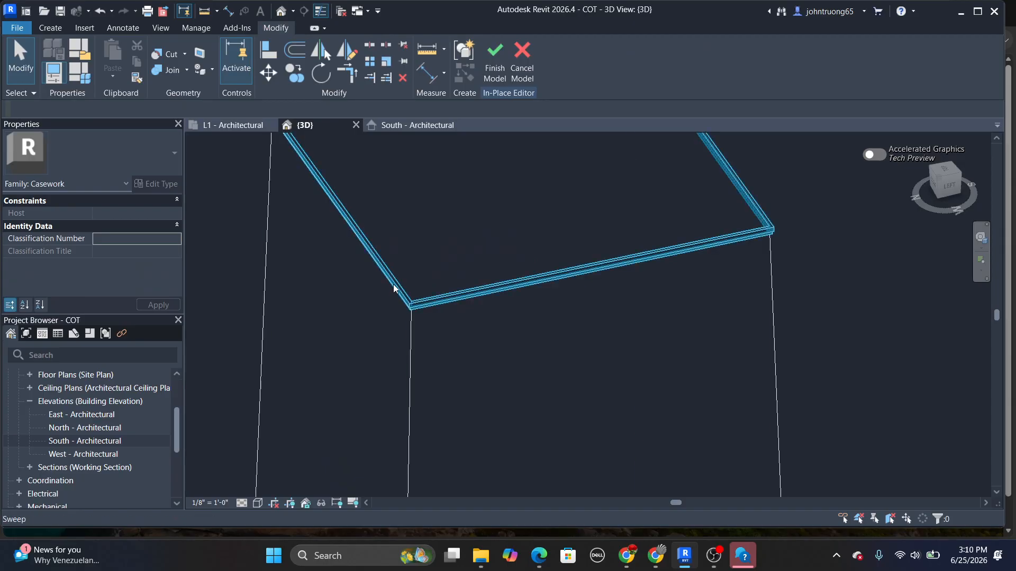
Reopen the top trim sweep's profile sketch for editing and delete all of its lines
click(393, 286)
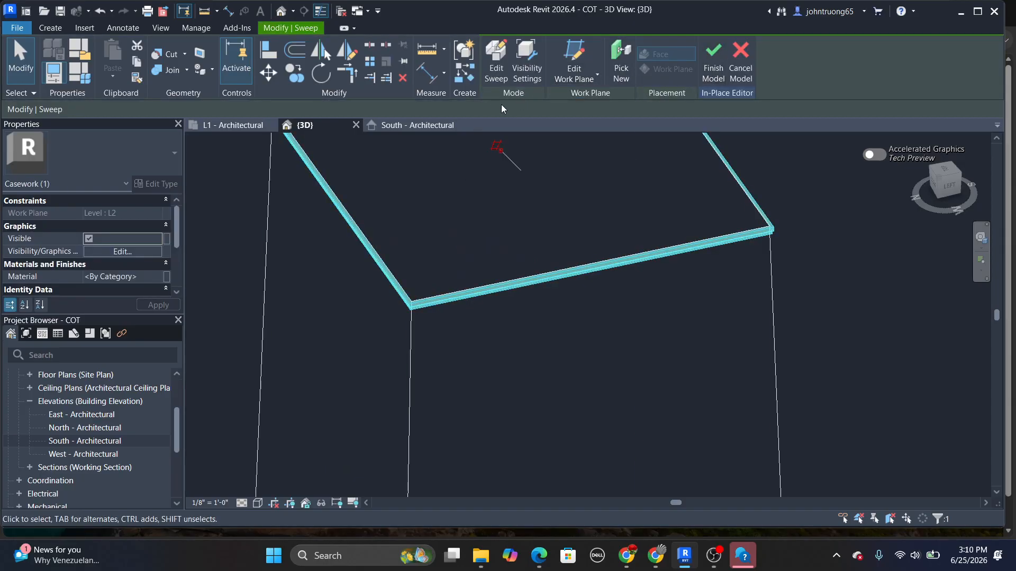
click(498, 77)
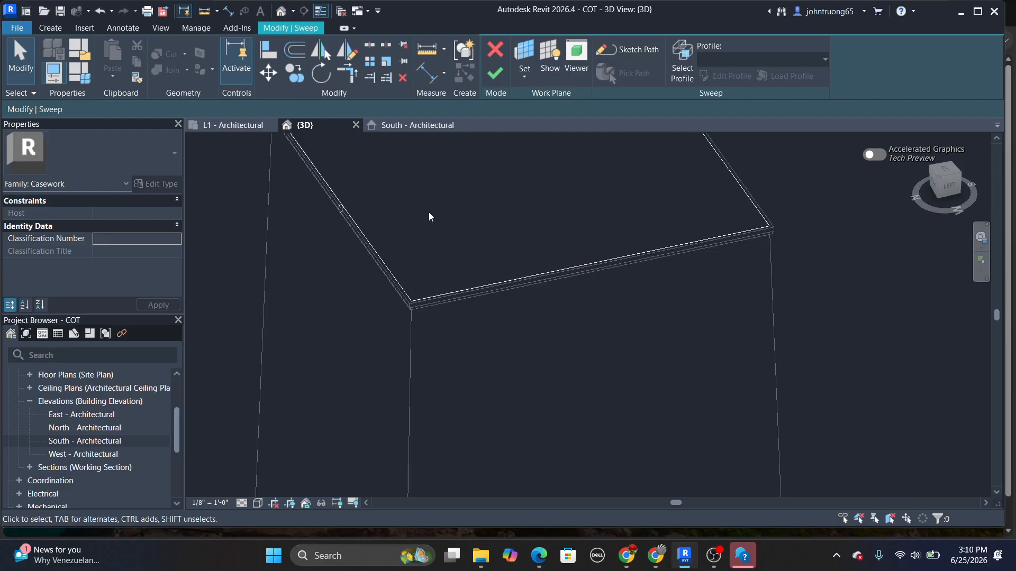
scroll(350, 230, up, 6)
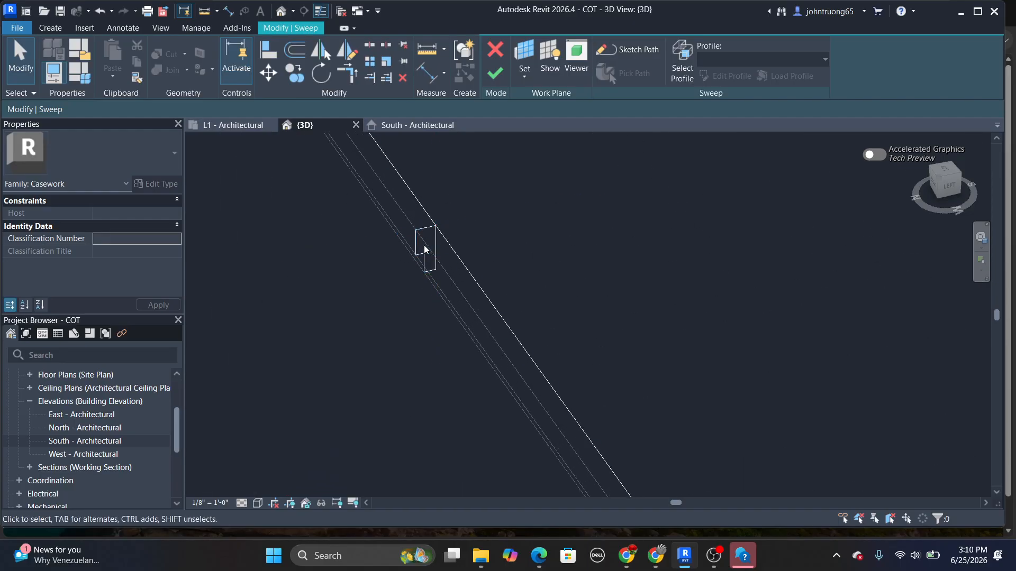
click(416, 249)
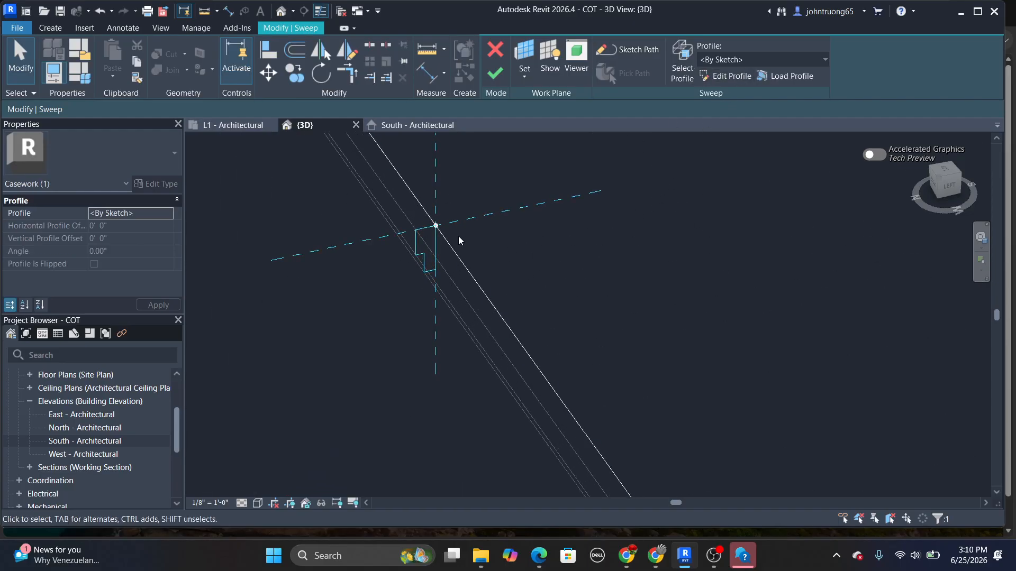
click(733, 76)
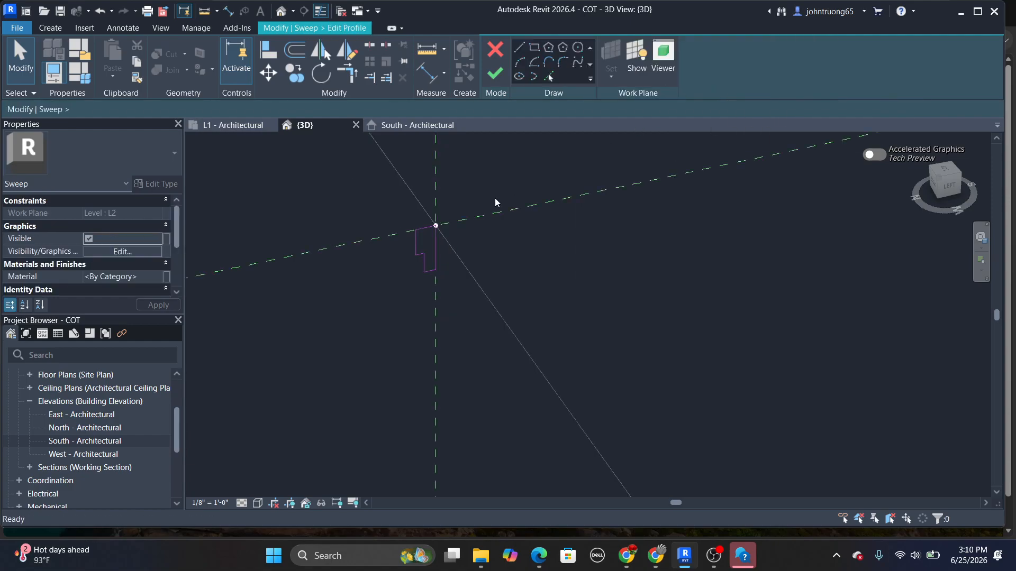
middle_drag(455, 261, 475, 232)
drag(407, 178, 469, 276)
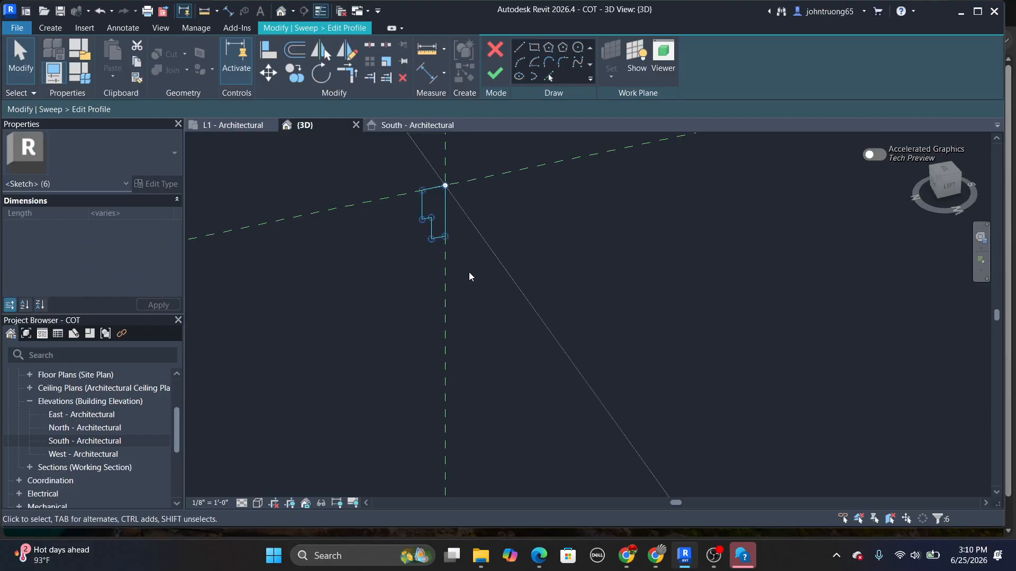
key(Delete)
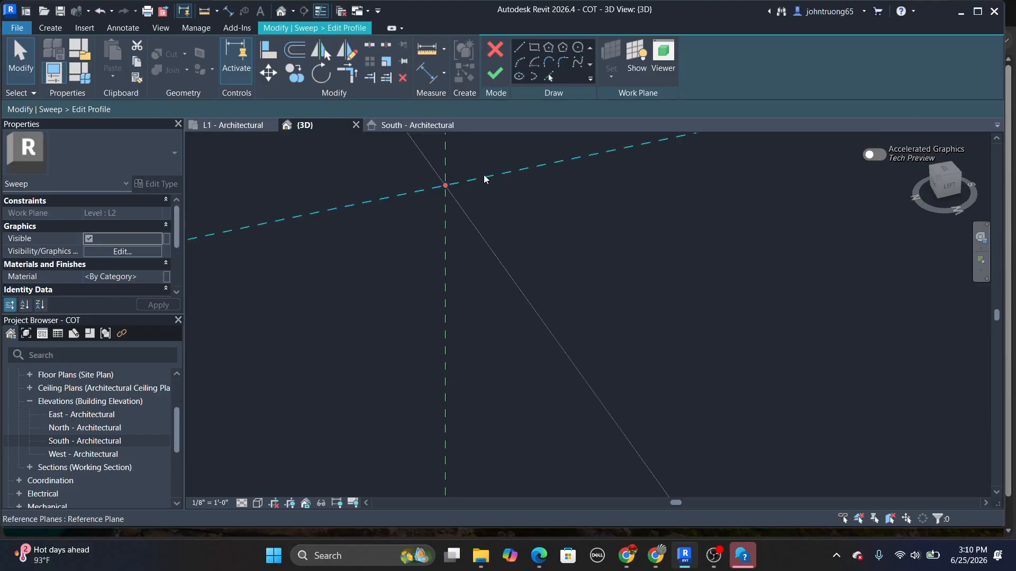
Sketch a larger closed stepped profile hanging from the path point, with a 4-inch-high upper part and a lower part about 61/64 inch wide
click(520, 53)
click(445, 185)
middle_drag(285, 219, 421, 196)
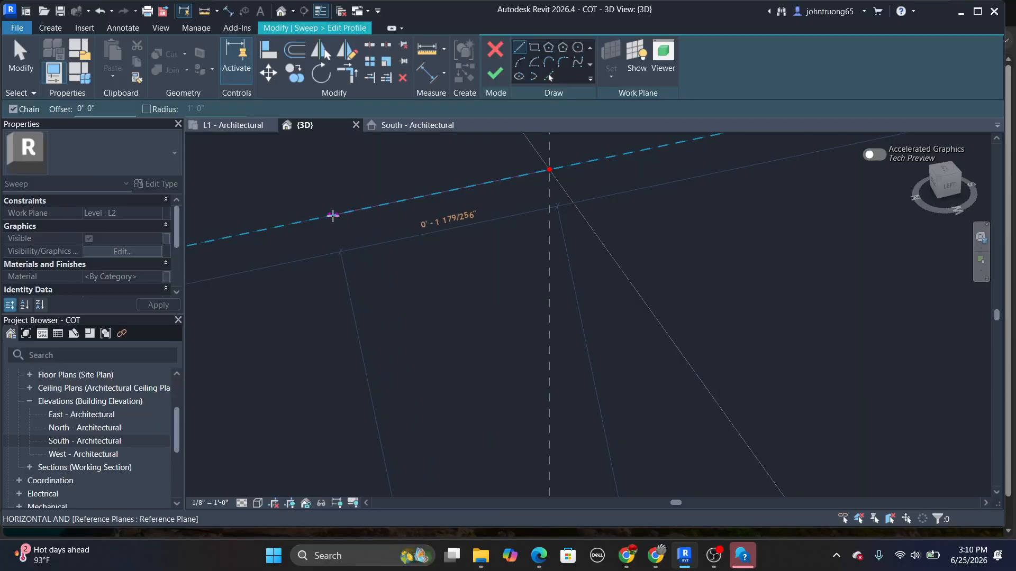
click(352, 211)
scroll(338, 300, down, 2)
scroll(338, 301, up, 1)
middle_drag(338, 301, 378, 165)
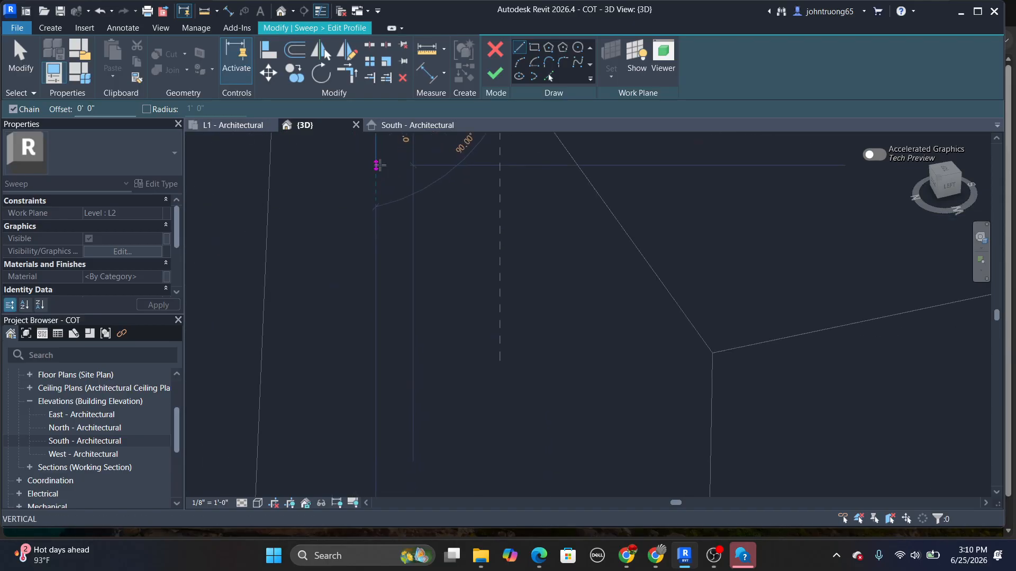
scroll(371, 309, down, 5)
middle_drag(394, 215, 383, 274)
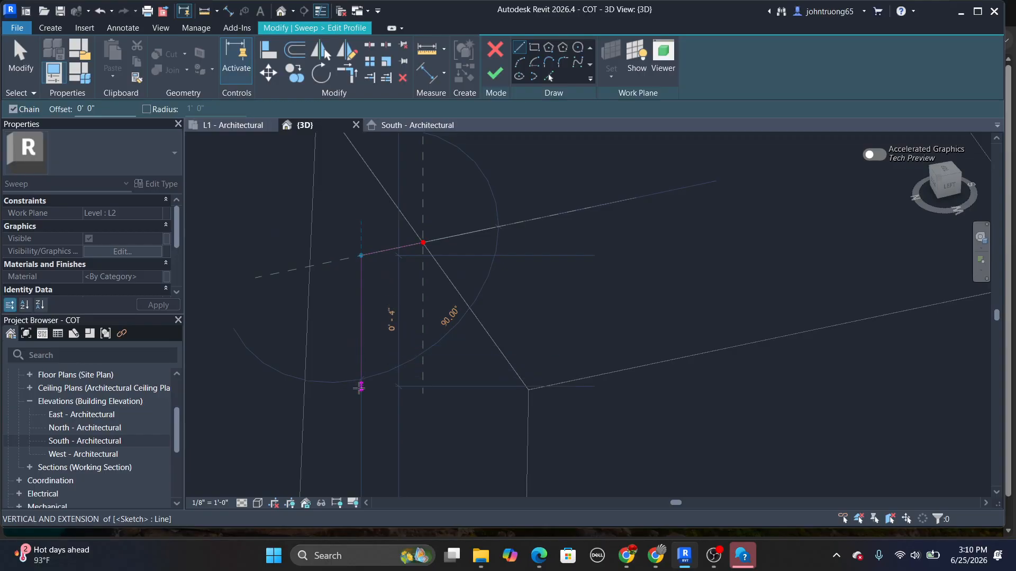
click(361, 386)
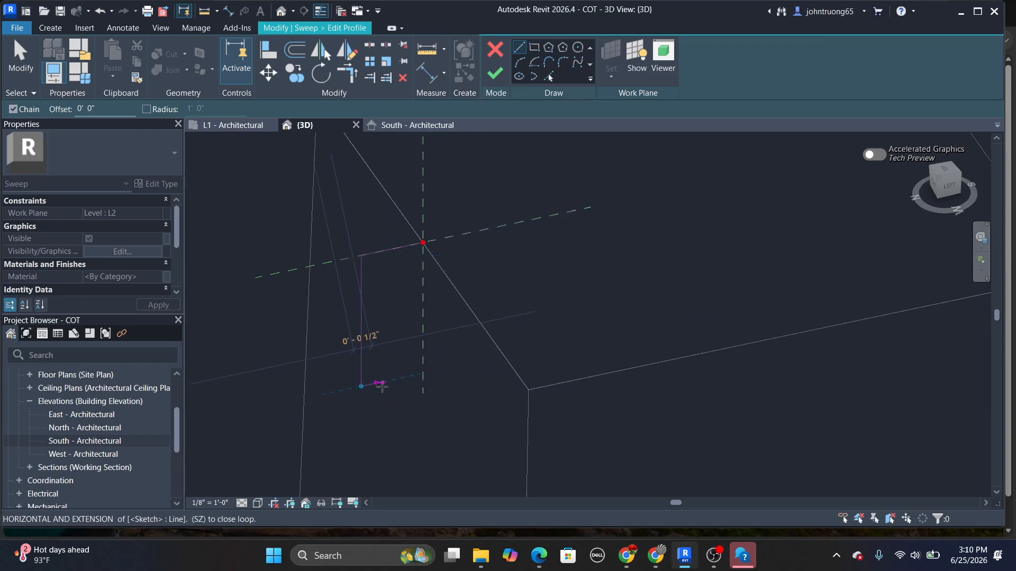
click(388, 380)
middle_drag(390, 408, 376, 288)
click(375, 370)
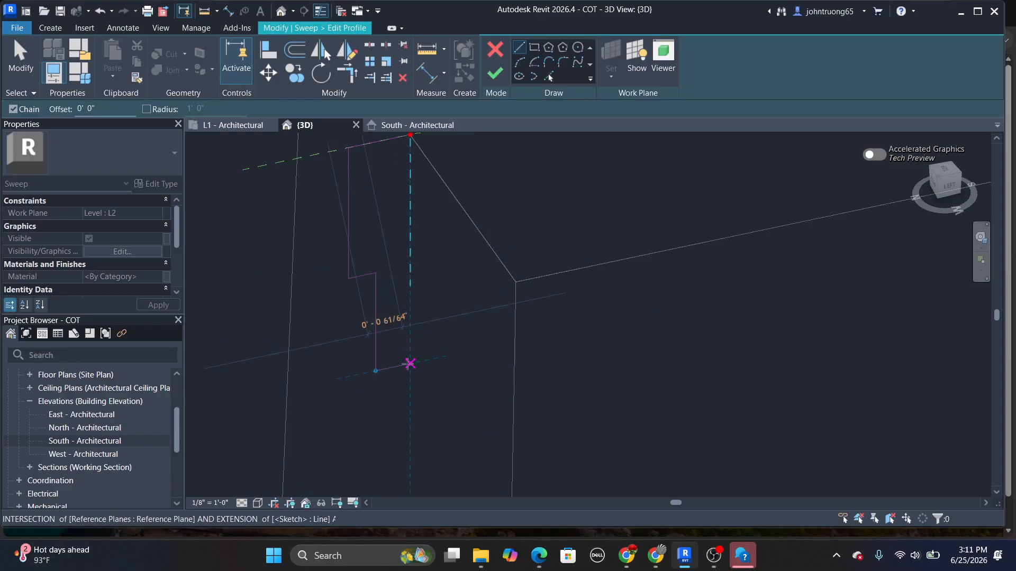
click(410, 364)
click(410, 135)
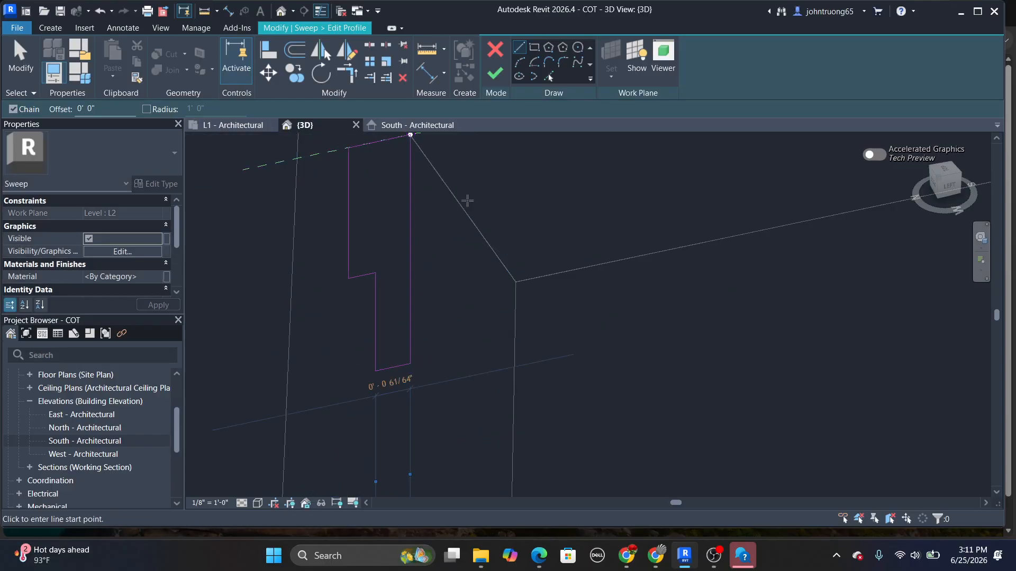
Move the profile's upper outer vertical line outward so the ledge becomes 1 1/2 inches wide
click(21, 58)
middle_drag(401, 232, 470, 254)
click(418, 237)
drag(419, 237, 397, 248)
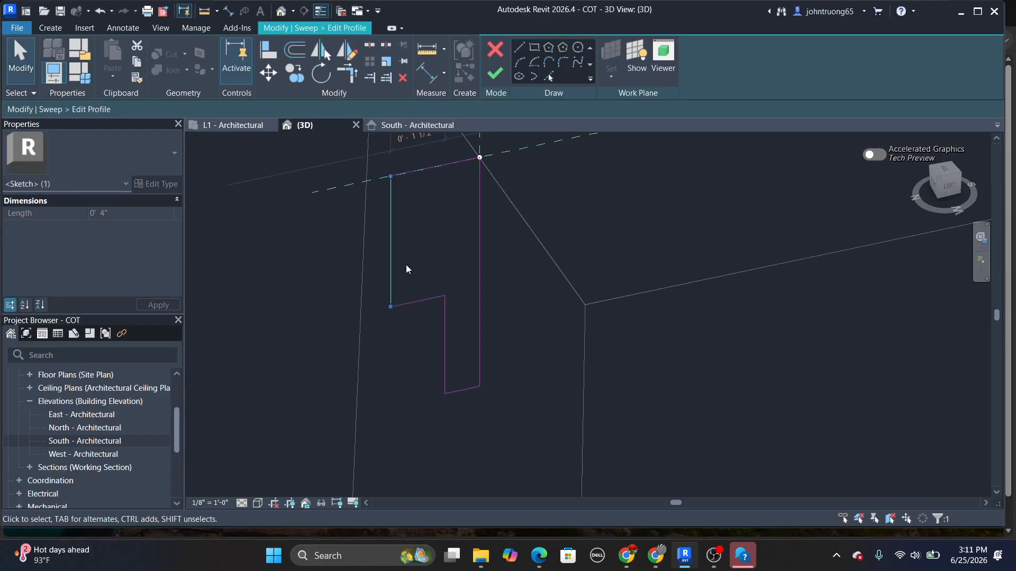
Sketch helper lines from the ledge's midpoint, about 1 3/4 inches straight down and across to the lower part's outer line
click(520, 48)
click(418, 302)
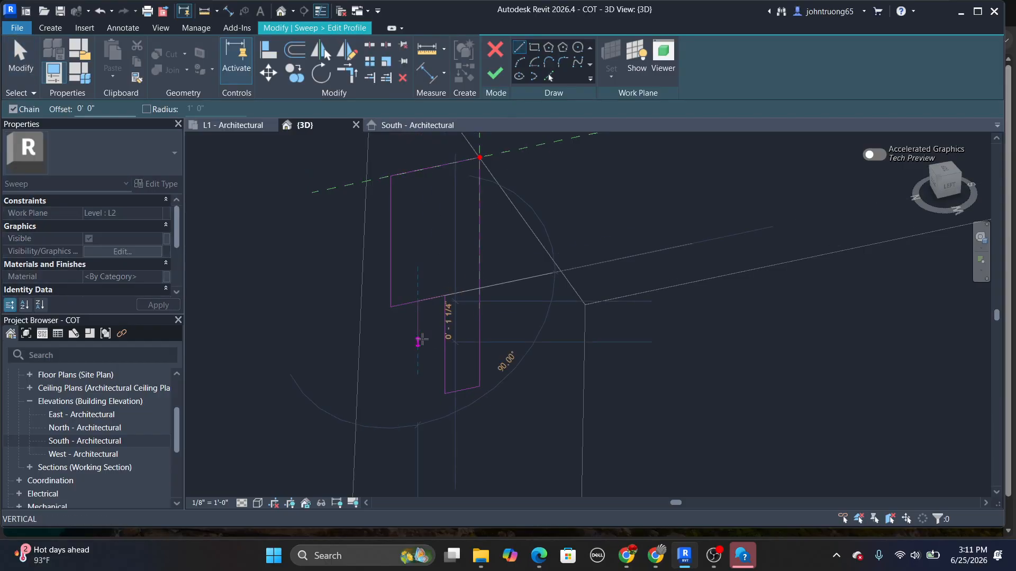
click(418, 358)
click(445, 353)
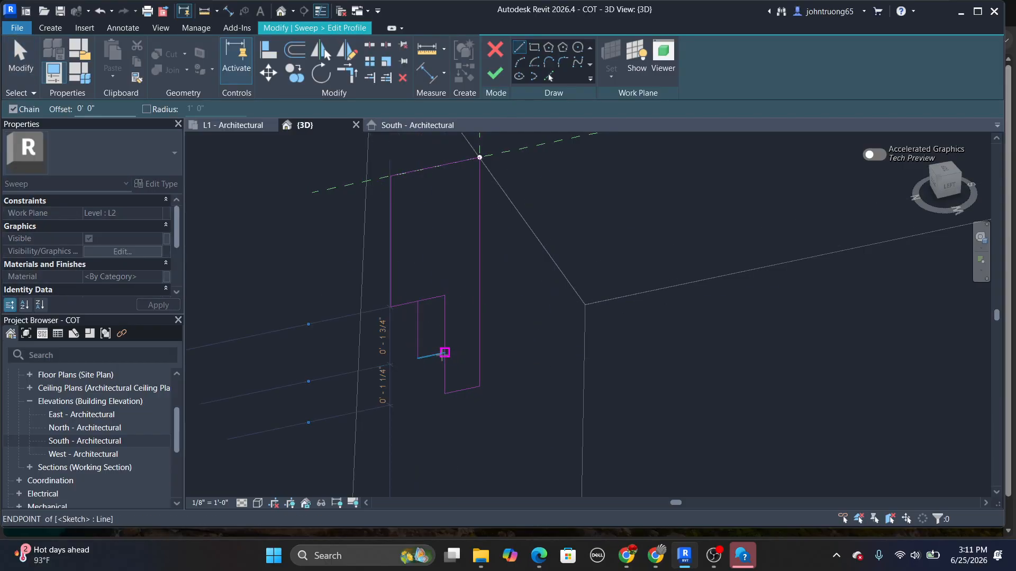
Draw an outward-bulging arc from the ledge's midpoint to the helper line's end on the lower part's outer line
click(520, 62)
click(417, 301)
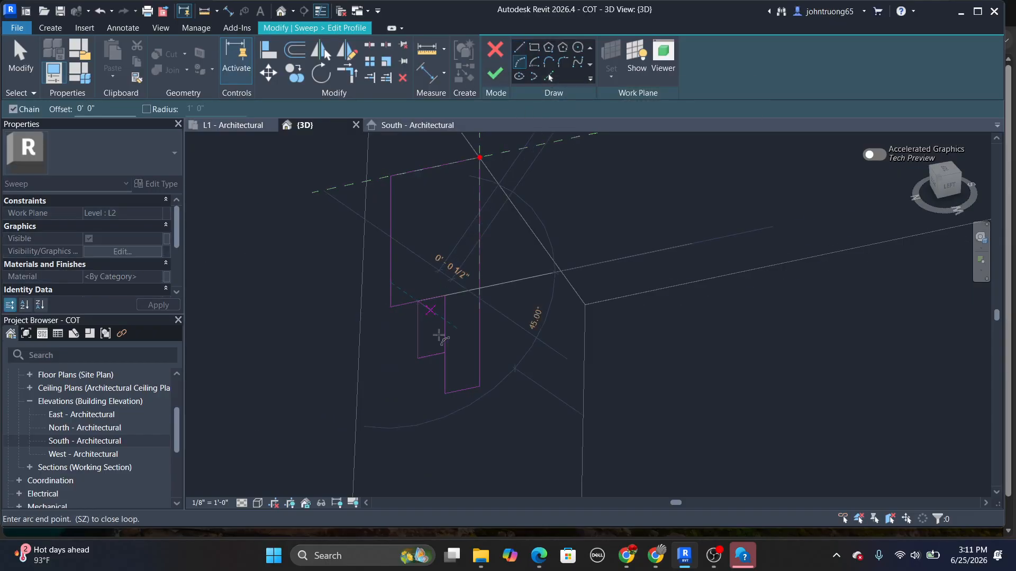
click(432, 341)
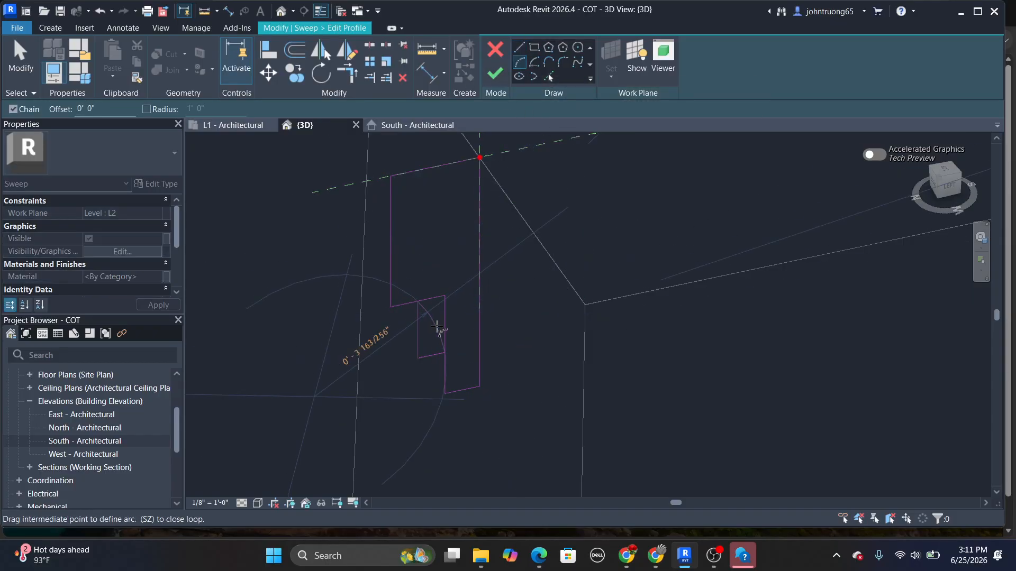
click(437, 329)
scroll(442, 319, up, 2)
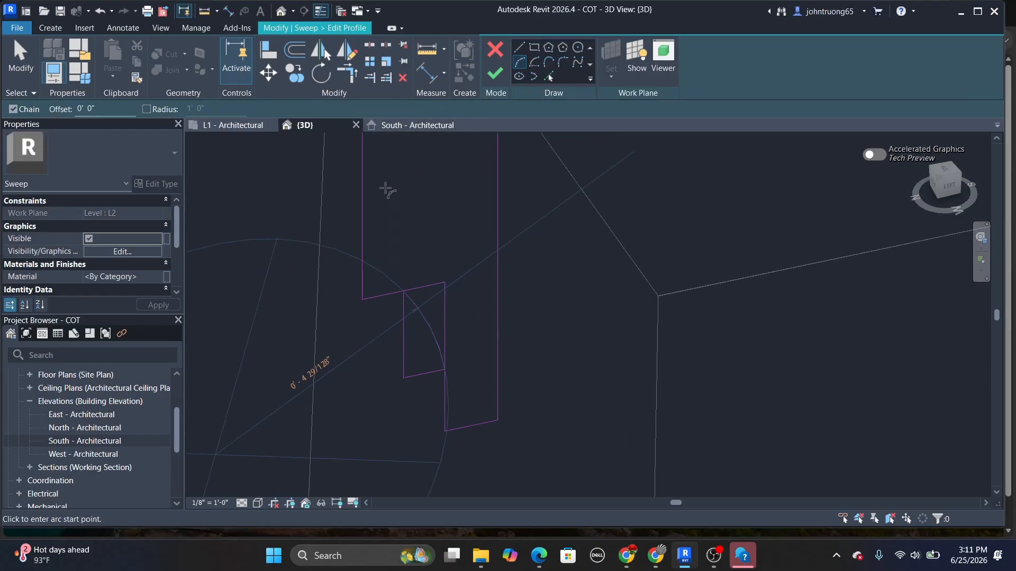
key(Escape)
key(Escape)
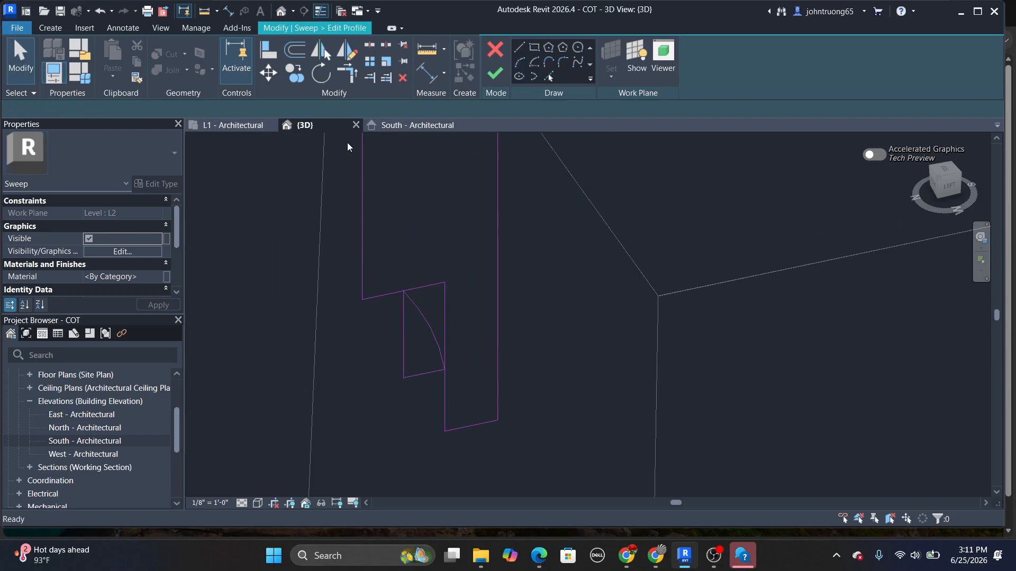
Delete the vertical and horizontal helper lines beside the arc
click(404, 318)
key(Delete)
scroll(439, 350, up, 3)
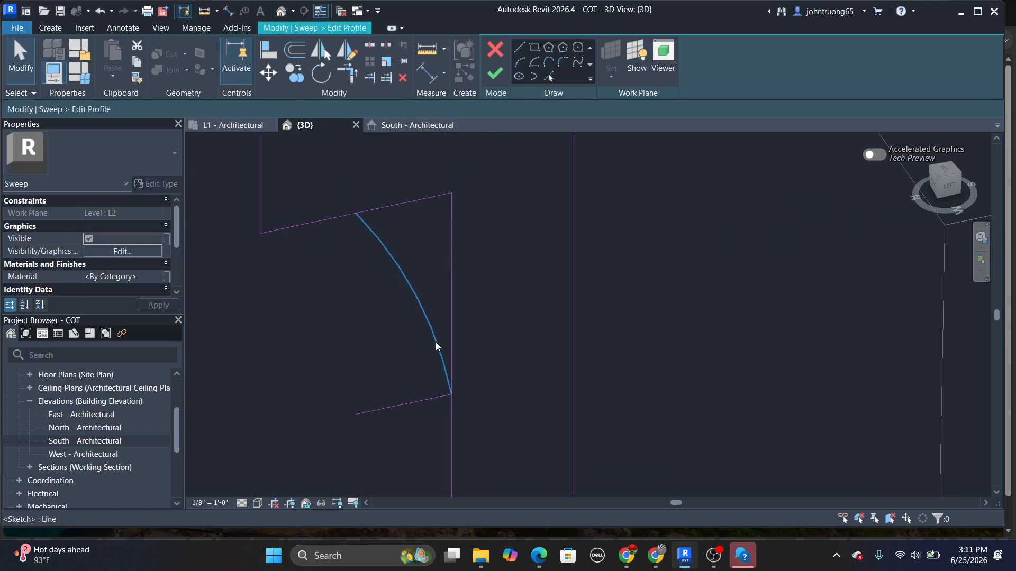
click(438, 346)
mouse_move(451, 394)
mouse_down()
mouse_move(441, 397)
mouse_move(452, 392)
mouse_up()
click(474, 377)
scroll(468, 368, down, 3)
click(447, 383)
key(Delete)
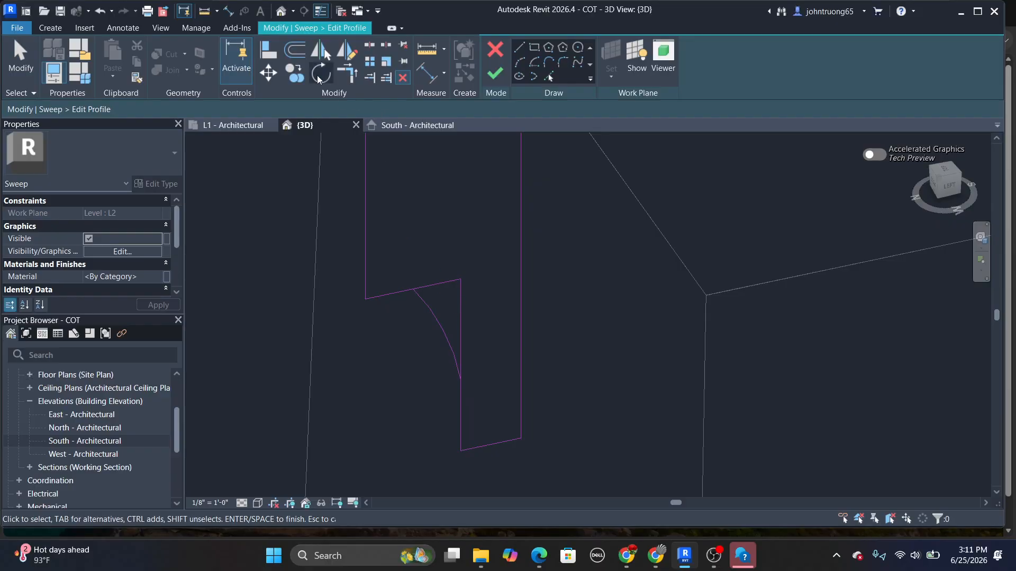
Trim the ledge line and the lower outer vertical line back to the ends of the arc
click(345, 77)
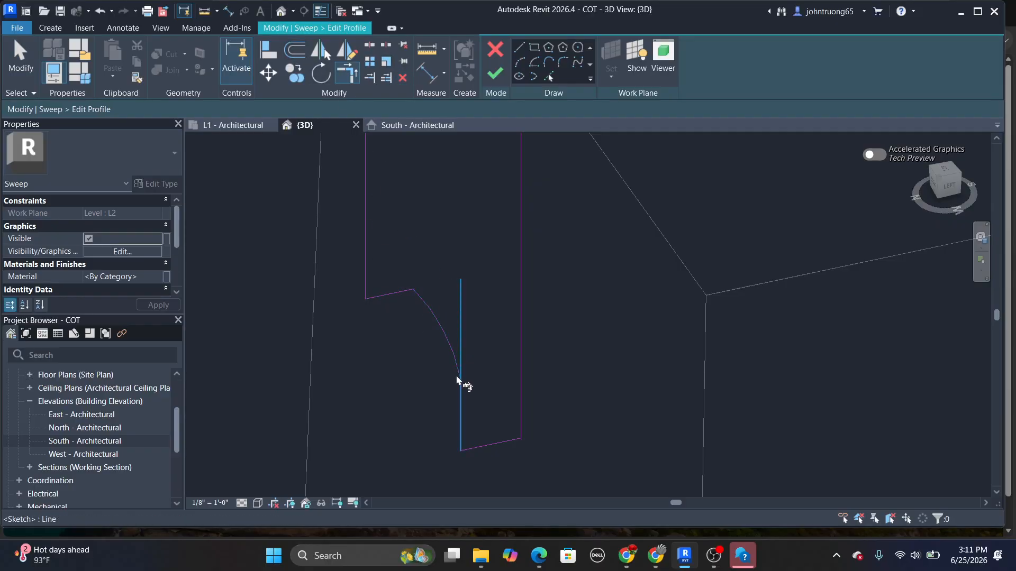
click(462, 394)
scroll(489, 348, down, 2)
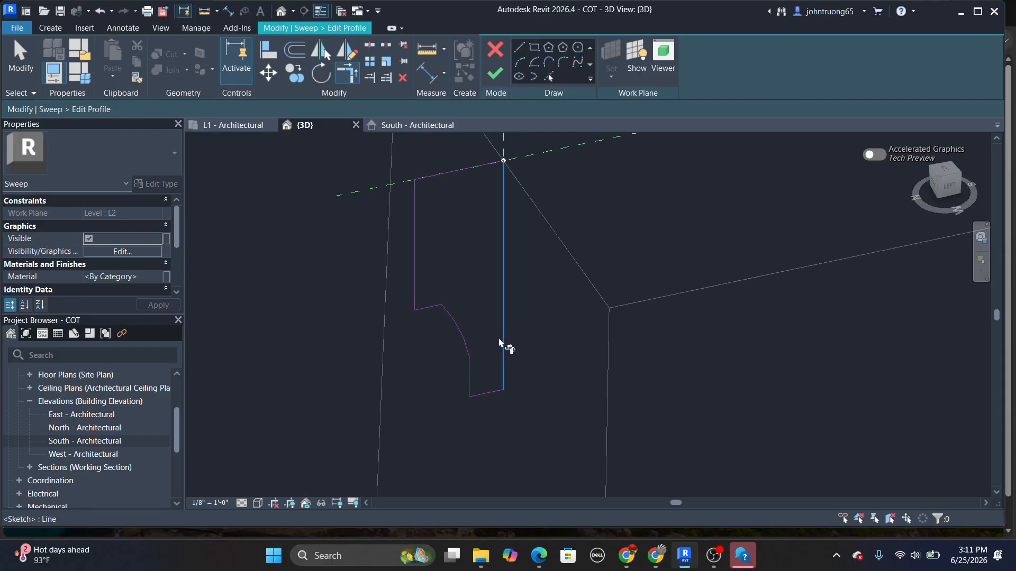
Sketch a 1/4 inch step inward from the arc's lower end with a vertical line past the bottom edge, and delete the old outer line
click(519, 48)
scroll(473, 361, up, 2)
click(467, 369)
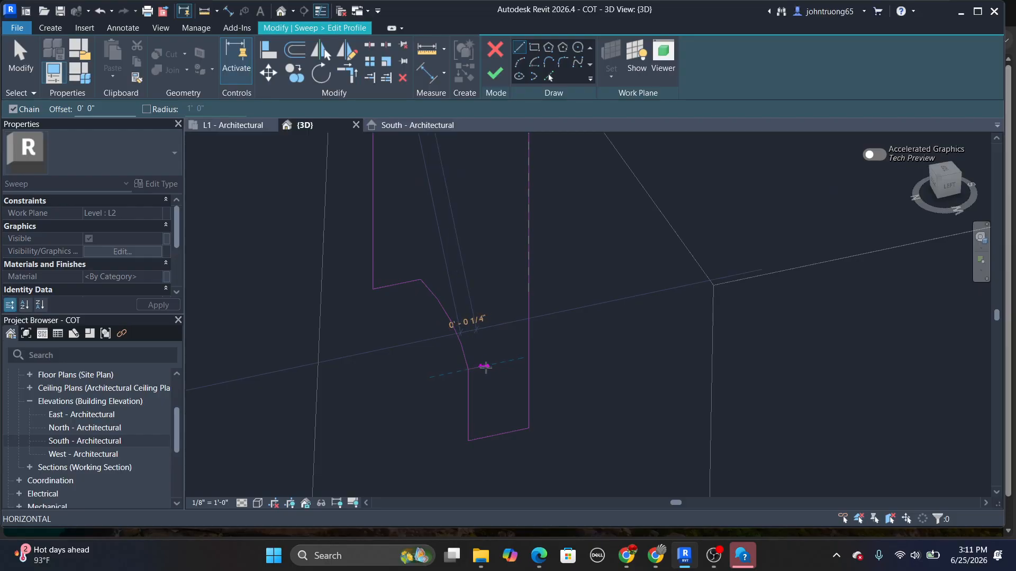
click(488, 366)
click(484, 451)
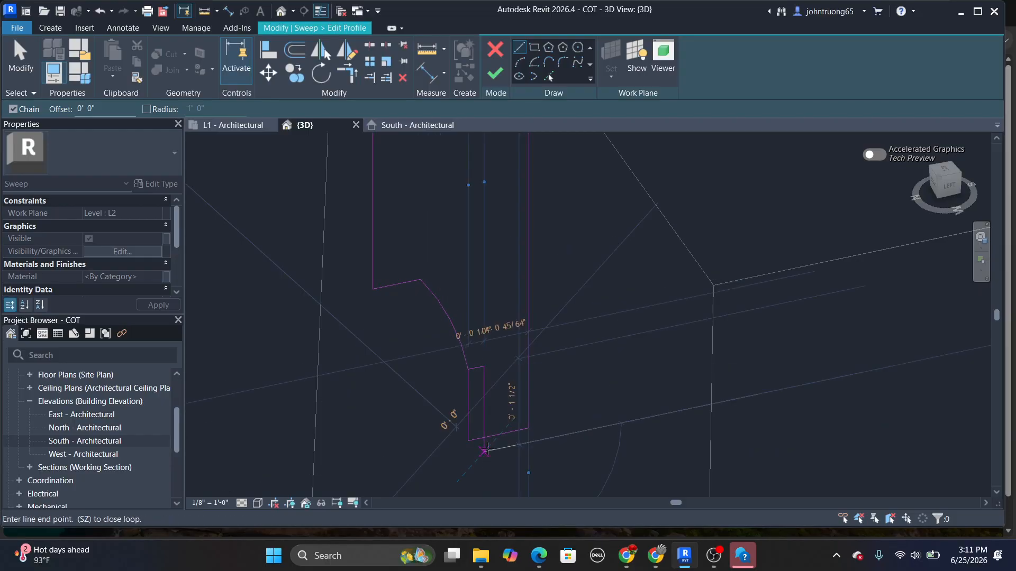
click(21, 58)
click(471, 416)
key(Delete)
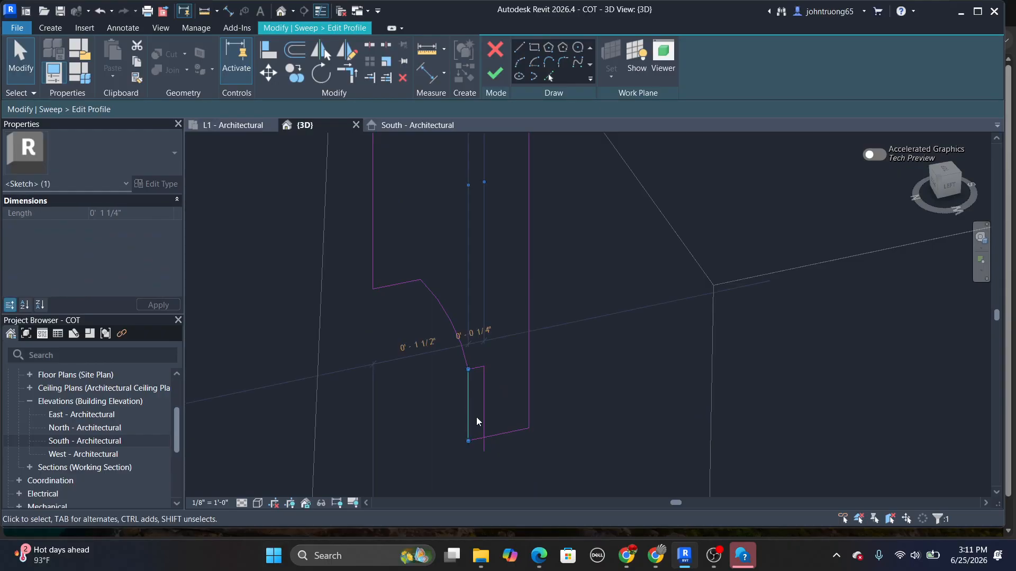
Trim the new vertical line and the profile's bottom edge to a corner, and move that vertical line further inward
click(344, 78)
click(484, 429)
click(507, 432)
key(Escape)
click(485, 410)
mouse_move(500, 402)
mouse_down()
mouse_move(511, 403)
mouse_move(498, 406)
mouse_up()
click(568, 424)
scroll(556, 413, down, 7)
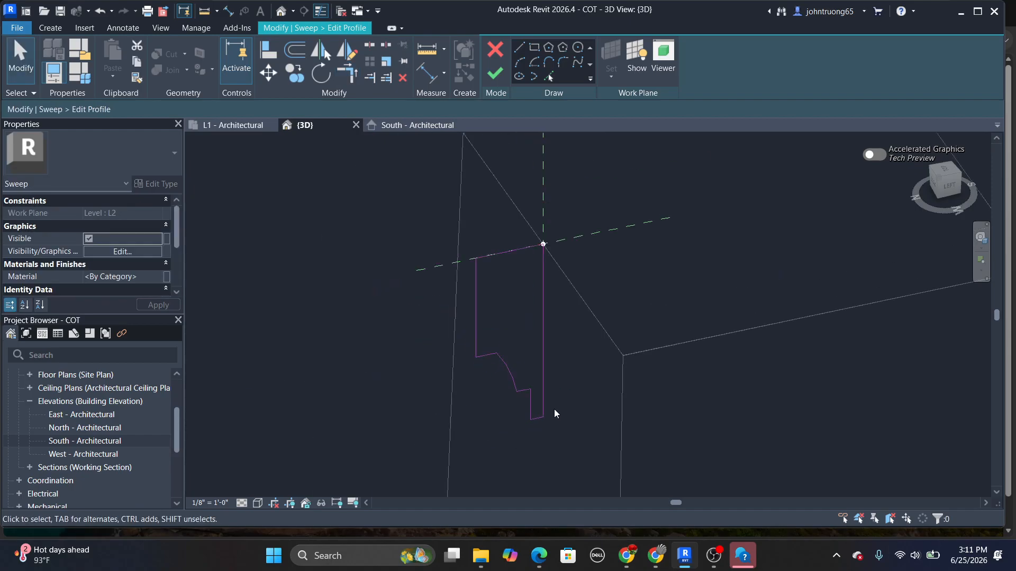
Finish the reshaped profile and complete the sweep around the top of the shaft
click(496, 76)
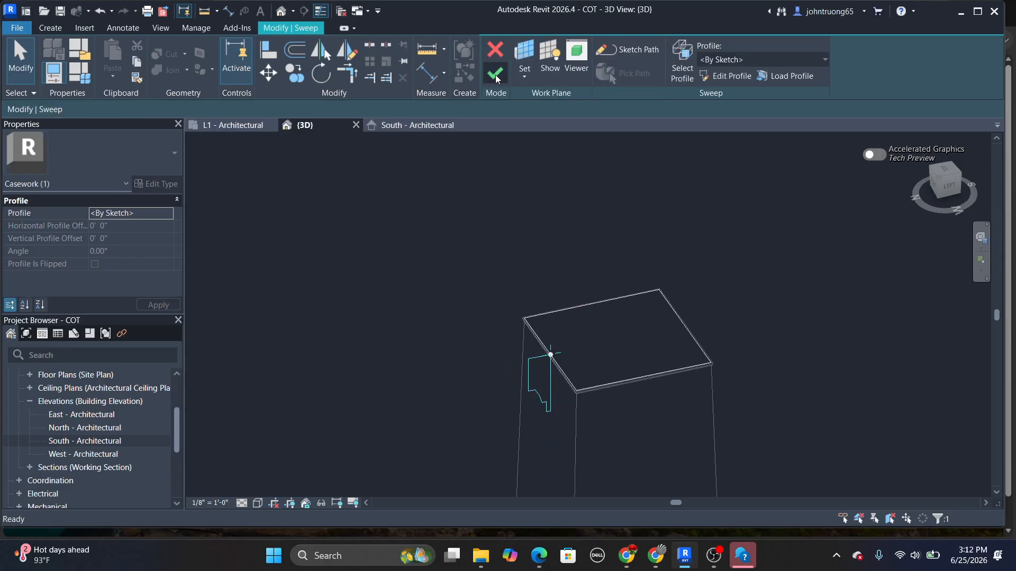
click(494, 75)
click(451, 169)
Check the top trim from several sides and finish the in-place column model
middle_drag(456, 368, 519, 238)
scroll(508, 264, down, 5)
scroll(503, 280, down, 1)
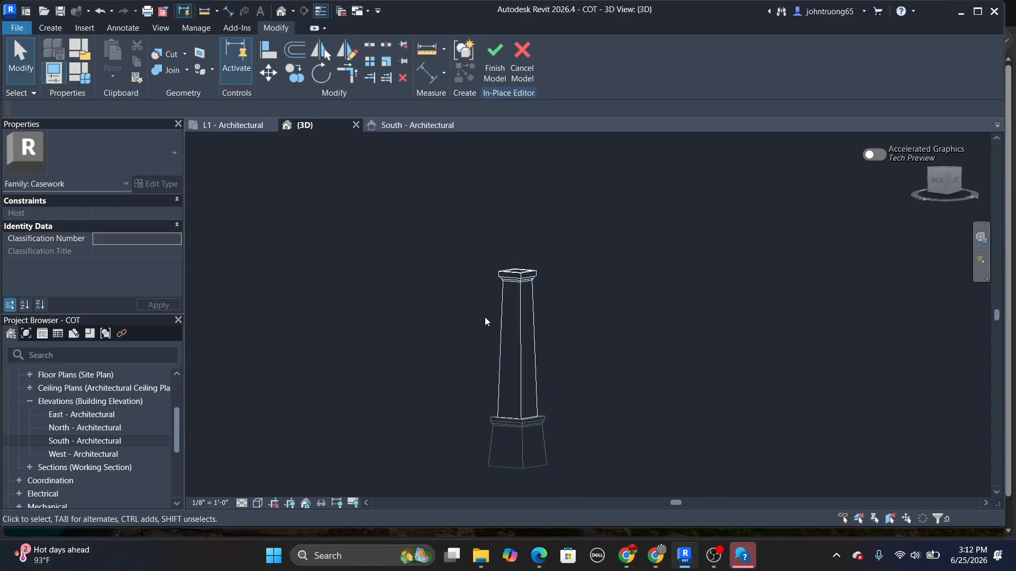
scroll(498, 284, up, 5)
shift+middle_drag(506, 283, 501, 289)
scroll(456, 316, down, 6)
shift+middle_drag(456, 354, 537, 338)
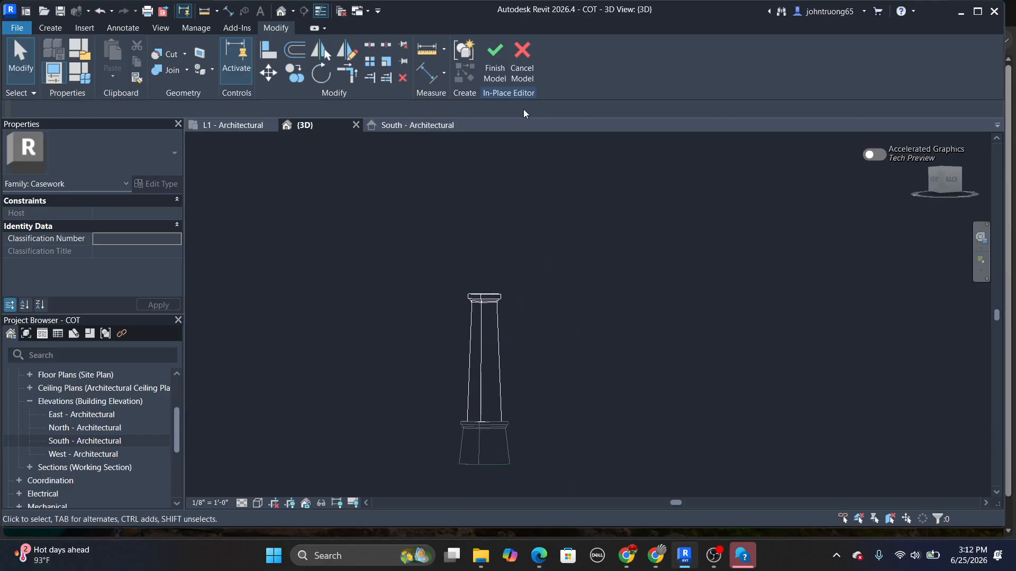
click(496, 78)
shift+middle_drag(537, 386, 507, 408)
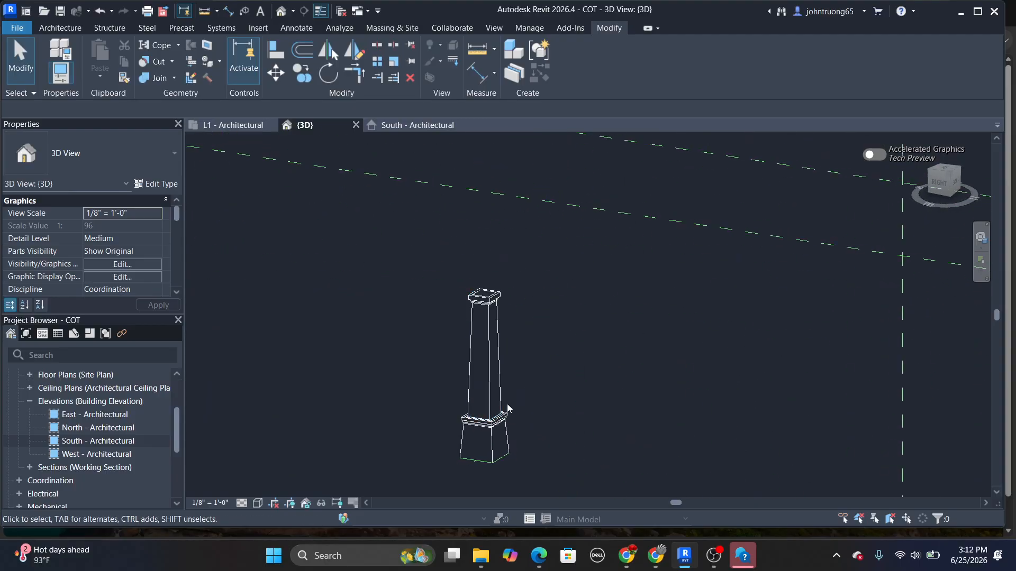
scroll(536, 351, down, 5)
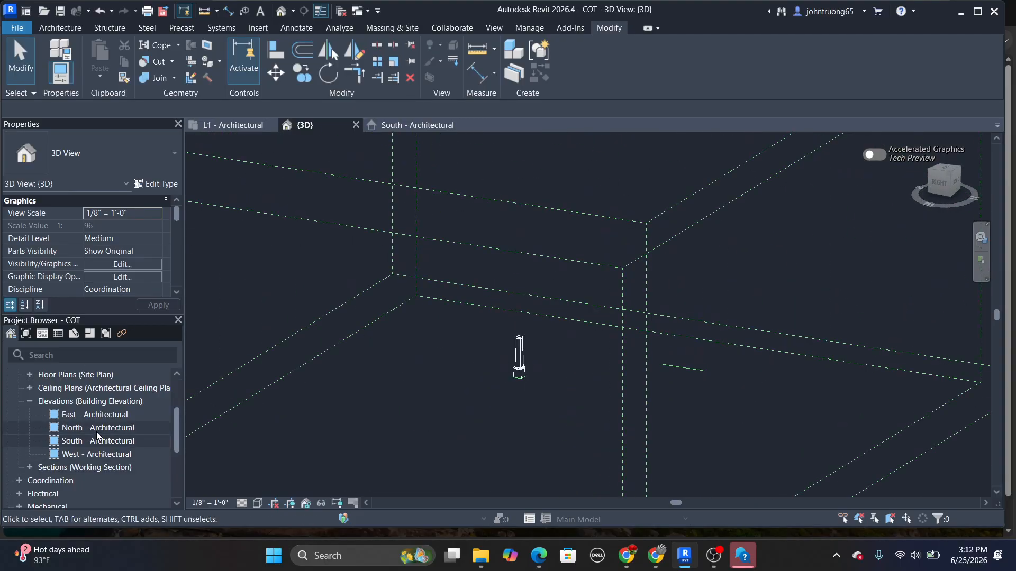
Open the L1 - Architectural floor plan and show the column beside the porch reference images
scroll(99, 415, up, 2)
click(113, 414)
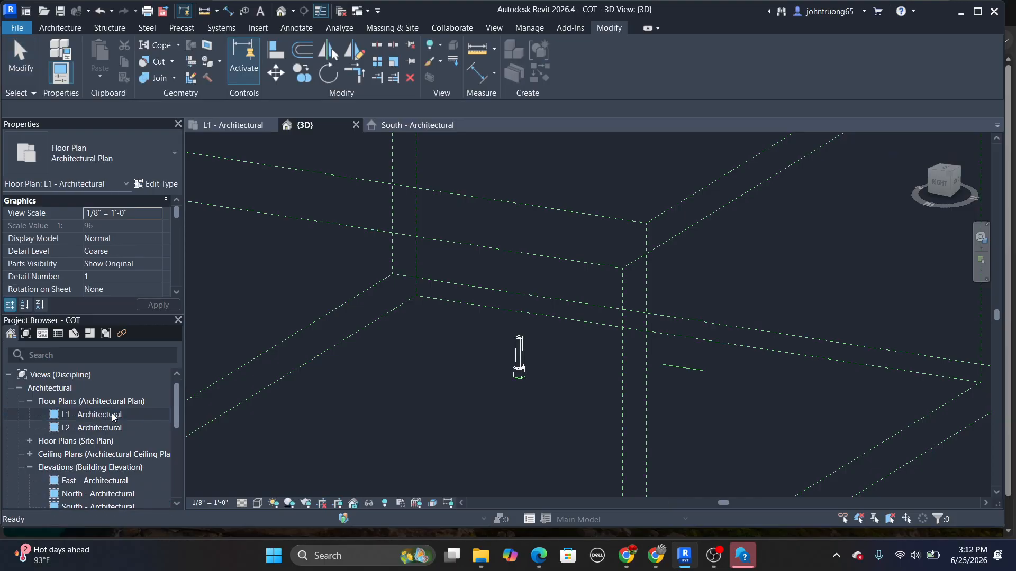
double_click(112, 414)
scroll(525, 332, down, 5)
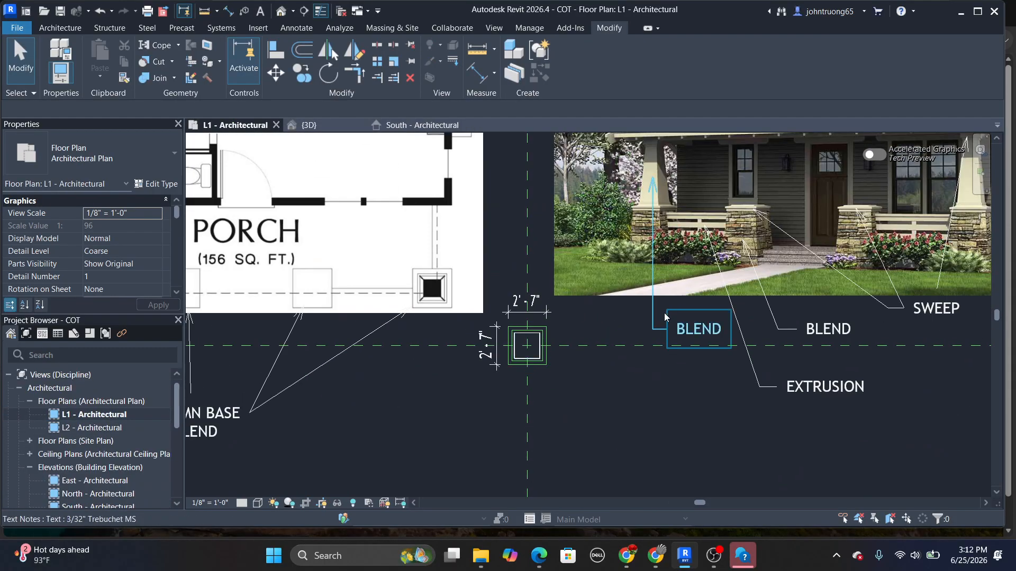
Copy the finished column in the L1 - Architectural floor plan onto the leftmost column of the porch reference image
scroll(666, 297, up, 1)
middle_drag(665, 289, 621, 353)
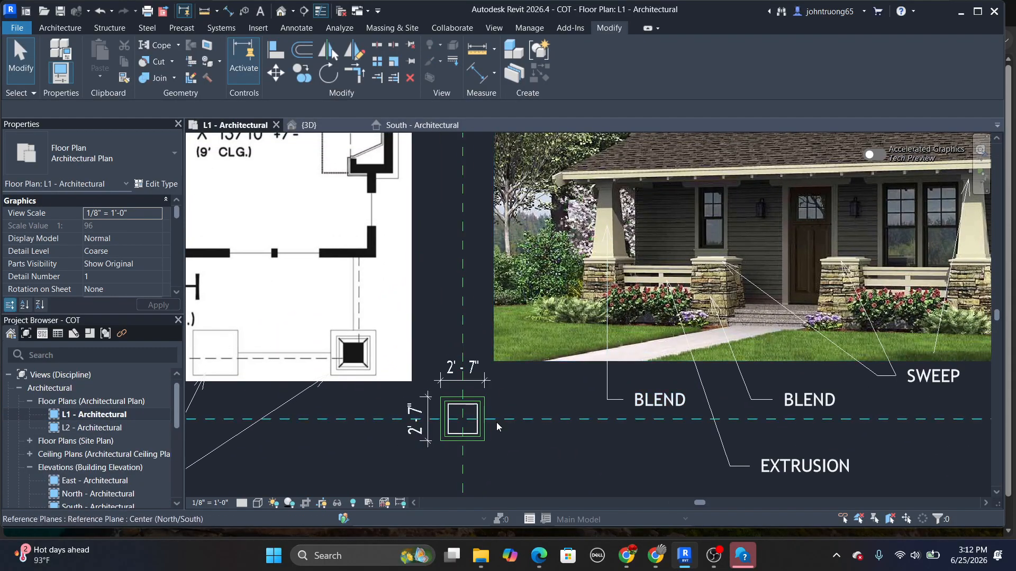
scroll(503, 413, up, 1)
middle_drag(503, 414, 644, 401)
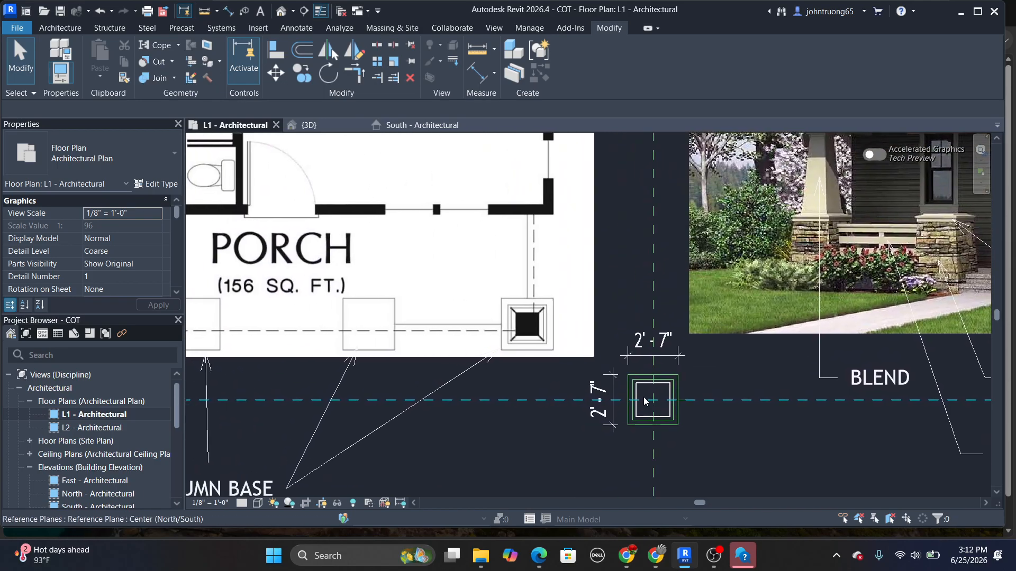
scroll(617, 367, up, 1)
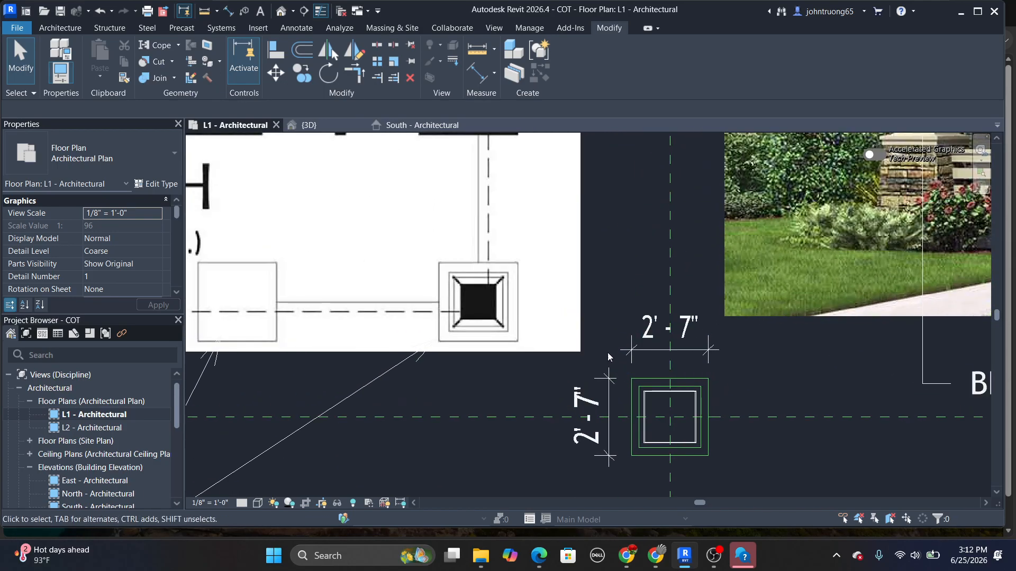
drag(605, 359, 759, 477)
scroll(777, 358, up, 1)
middle_drag(788, 360, 707, 330)
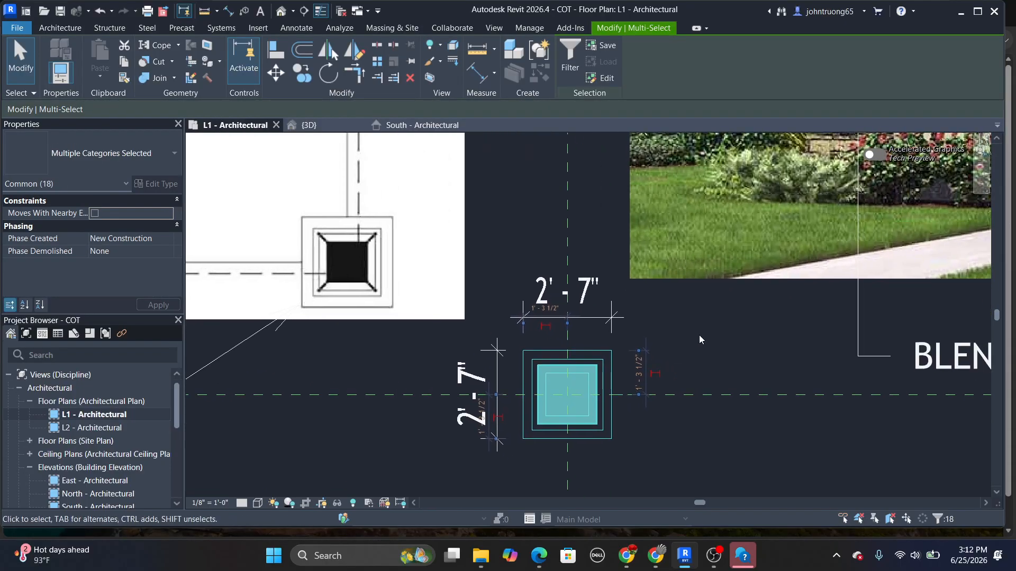
click(304, 79)
scroll(613, 379, down, 3)
scroll(431, 368, up, 1)
middle_drag(432, 369, 602, 358)
scroll(532, 354, down, 1)
scroll(426, 342, up, 8)
middle_drag(388, 347, 464, 377)
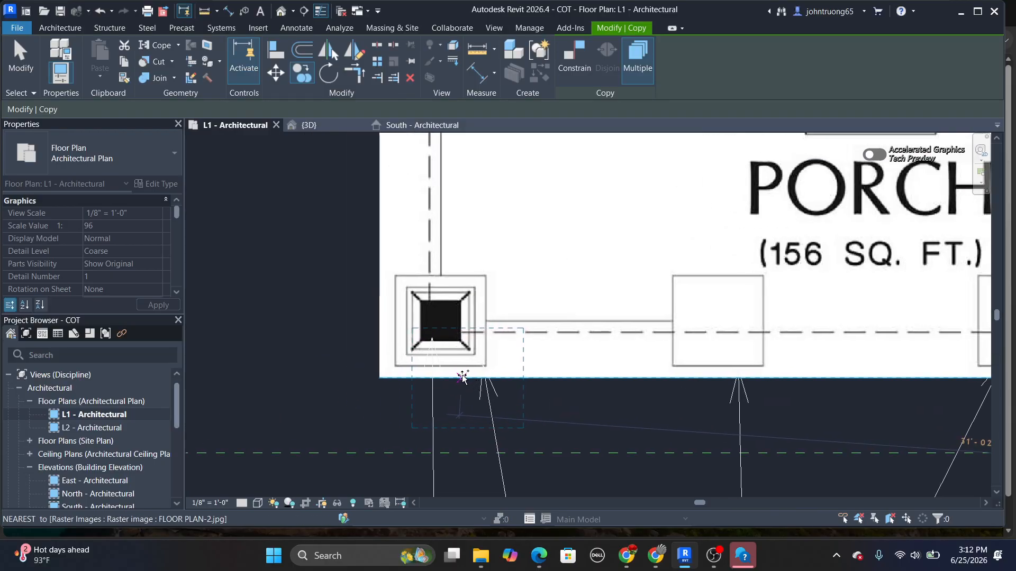
click(462, 377)
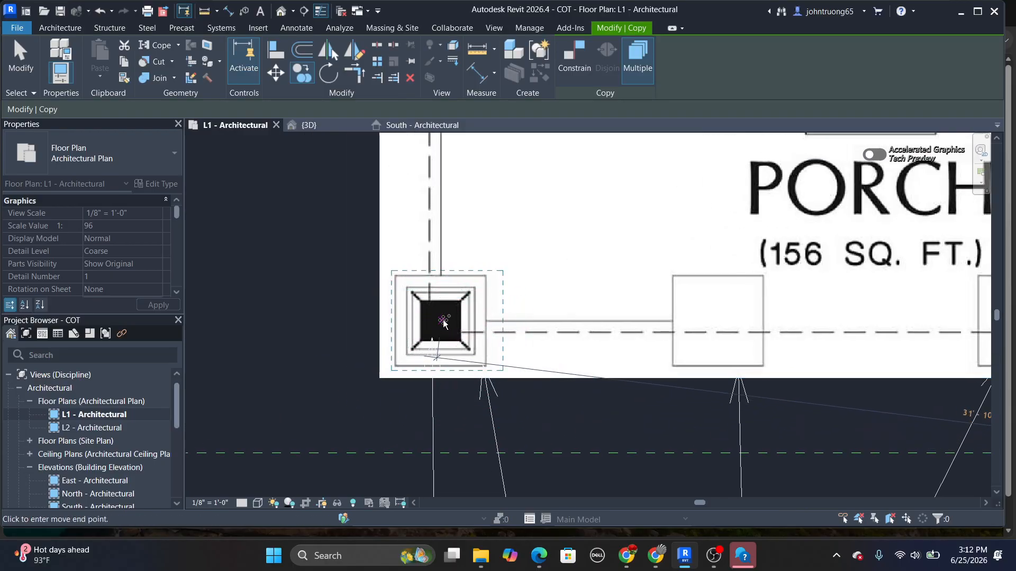
middle_drag(444, 323, 438, 302)
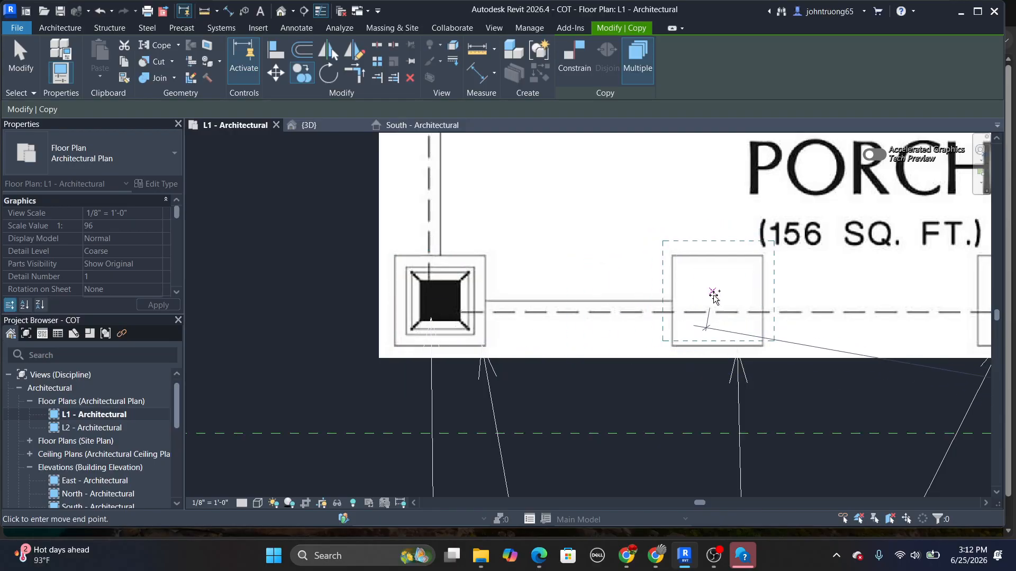
click(432, 305)
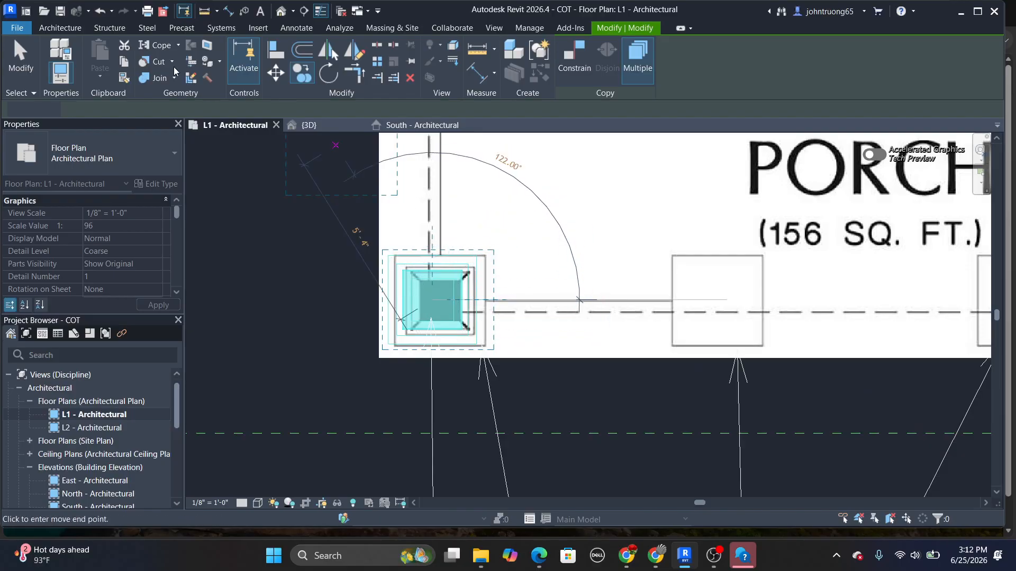
click(21, 58)
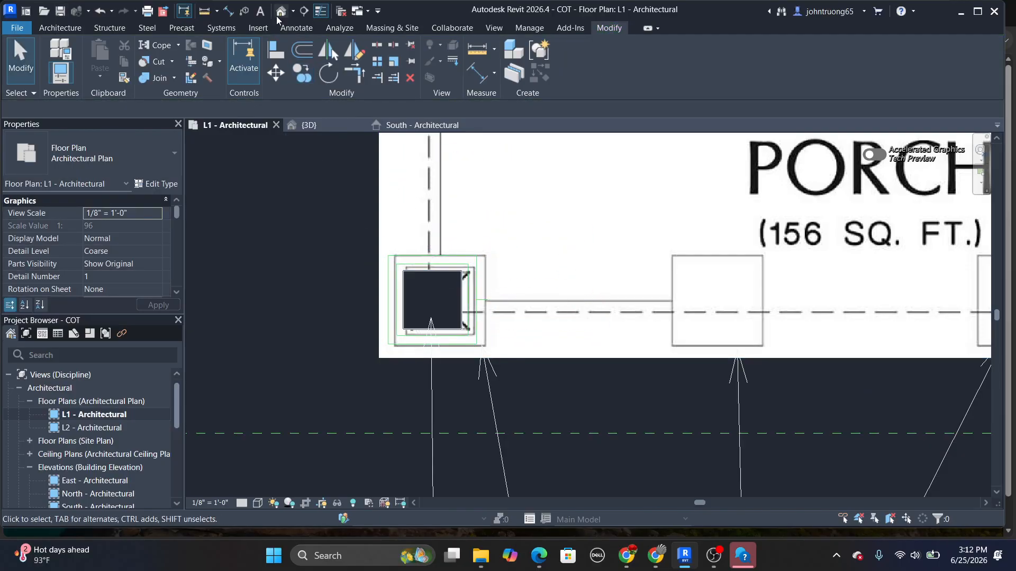
In the 3D view, delete the copied column shaft and the base outline lines beneath it
scroll(569, 366, up, 3)
scroll(621, 328, up, 2)
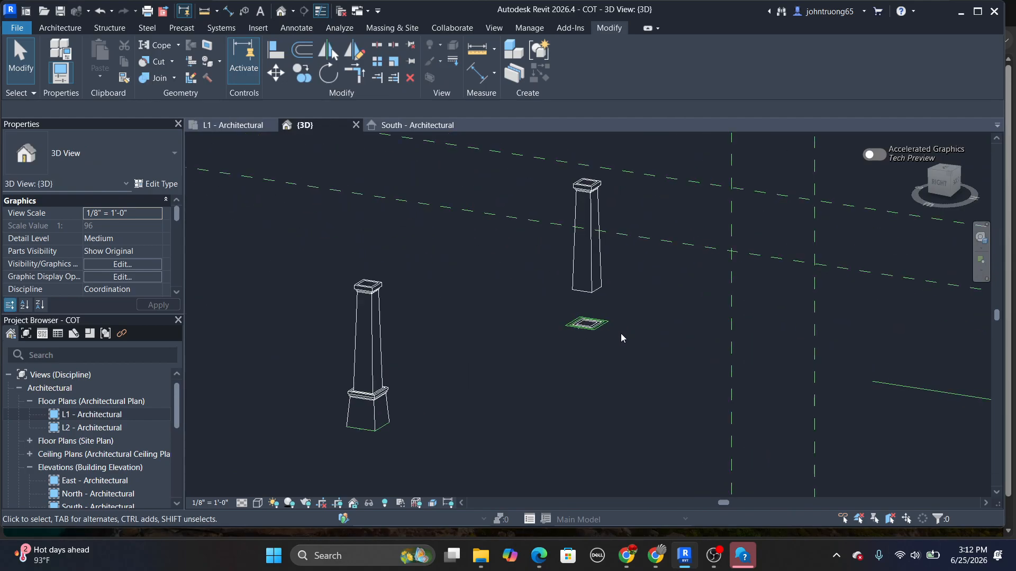
click(404, 329)
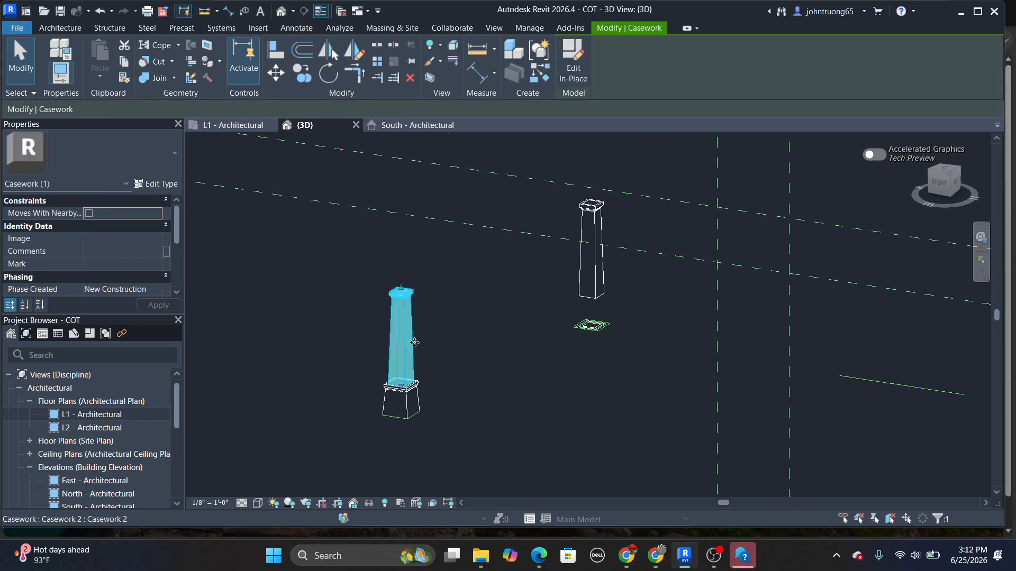
click(337, 261)
drag(337, 261, 509, 437)
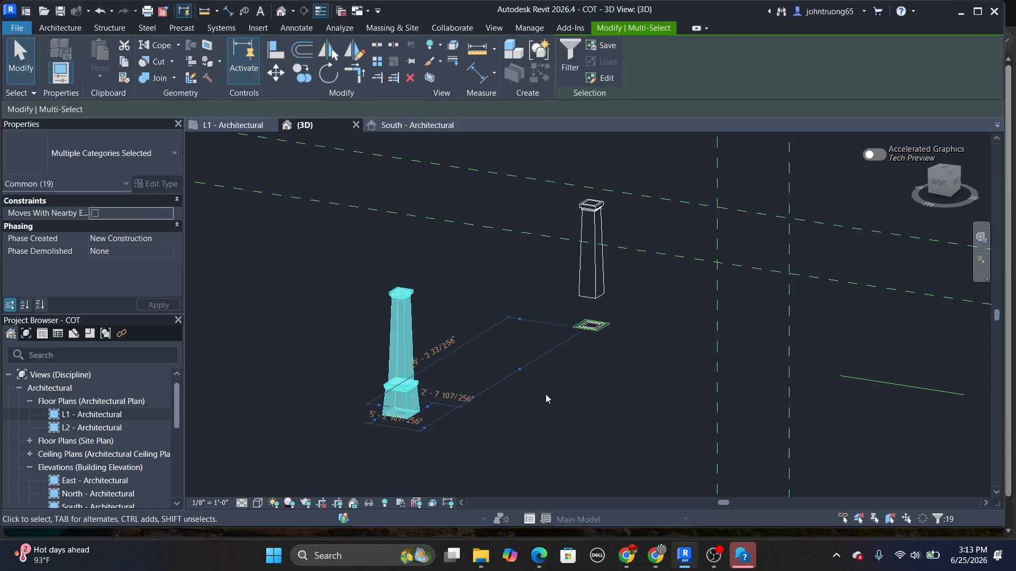
click(595, 285)
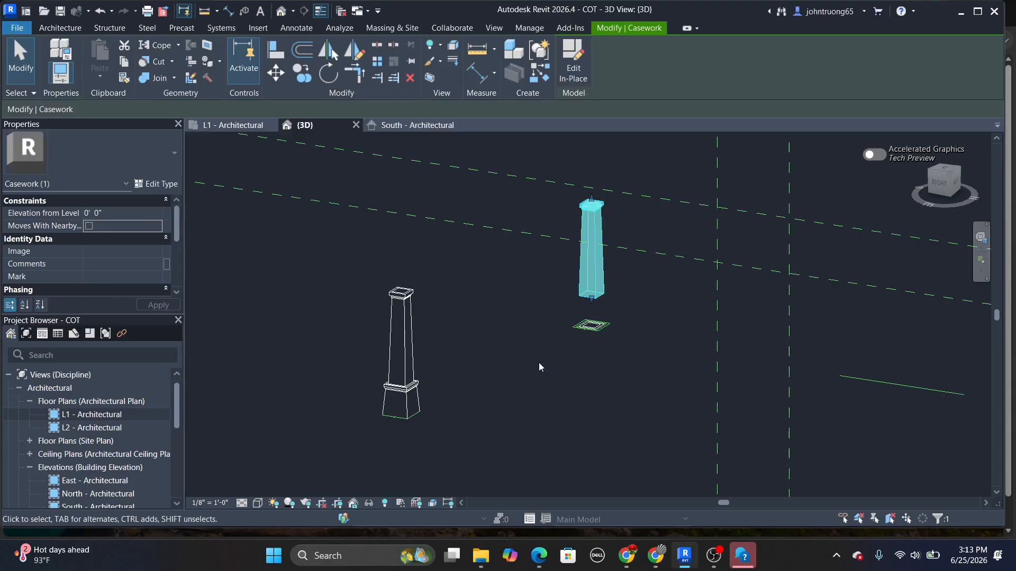
key(Delete)
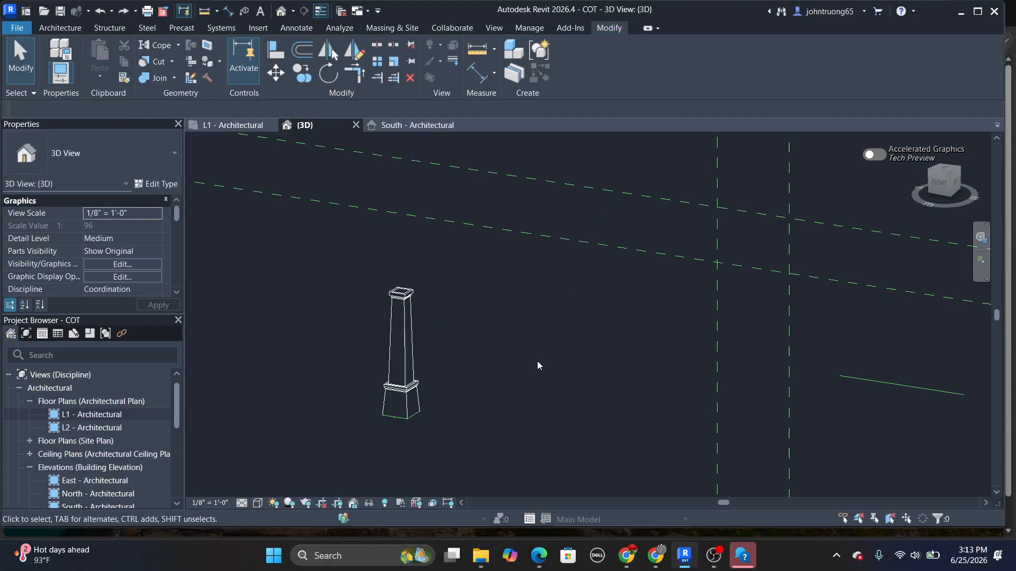
Select the whole column, shaft and base, in the 3D view and copy it onto the porch's right corner column in the L1 - Architectural plan
drag(370, 274, 480, 433)
click(108, 417)
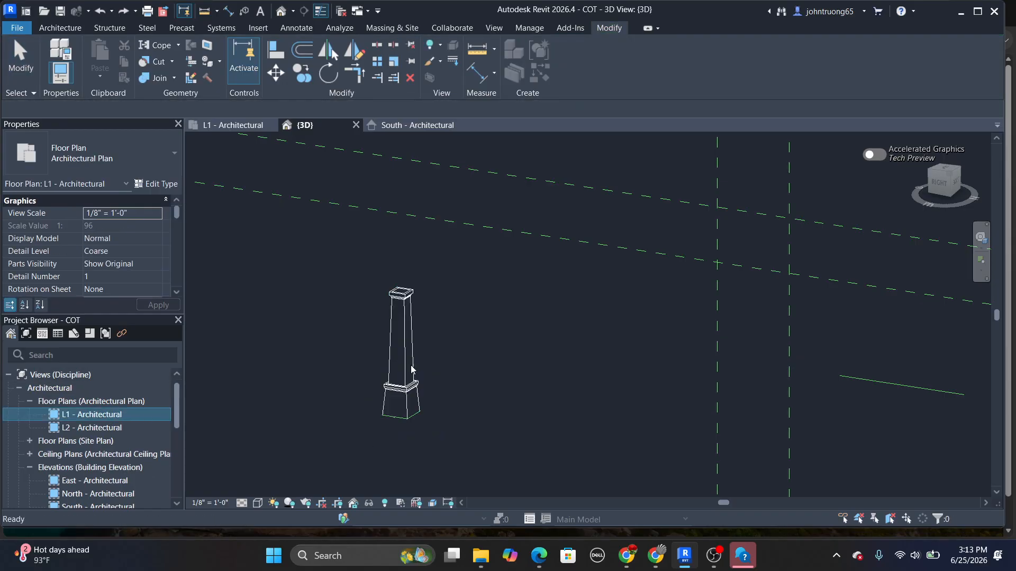
drag(357, 260, 488, 426)
click(501, 371)
drag(327, 271, 480, 425)
click(90, 415)
double_click(90, 416)
scroll(383, 324, down, 5)
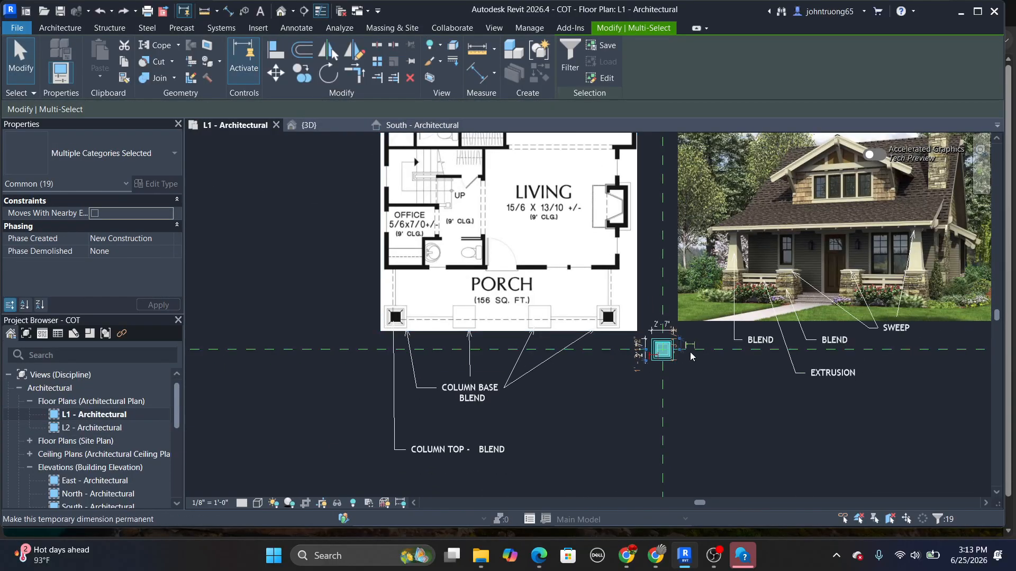
scroll(683, 357, up, 4)
key(c)
key(o)
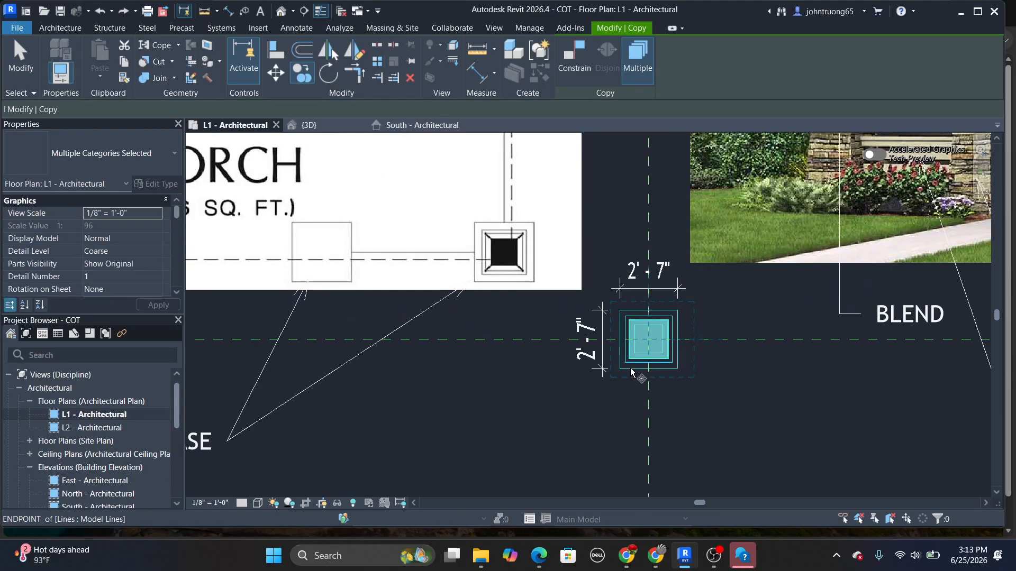
click(655, 335)
scroll(735, 321, down, 3)
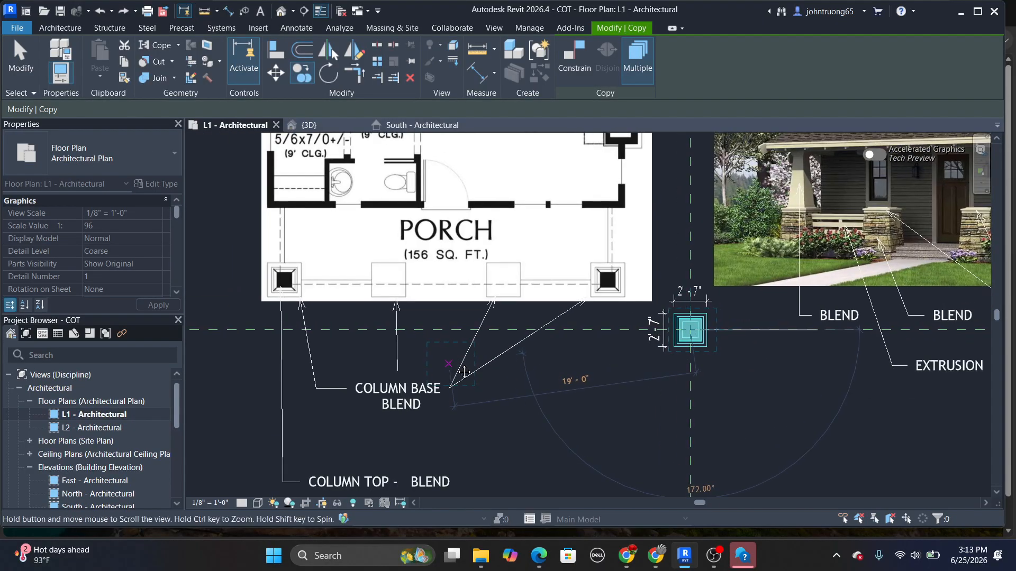
scroll(634, 326, up, 4)
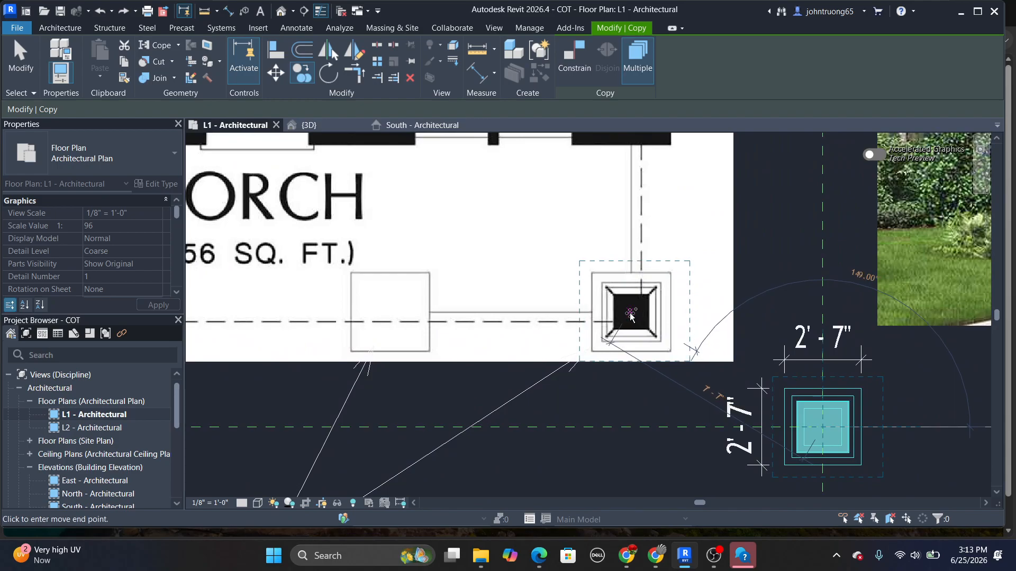
click(631, 316)
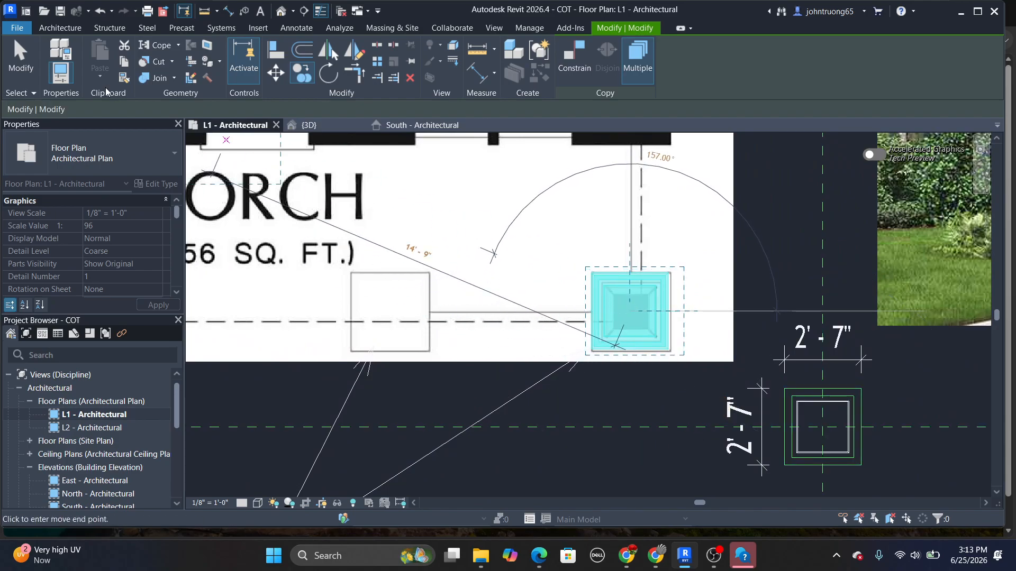
click(21, 61)
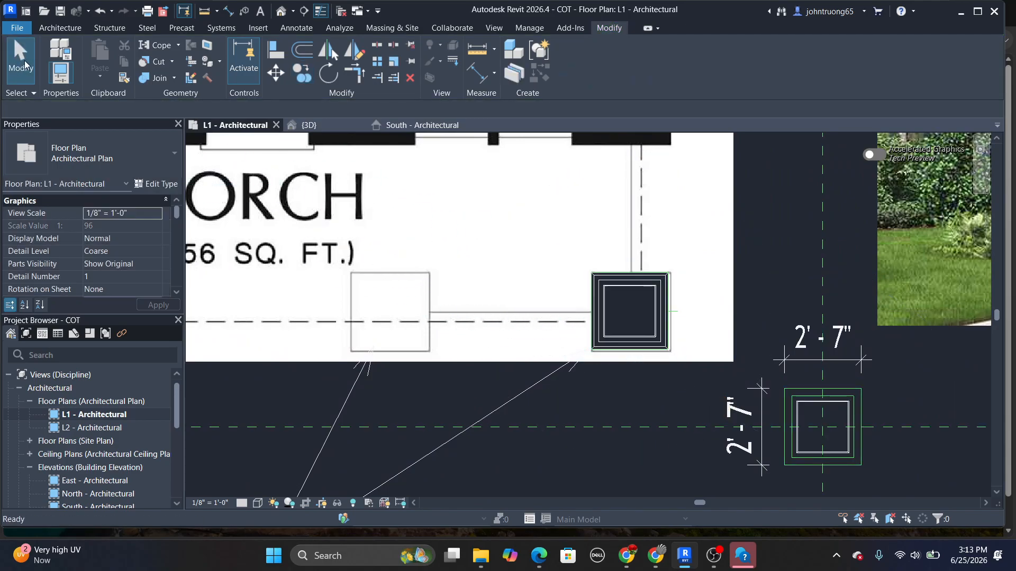
Check the copied column beside the original in the 3D view and open the South - Architectural elevation
click(281, 10)
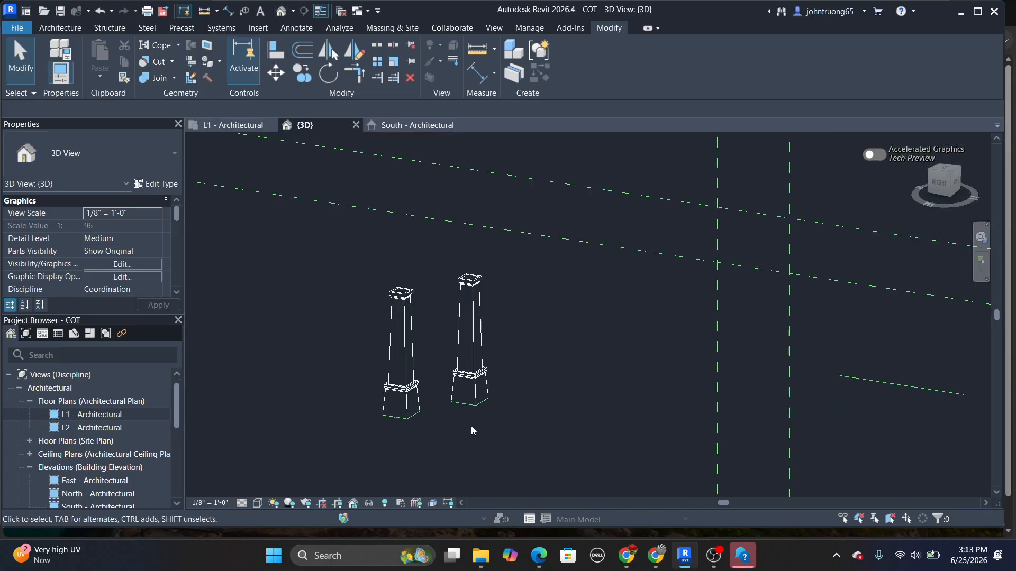
scroll(564, 391, down, 5)
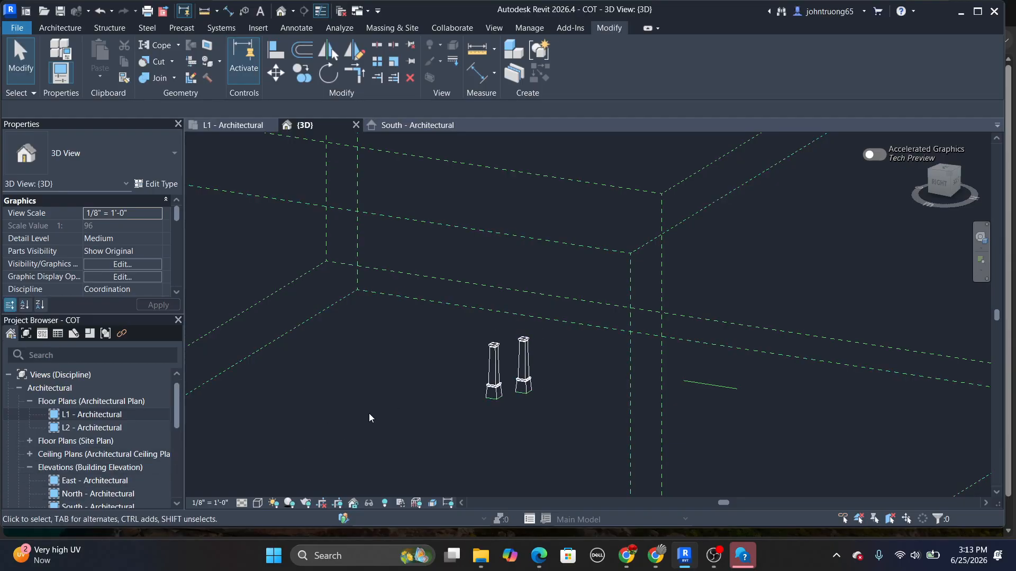
scroll(110, 473, down, 3)
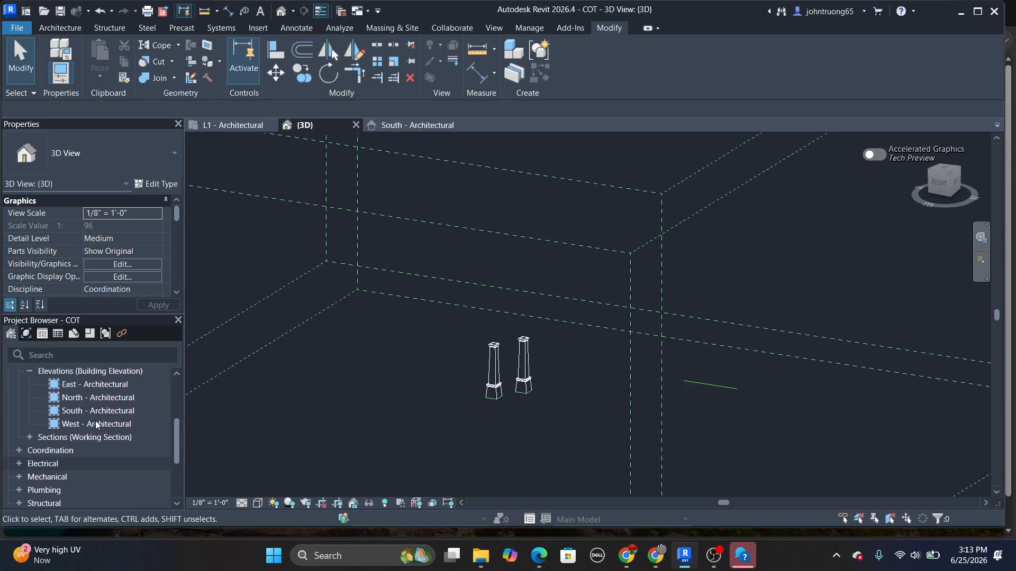
scroll(102, 441, up, 3)
scroll(87, 443, down, 4)
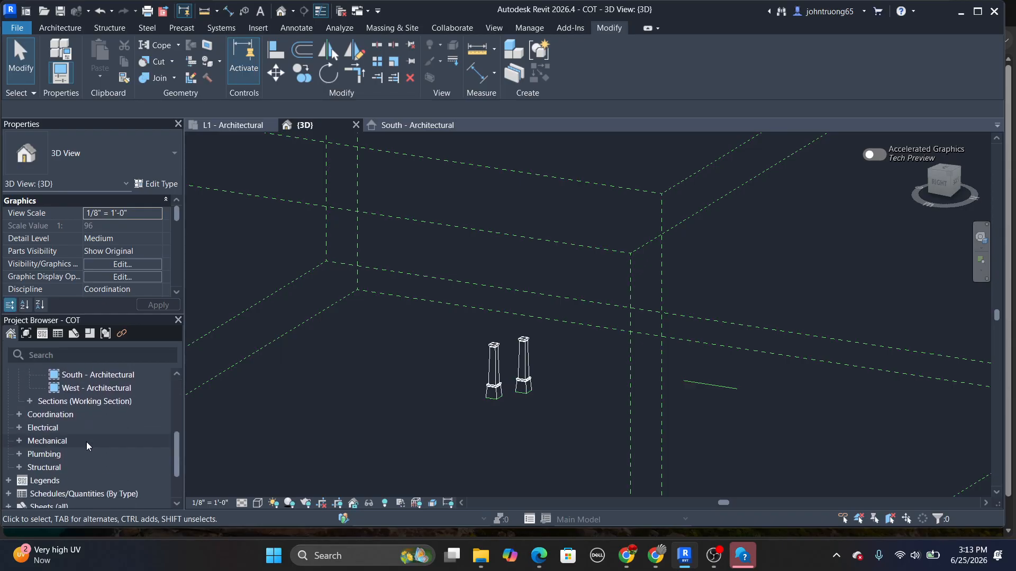
click(84, 376)
double_click(84, 375)
scroll(447, 329, down, 3)
scroll(522, 353, up, 2)
scroll(522, 354, up, 1)
drag(451, 282, 563, 471)
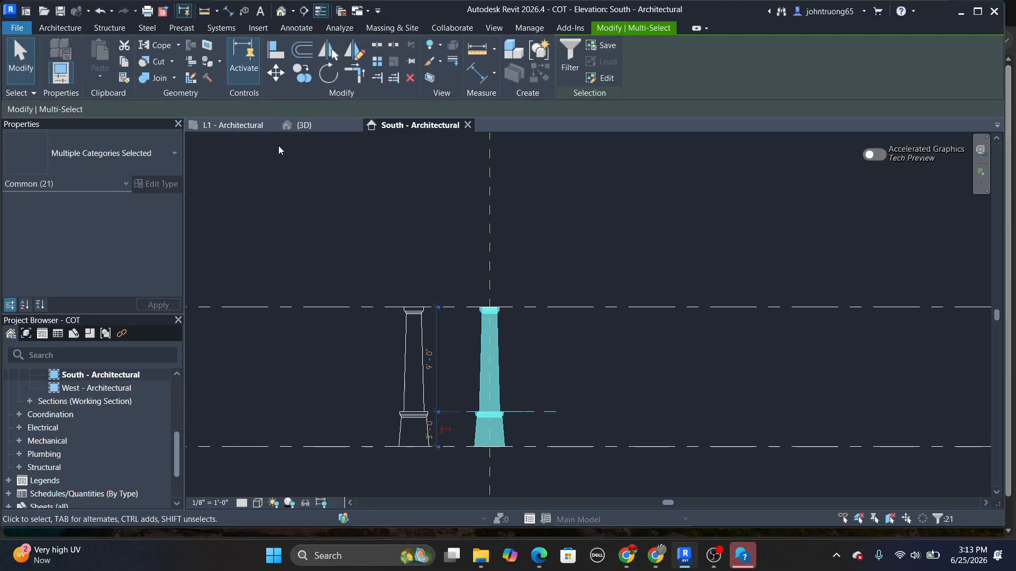
click(280, 76)
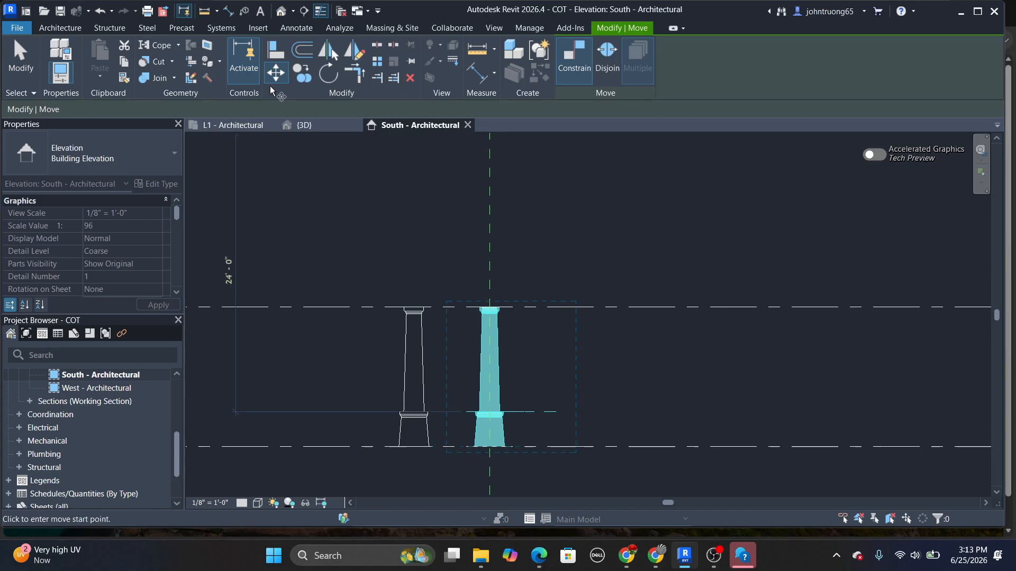
key(Escape)
key(Escape)
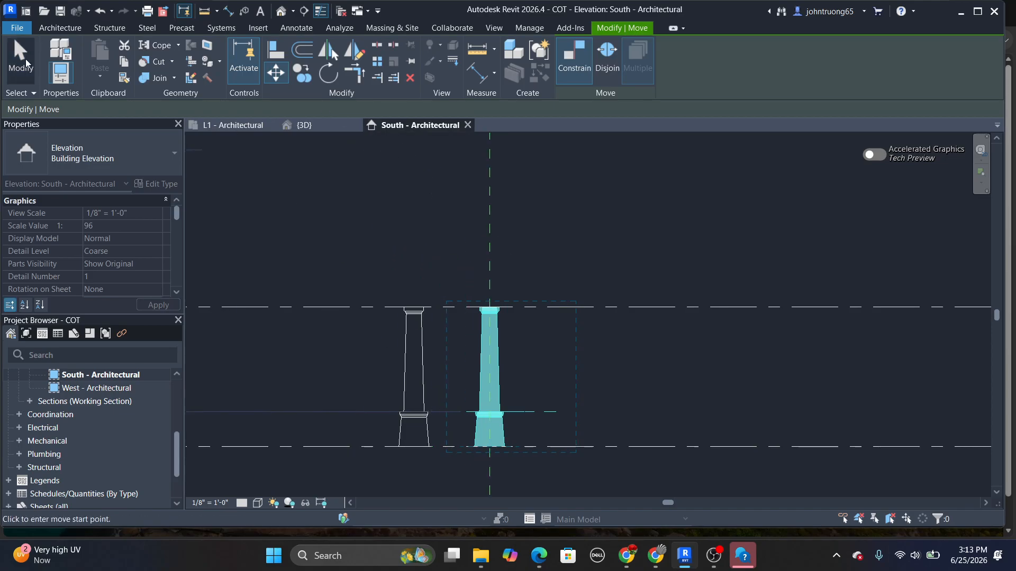
Try to move the original column with its base sideways off the vertical reference plane in the South elevation
drag(453, 284, 544, 458)
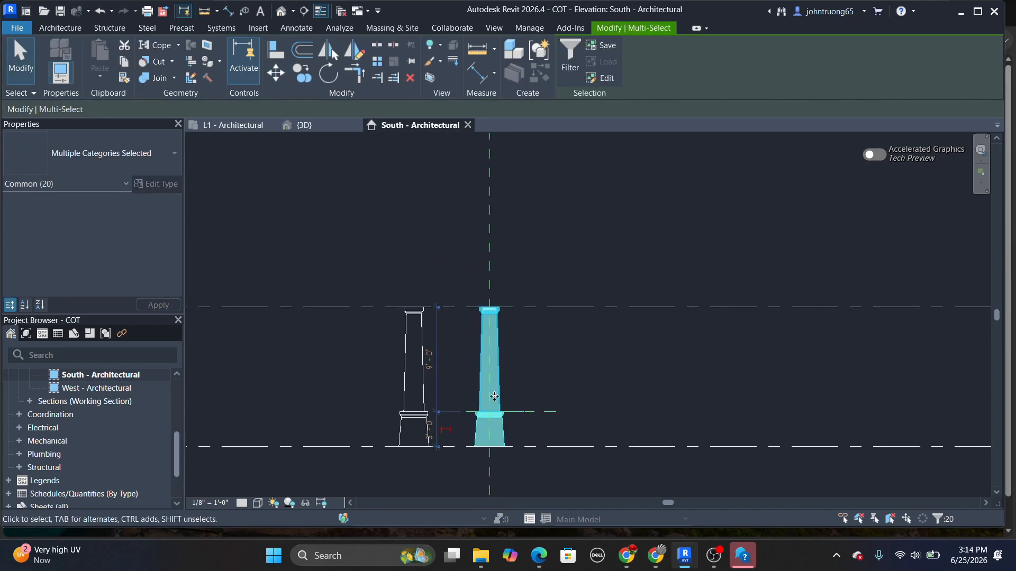
click(275, 73)
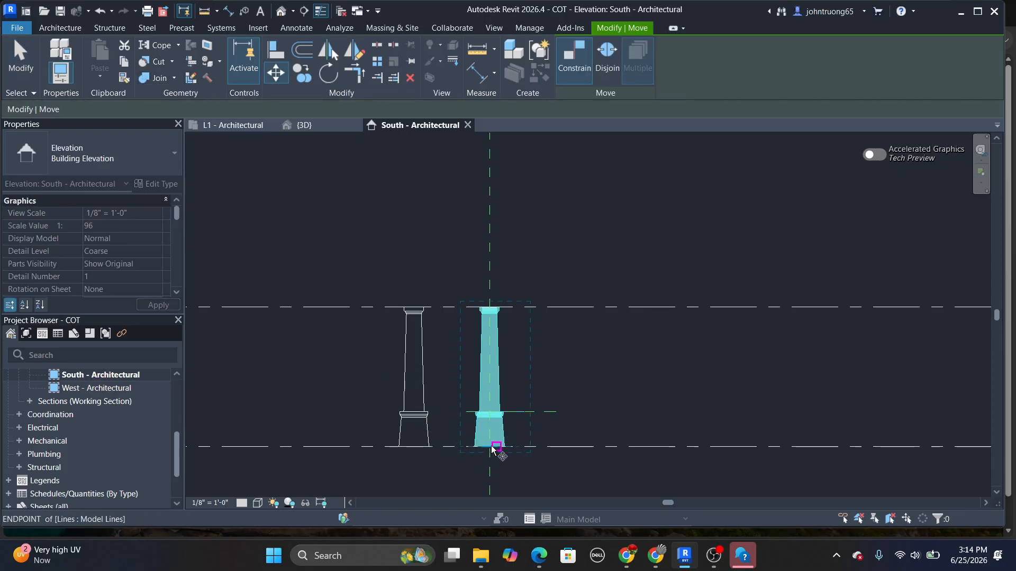
click(489, 447)
click(519, 448)
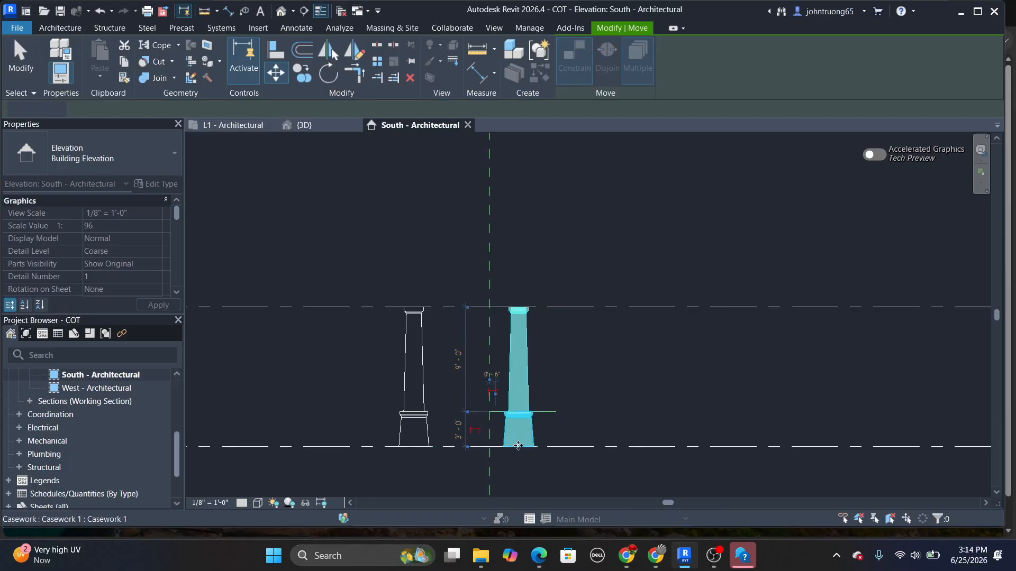
click(567, 366)
Examine both columns and the level lines in the South - Architectural elevation and return to the L1 - Architectural floor plan
scroll(573, 323, down, 3)
scroll(575, 329, down, 3)
scroll(579, 332, up, 5)
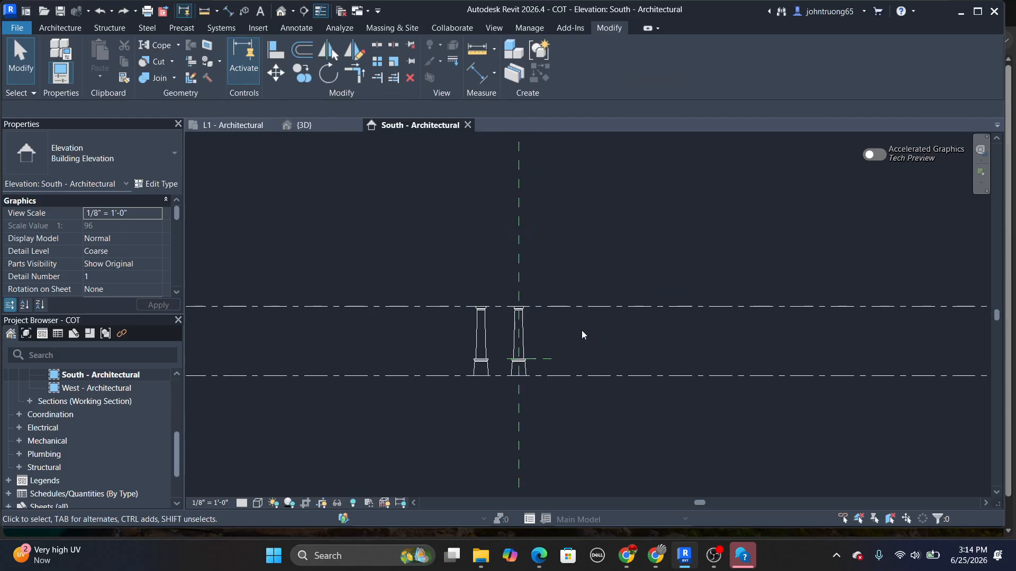
scroll(555, 334, up, 1)
scroll(559, 333, down, 4)
scroll(545, 349, up, 1)
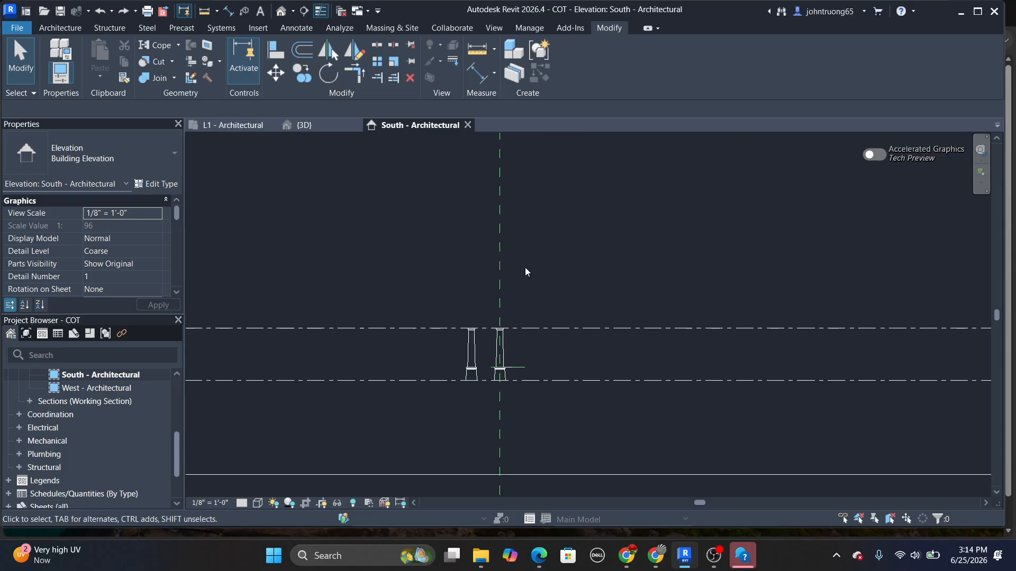
scroll(525, 268, up, 1)
middle_drag(525, 268, 516, 252)
scroll(506, 249, down, 3)
middle_drag(517, 336, 525, 310)
scroll(508, 322, up, 1)
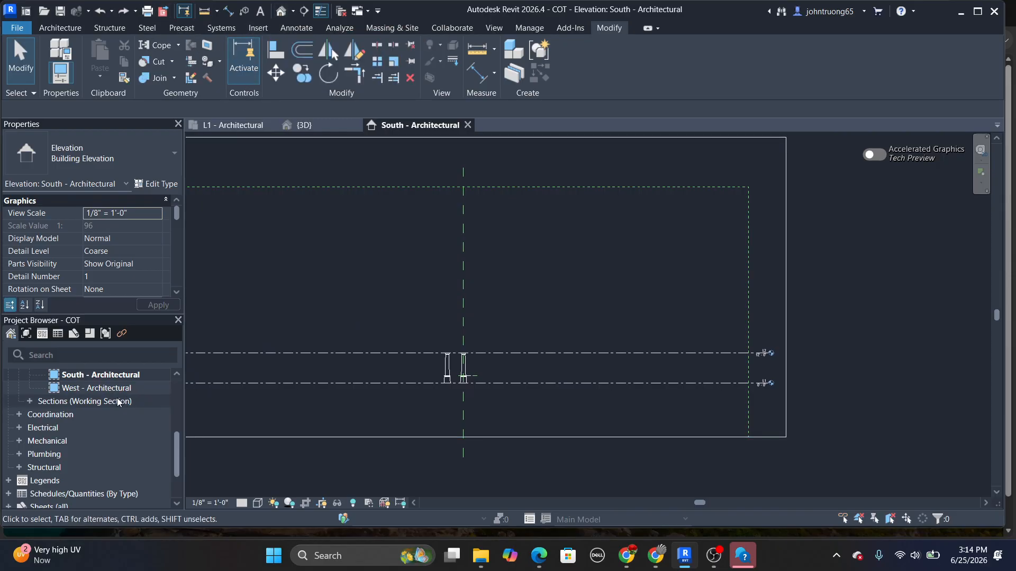
scroll(108, 412, up, 3)
double_click(101, 416)
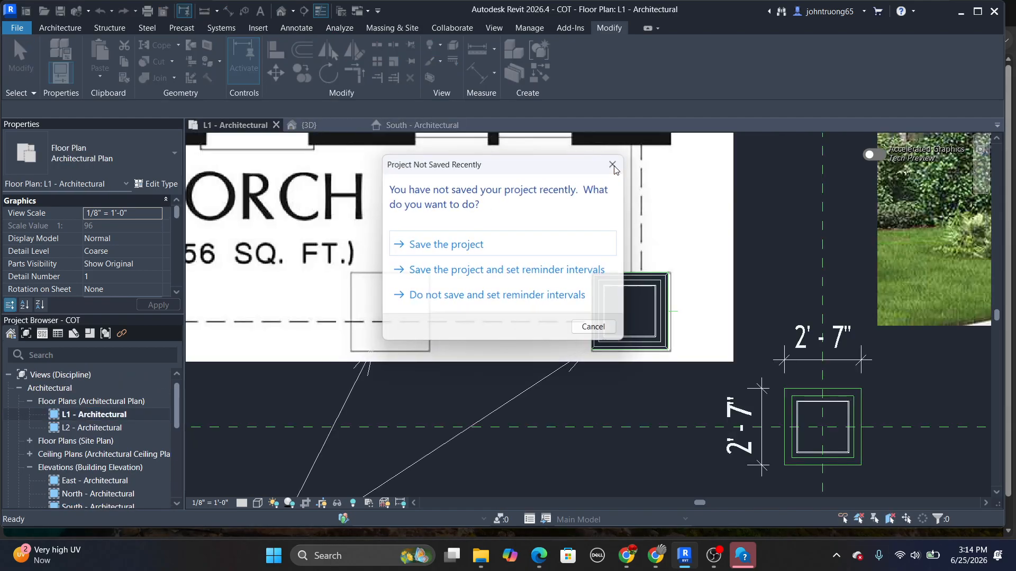
Dismiss the save reminder and examine the railing between the stone column bases in the porch reference photo
click(613, 164)
scroll(544, 309, down, 5)
scroll(604, 282, up, 4)
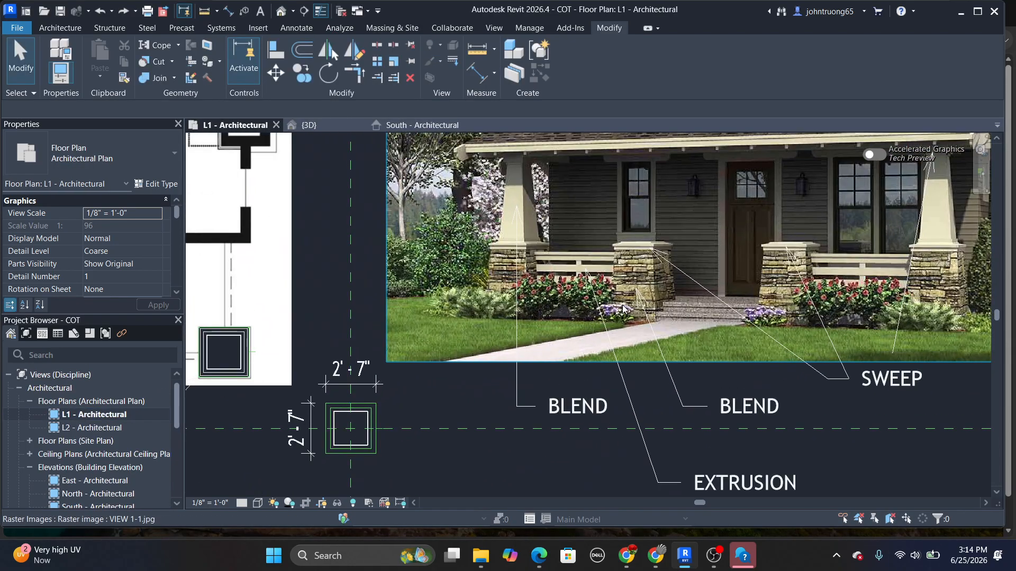
scroll(606, 282, down, 3)
scroll(533, 305, up, 2)
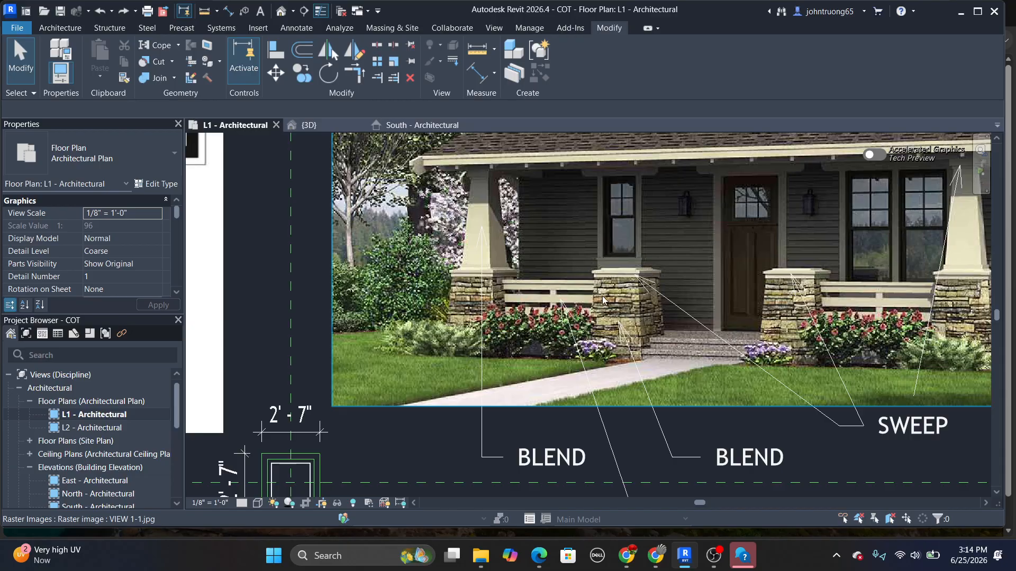
scroll(538, 289, up, 3)
scroll(538, 290, down, 3)
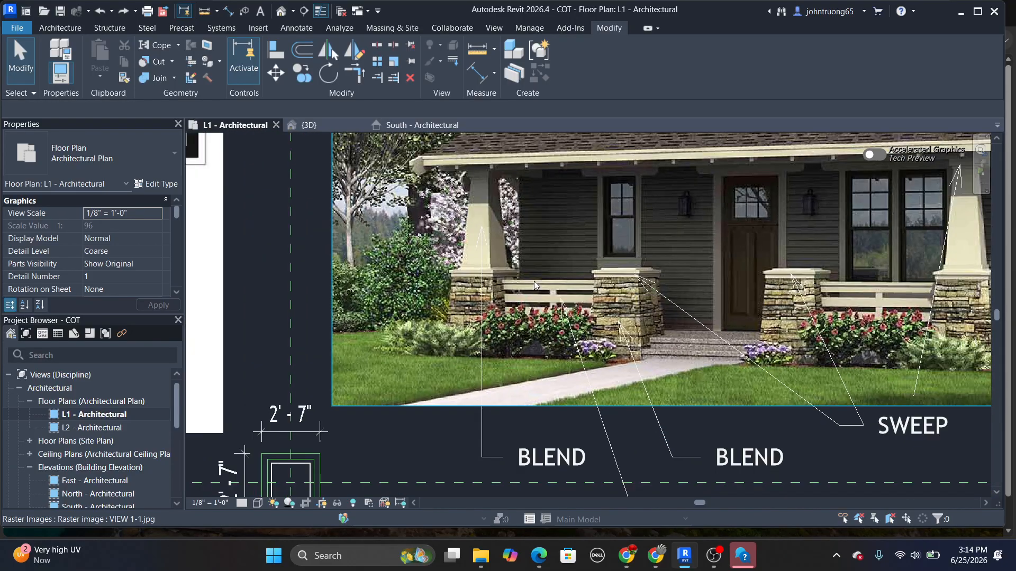
scroll(534, 281, down, 2)
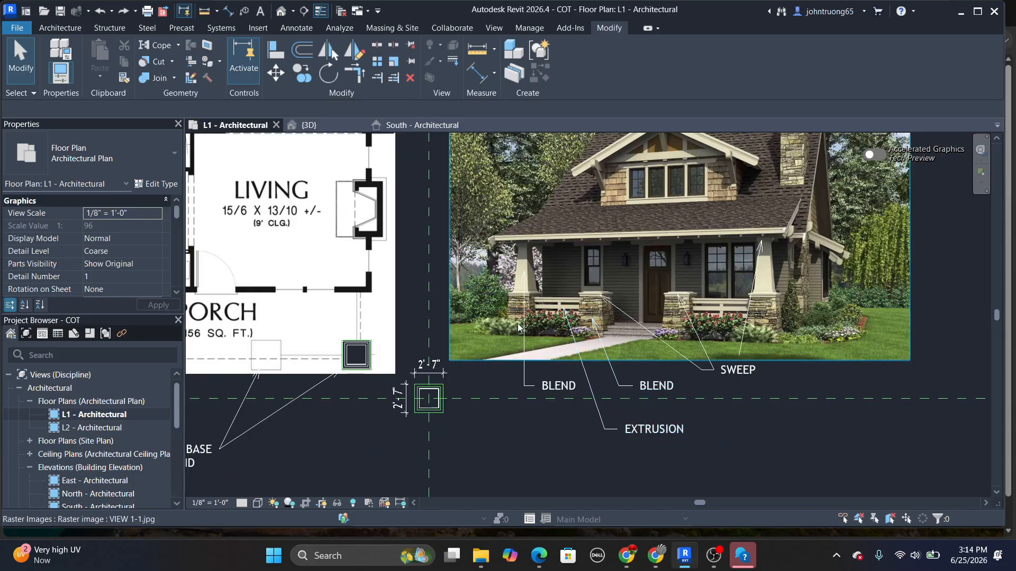
scroll(548, 314, up, 3)
scroll(552, 317, down, 1)
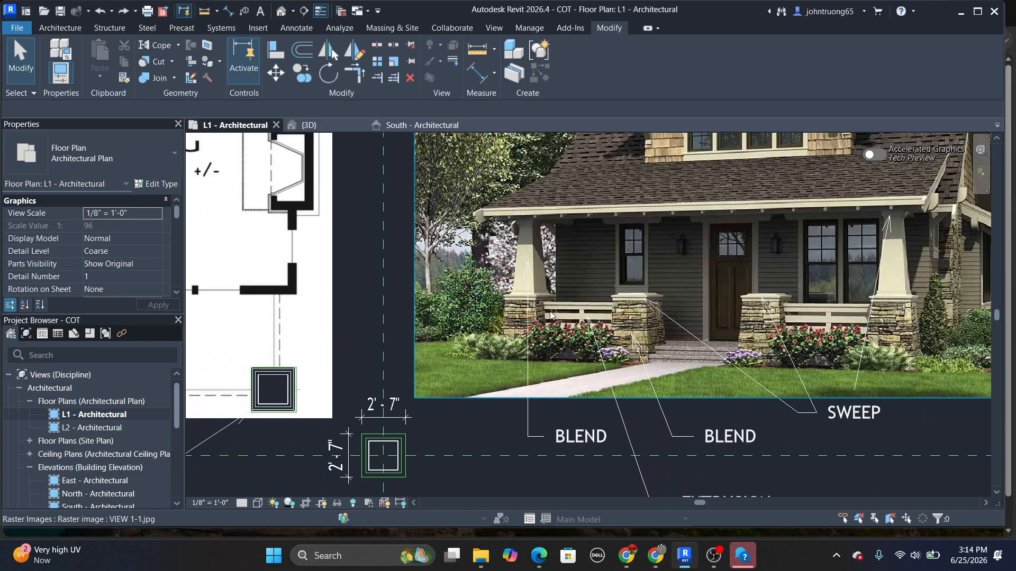
scroll(552, 317, up, 5)
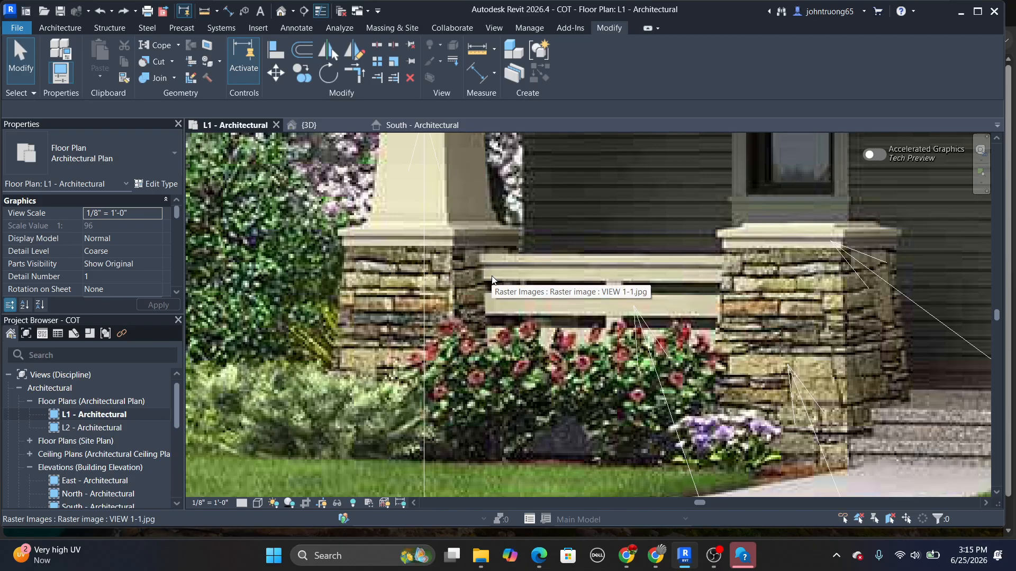
scroll(574, 294, down, 3)
mouse_move(573, 293)
middle_down()
mouse_move(598, 307)
mouse_move(585, 297)
middle_up()
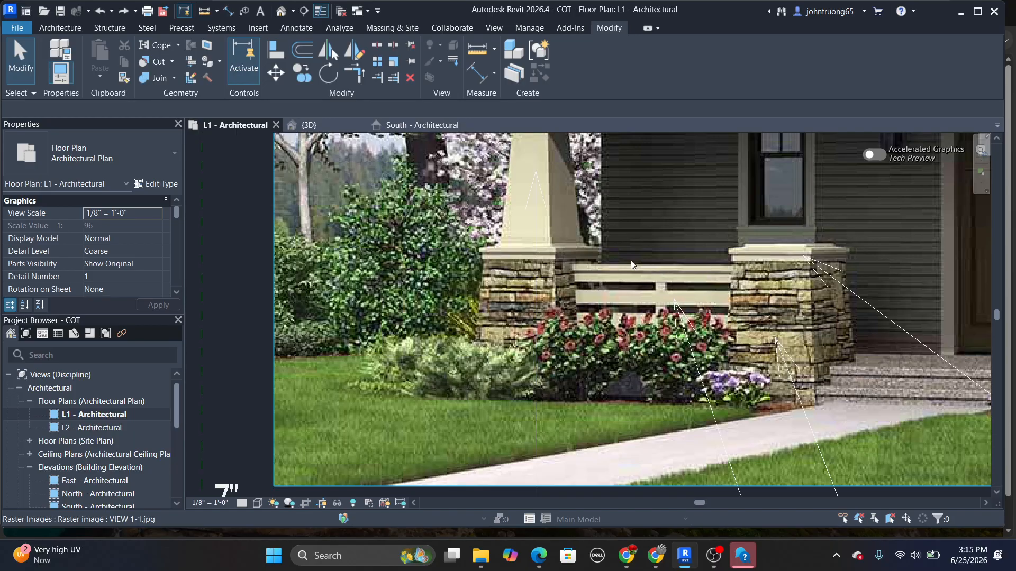
scroll(630, 261, down, 2)
scroll(623, 271, up, 2)
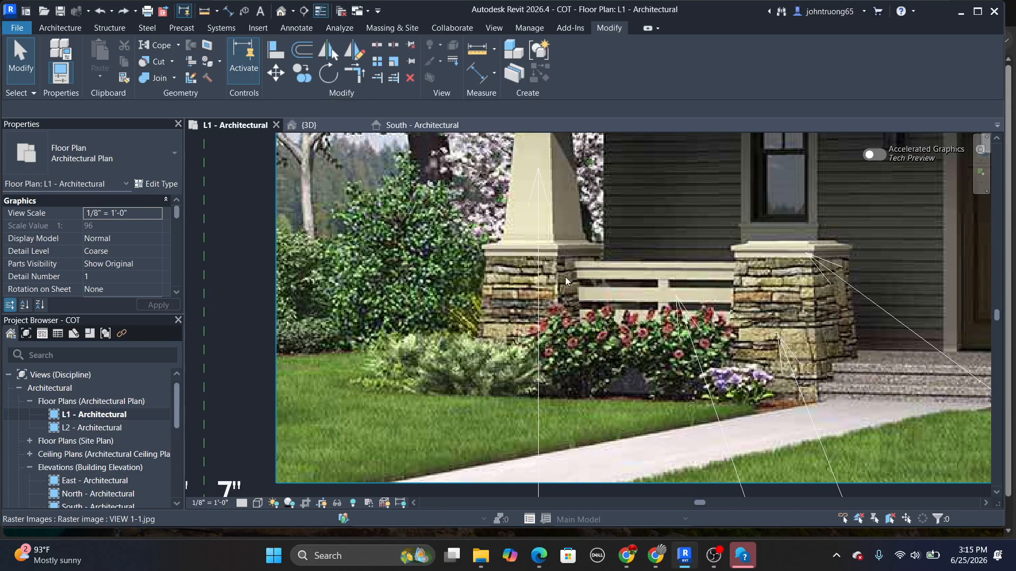
scroll(572, 322, down, 2)
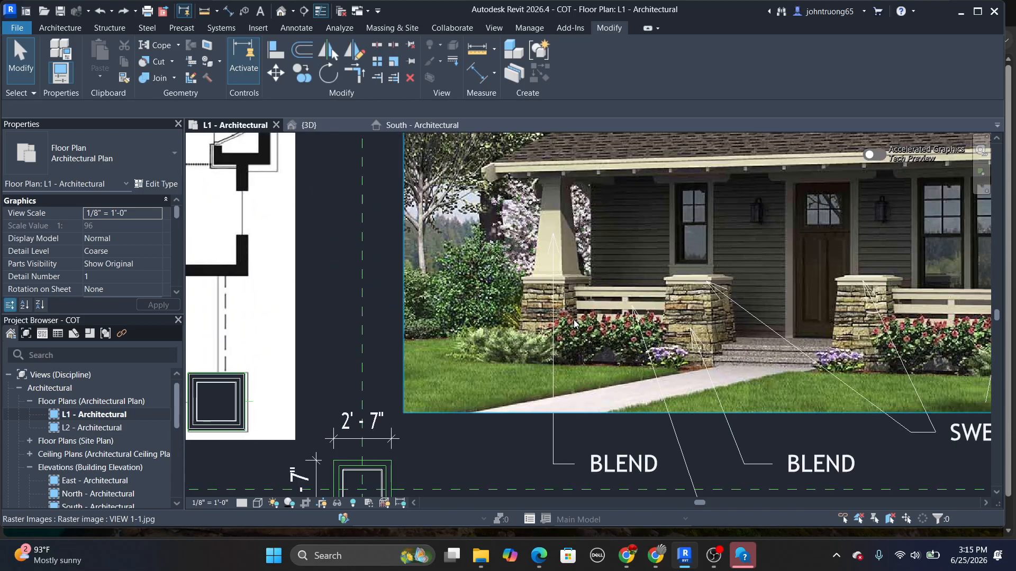
scroll(580, 322, down, 1)
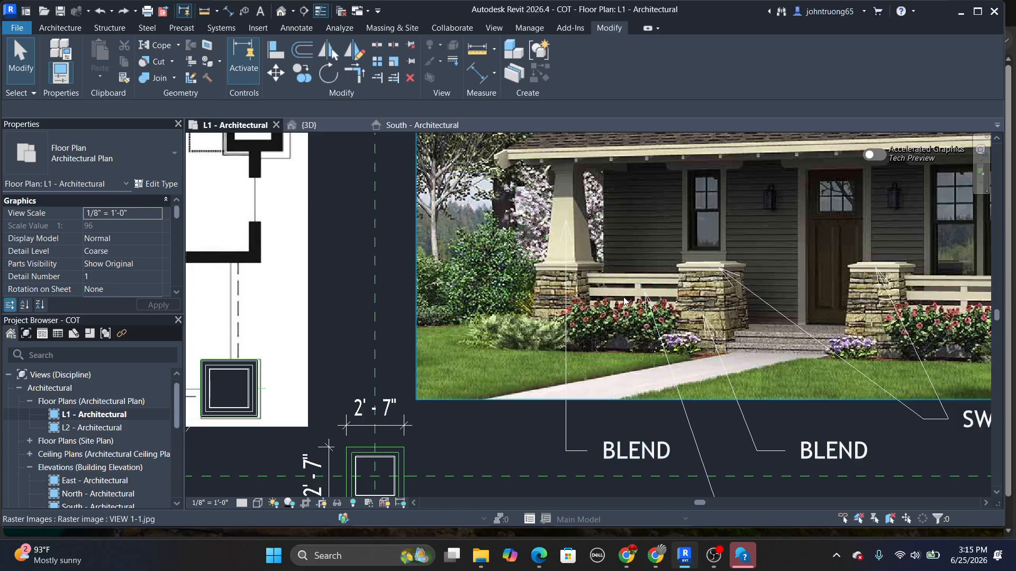
Reveal hidden elements in the L1 plan, unhide the casework at the original column, and leave the reveal mode
scroll(617, 316, down, 5)
scroll(593, 338, up, 8)
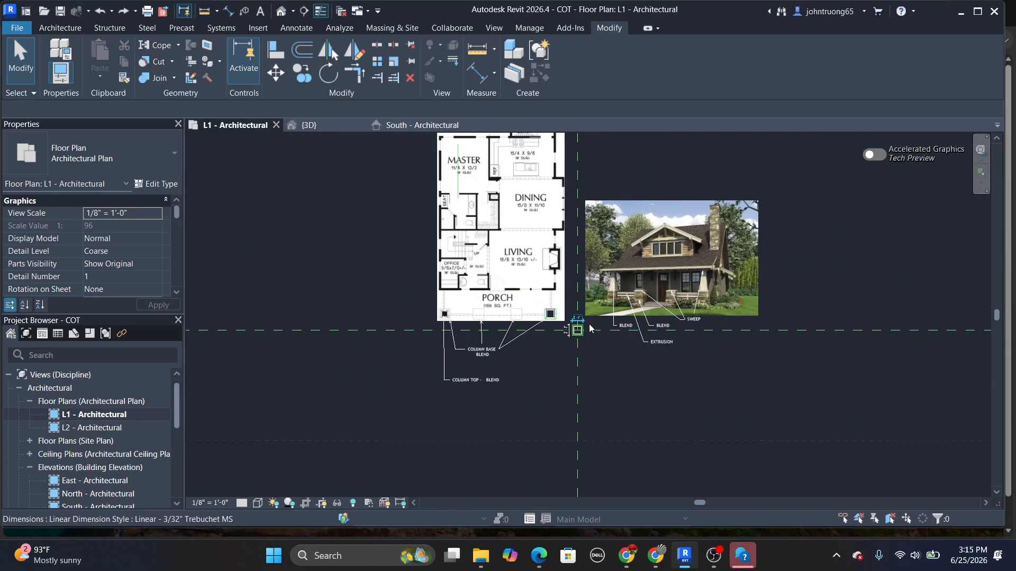
scroll(593, 339, up, 1)
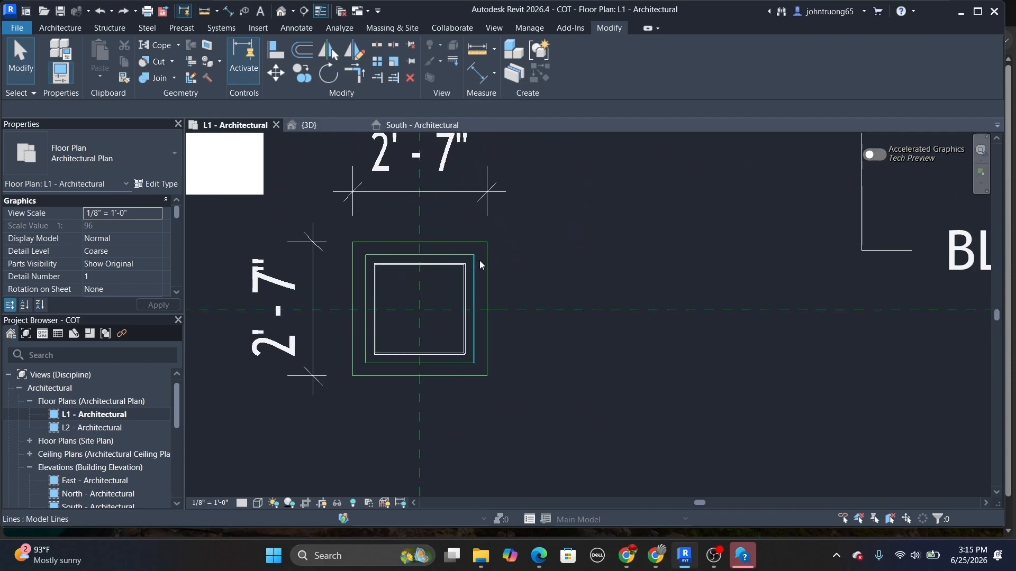
click(353, 503)
click(487, 312)
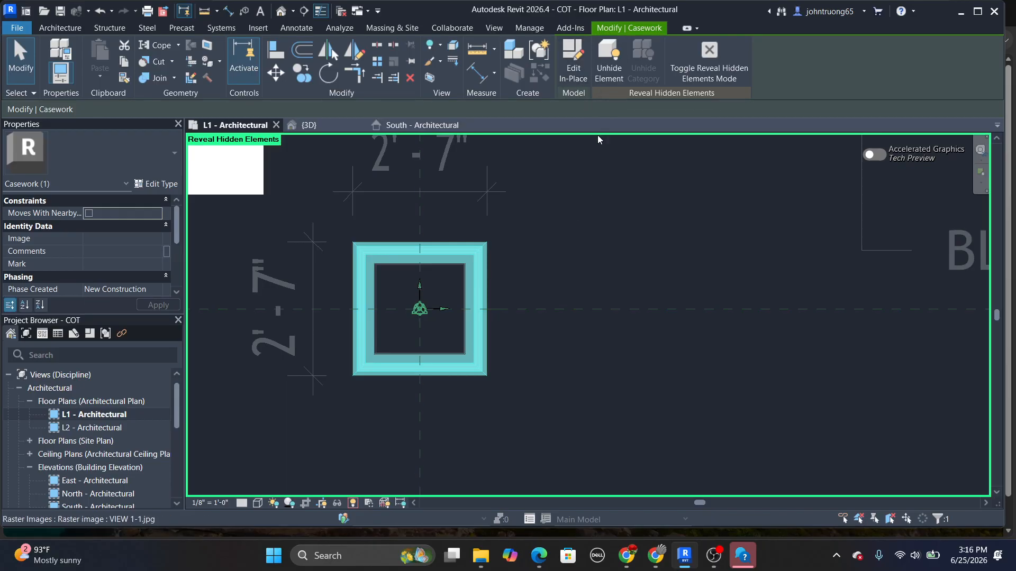
click(609, 63)
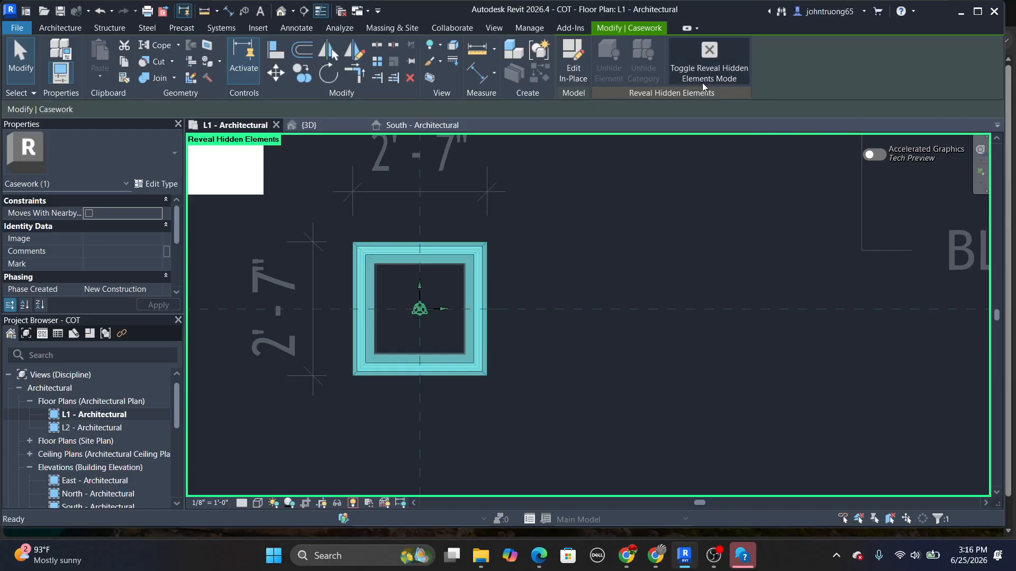
click(706, 51)
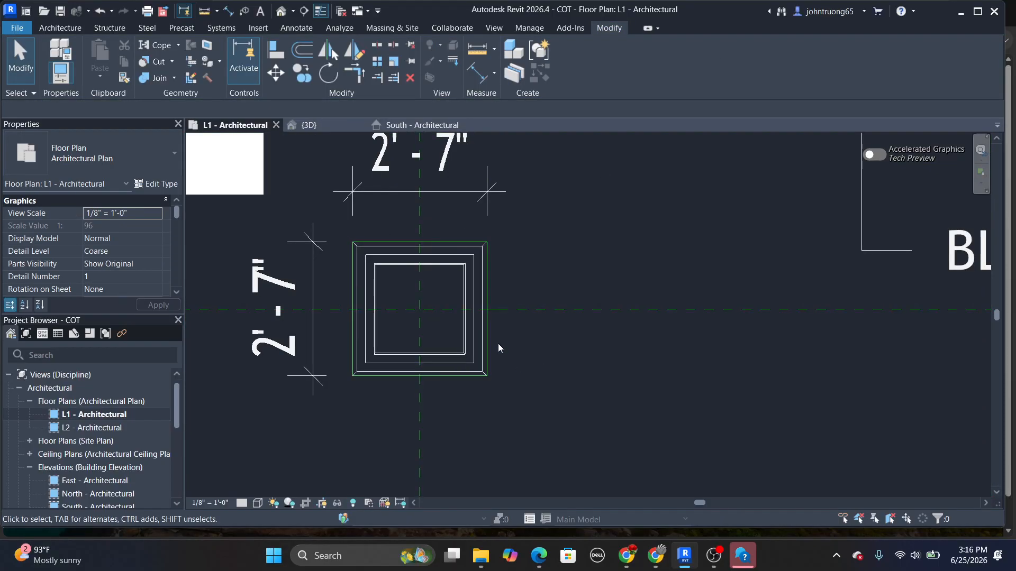
Draw a vertical reference plane along the right edge of the original column's base and name it ref02
middle_drag(503, 347, 478, 346)
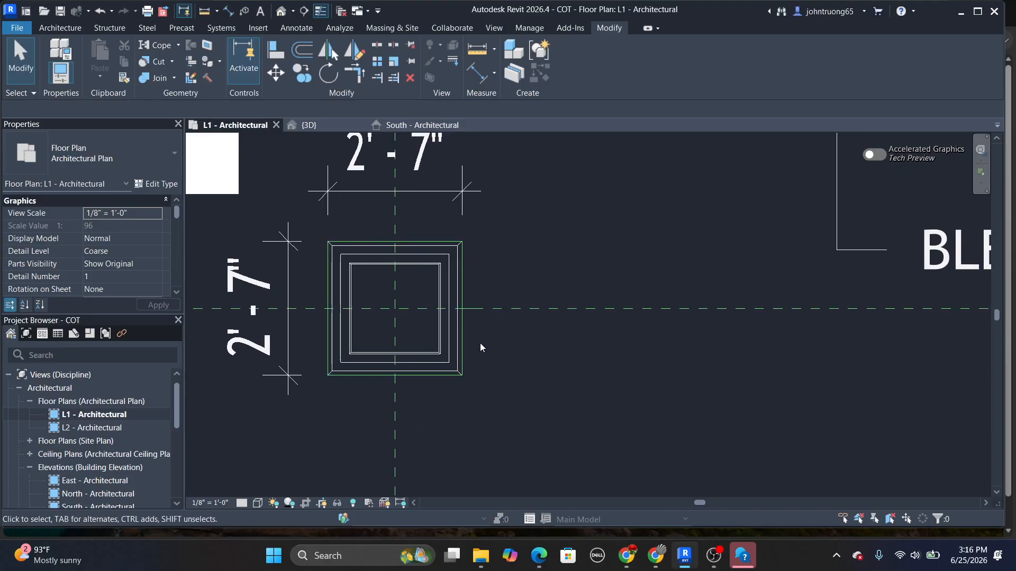
click(74, 28)
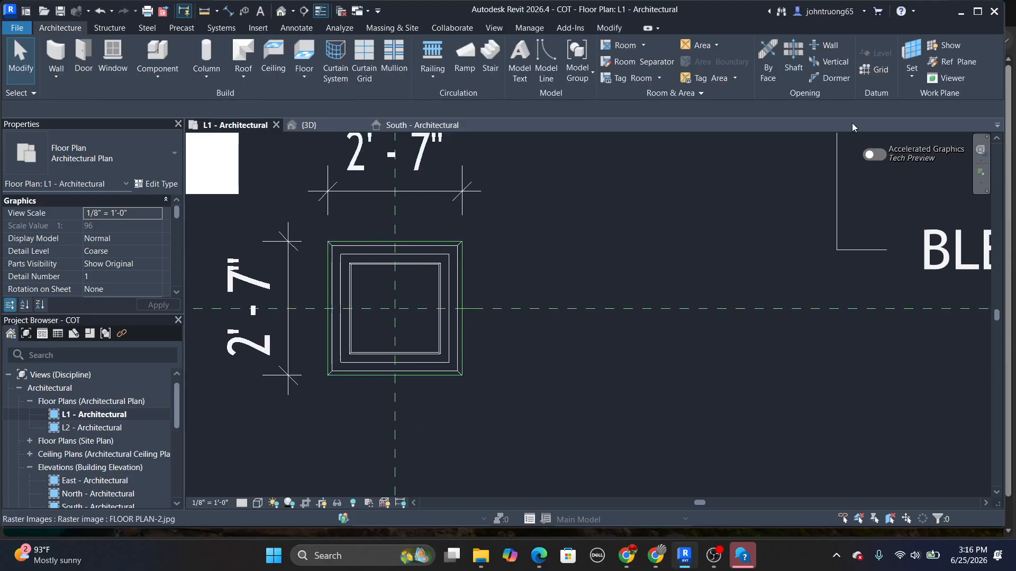
click(953, 63)
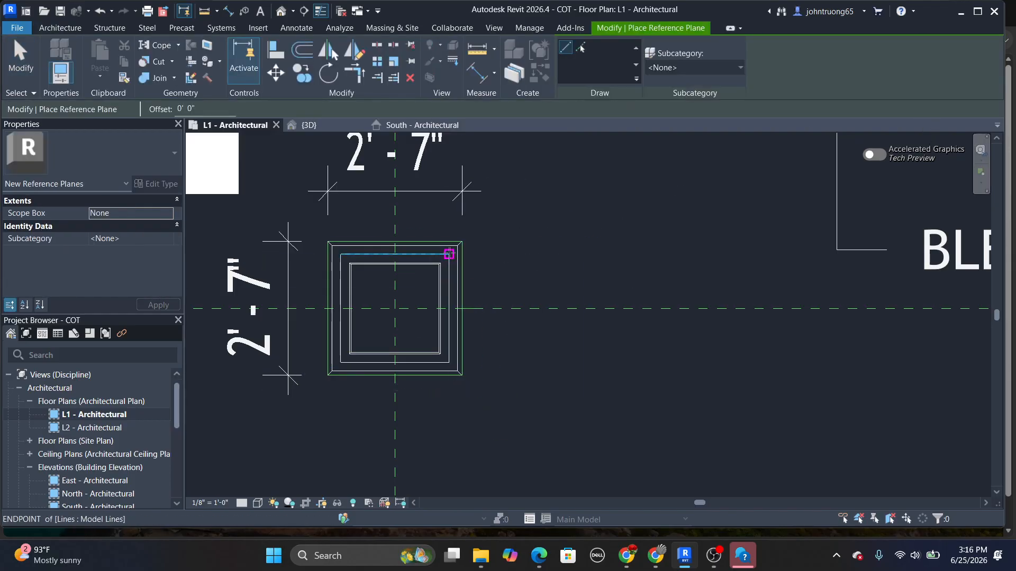
click(461, 242)
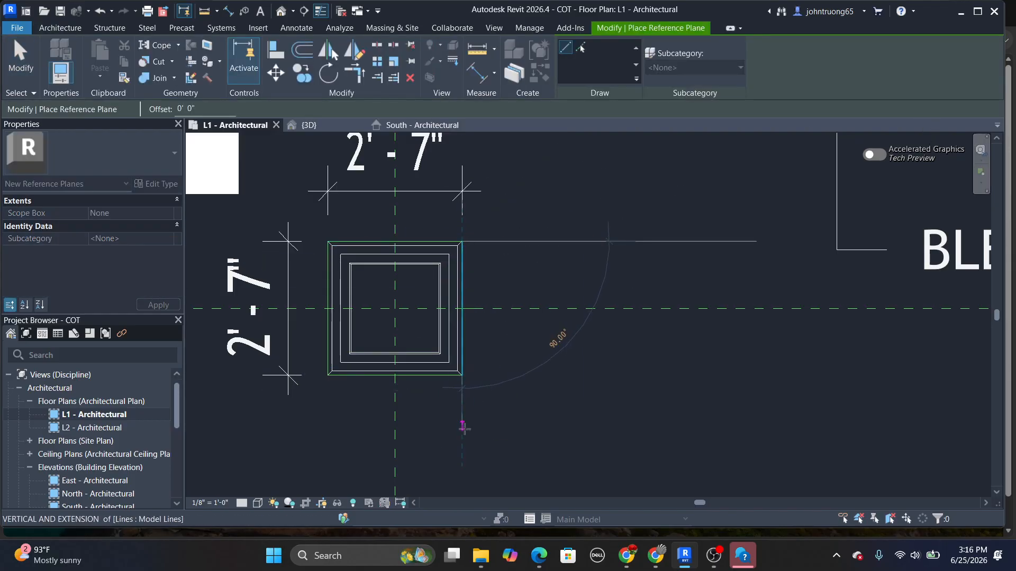
click(462, 446)
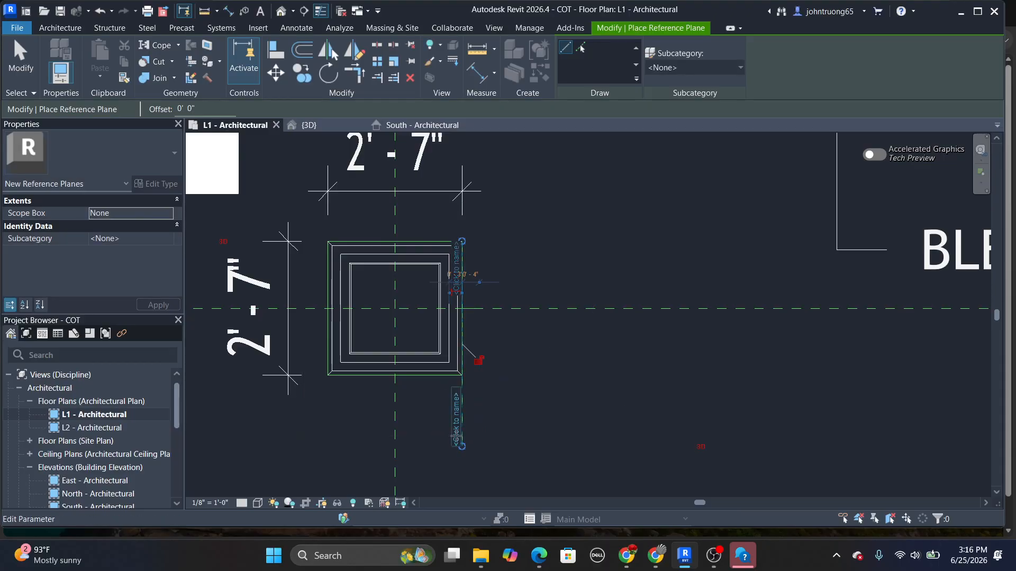
click(456, 438)
text(ref0)
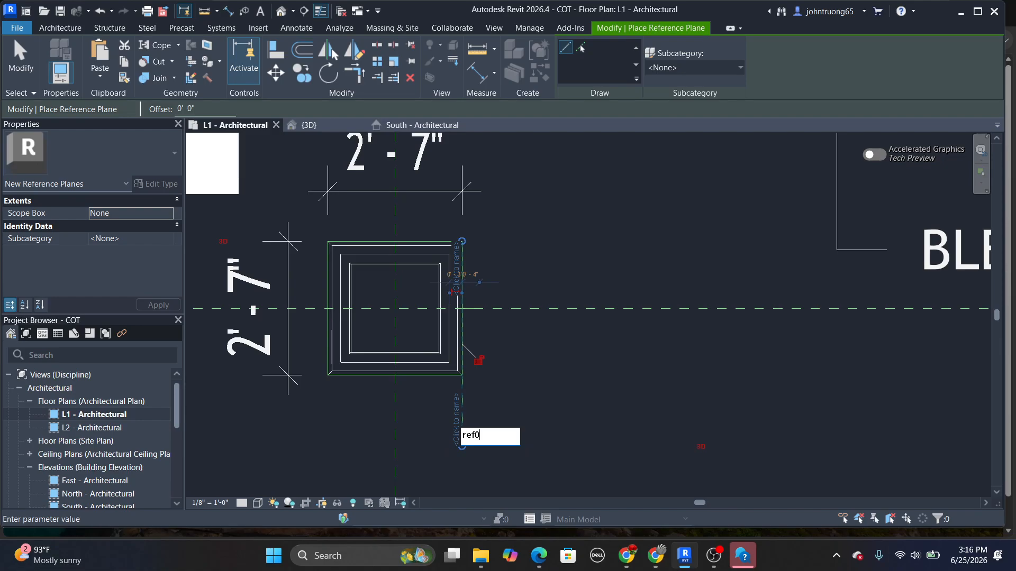
text(2)
key(Return)
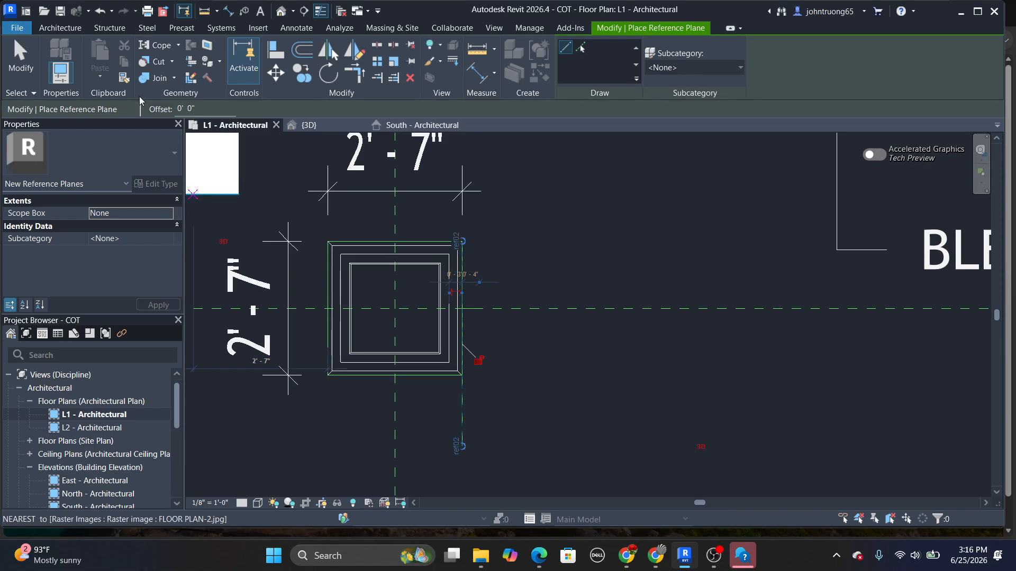
key(Escape)
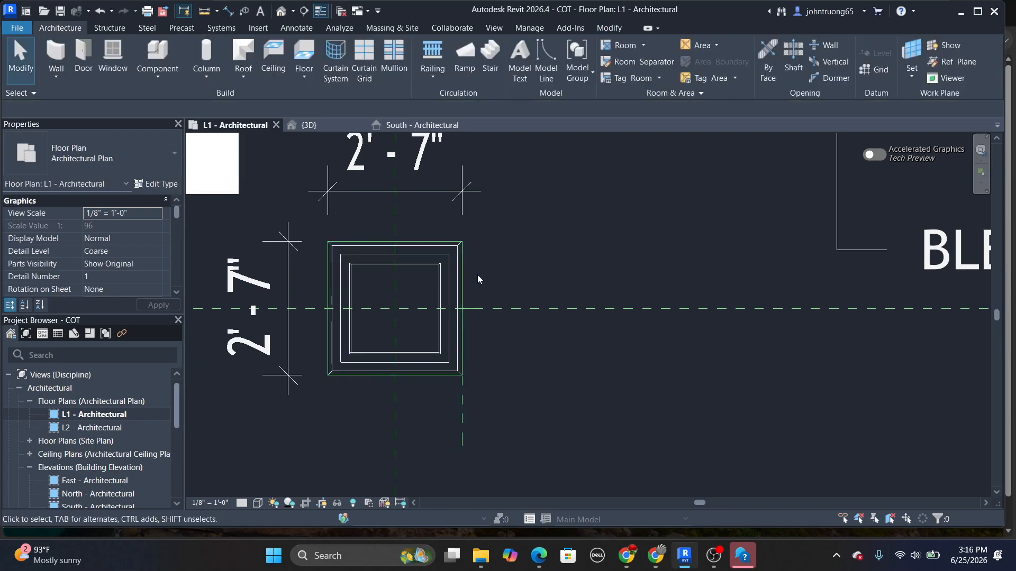
Set the work plane to Reference Plane : ref02 and open the East - Architectural elevation for it
click(462, 423)
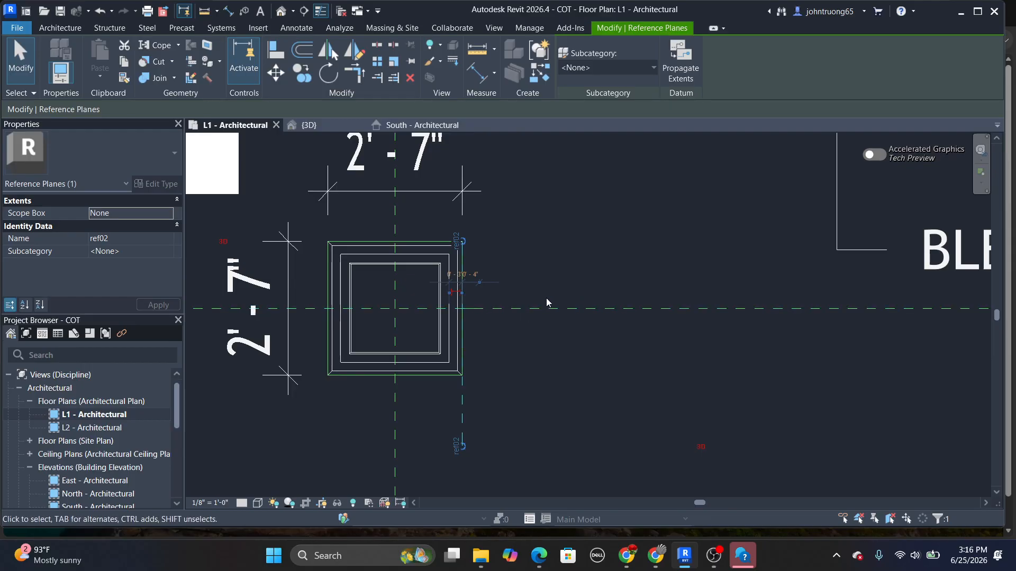
scroll(529, 325, down, 1)
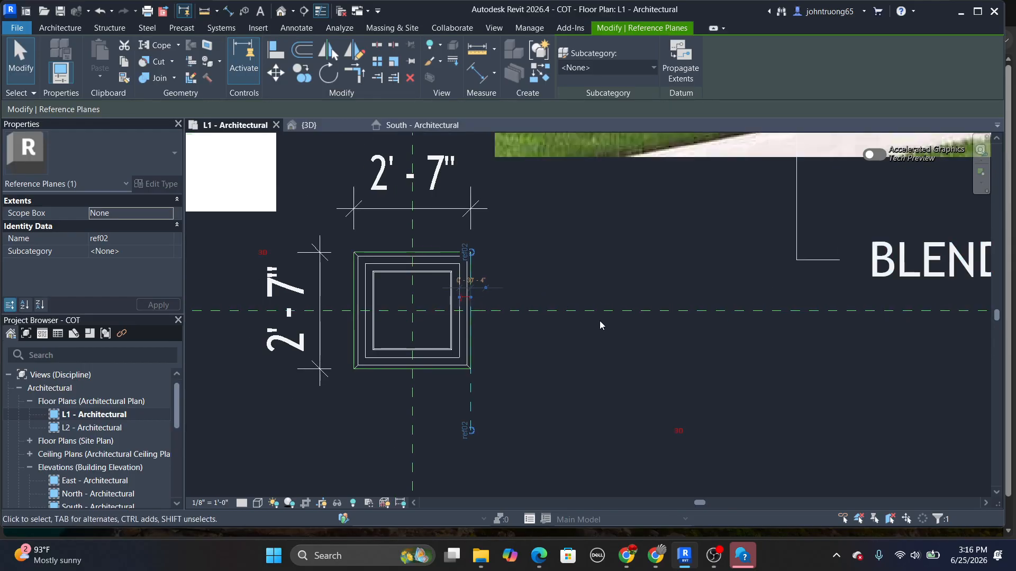
scroll(535, 324, down, 2)
middle_drag(535, 348, 507, 353)
scroll(502, 360, up, 1)
click(502, 361)
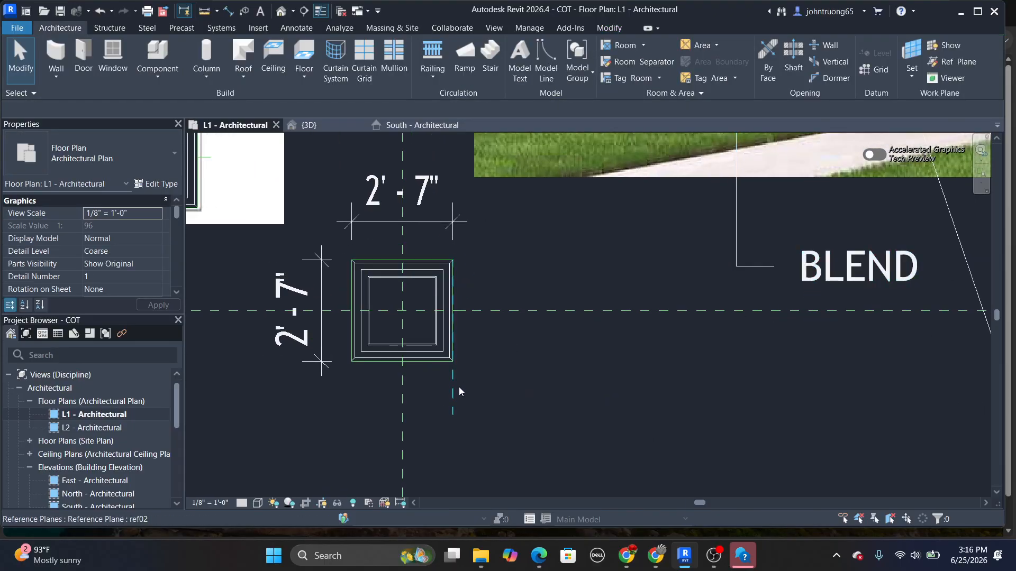
click(912, 71)
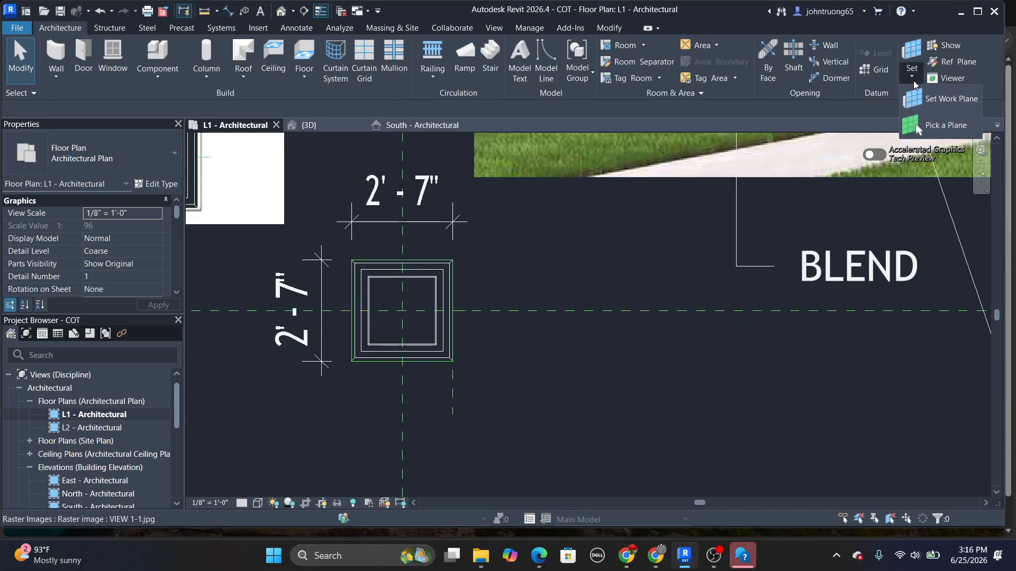
click(922, 100)
click(496, 267)
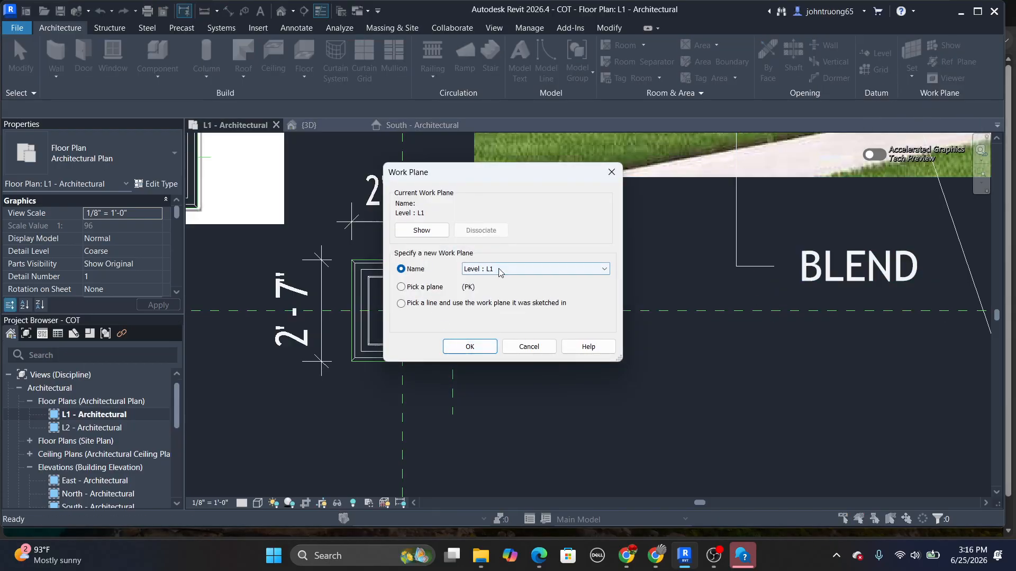
click(517, 331)
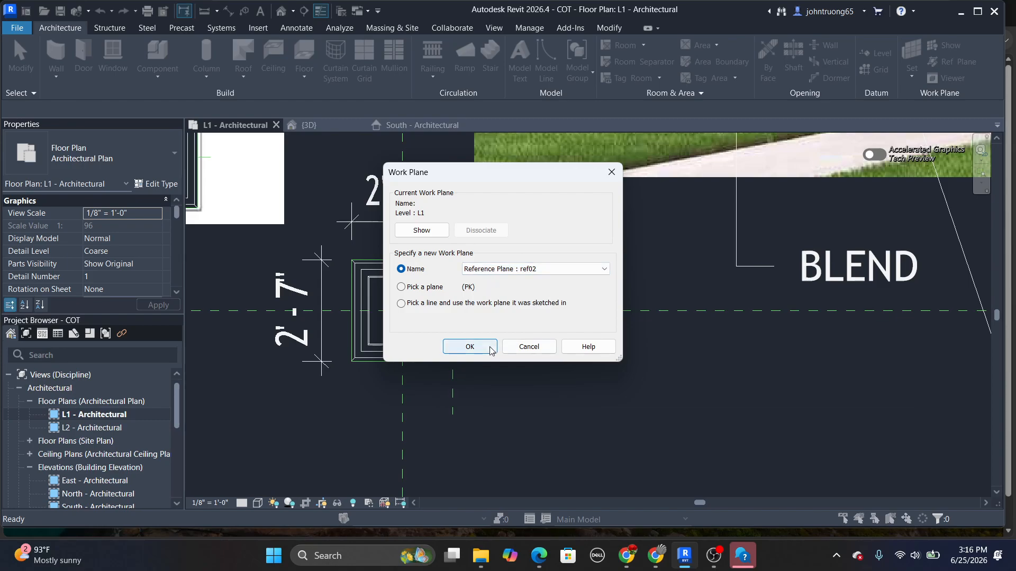
click(485, 346)
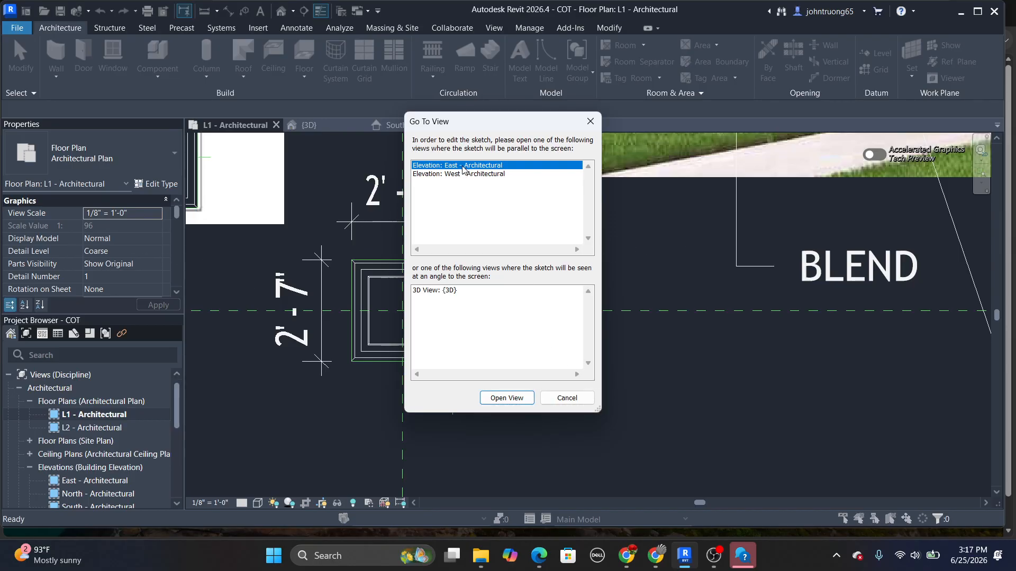
click(500, 398)
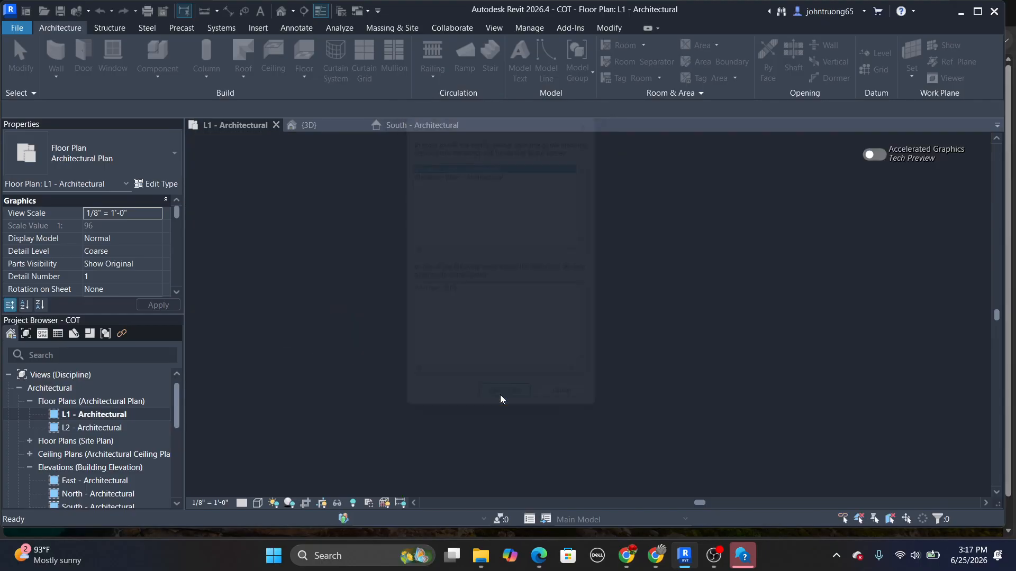
scroll(550, 370, up, 5)
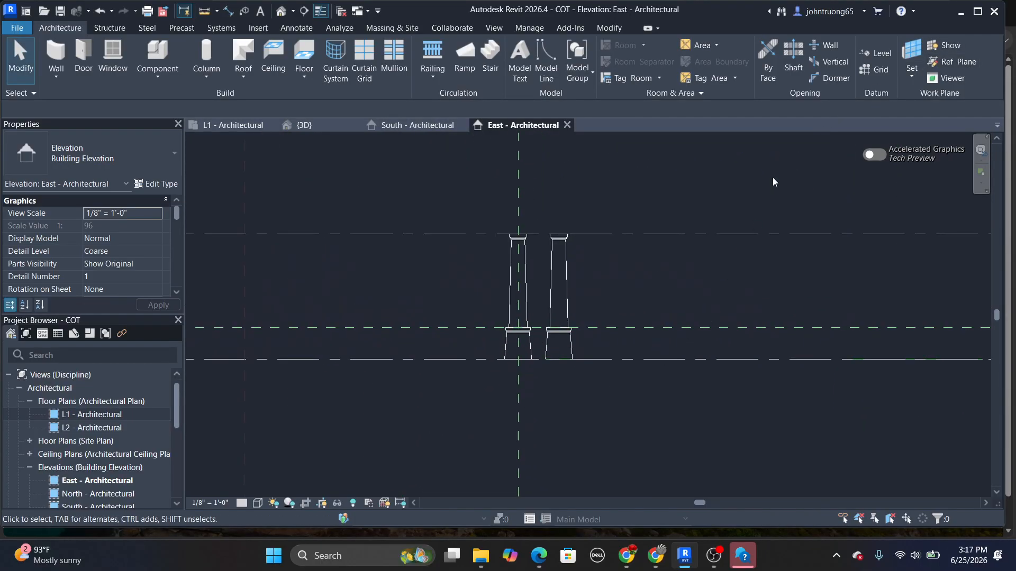
Show the active work plane behind the columns in the East elevation and return to the L1 - Architectural floor plan
click(951, 46)
scroll(526, 360, up, 5)
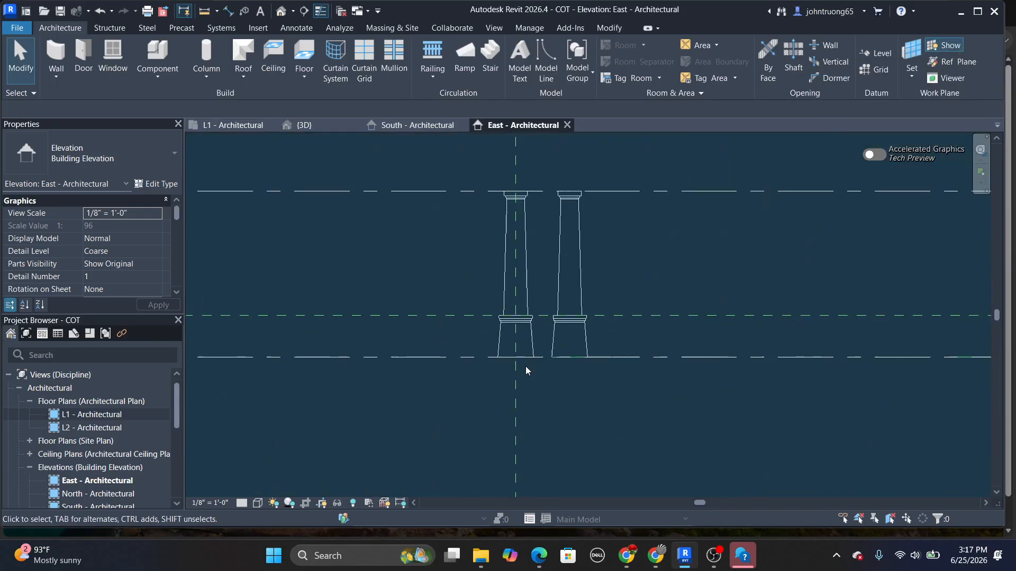
scroll(526, 360, down, 6)
scroll(643, 357, down, 2)
scroll(643, 357, down, 2)
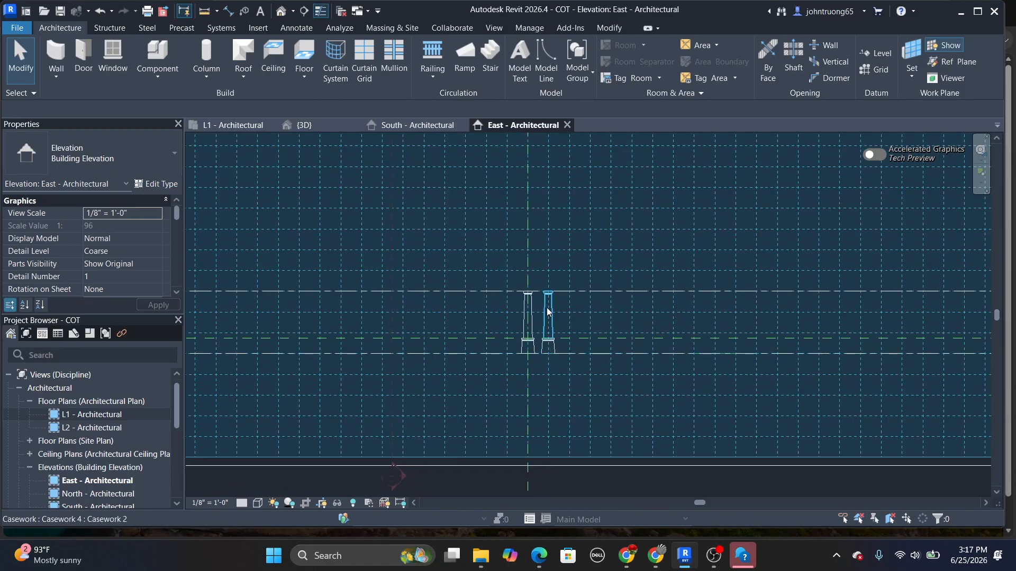
double_click(105, 415)
scroll(567, 322, down, 5)
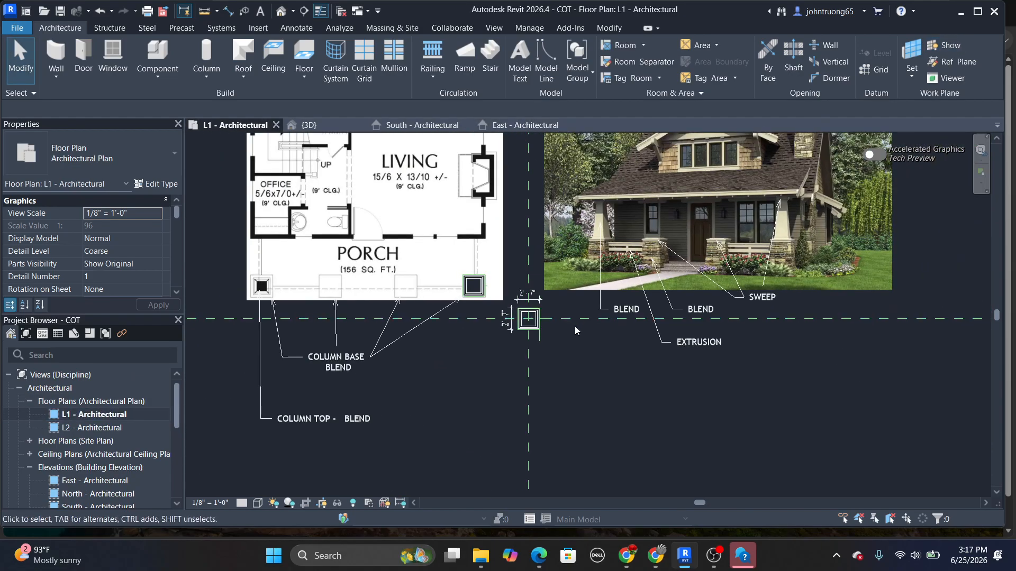
Try moving the floor plan image beneath the corner porch column and undo the move
scroll(550, 324, up, 5)
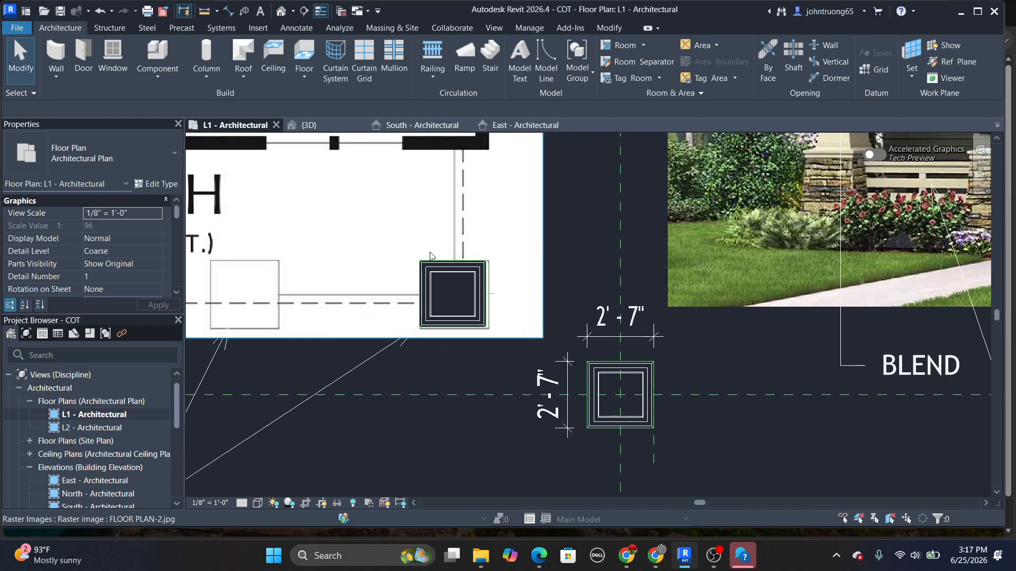
click(404, 247)
drag(404, 247, 451, 289)
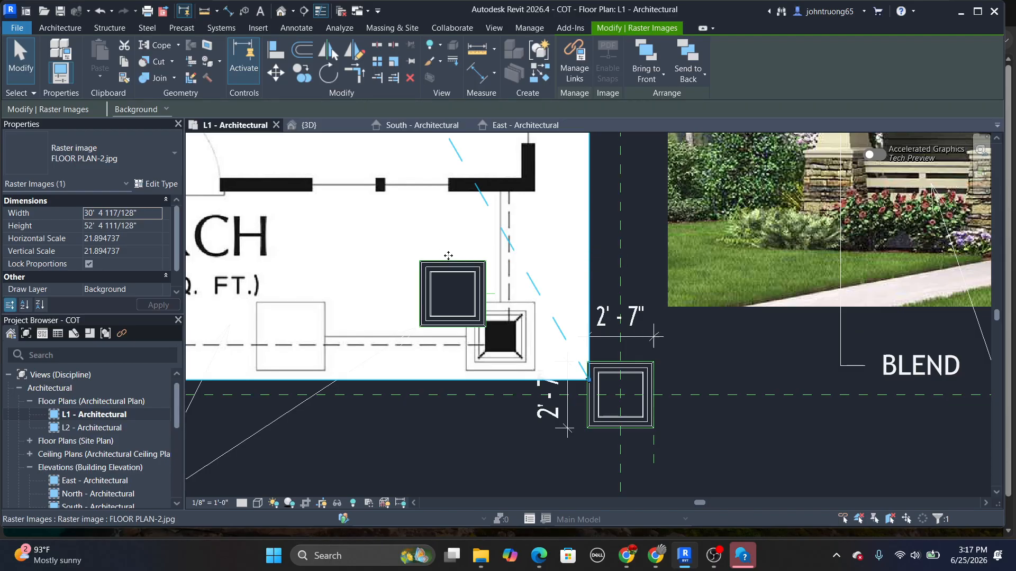
key(ctrl+z)
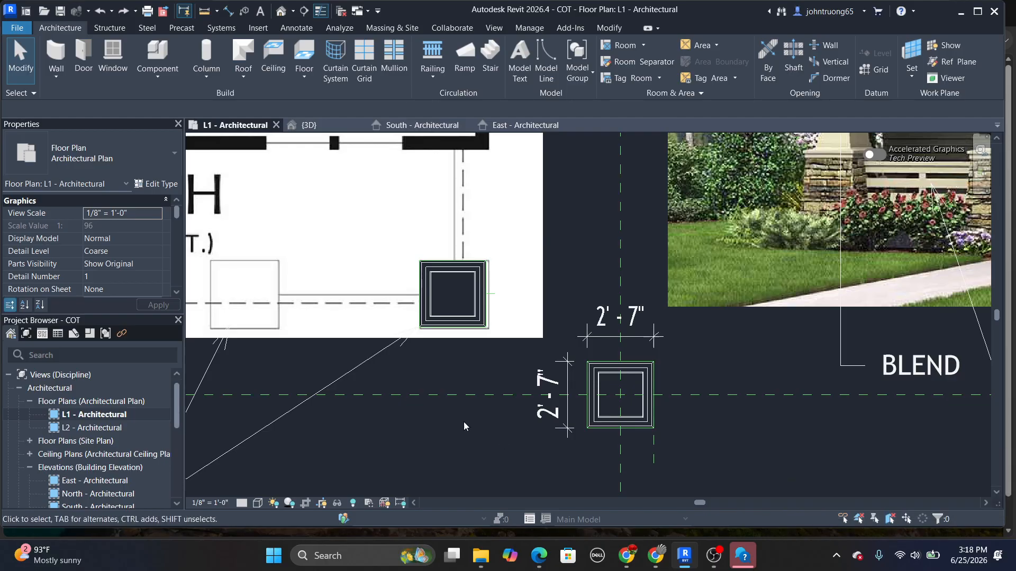
Pin the FLOOR PLAN-2.jpg raster image in place on the L1 plan
click(510, 264)
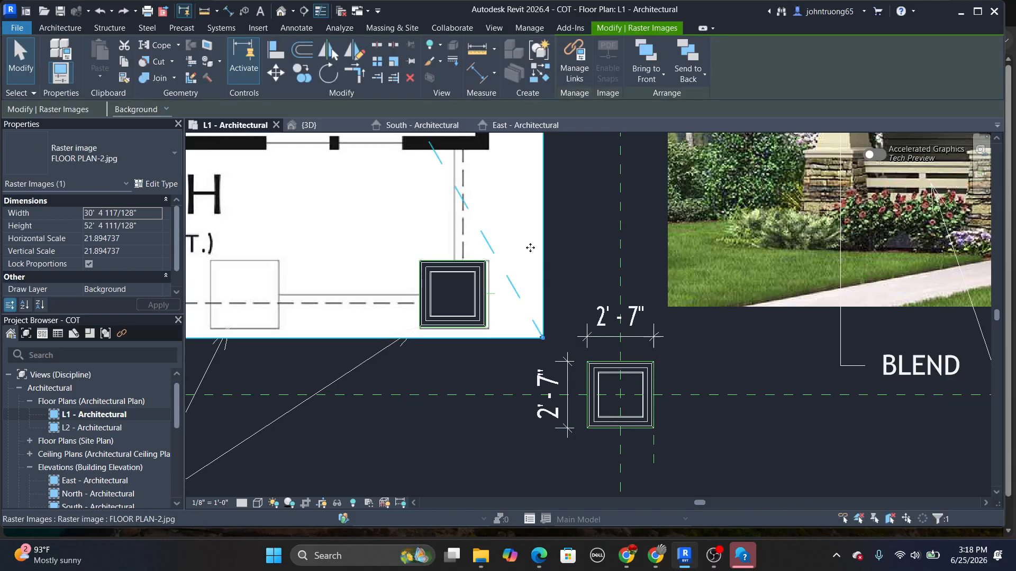
scroll(530, 248, down, 5)
scroll(537, 260, up, 3)
scroll(541, 265, up, 2)
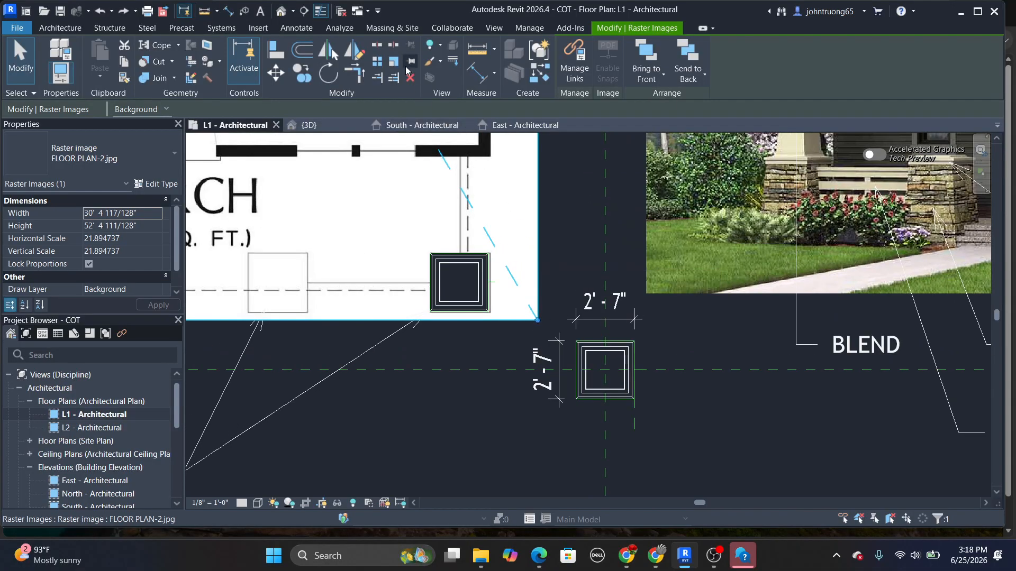
click(470, 417)
click(507, 219)
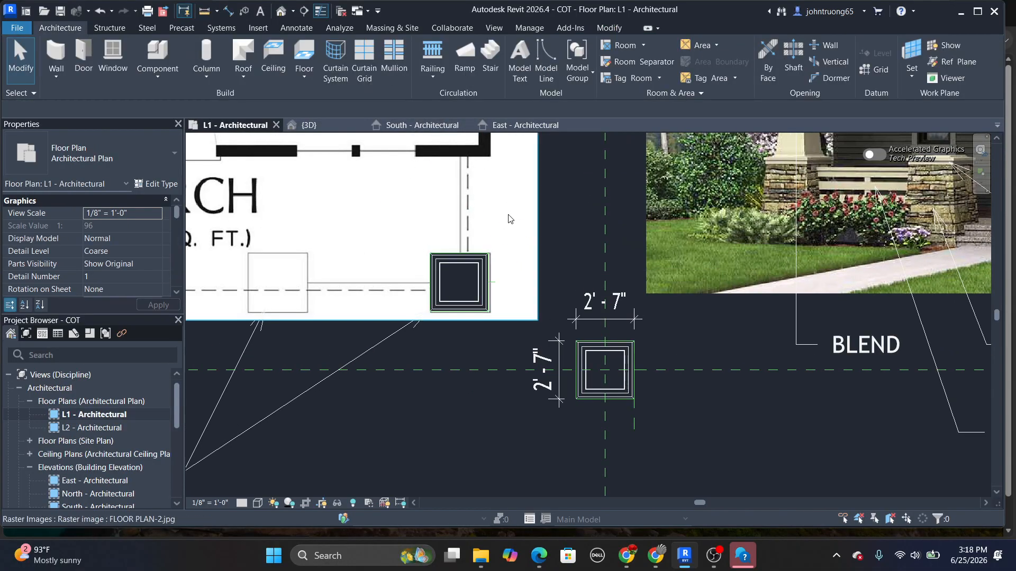
click(562, 249)
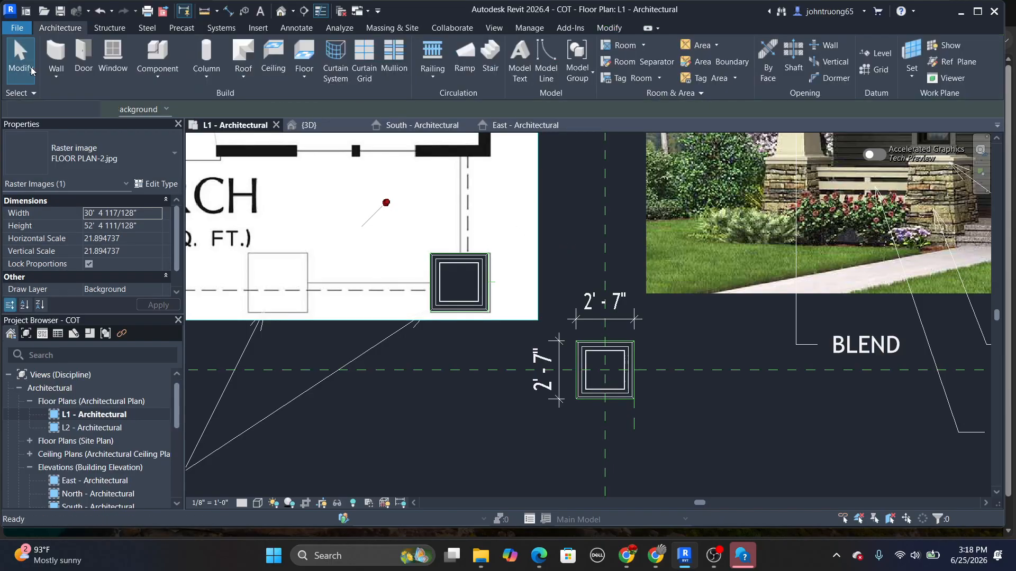
Check whether the pinned floor plan image can still be selected, clearing the selection after each attempt
click(401, 236)
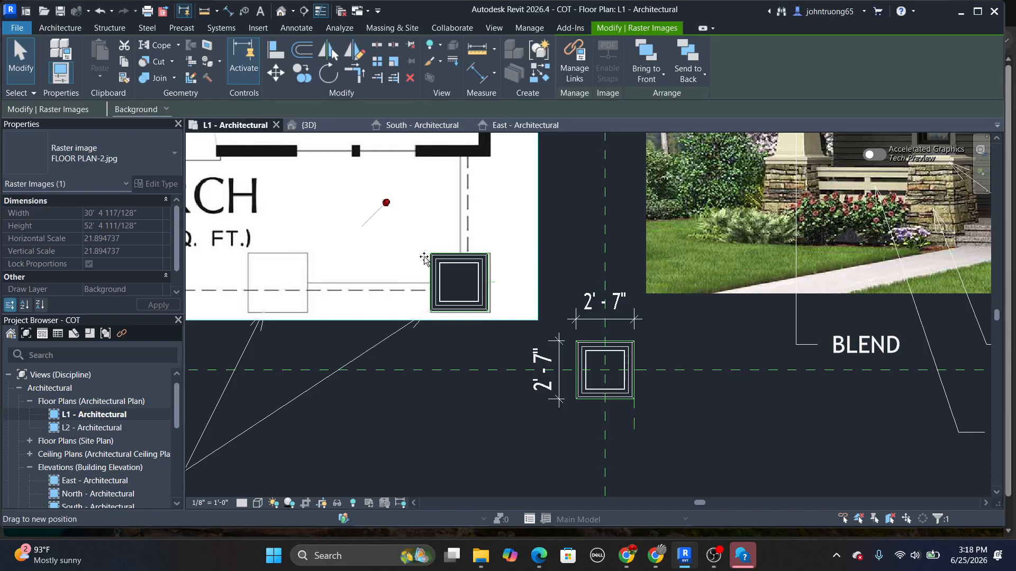
click(21, 62)
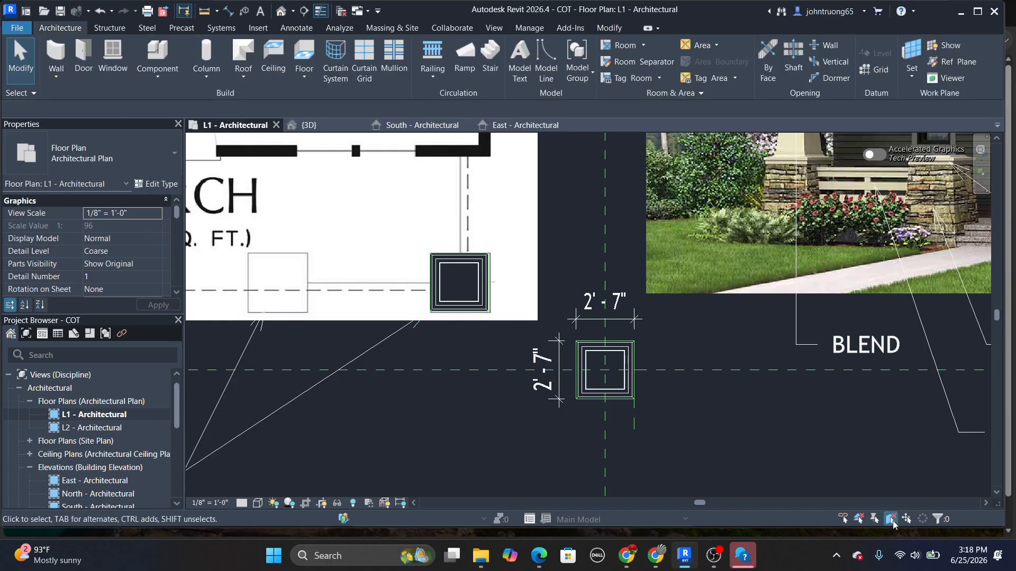
click(400, 236)
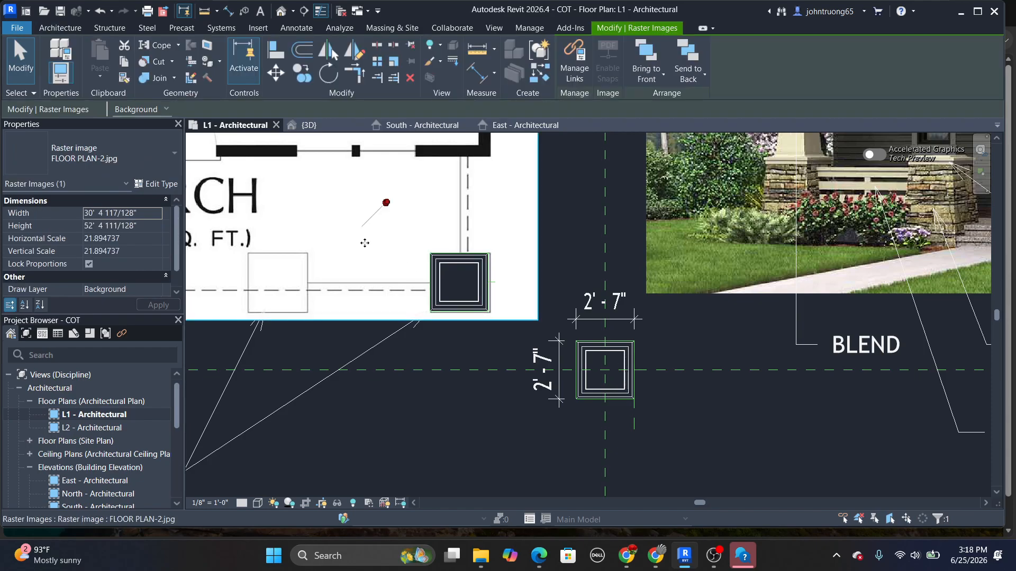
click(21, 62)
click(389, 200)
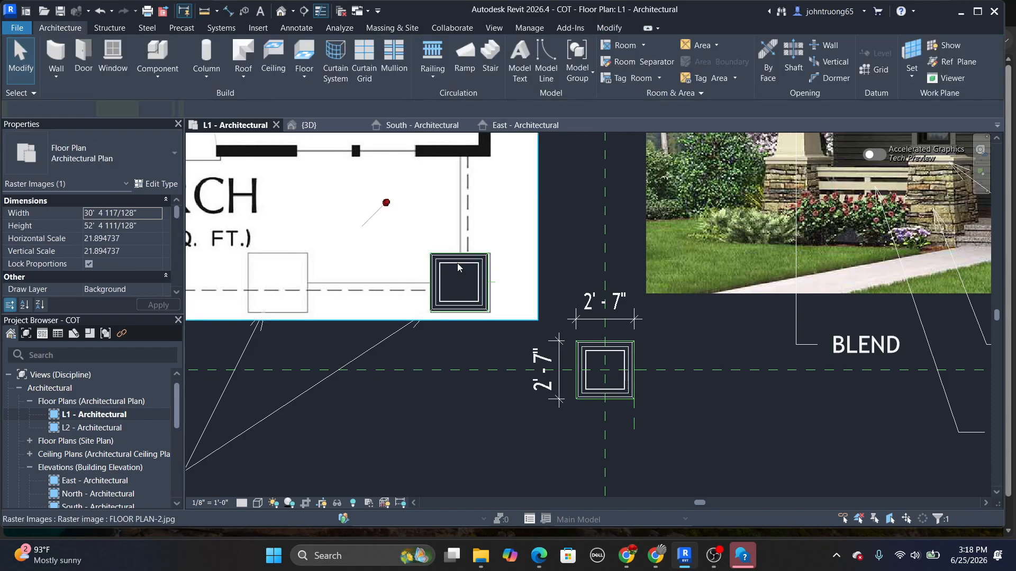
click(715, 365)
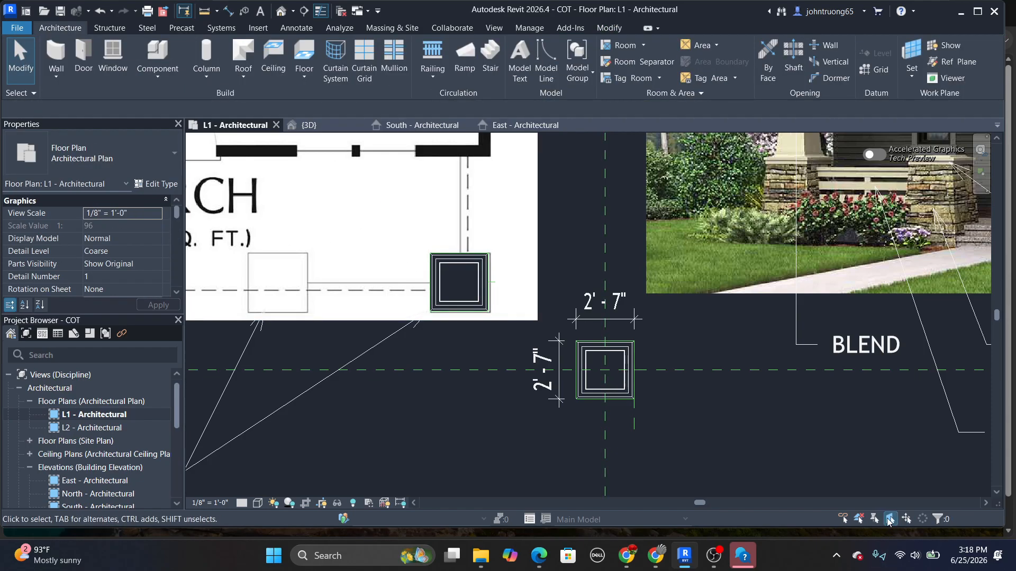
Move the outer column base casework off the porch corner into the empty area beside the plan and delete it
scroll(534, 394, down, 3)
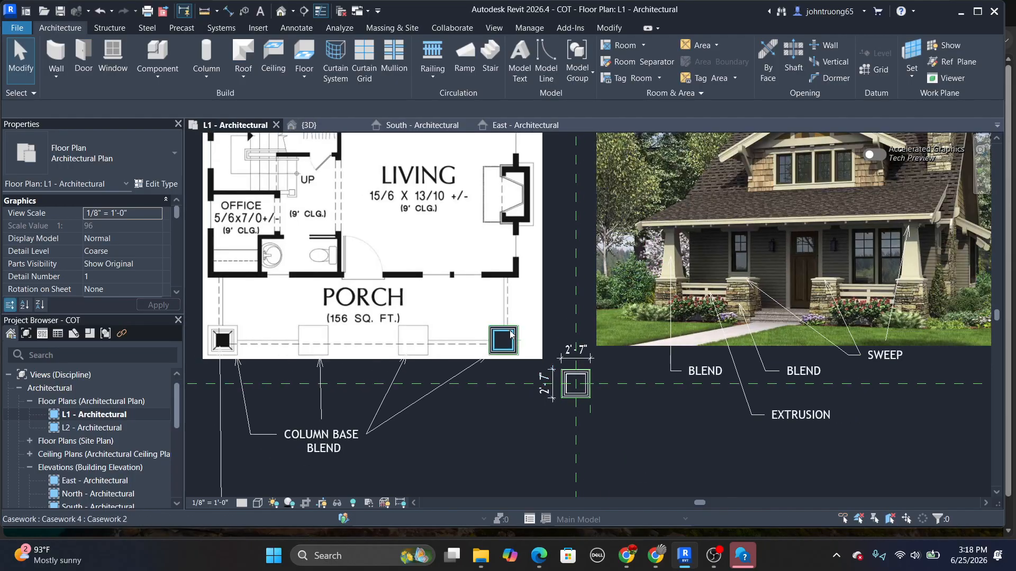
scroll(511, 330, up, 5)
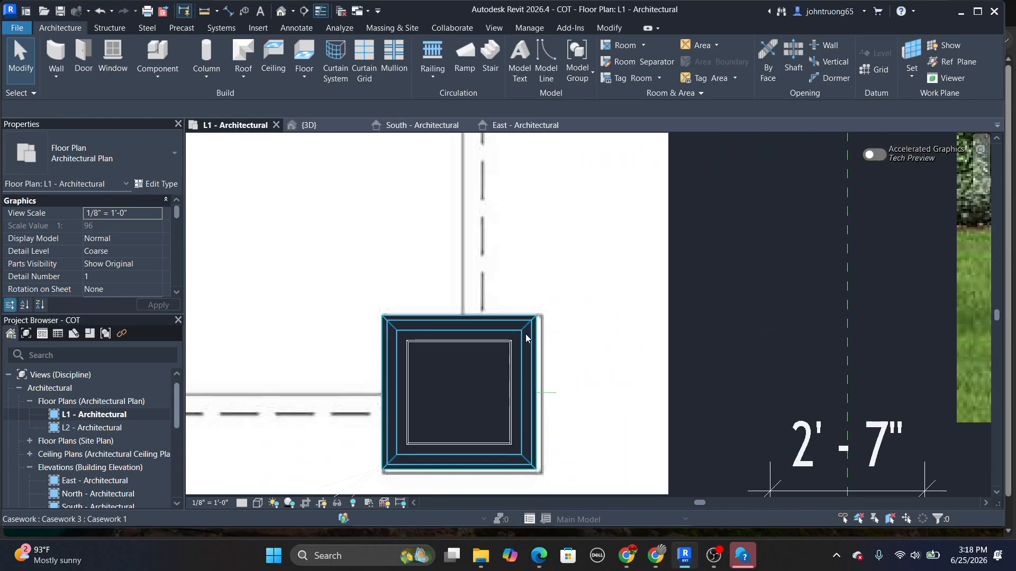
scroll(497, 356, down, 3)
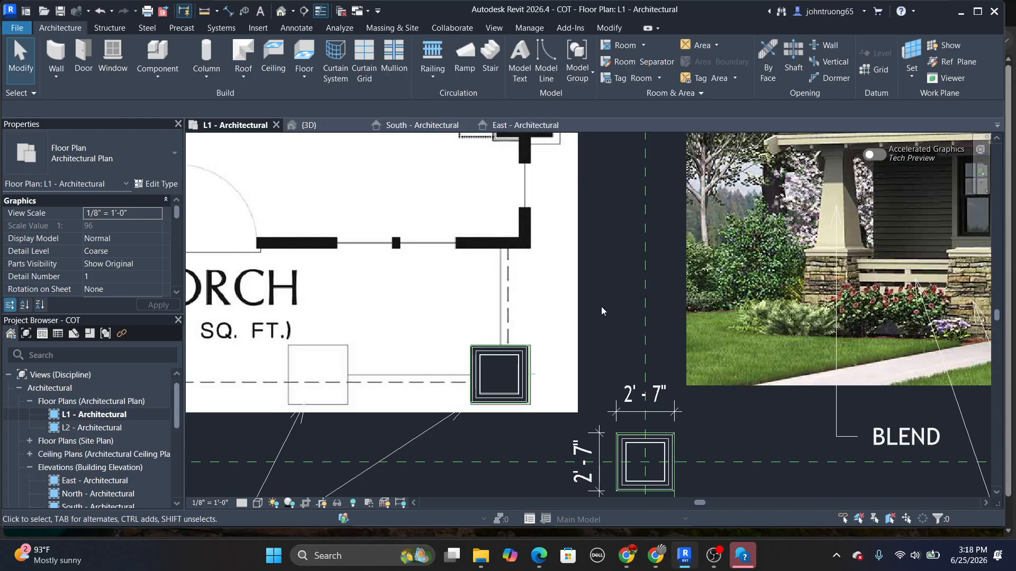
middle_drag(523, 336, 521, 316)
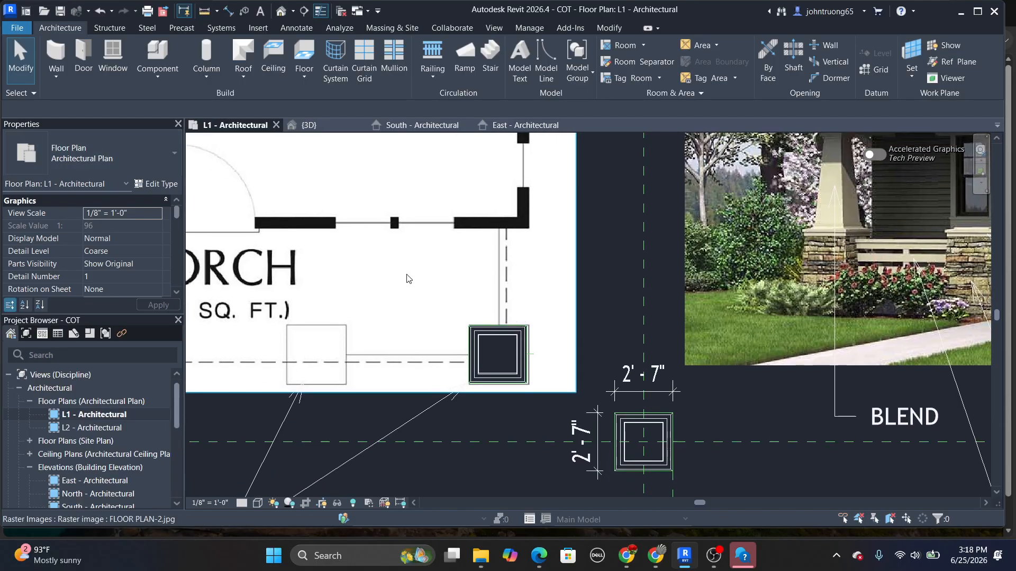
click(528, 351)
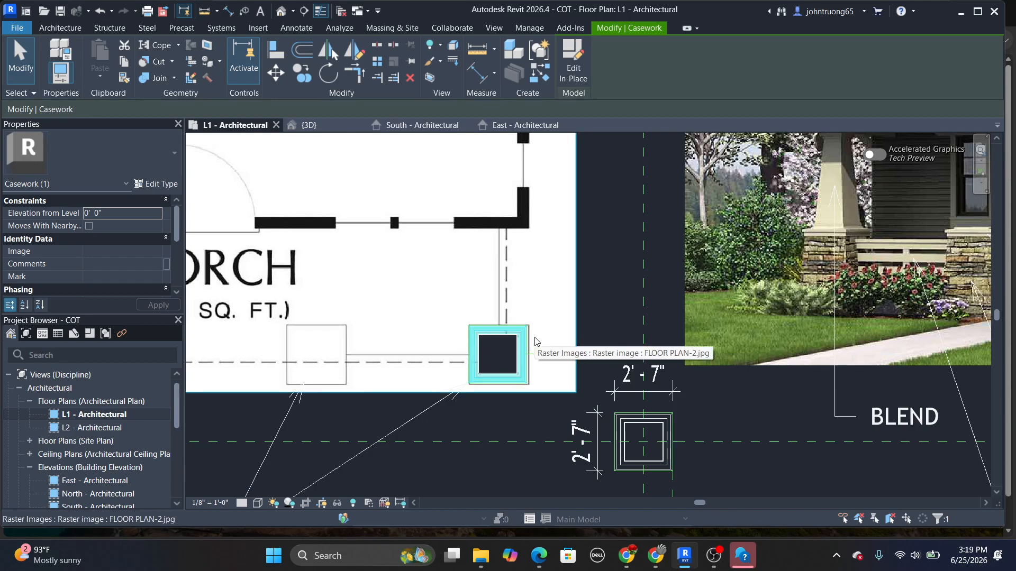
ctrl+click(507, 357)
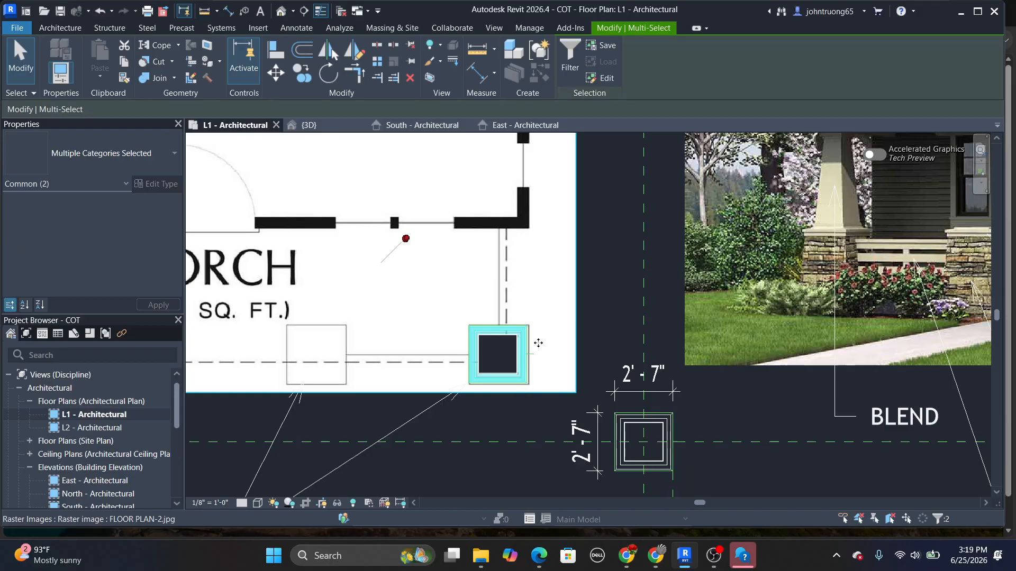
drag(502, 359, 636, 301)
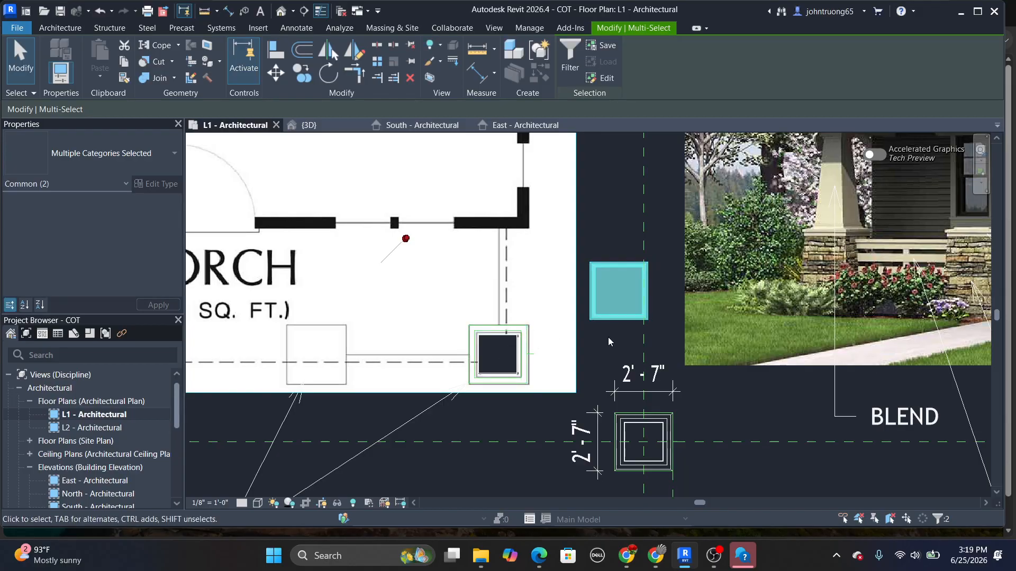
key(Escape)
click(613, 319)
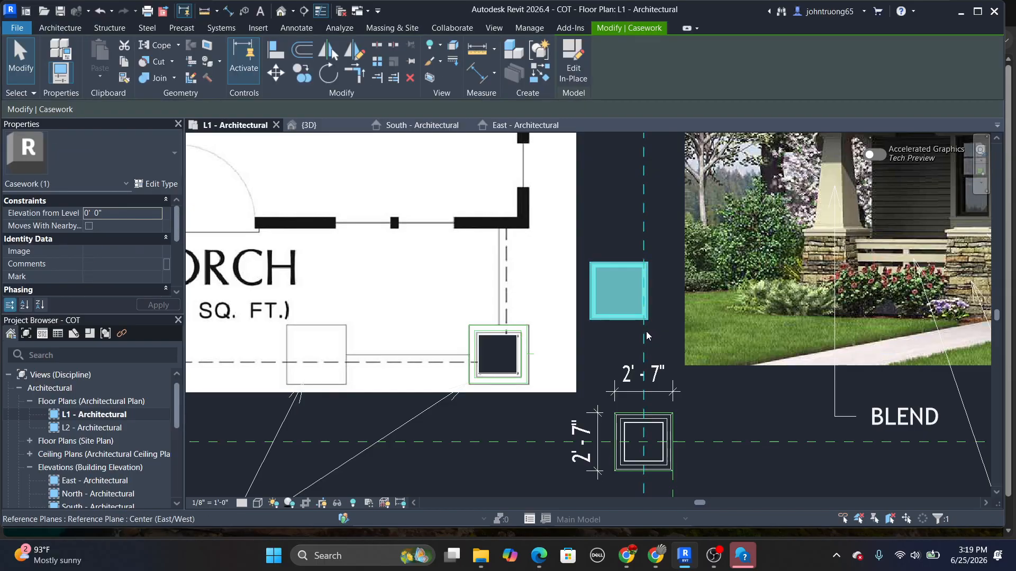
key(Escape)
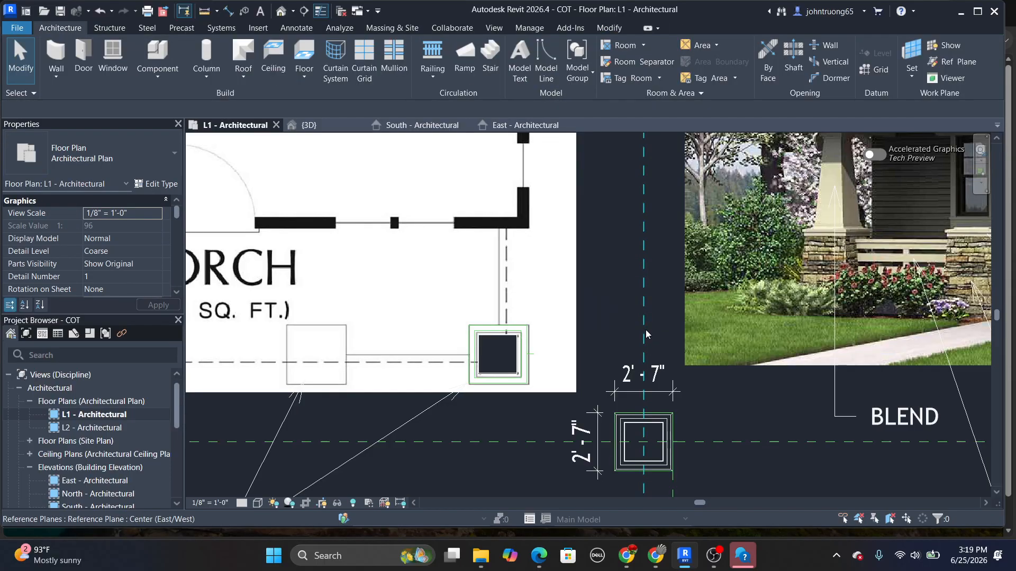
Try selecting the remaining pieces of the porch corner column individually over the pinned floor plan image
click(510, 367)
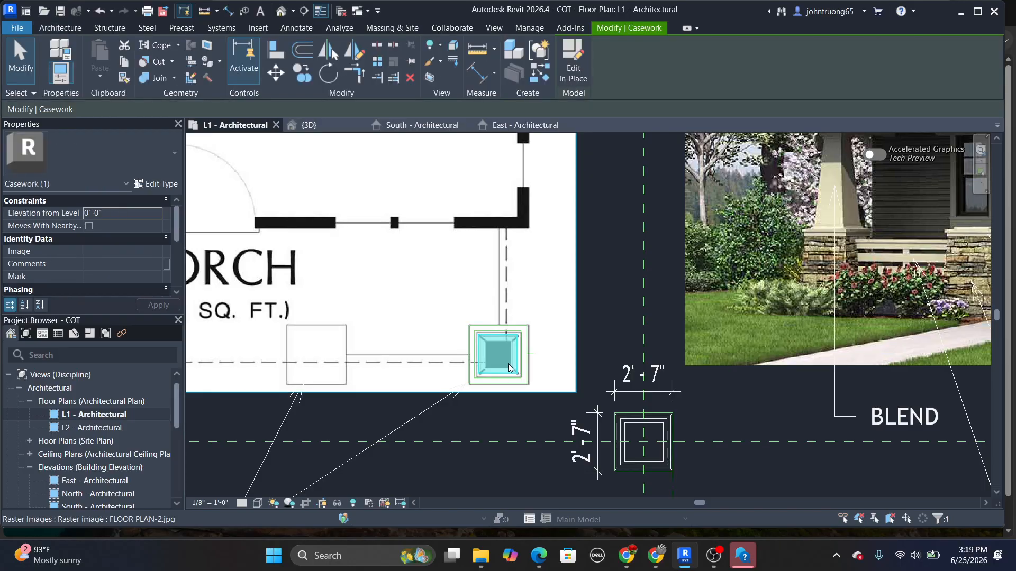
click(583, 335)
click(498, 362)
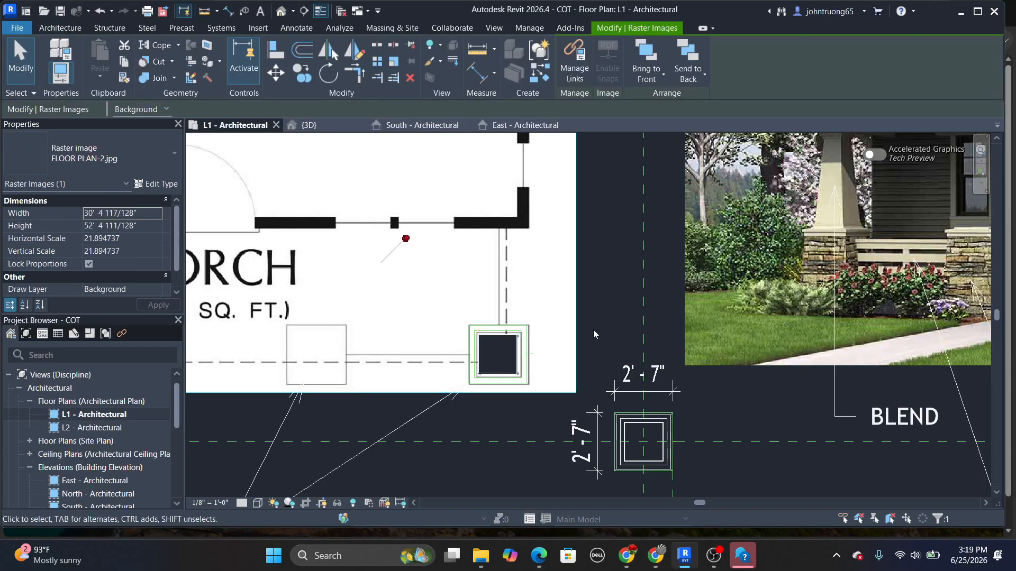
click(594, 334)
click(521, 359)
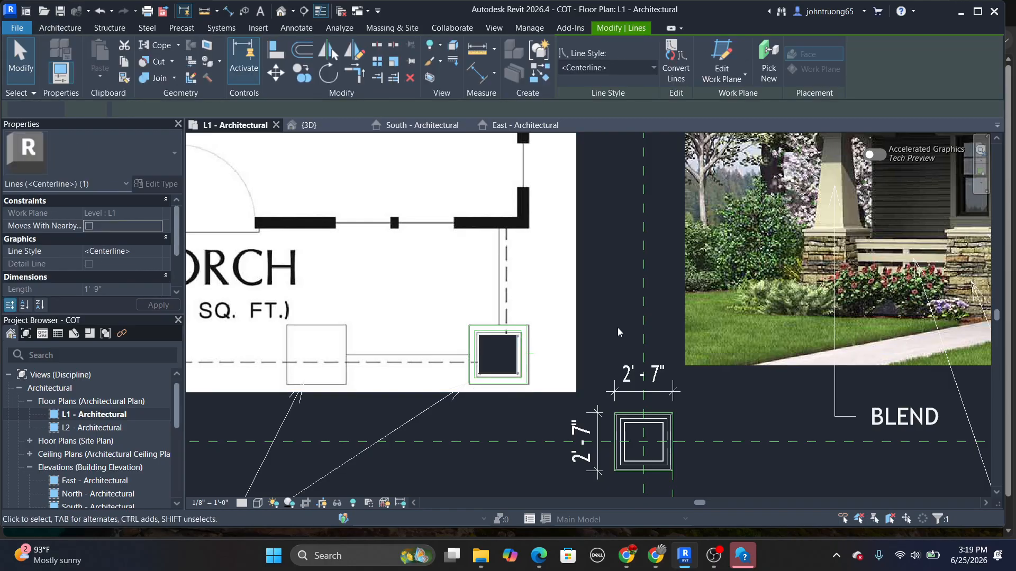
click(616, 334)
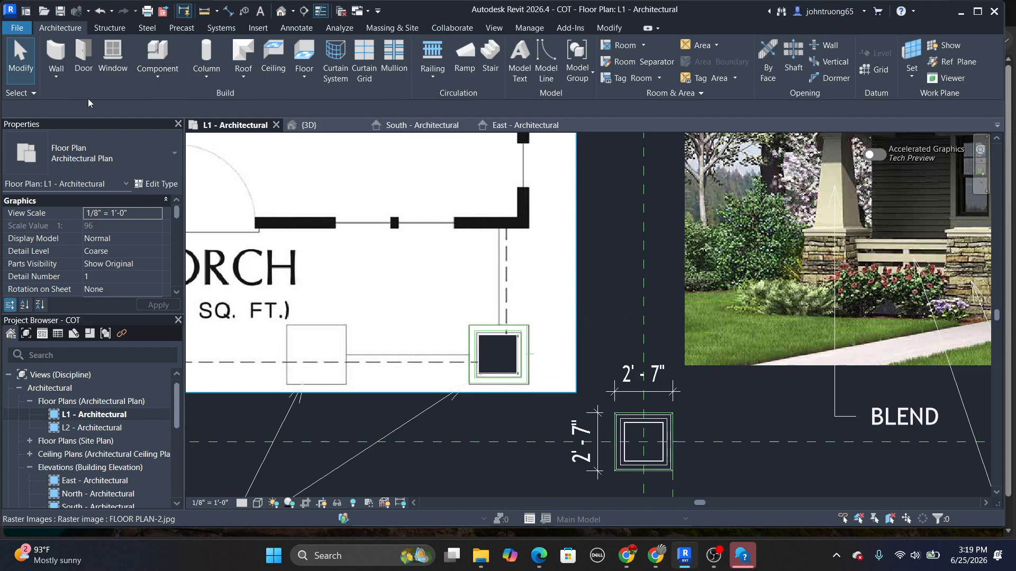
Turn off selection of pinned elements and test it by window-selecting the porch corner column
click(33, 95)
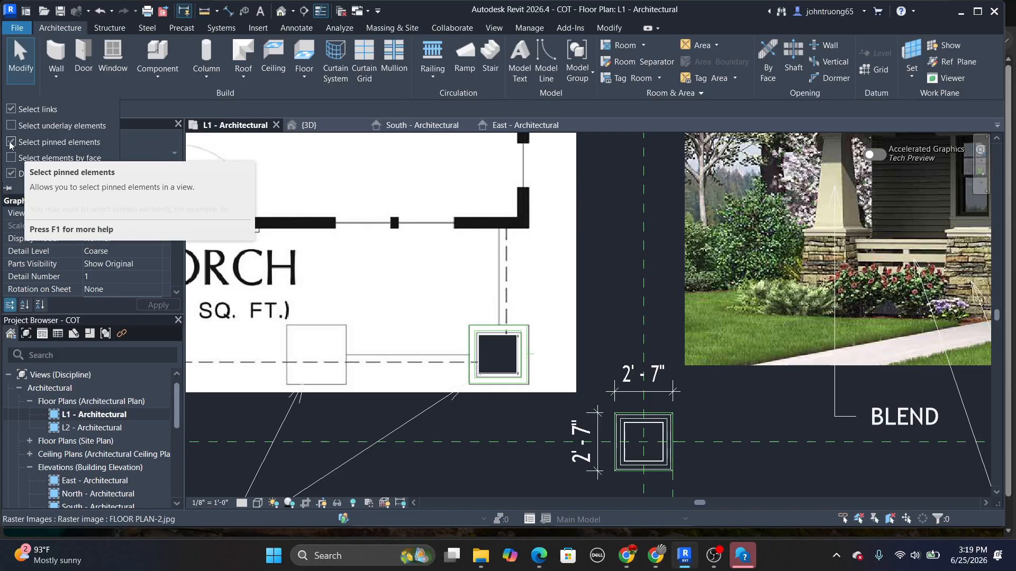
click(11, 143)
drag(448, 300, 556, 411)
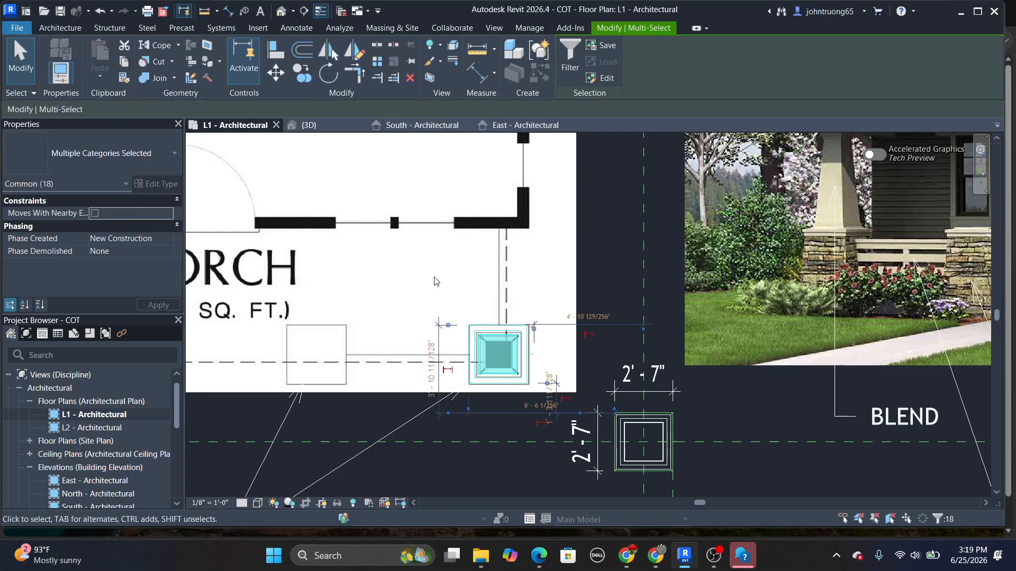
click(605, 267)
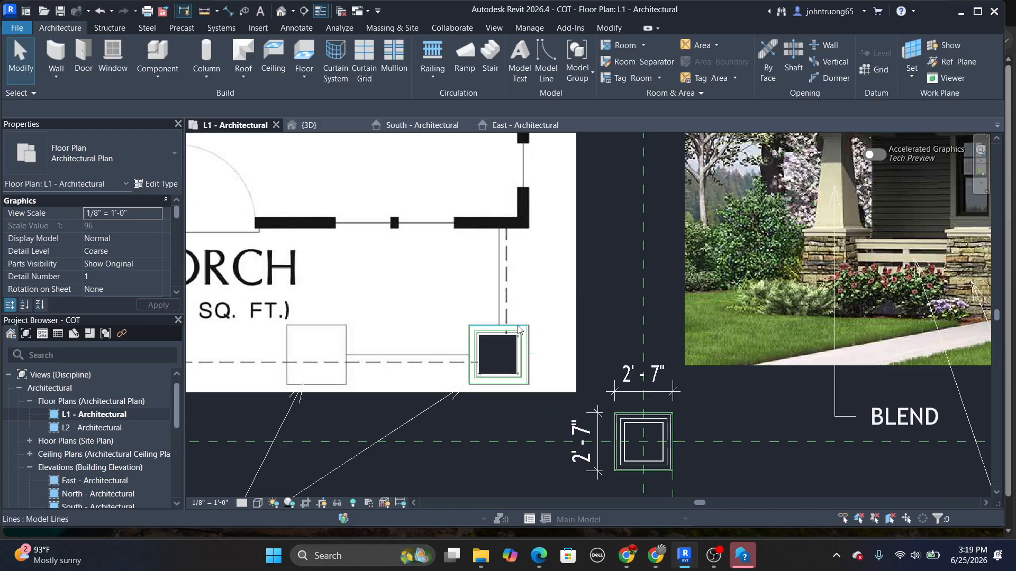
Window-select all remaining pieces of the copied column at the porch corner and delete them
click(33, 93)
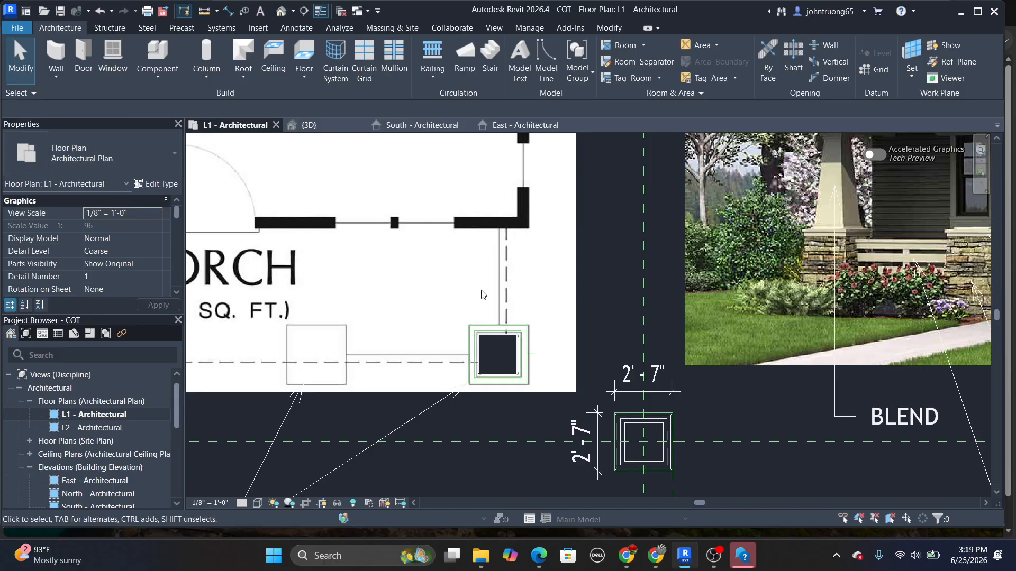
drag(448, 311, 546, 403)
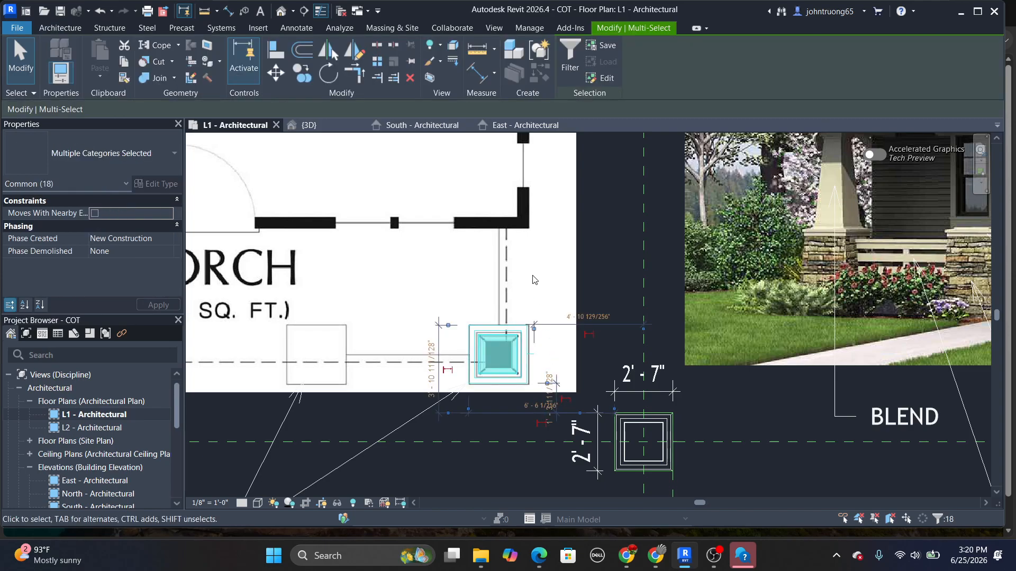
key(Escape)
Set the work plane to Reference Plane : ref02 and open the East - Architectural elevation at the column base
middle_drag(625, 355, 625, 321)
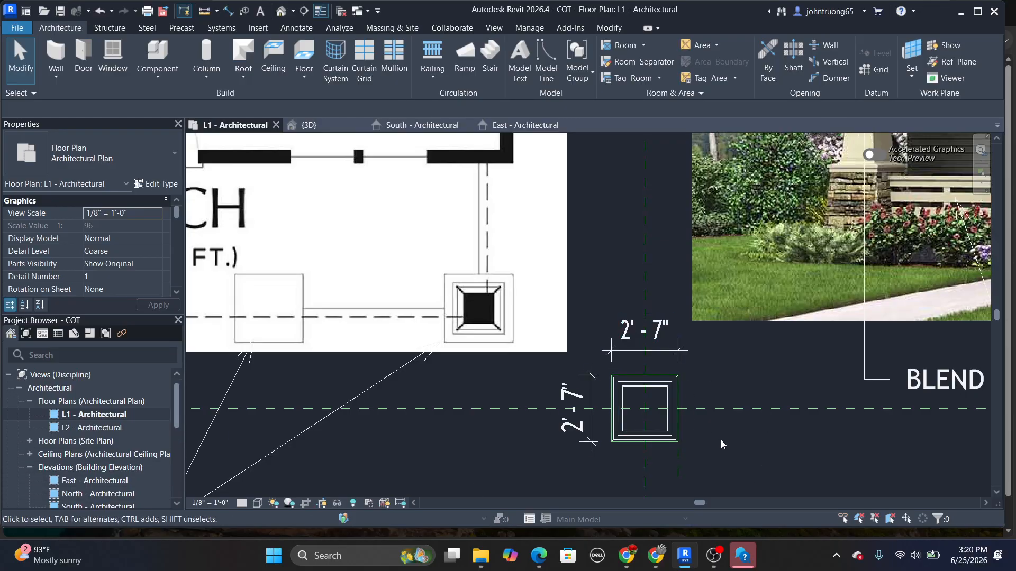
scroll(722, 445, down, 1)
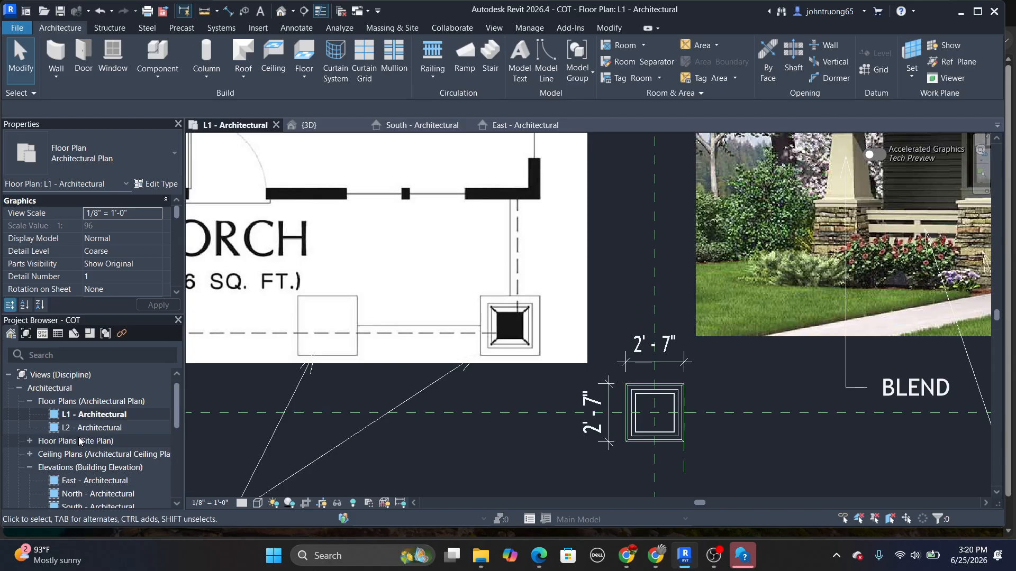
click(912, 77)
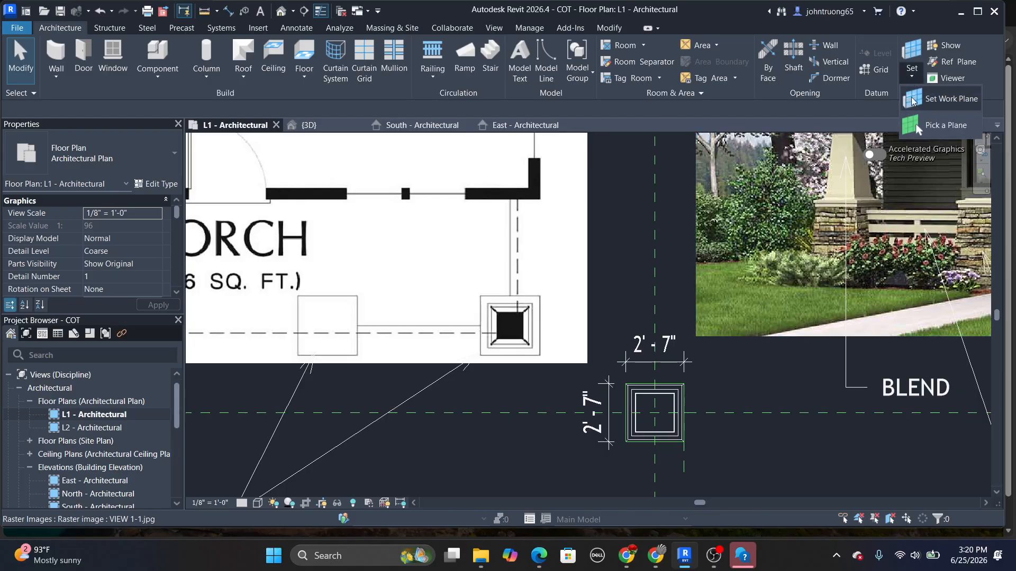
click(911, 97)
click(479, 268)
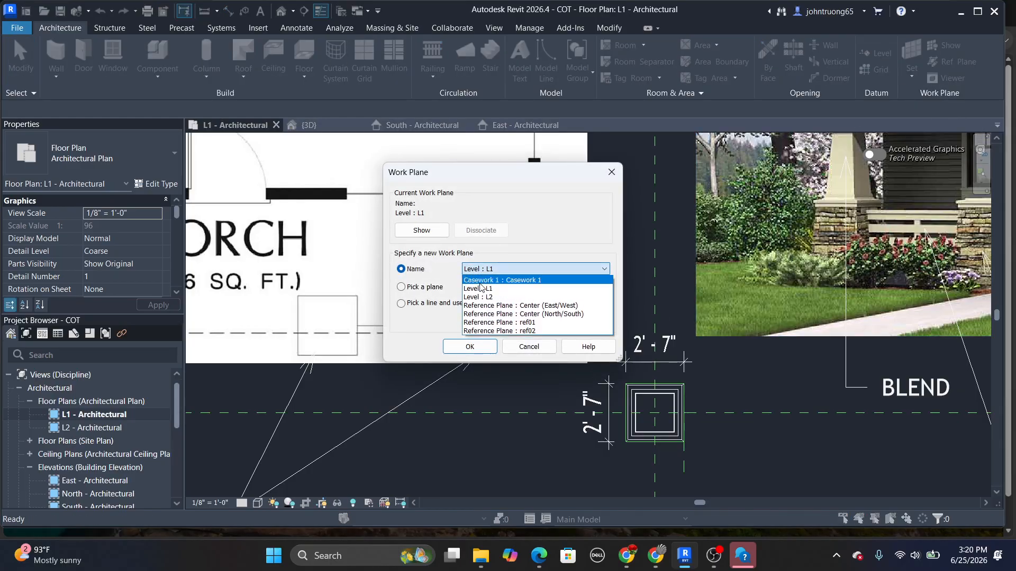
click(524, 331)
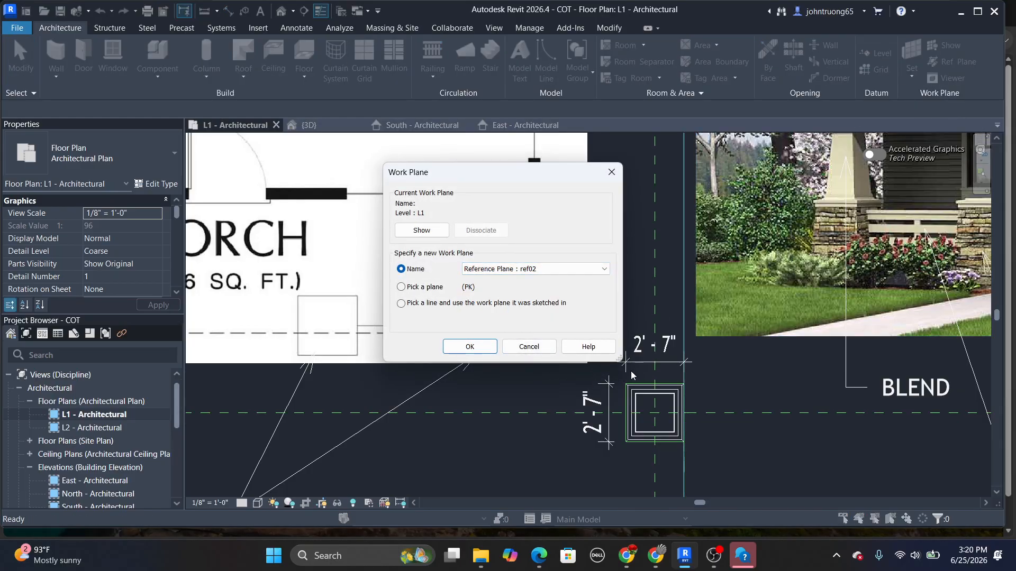
click(469, 347)
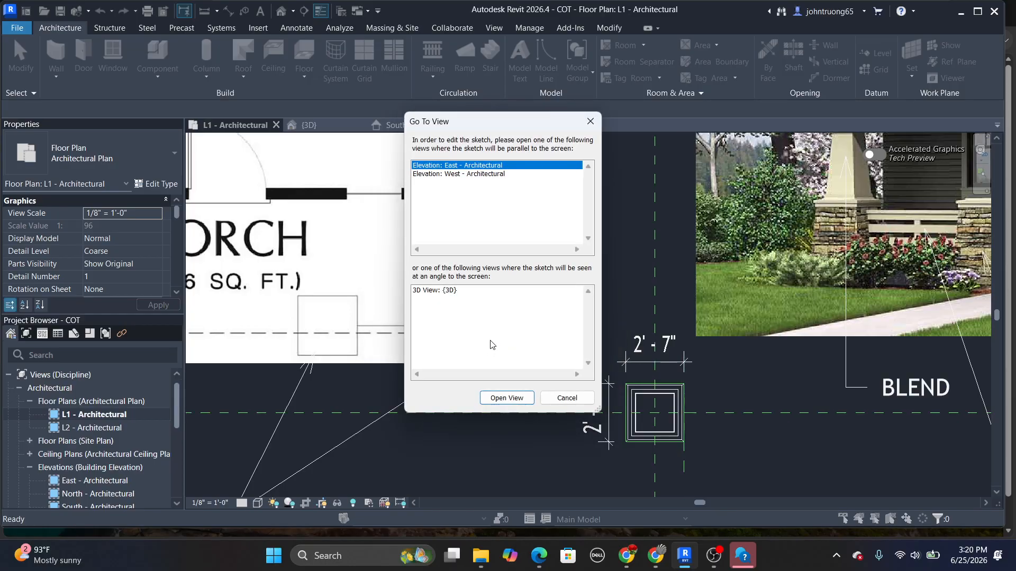
click(521, 397)
scroll(529, 325, up, 5)
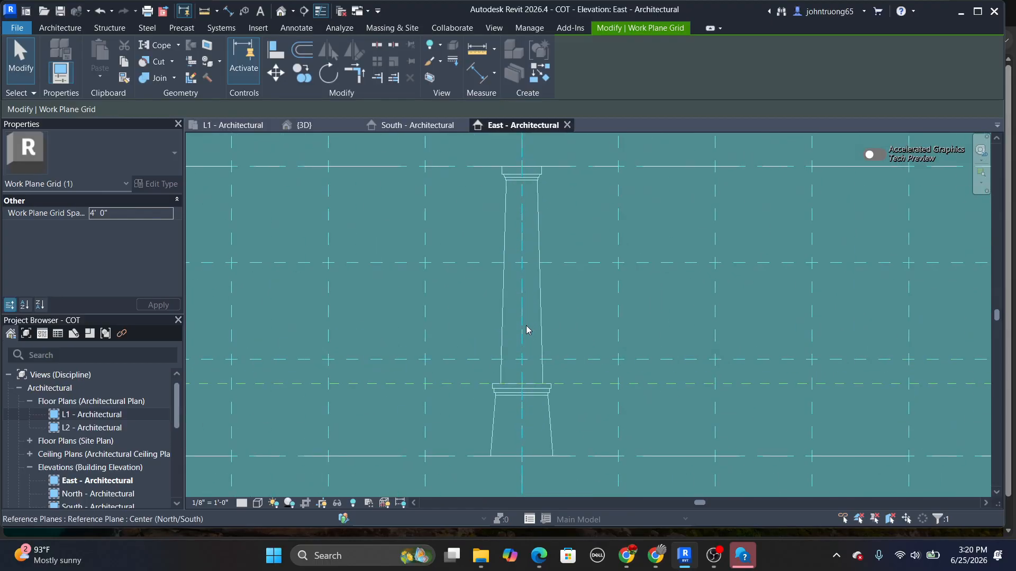
mouse_move(526, 272)
middle_down()
mouse_move(529, 290)
mouse_move(529, 282)
middle_up()
scroll(519, 360, up, 4)
middle_drag(518, 340, 514, 270)
scroll(474, 248, down, 7)
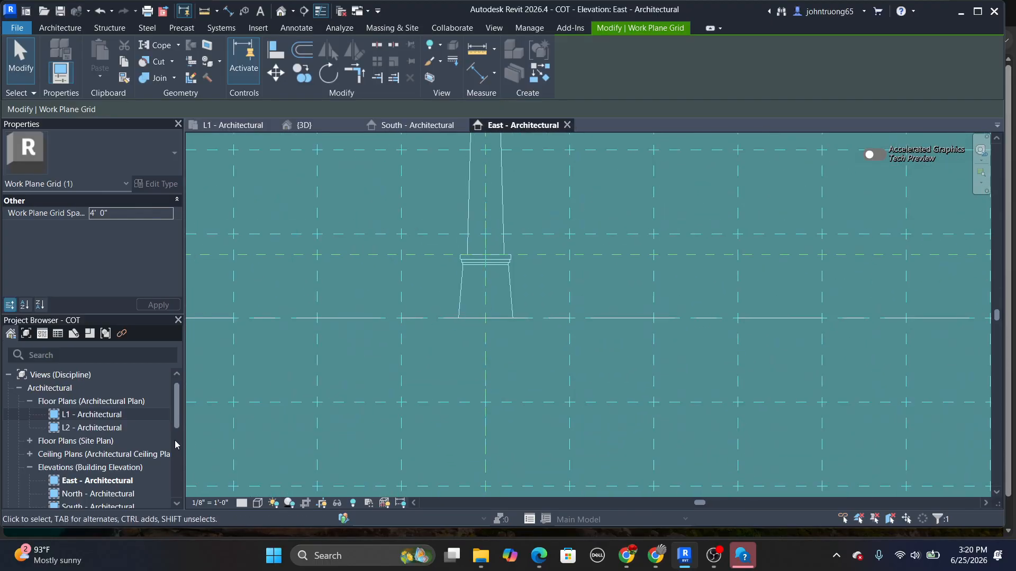
Check the railing in the porch photo on the L1 plan, and set the ref02 work plane again with the East elevation open
double_click(107, 421)
scroll(477, 370, down, 2)
scroll(766, 291, up, 2)
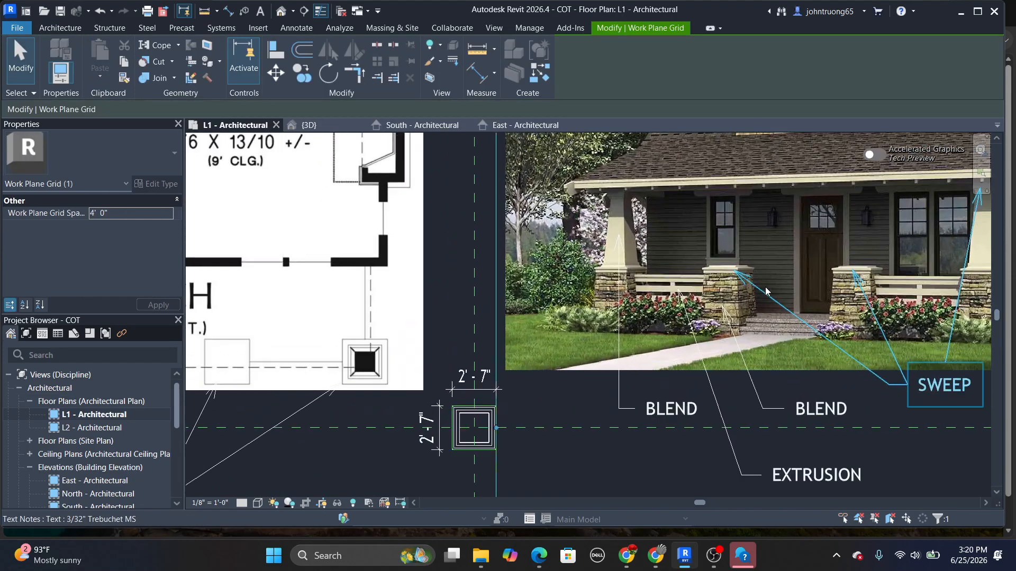
scroll(705, 290, up, 6)
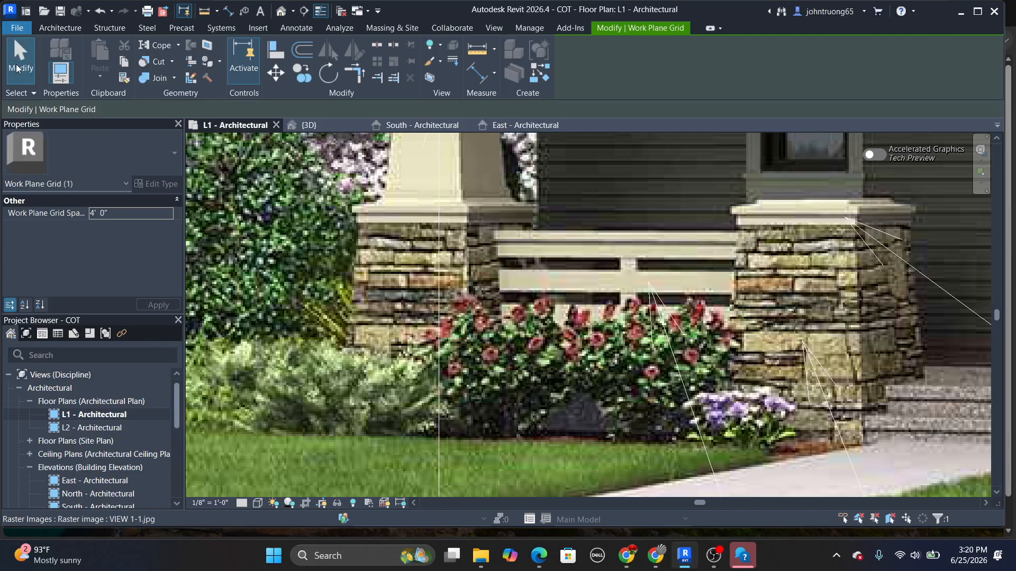
click(59, 29)
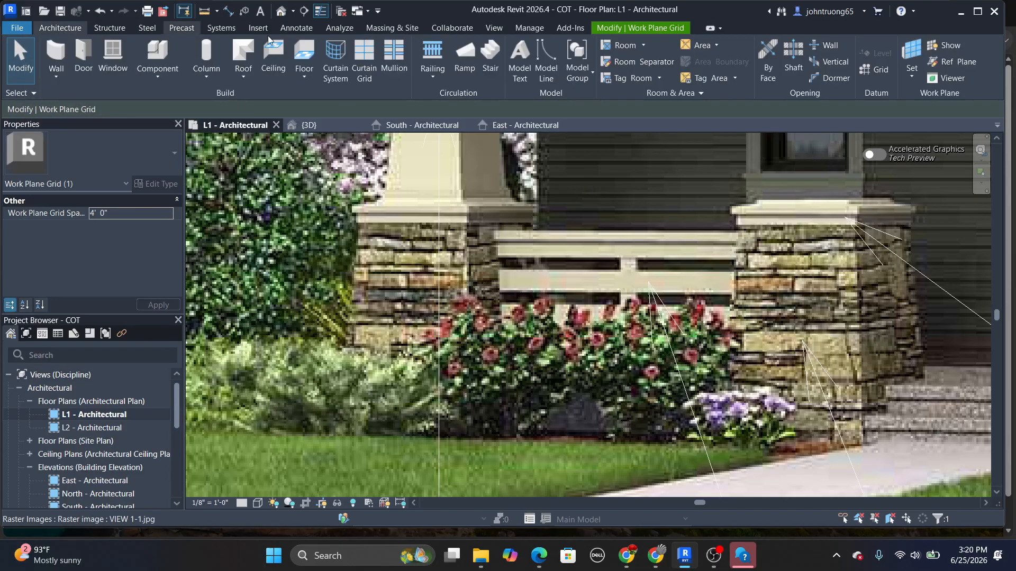
click(913, 73)
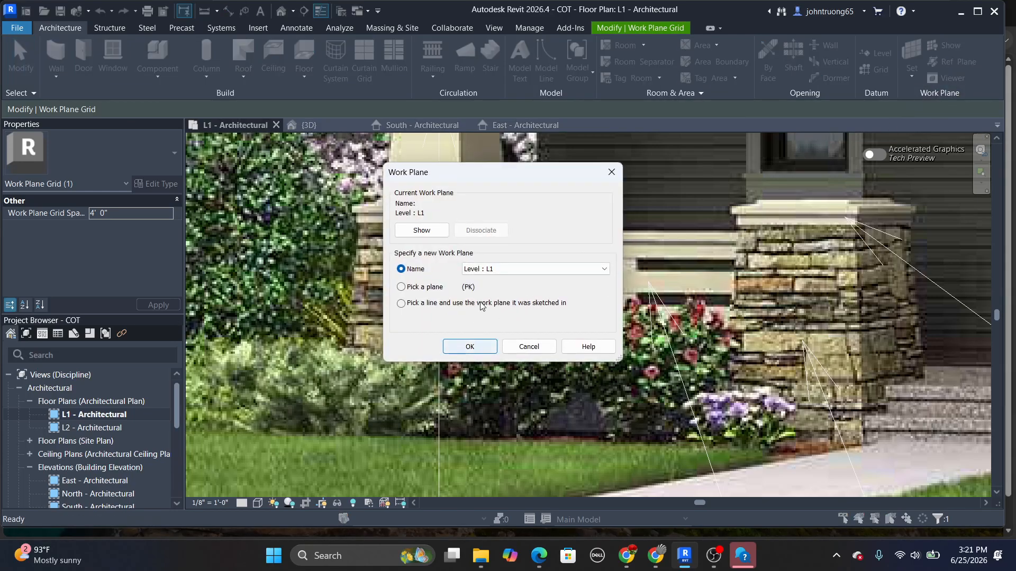
click(495, 270)
click(516, 331)
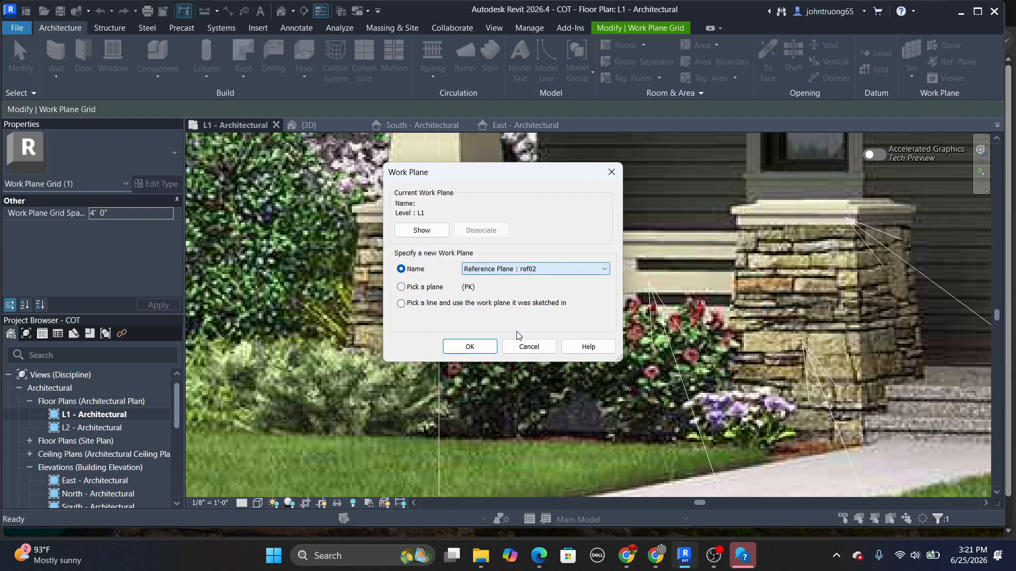
click(469, 347)
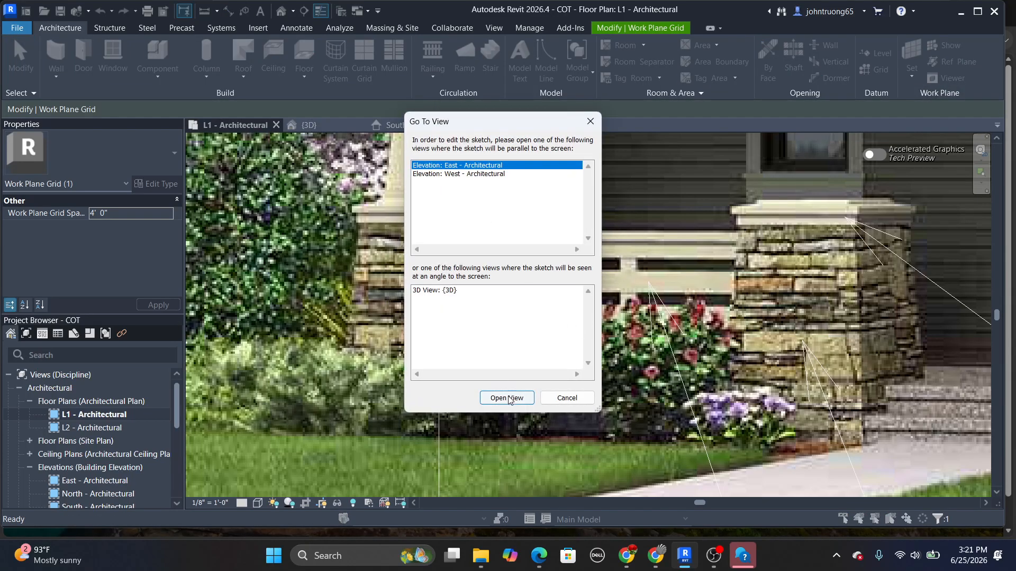
click(507, 398)
Draw a model-line rectangle about 2' 6 1/4" tall around the column's centreline, from the base trim's underside down to the L1 level line
scroll(496, 285, up, 1)
click(60, 28)
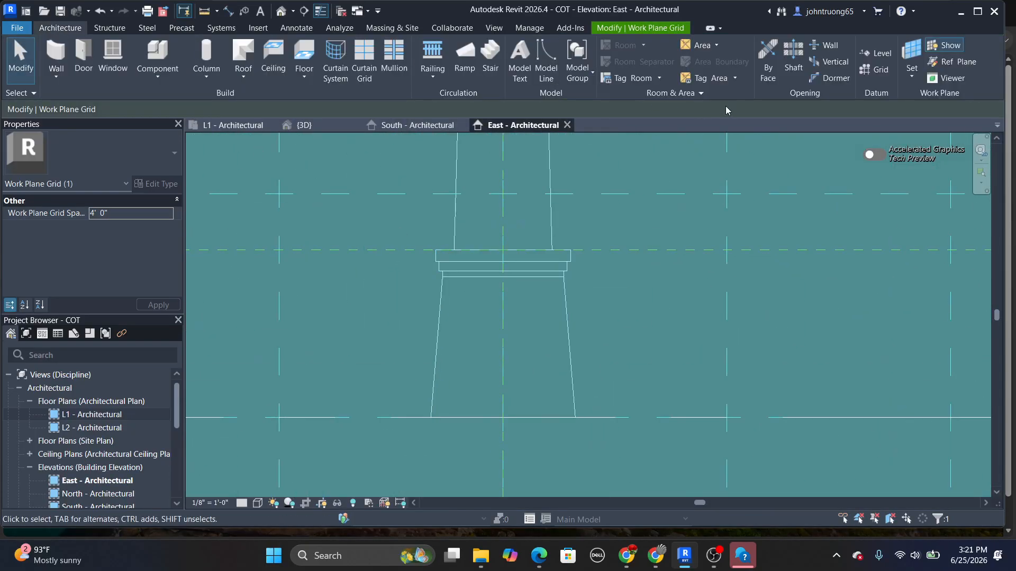
click(546, 63)
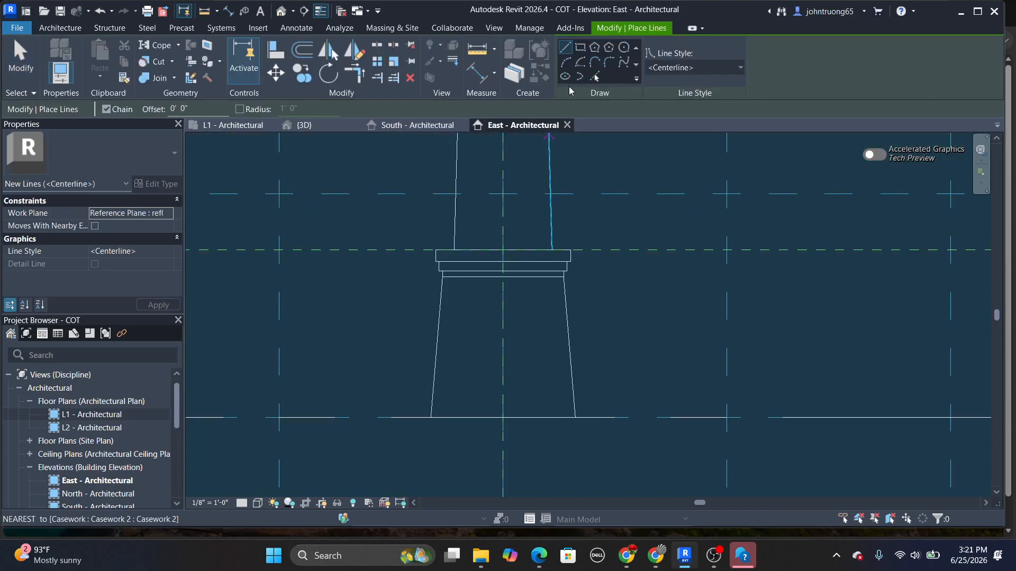
click(580, 47)
scroll(470, 283, up, 1)
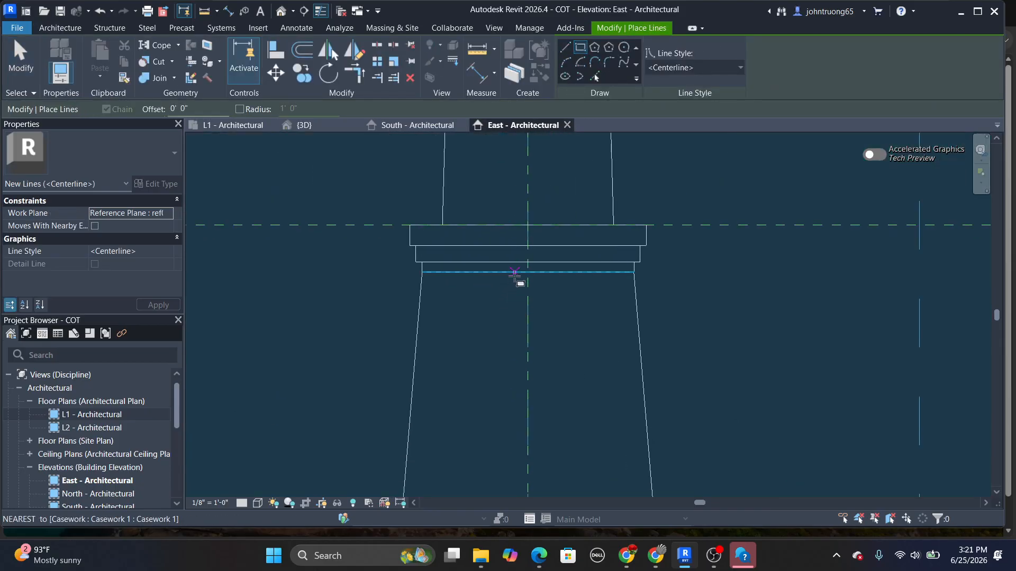
click(514, 273)
scroll(528, 305, up, 1)
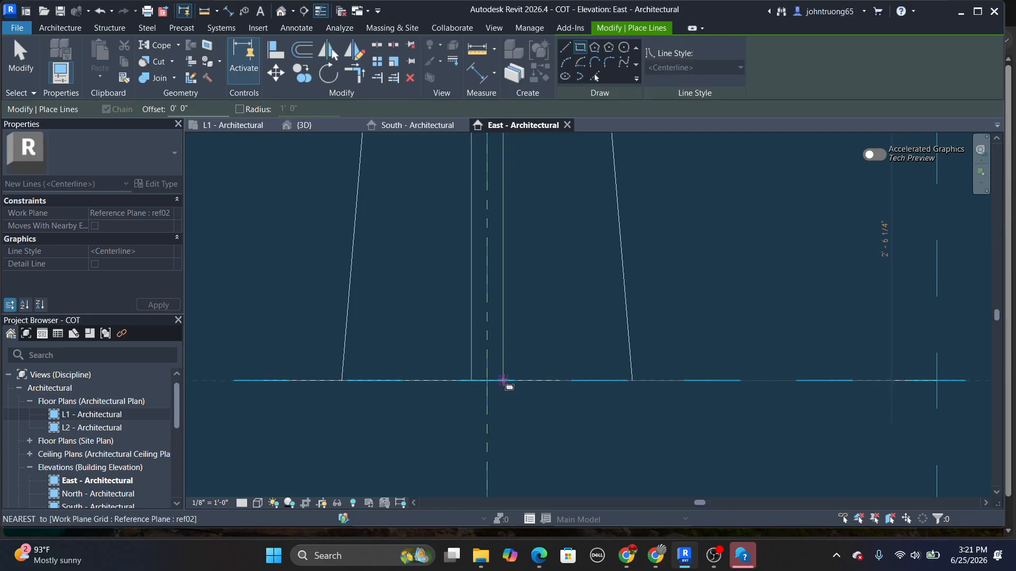
click(503, 381)
key(Escape)
key(Escape)
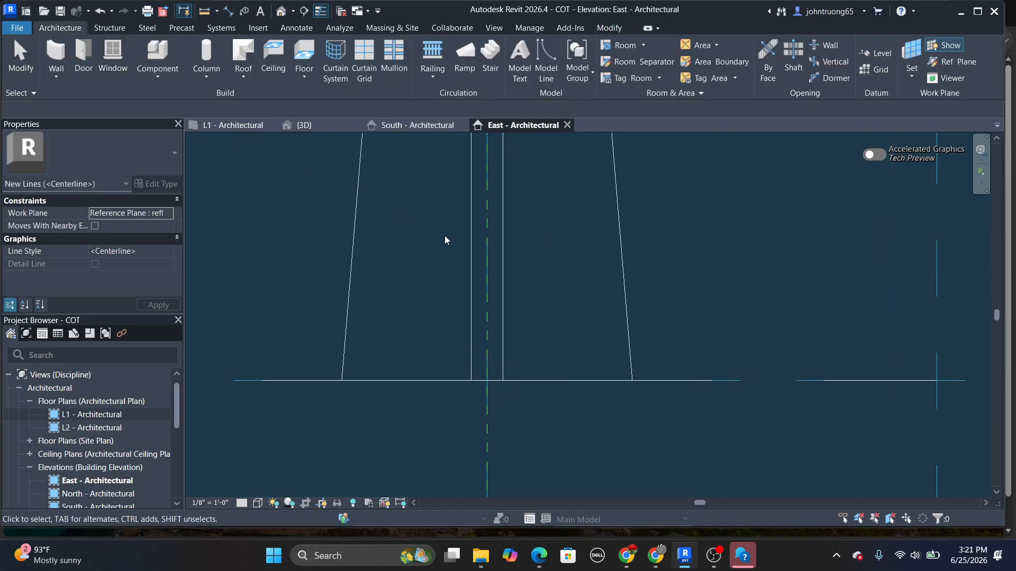
Draw a horizontal model line across the rectangle's full width just below its top edge
scroll(486, 245, down, 3)
scroll(485, 247, up, 5)
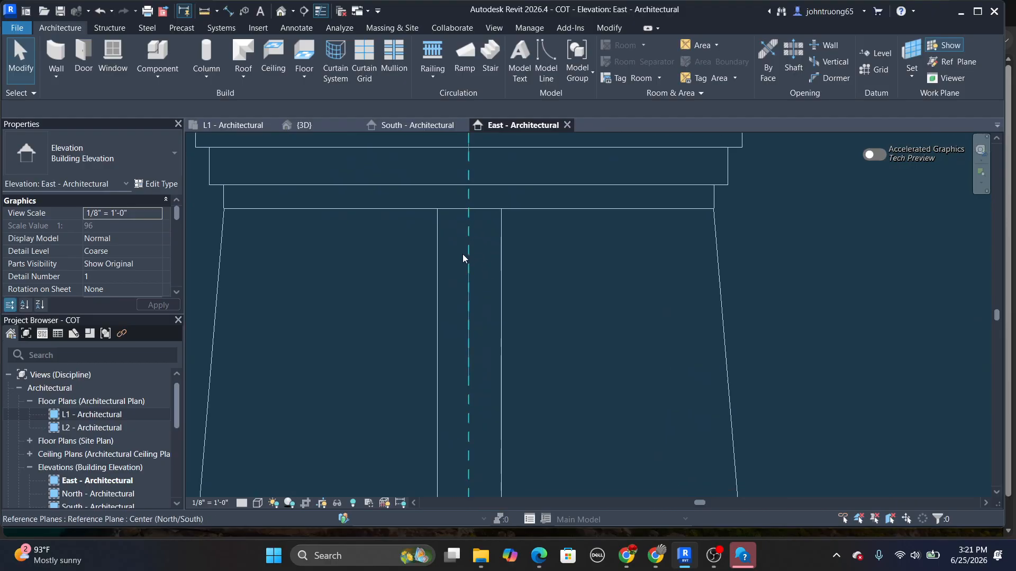
click(556, 57)
scroll(476, 222, up, 2)
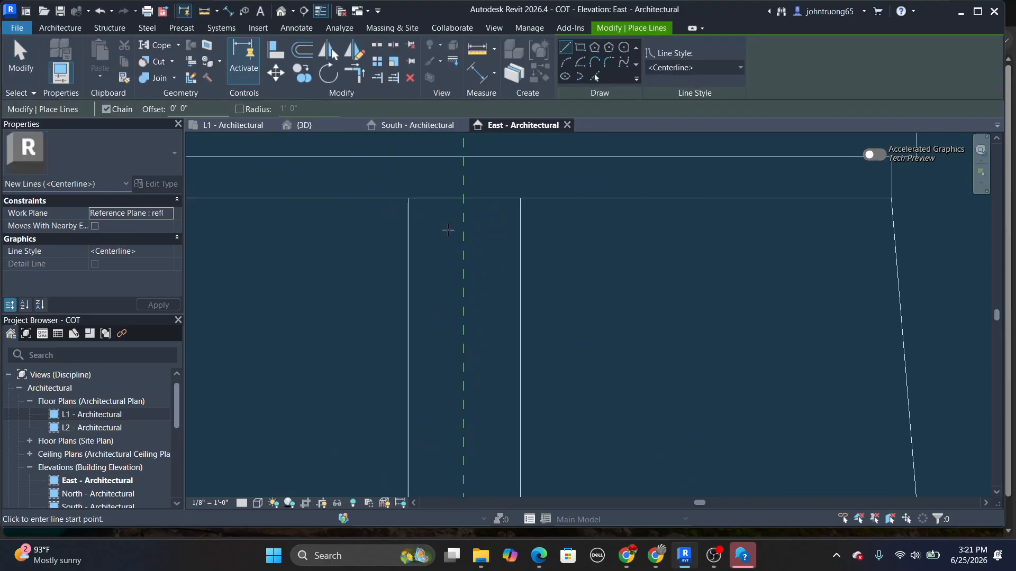
click(407, 231)
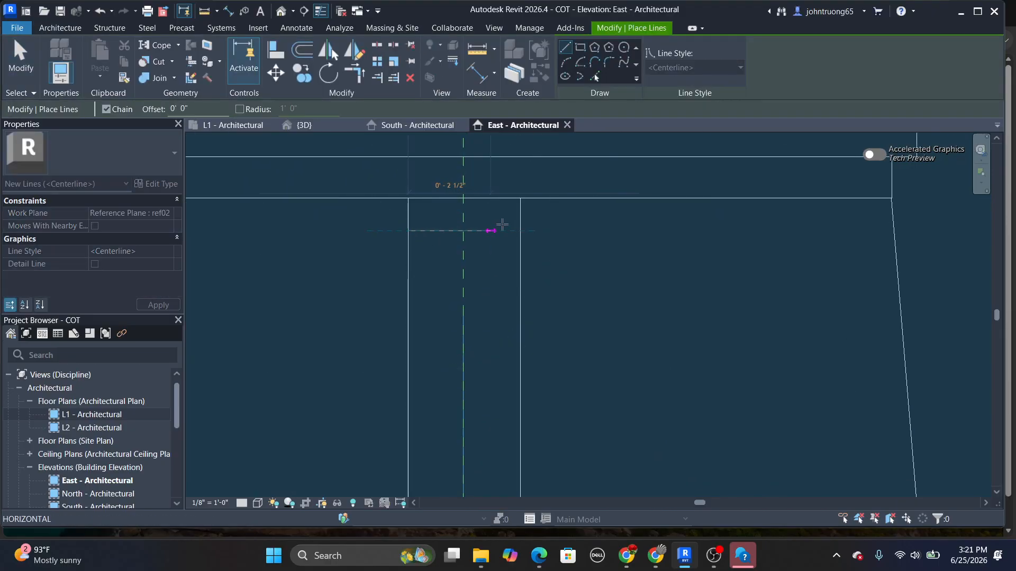
click(520, 231)
key(Escape)
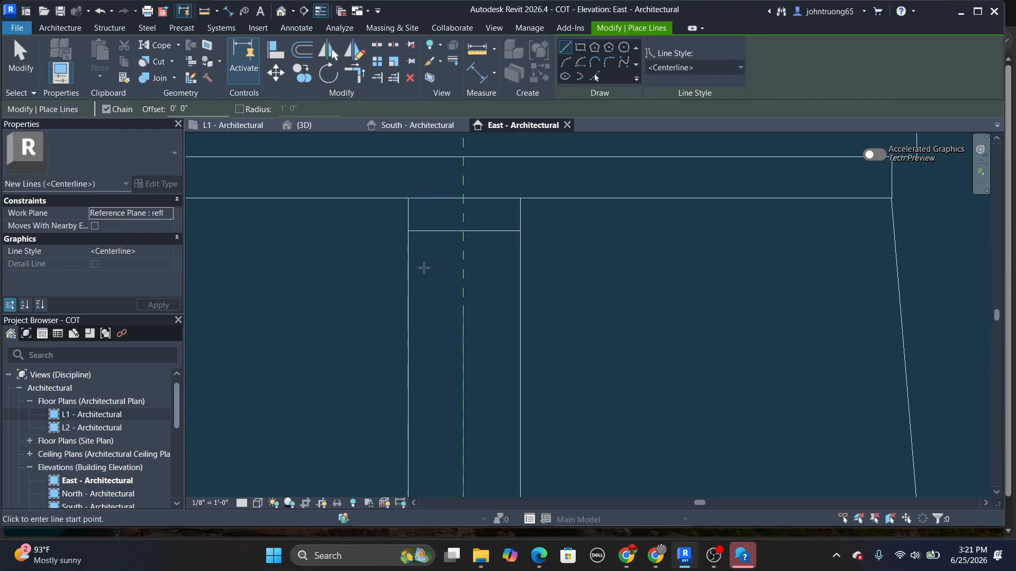
Draw a 1" horizontal model line inward from the rectangle's left side below the cross line, and delete it
click(408, 255)
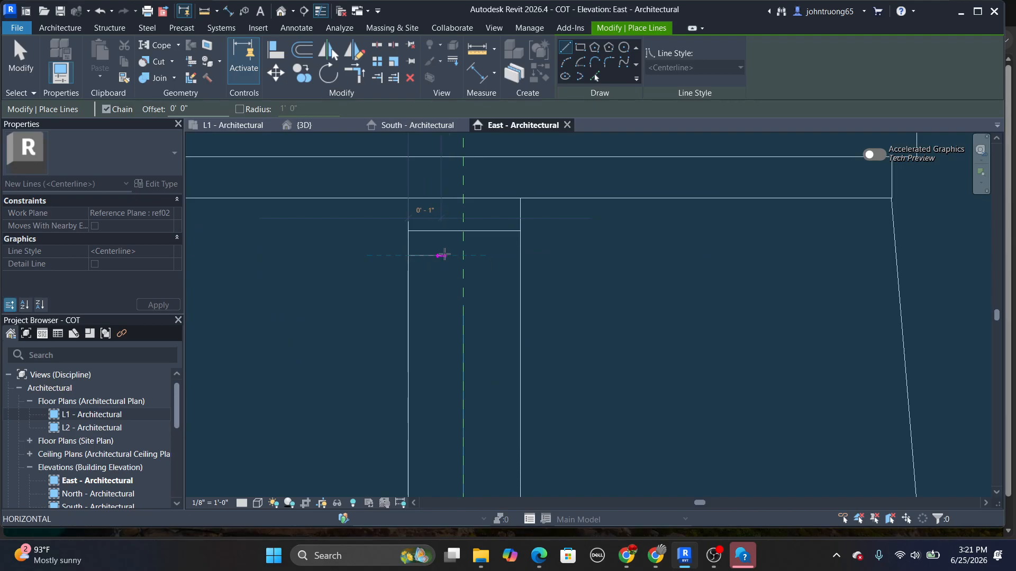
click(441, 256)
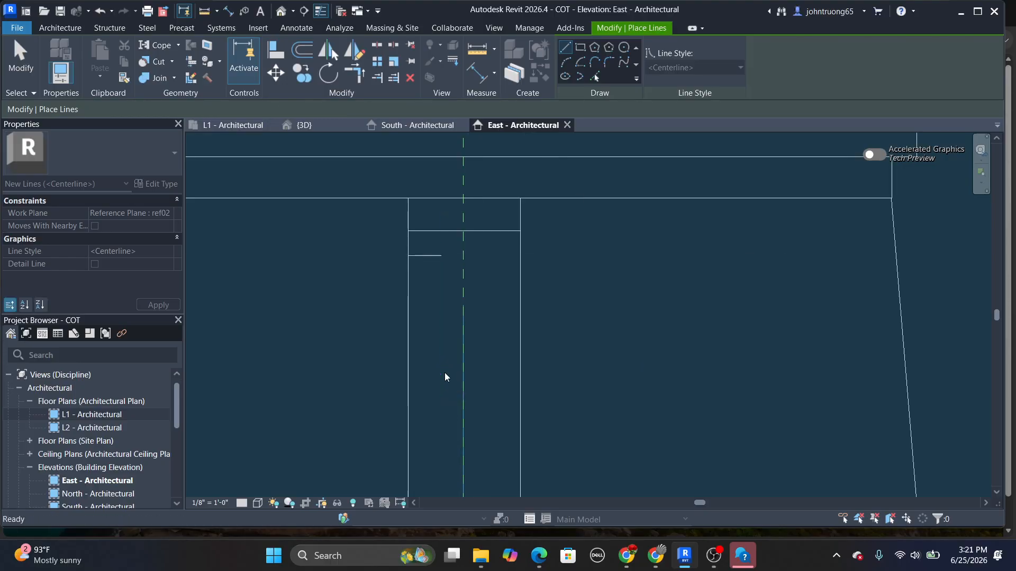
key(Escape)
key(Escape)
scroll(531, 300, down, 4)
middle_drag(543, 312, 549, 256)
scroll(524, 226, up, 3)
click(492, 212)
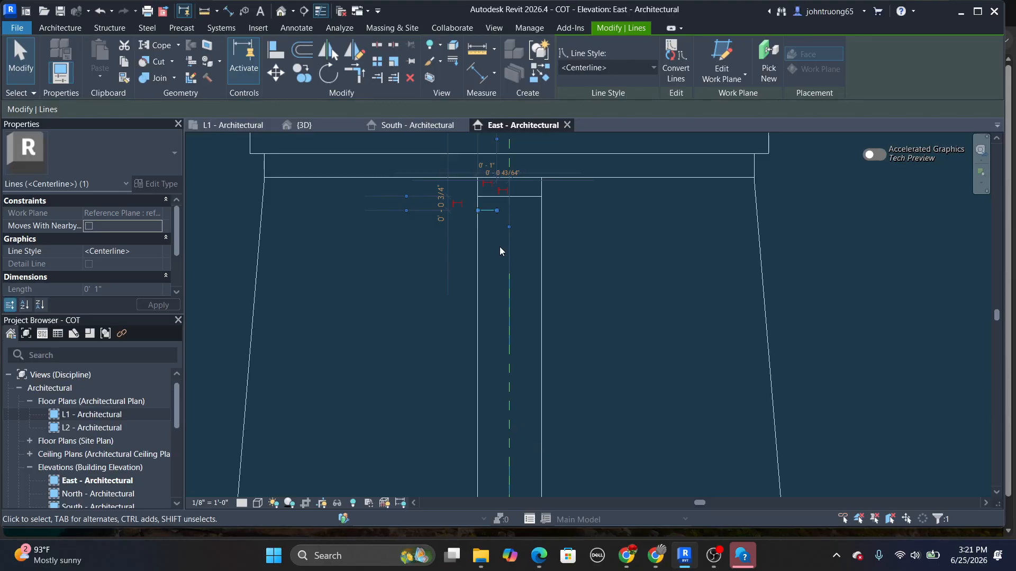
click(500, 247)
scroll(479, 144, up, 1)
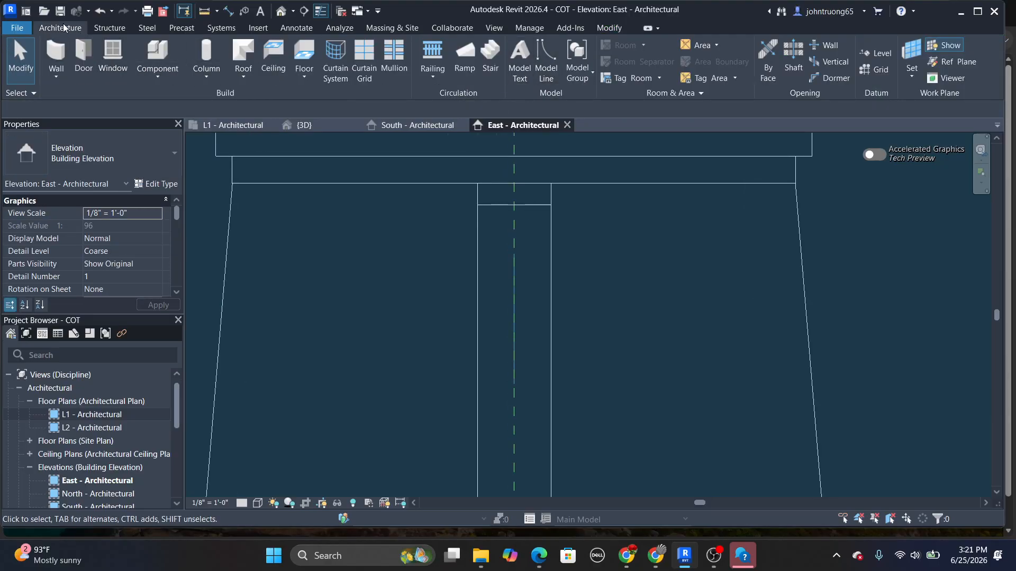
Place a parallel copy of the rectangle's horizontal cross line 1" below it using Pick Lines with a 0' 1" offset
click(546, 61)
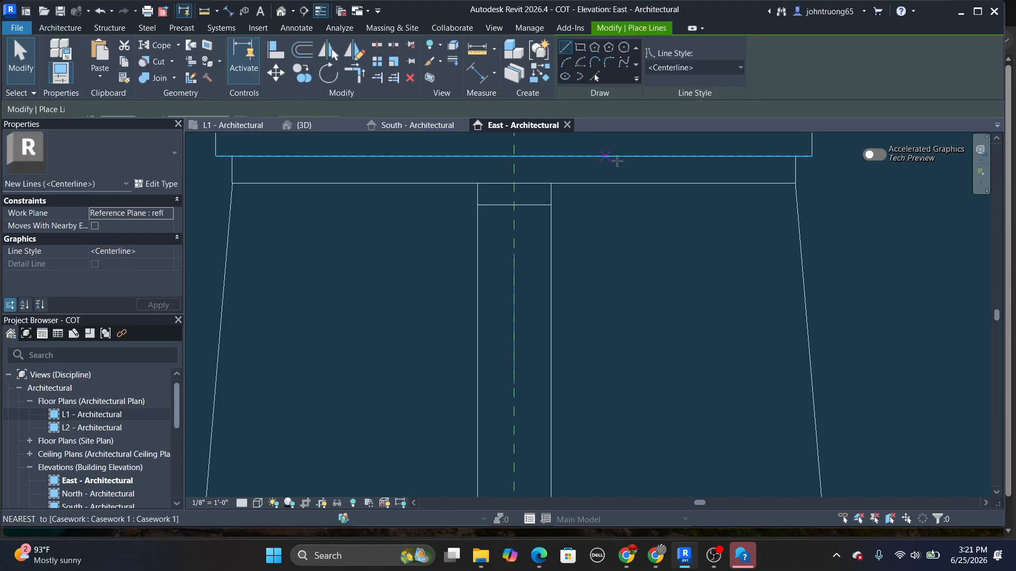
click(595, 77)
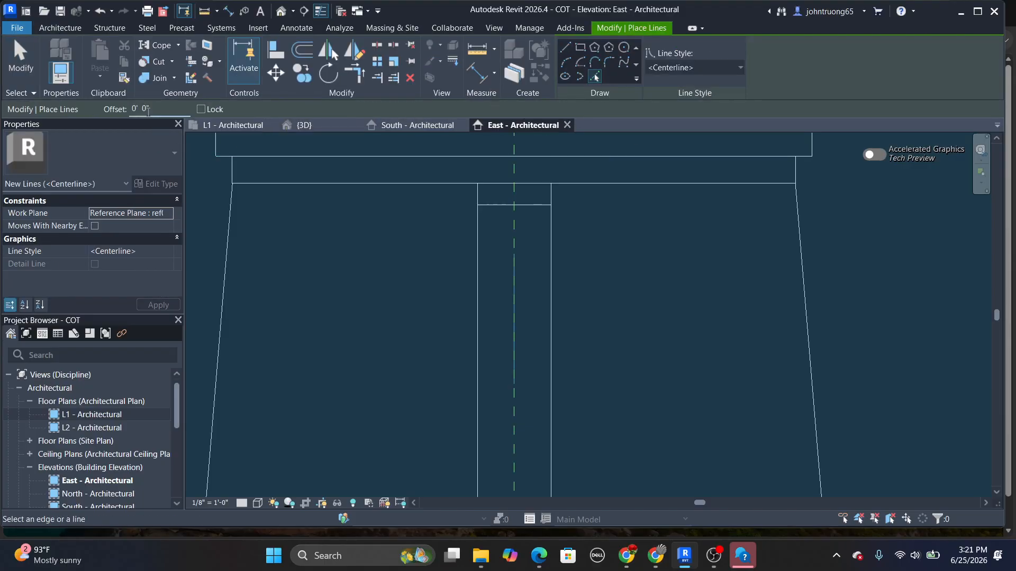
click(146, 109)
text(2)
double_click(143, 109)
text(5)
double_click(146, 109)
key(Return)
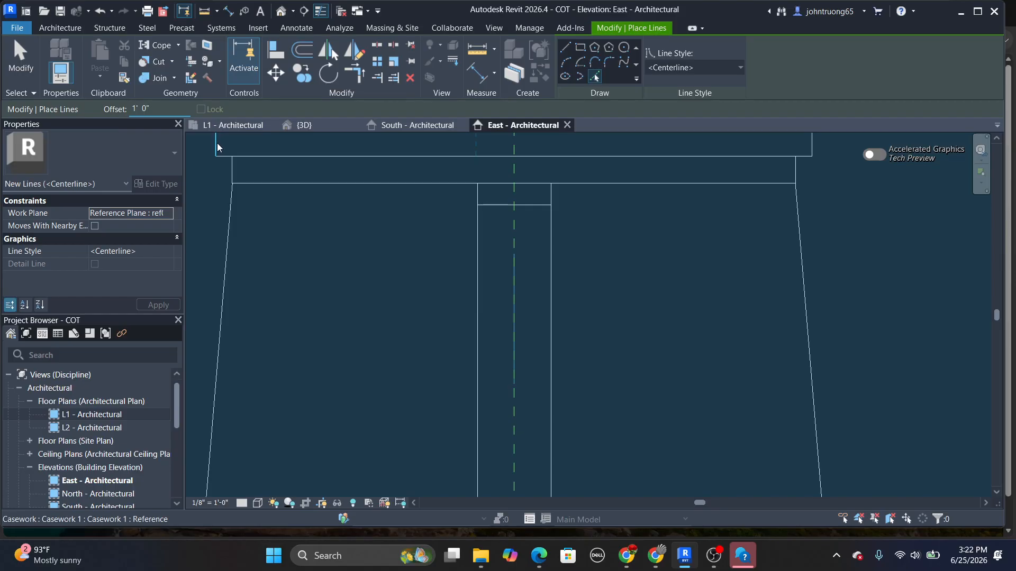
double_click(143, 108)
drag(139, 108, 131, 111)
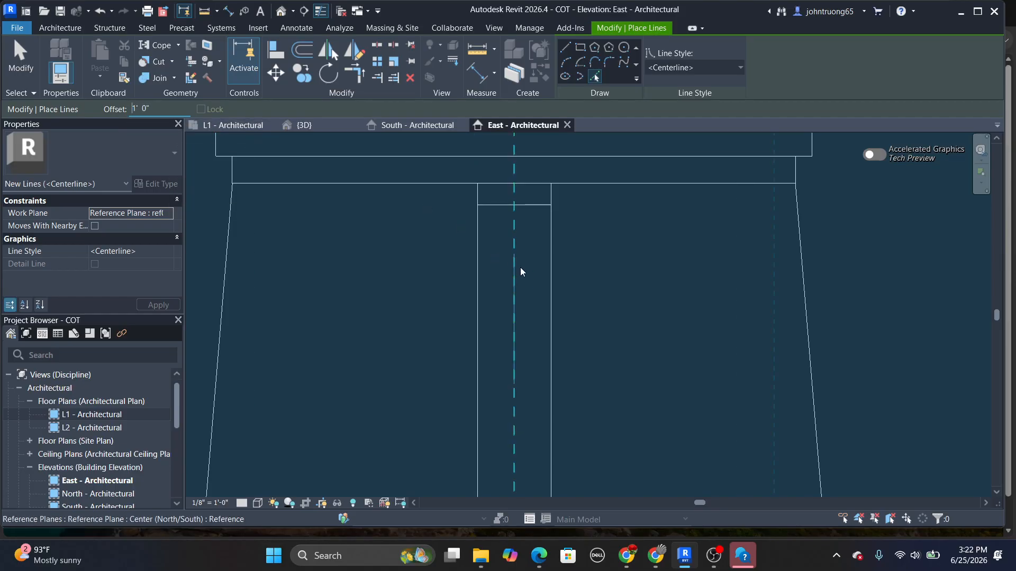
drag(163, 107, 131, 117)
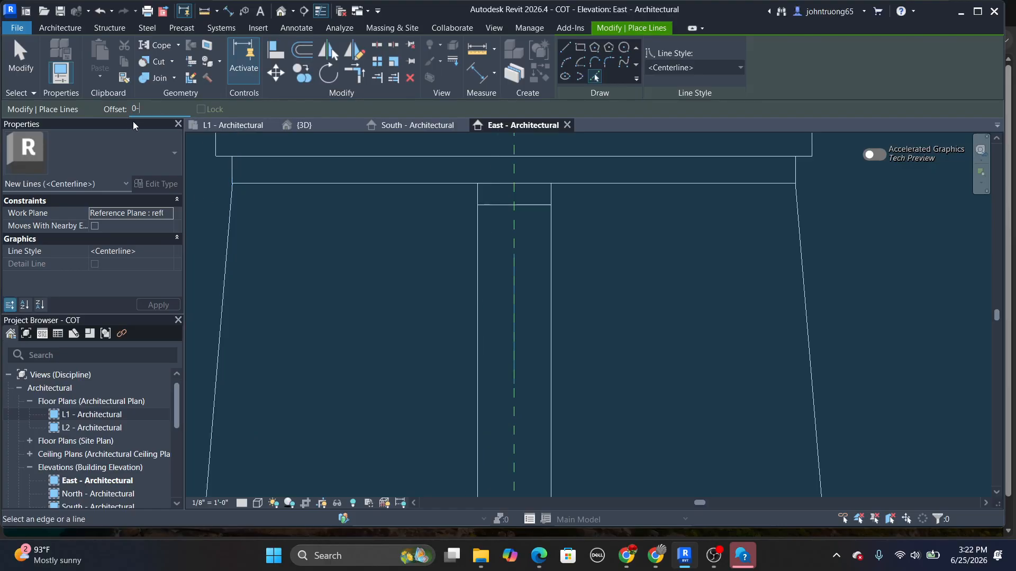
key(Return)
click(496, 207)
Place vertical model lines on both sides of the column's centreline using Pick Lines with a 0' 0 1/2" offset
click(566, 49)
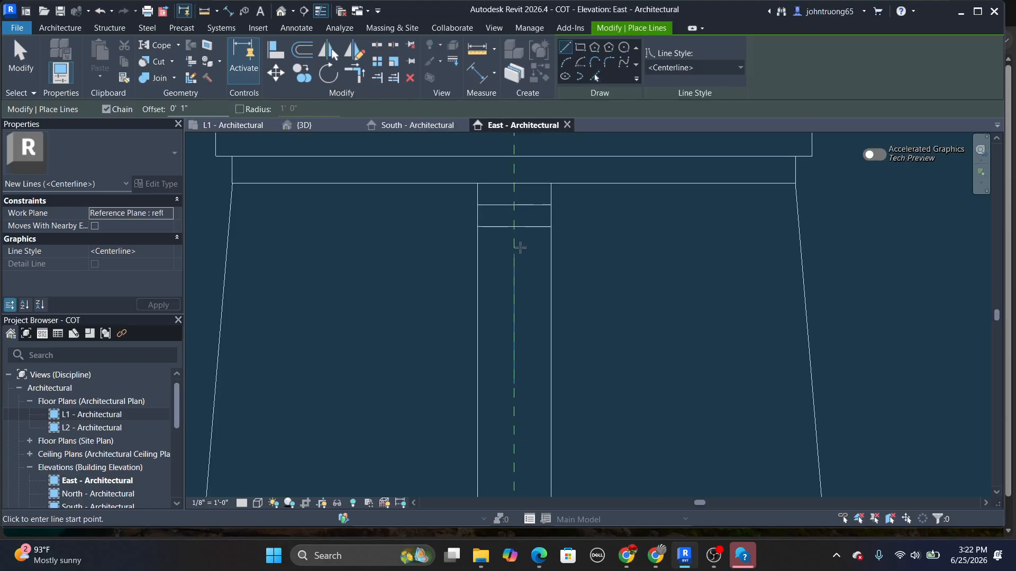
click(594, 76)
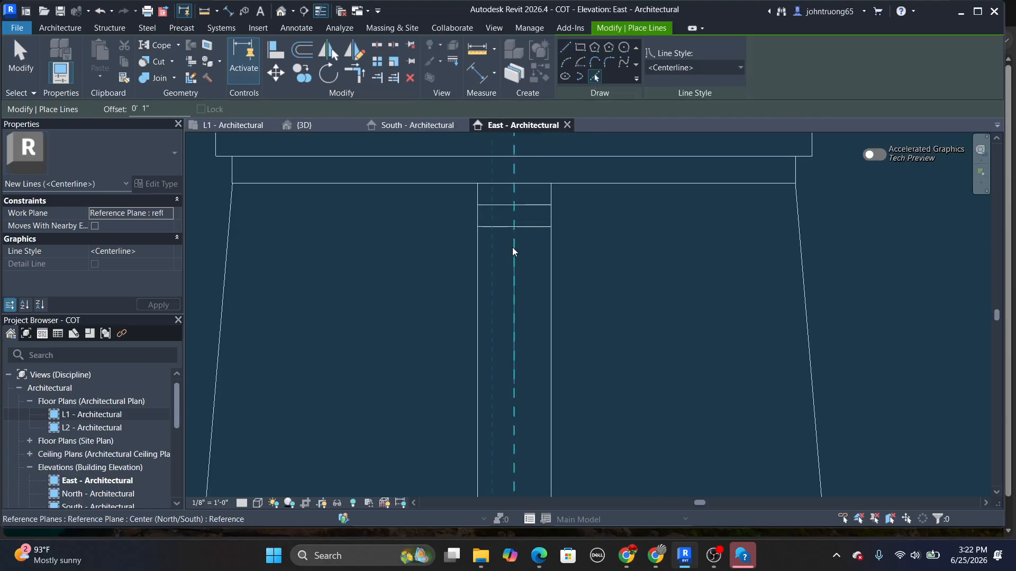
click(148, 111)
text(/)
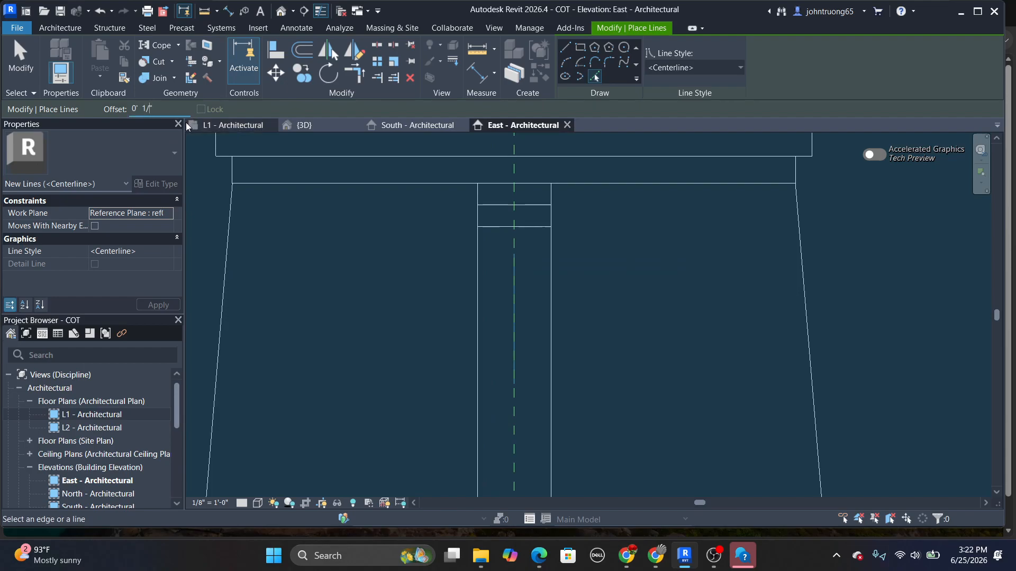
text(2)
click(512, 241)
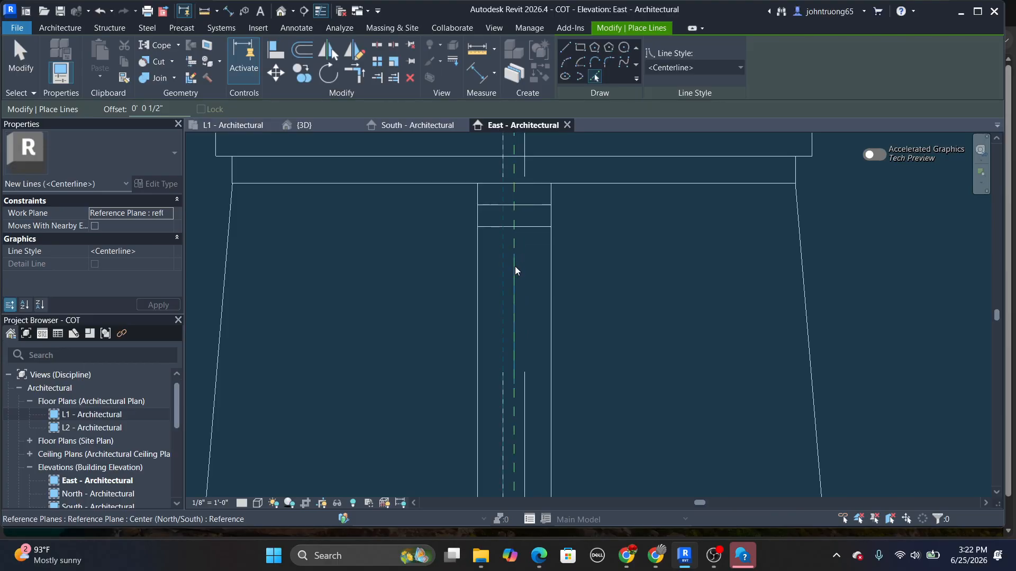
click(514, 270)
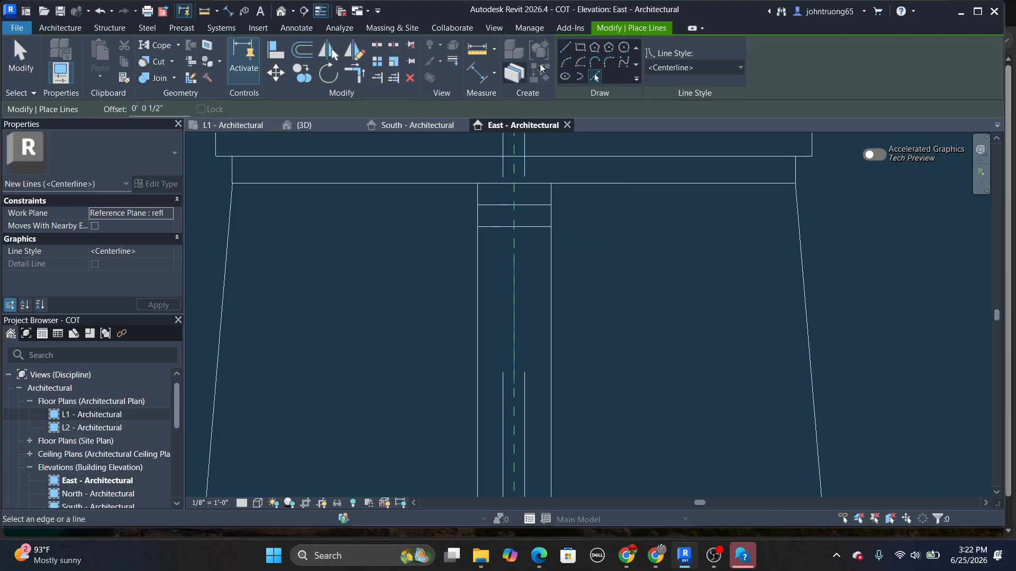
click(565, 48)
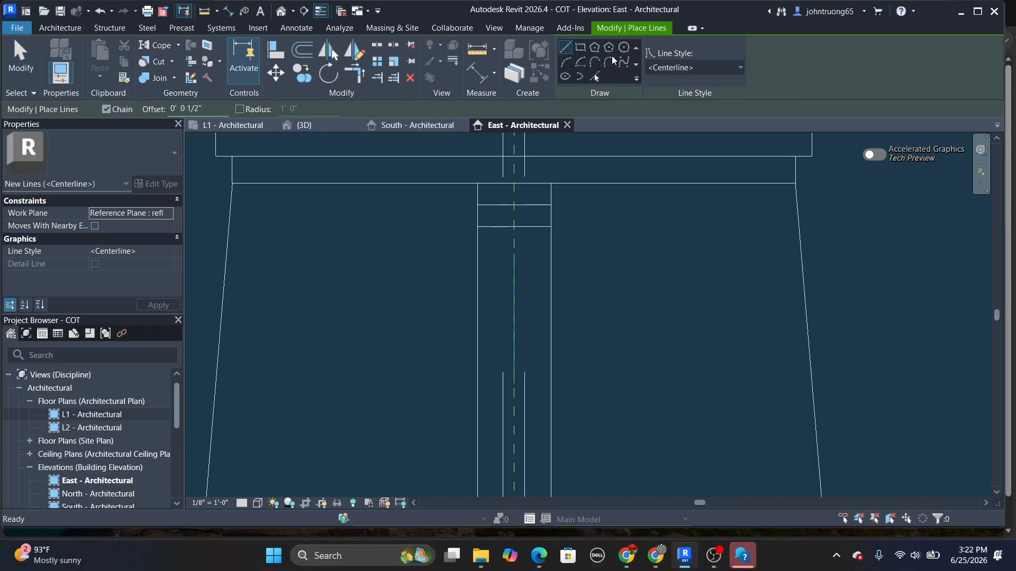
click(596, 77)
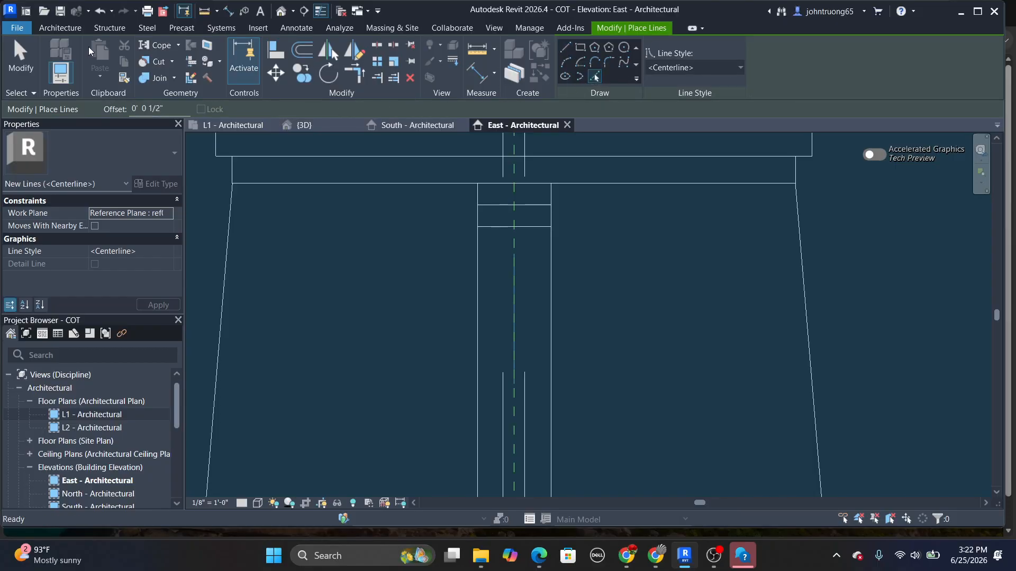
scroll(516, 208, down, 3)
middle_drag(531, 346, 522, 464)
scroll(582, 460, up, 3)
key(Escape)
key(Escape)
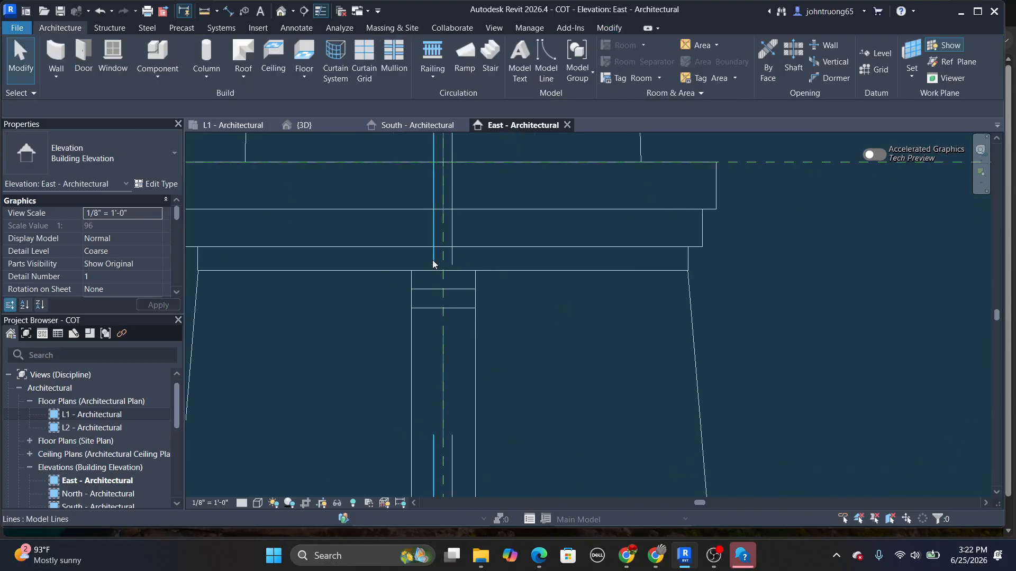
Set the line style of the vertical line left of the centreline to <Lines>, and remove the one on the right
click(433, 261)
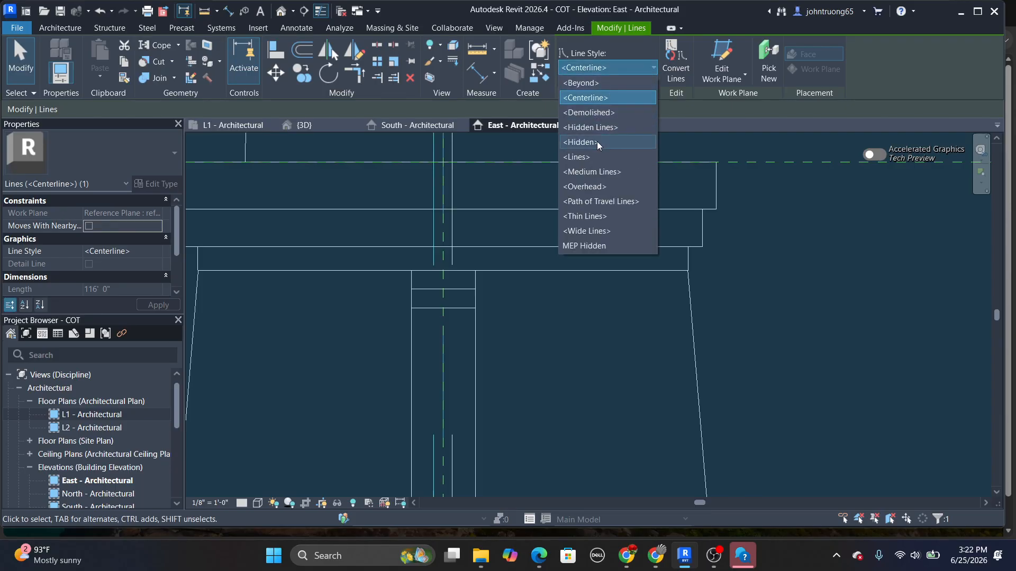
click(576, 157)
click(530, 321)
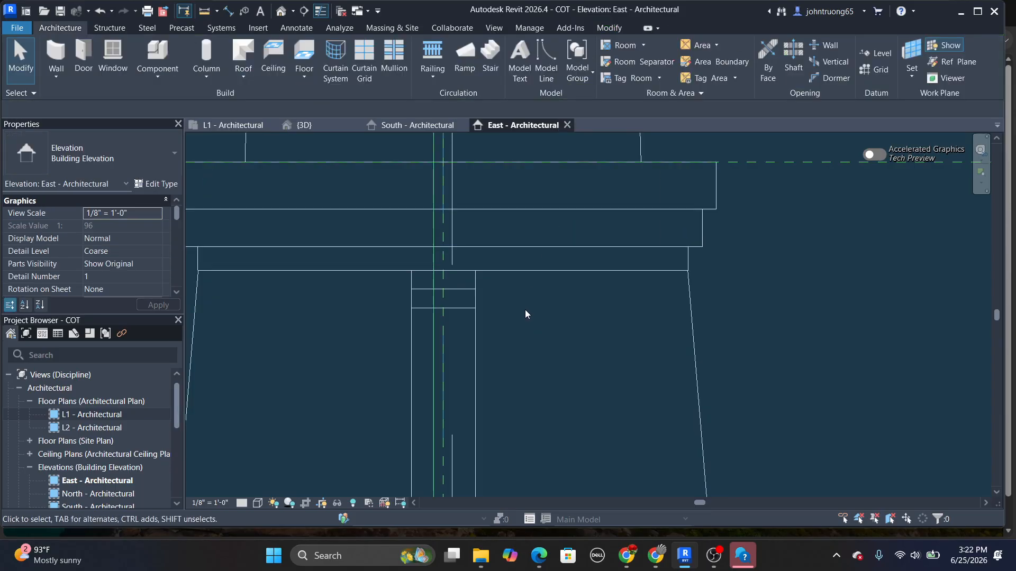
click(494, 267)
click(496, 266)
scroll(545, 295, down, 2)
scroll(549, 300, up, 1)
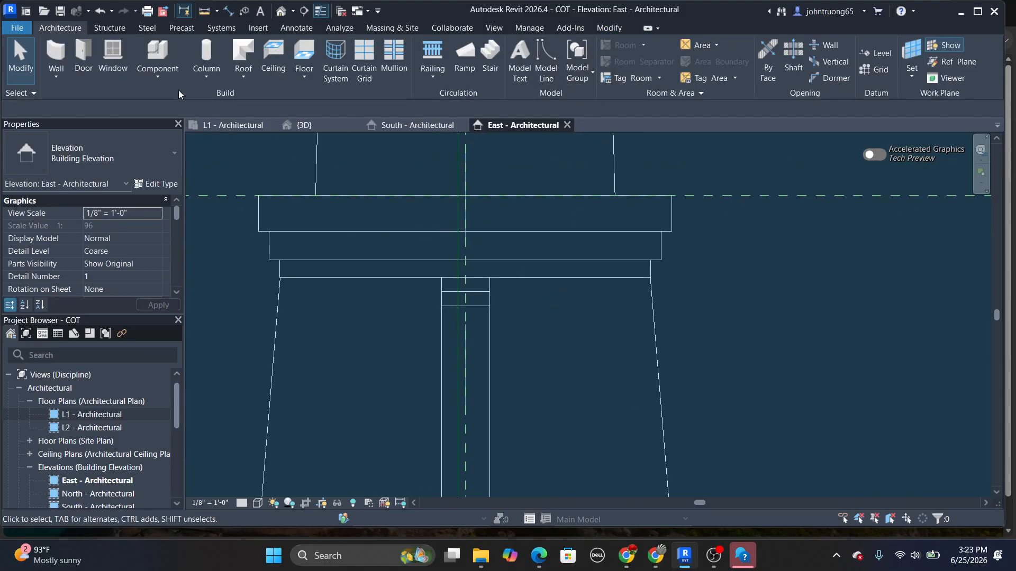
Place a vertical model line in the <Lines> style right of the centreline using Pick Lines with a 0' 0 1/2" offset
click(555, 67)
click(683, 76)
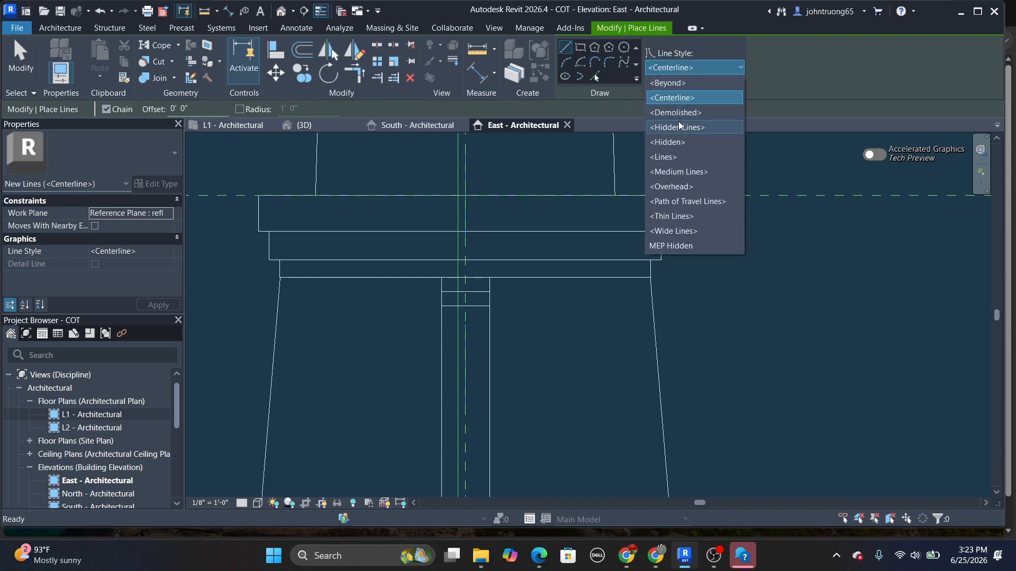
click(671, 154)
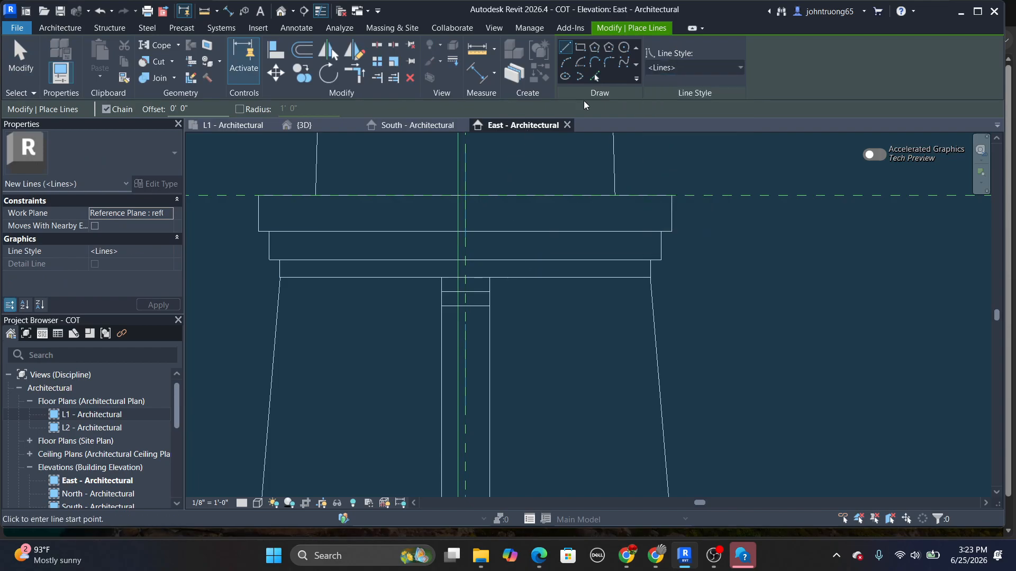
click(597, 79)
scroll(523, 283, up, 3)
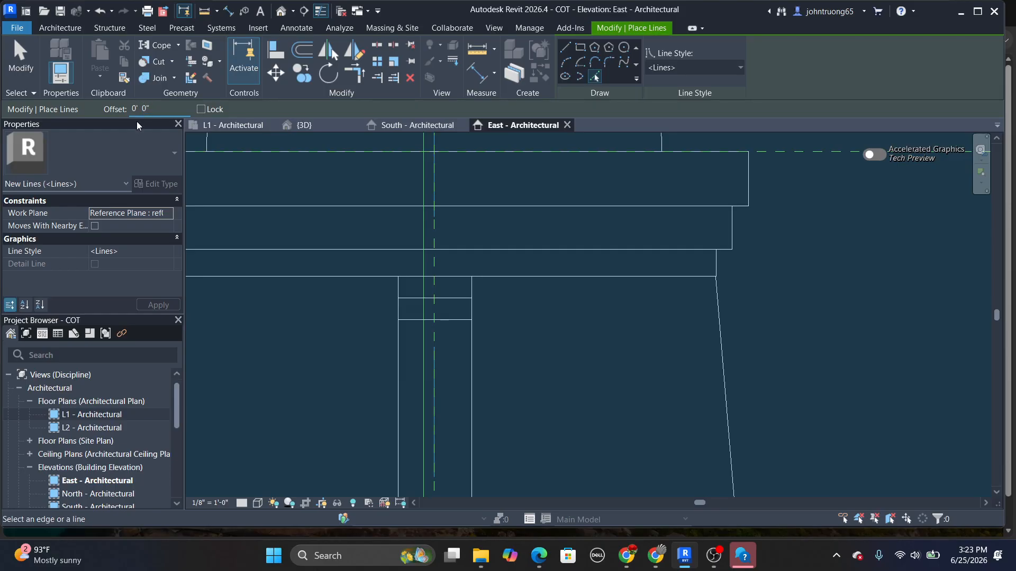
text(2)
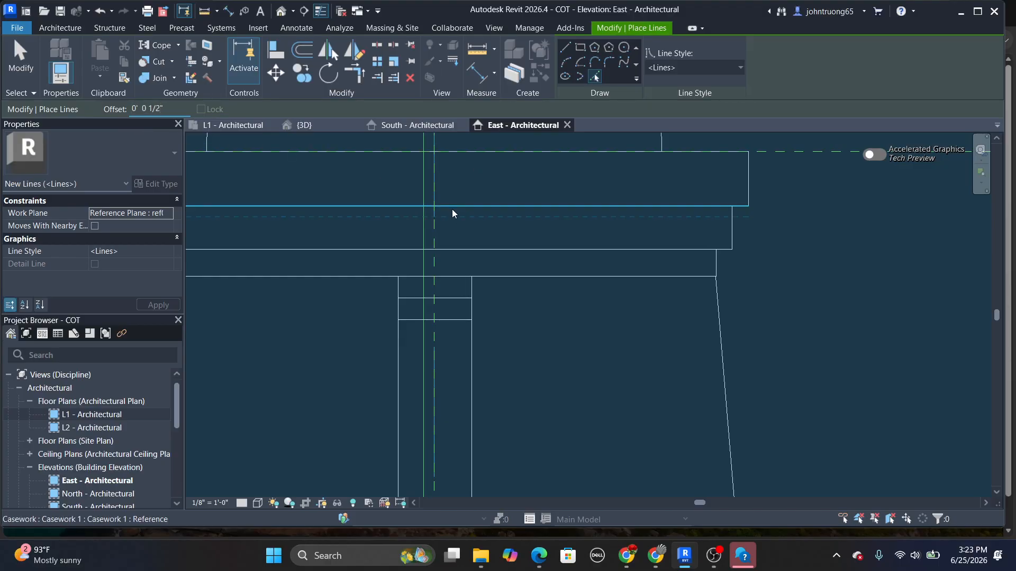
click(436, 269)
Place a parallel copy of the rectangle's lower cross line 2" below it using Pick Lines
scroll(518, 269, up, 1)
middle_drag(524, 270, 529, 209)
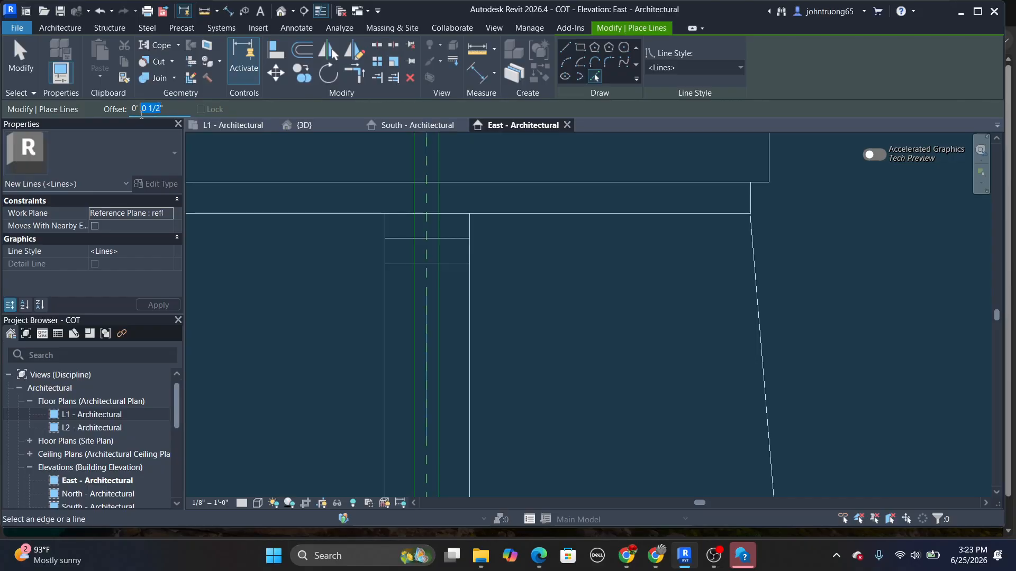
click(452, 270)
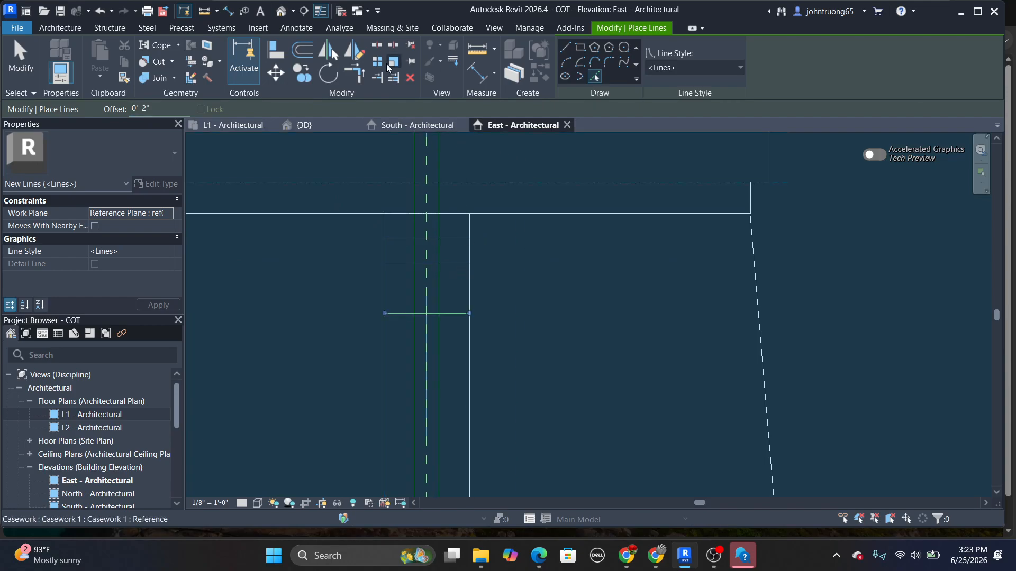
key(Escape)
key(Escape)
Split both upper horizontal cross lines of the rectangle just right of the centreline
scroll(427, 252, up, 3)
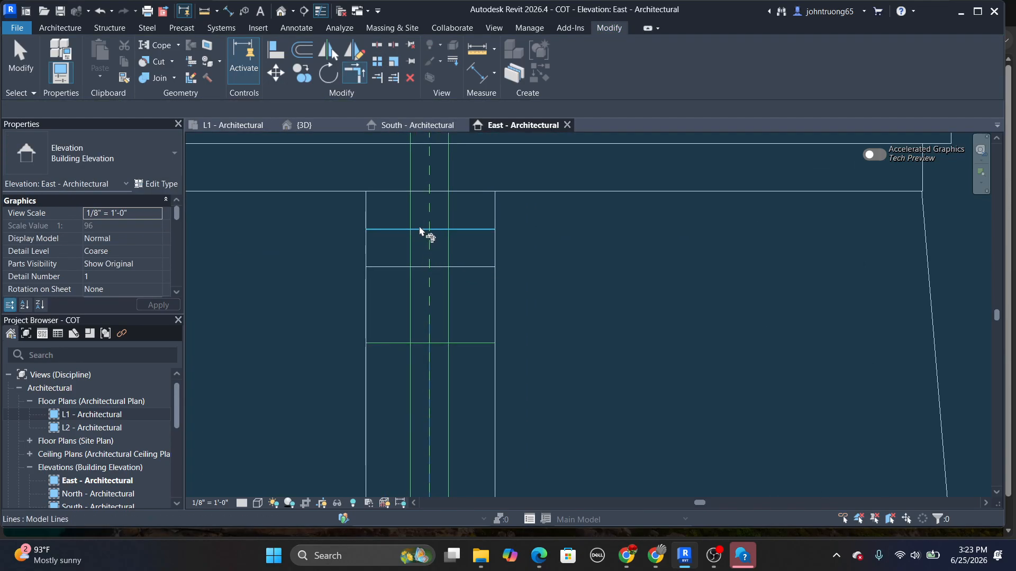
scroll(418, 317, down, 2)
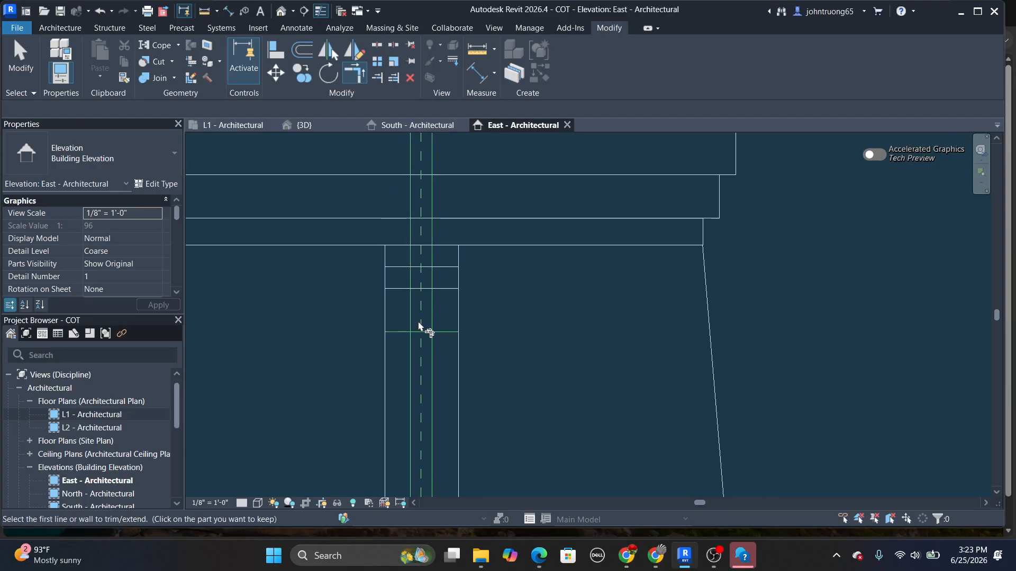
scroll(443, 288, up, 1)
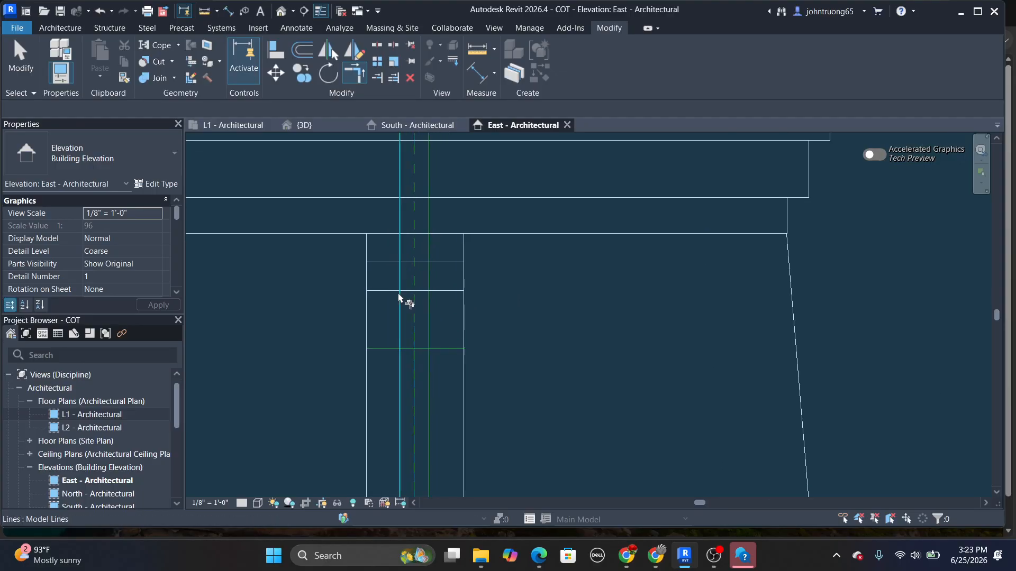
key(t)
key(r)
click(377, 45)
click(421, 291)
click(421, 262)
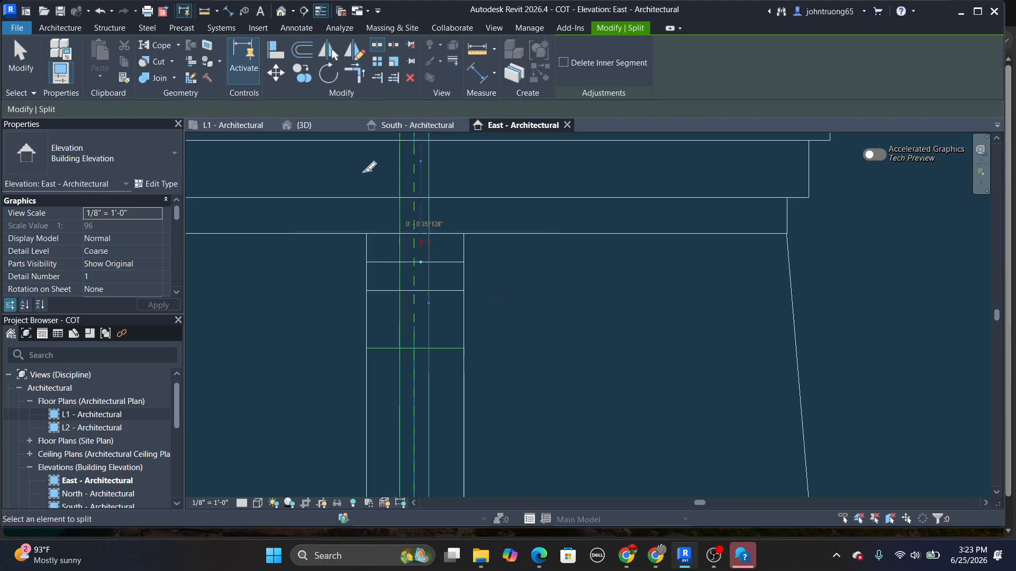
Trim the split lower cross line and the two vertical lines into corners on either side of the centreline
click(354, 79)
scroll(376, 221, up, 2)
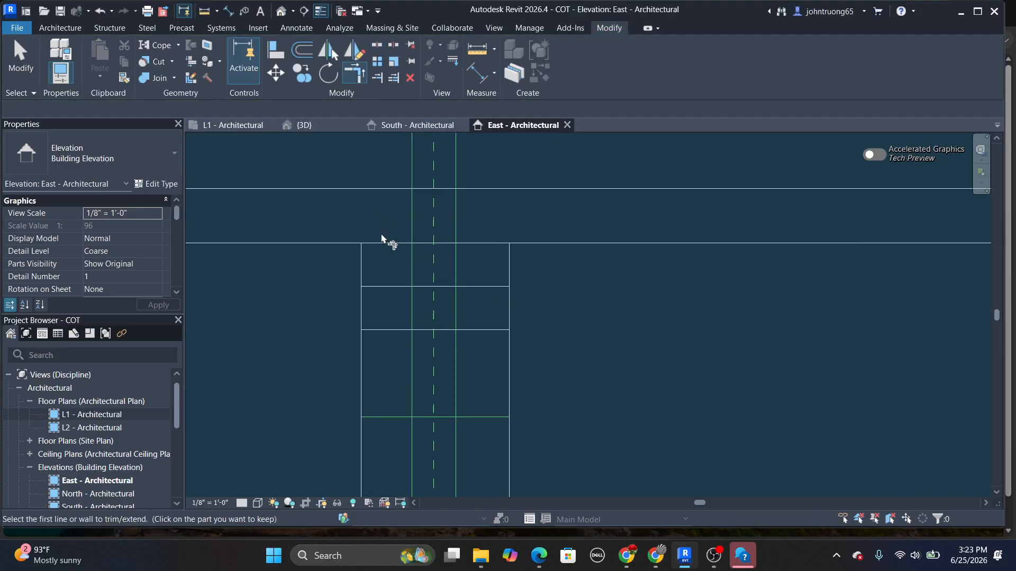
scroll(426, 324, down, 3)
middle_drag(473, 329, 477, 276)
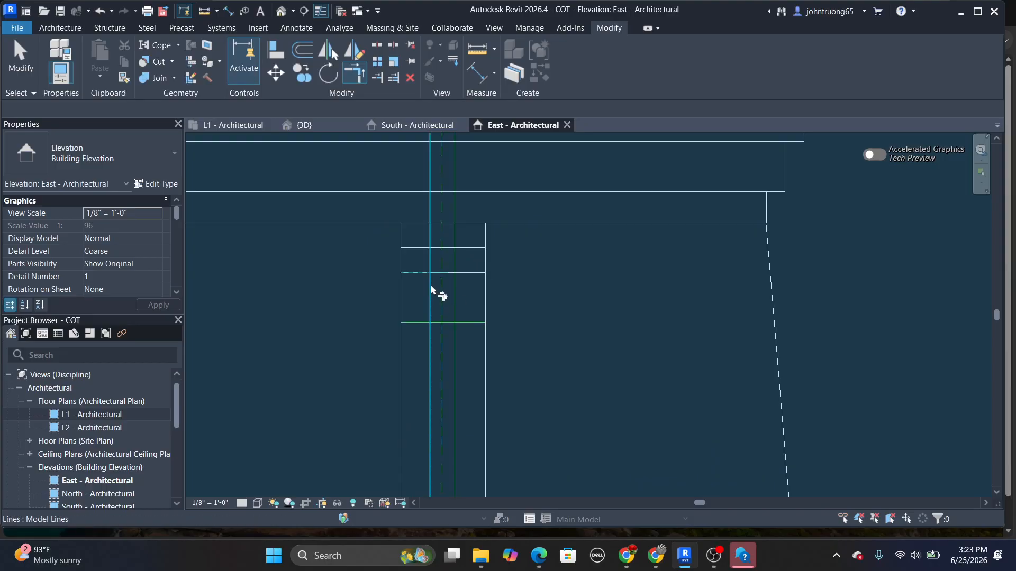
click(466, 276)
click(458, 293)
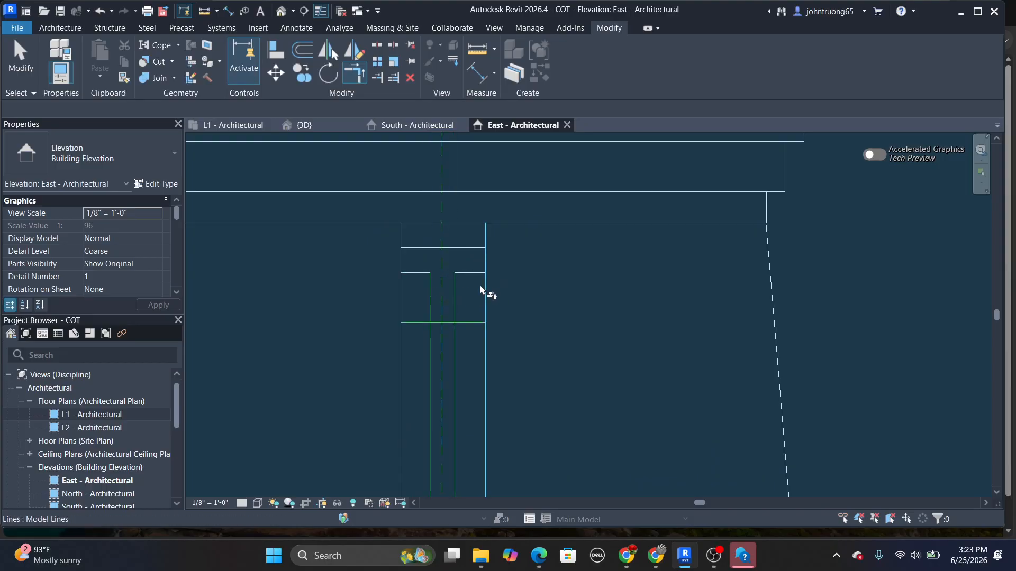
Trim the two vertical lines and the lowest horizontal line together to close the narrow stem's bottom
scroll(465, 304, up, 1)
click(427, 309)
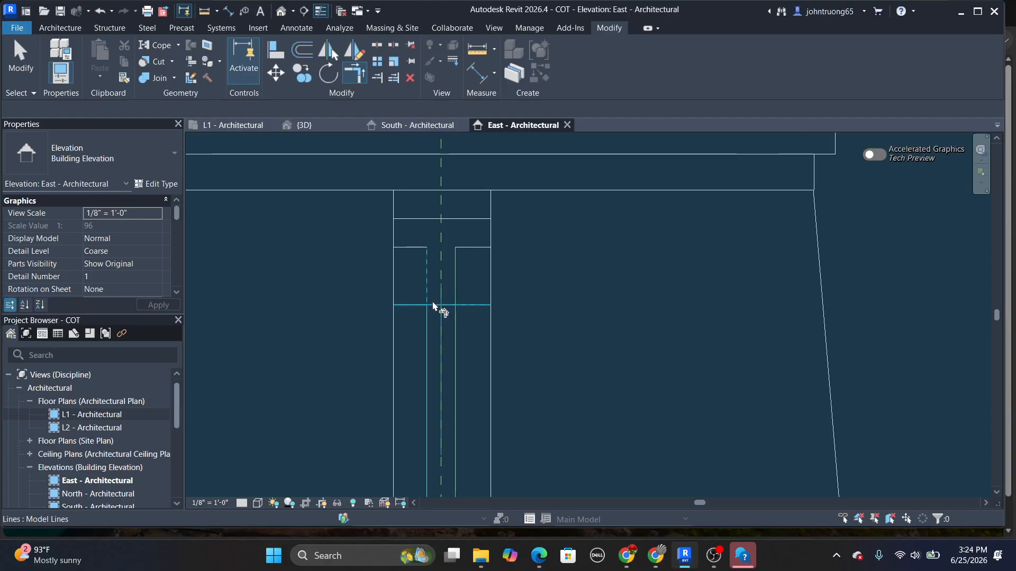
click(434, 306)
click(456, 295)
click(451, 306)
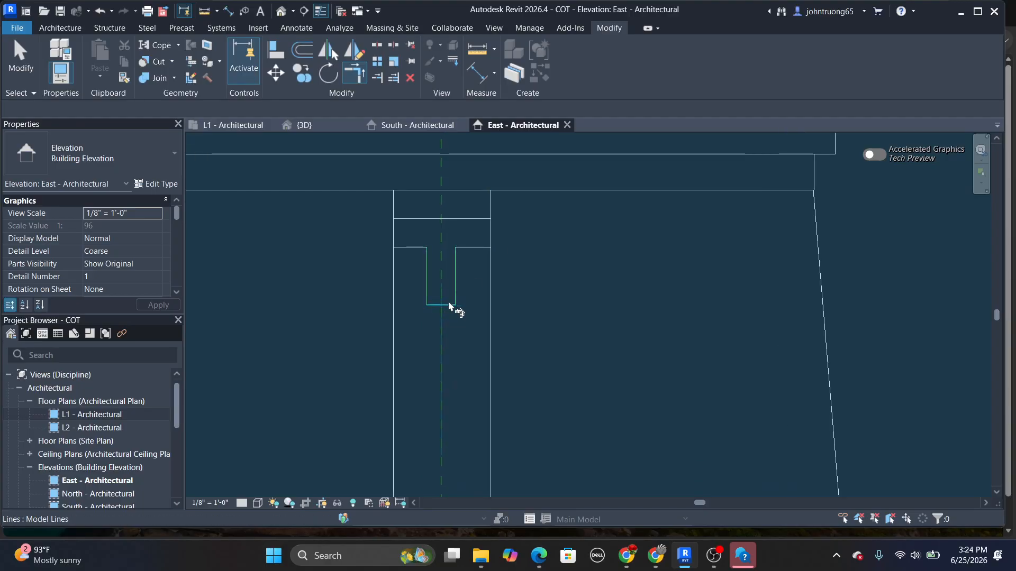
scroll(550, 275, down, 4)
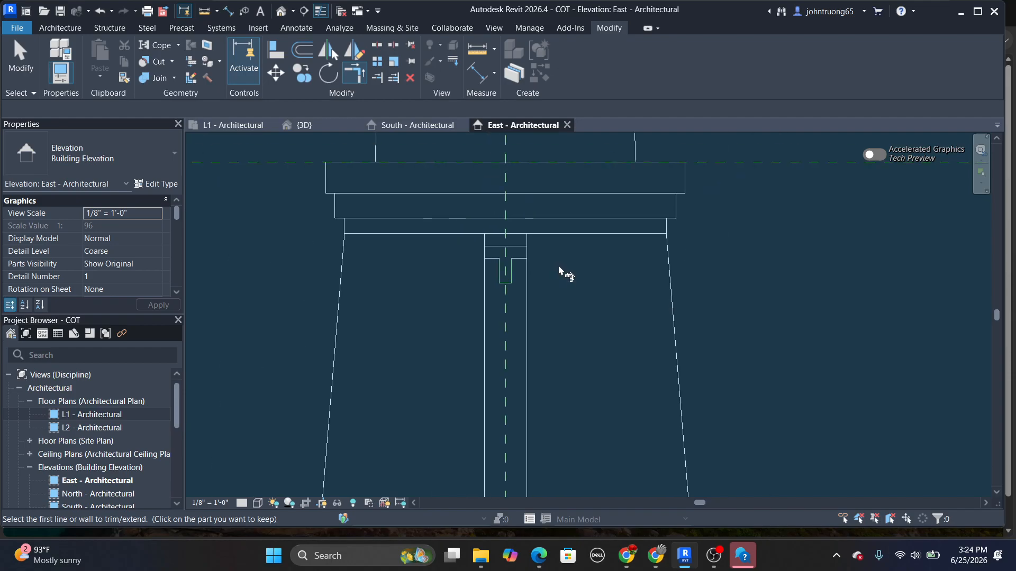
key(Escape)
key(Escape)
Copy the stem's three lines straight down about 4 3/4" along the centreline
scroll(558, 265, up, 5)
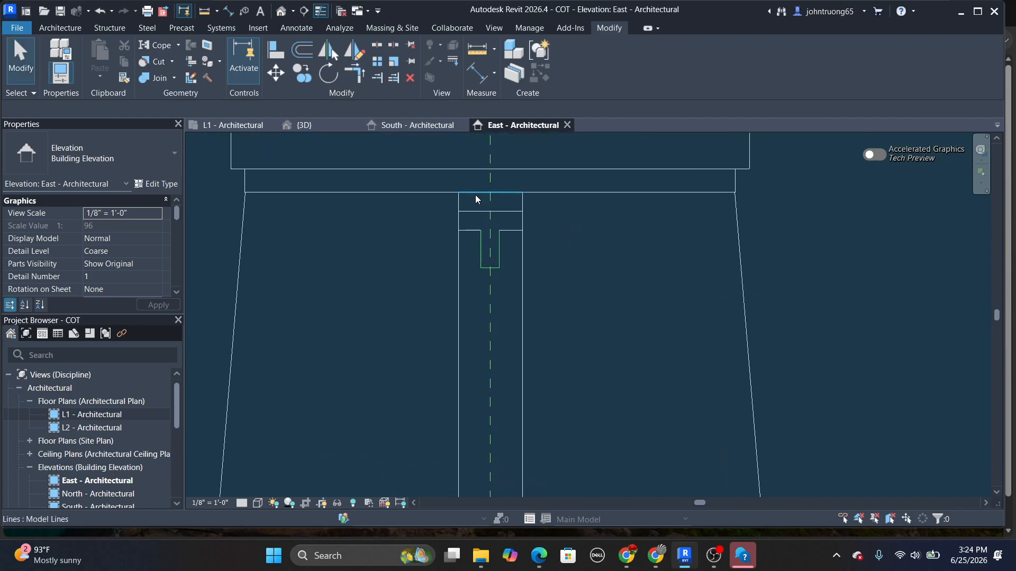
drag(471, 204, 523, 321)
key(c)
key(o)
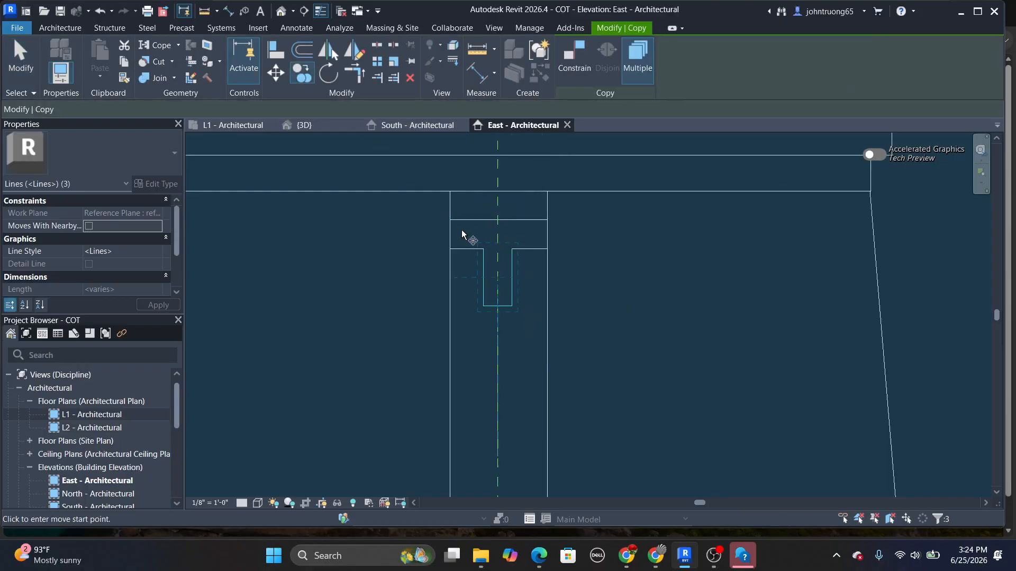
click(484, 220)
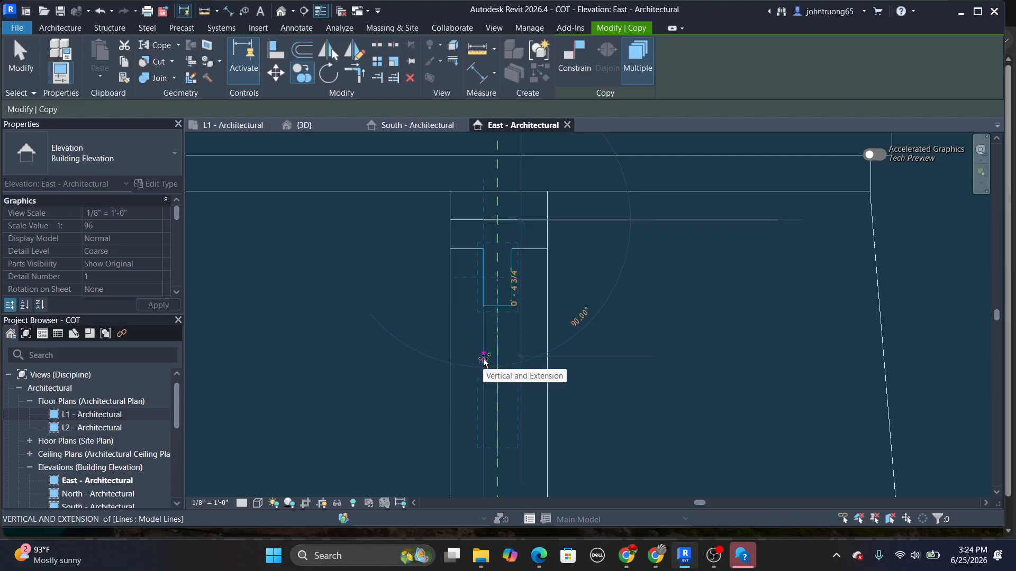
click(483, 358)
middle_drag(578, 259, 571, 206)
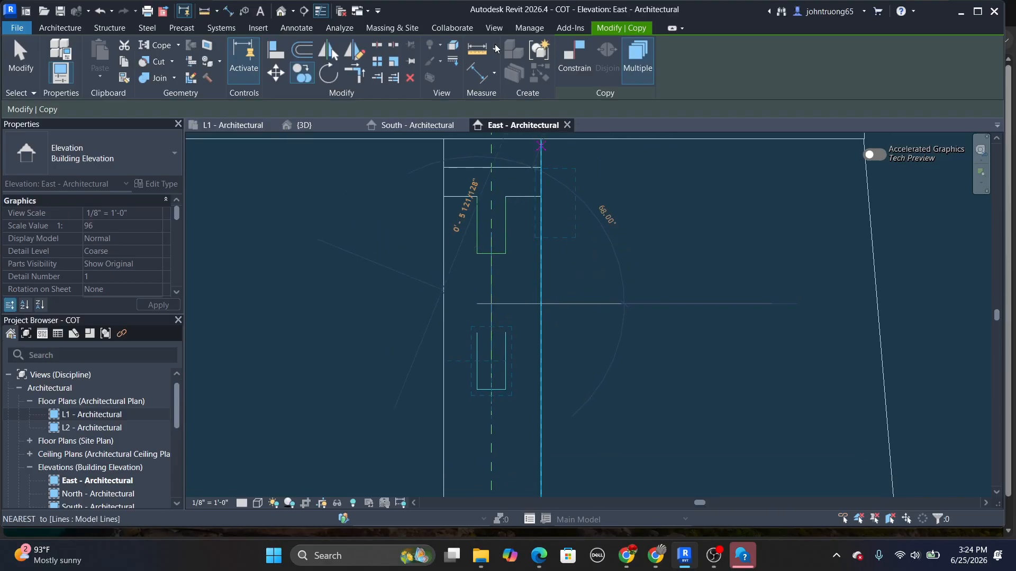
click(13, 59)
Copy the right half of the upper cross line down into the gap between the original stem and its copy
scroll(458, 223, up, 1)
mouse_move(458, 221)
middle_down()
mouse_move(453, 144)
mouse_move(451, 229)
middle_up()
scroll(452, 229, down, 1)
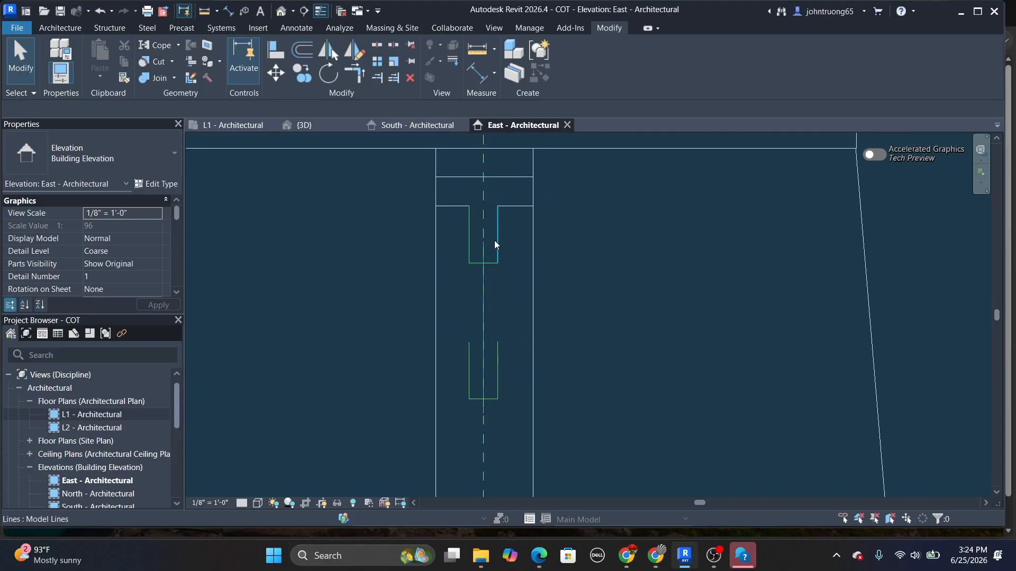
scroll(531, 246, up, 1)
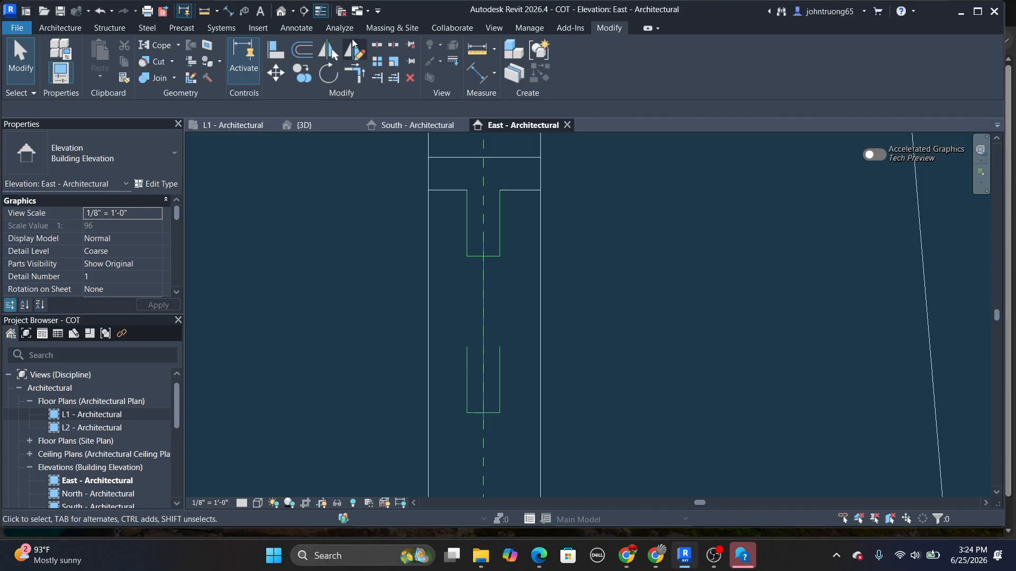
click(511, 157)
click(301, 74)
click(498, 258)
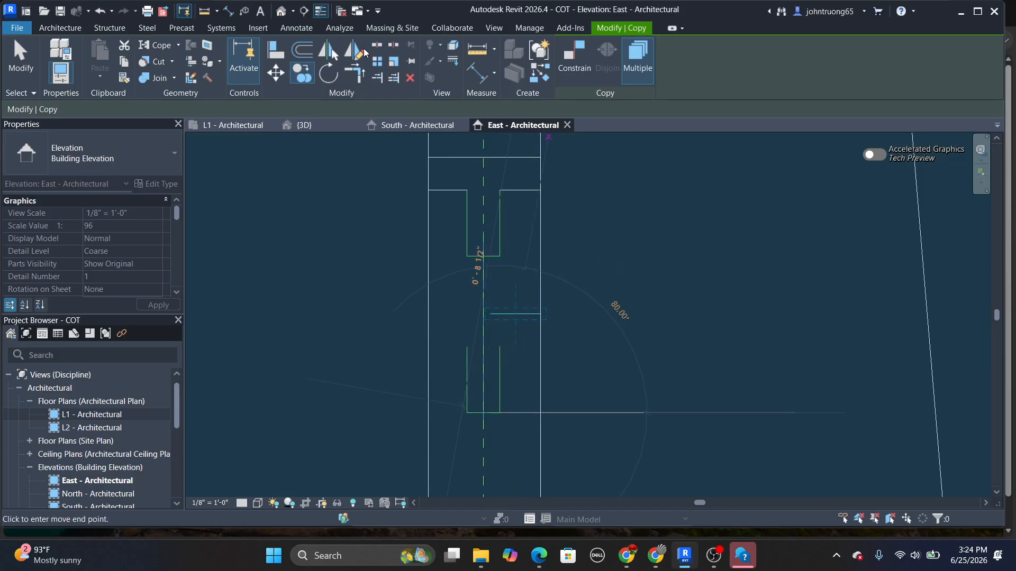
key(Escape)
key(Escape)
Trim the short copied cross line to corners with both vertical lines of the lower stem copy, closing it into a rectangle
click(469, 377)
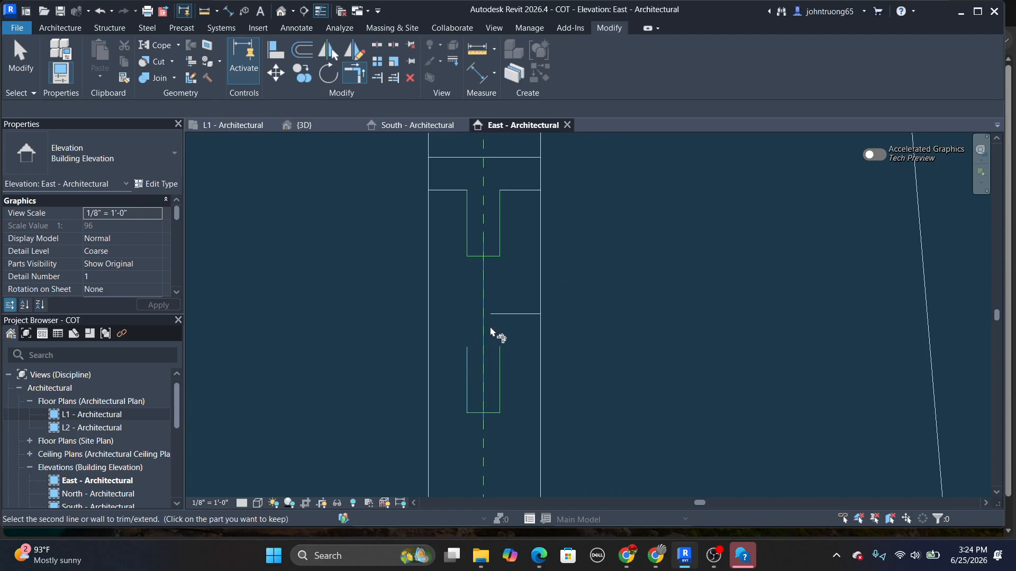
click(507, 315)
click(503, 369)
click(21, 54)
Move the closed rectangle straight down along the centreline by about 3 1/2"
scroll(535, 313, down, 2)
middle_drag(538, 344, 532, 178)
scroll(550, 327, down, 2)
scroll(563, 308, up, 1)
scroll(556, 335, down, 1)
scroll(534, 284, up, 1)
drag(460, 251, 607, 325)
click(277, 75)
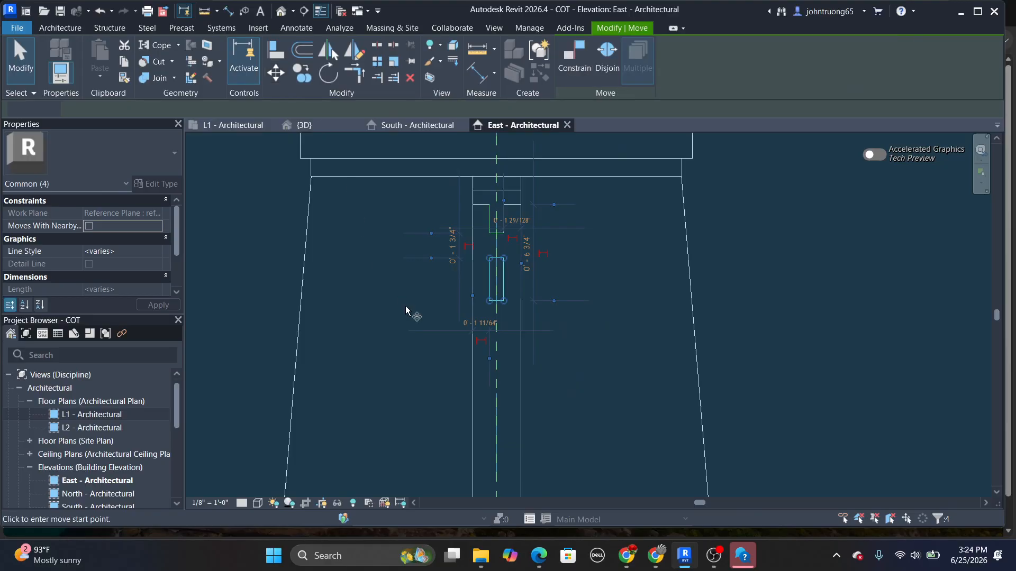
click(504, 301)
click(505, 351)
key(Escape)
scroll(597, 361, up, 3)
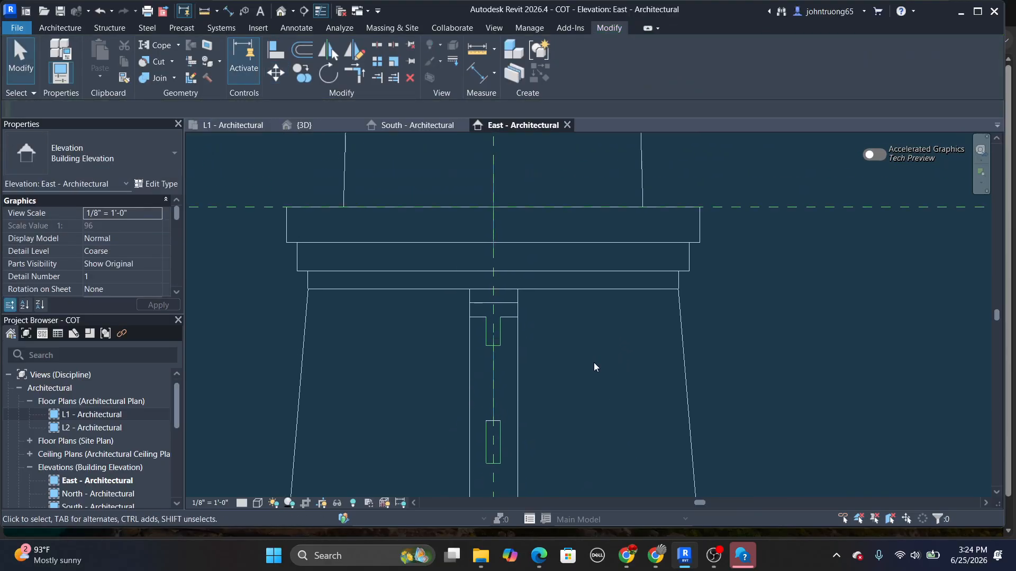
Move the bottom line of the T-shaped stem down about 1 3/4" to lengthen the stem
click(470, 338)
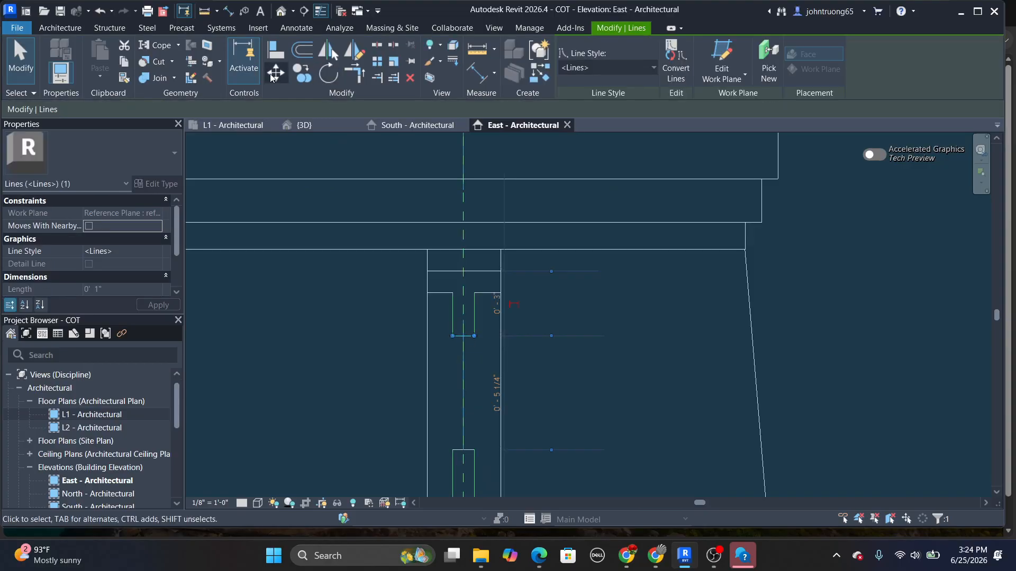
click(276, 73)
click(474, 337)
key(Escape)
key(Escape)
Try to pull the bottom line of the rectangle below the stem downward by its end point
scroll(637, 325, down, 2)
middle_drag(633, 358, 637, 246)
scroll(582, 324, up, 3)
middle_drag(587, 326, 594, 336)
scroll(593, 335, down, 4)
scroll(554, 338, up, 3)
click(544, 374)
middle_drag(572, 378, 574, 345)
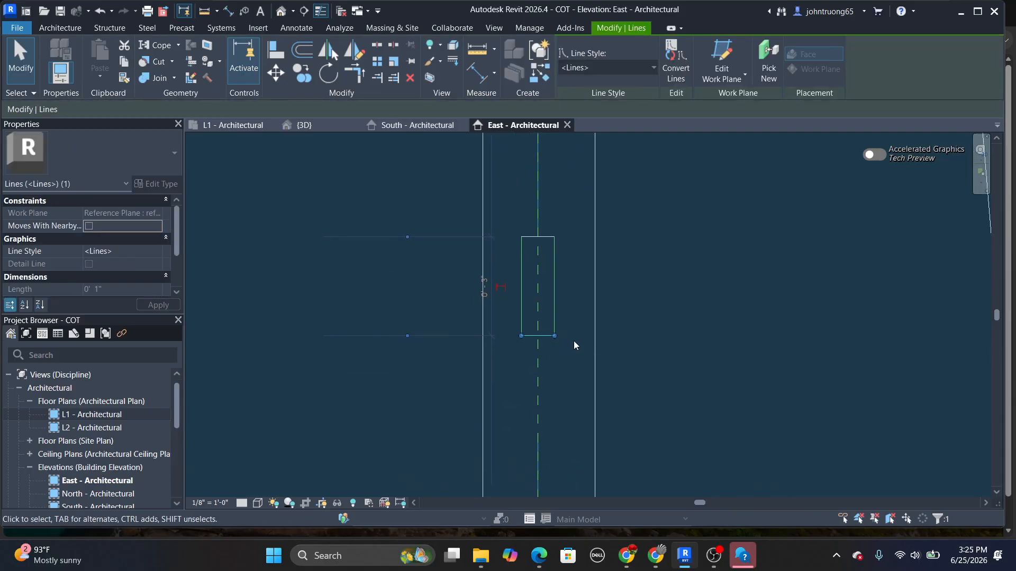
drag(554, 336, 554, 372)
key(ctrl+z)
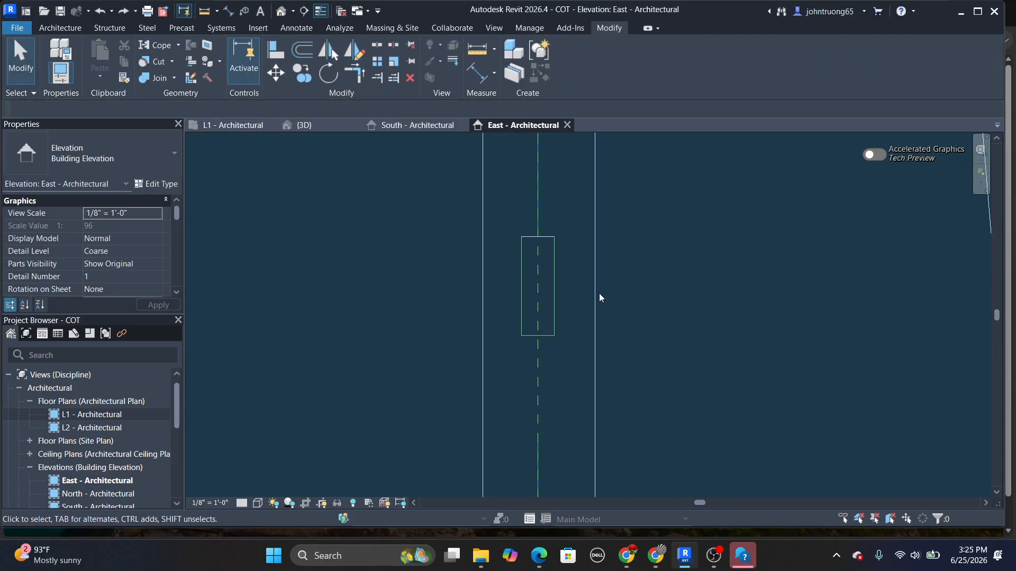
Move the rectangle's whole bottom line straight down, making the rectangle about 4 1/4" tall
drag(503, 306, 591, 387)
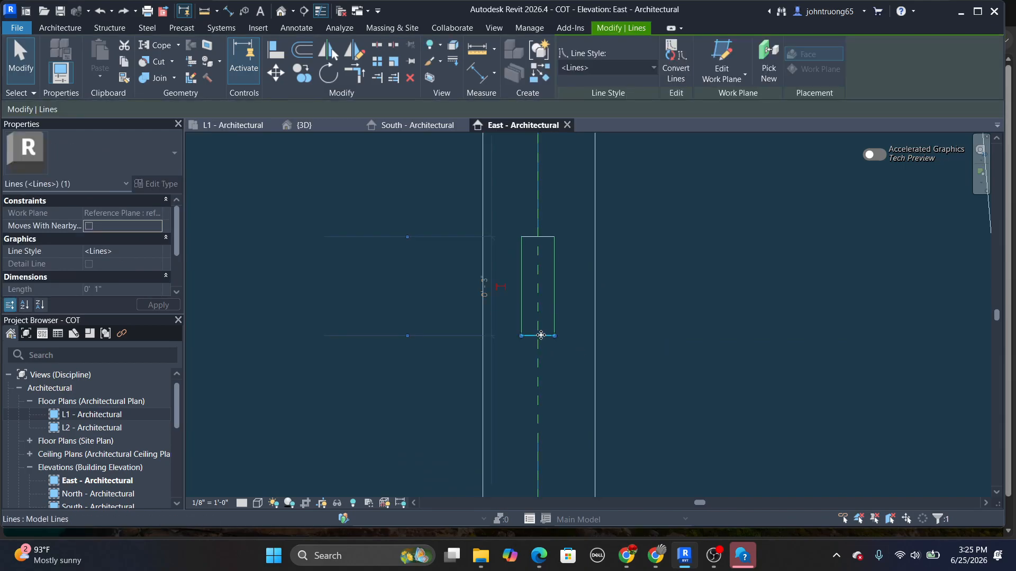
drag(547, 353, 548, 377)
click(673, 321)
Copy the rectangle about 7 3/4" straight down, using the stem's lower corner and the rectangle's lower corner as copy points
scroll(690, 303, down, 6)
middle_drag(706, 319, 687, 302)
scroll(688, 301, up, 2)
drag(600, 271, 673, 319)
click(300, 74)
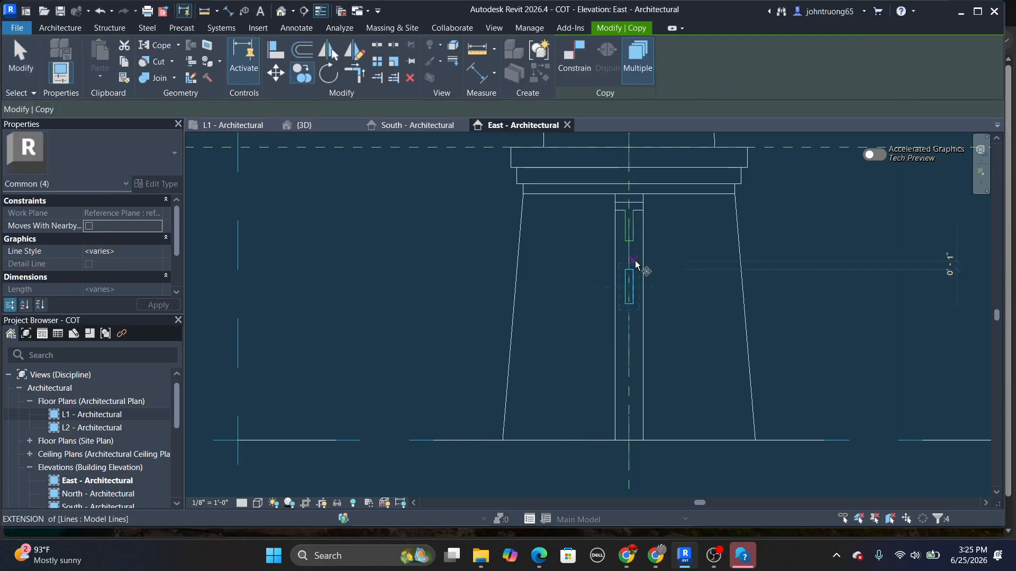
scroll(638, 262, up, 3)
click(620, 221)
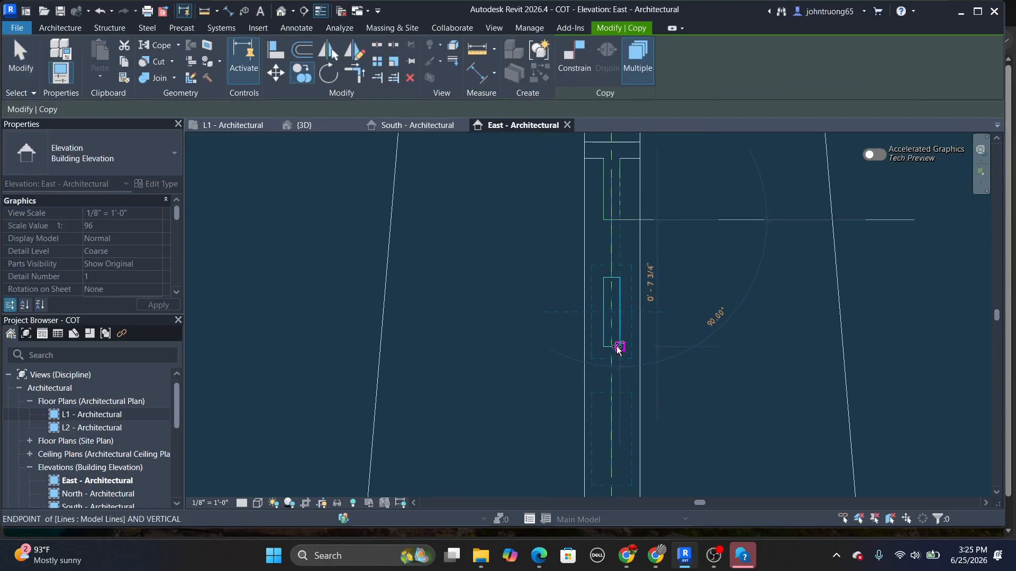
click(620, 347)
key(Escape)
scroll(698, 309, down, 3)
key(Escape)
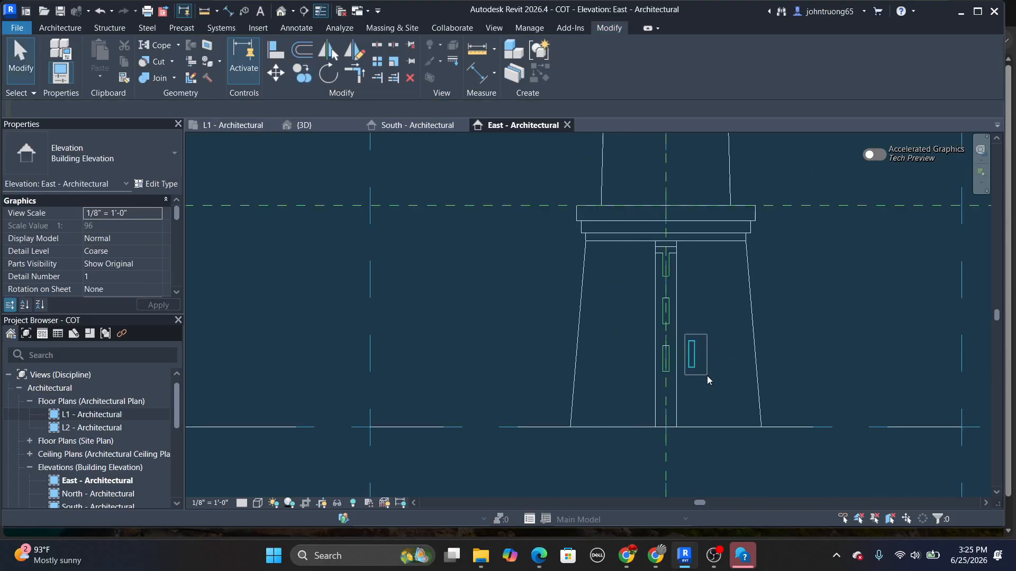
drag(707, 376, 709, 379)
key(Escape)
Check which reference plane is set as the current work plane
scroll(694, 384, up, 5)
middle_drag(690, 367, 667, 367)
scroll(672, 357, down, 3)
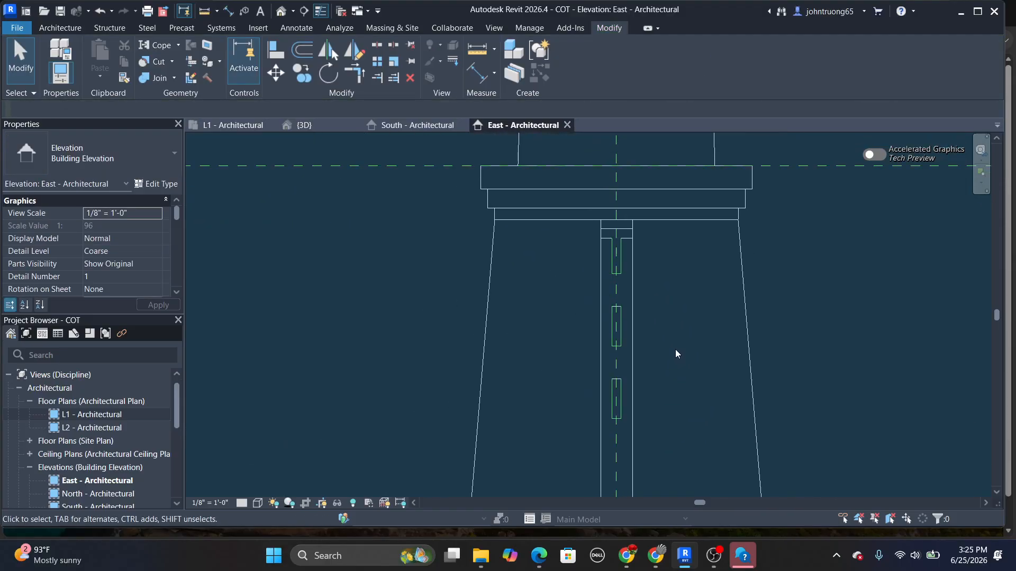
middle_drag(769, 331, 733, 307)
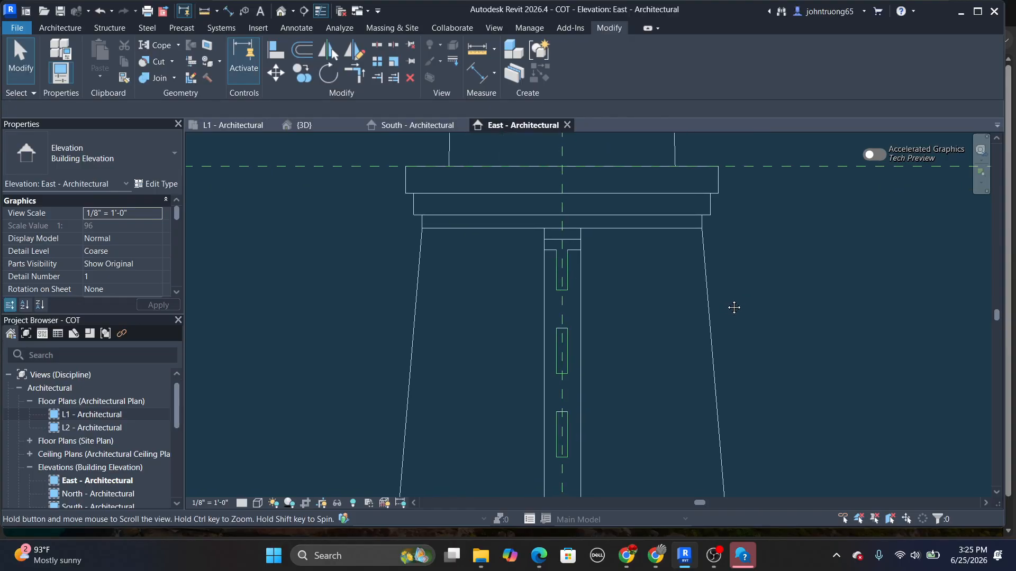
scroll(500, 277, down, 1)
mouse_move(501, 275)
middle_down()
mouse_move(484, 288)
mouse_move(499, 269)
middle_up()
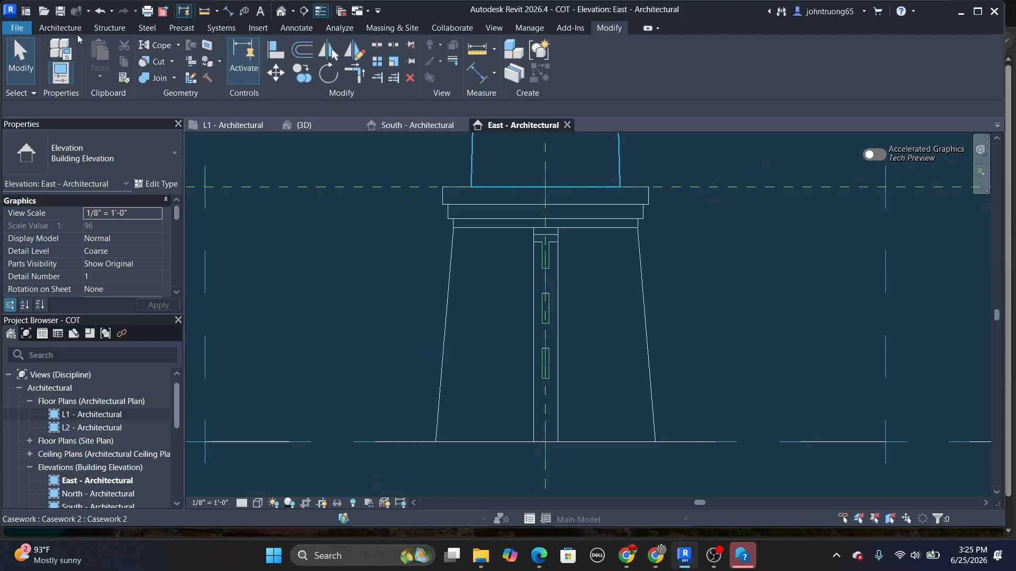
click(61, 28)
click(911, 78)
click(944, 103)
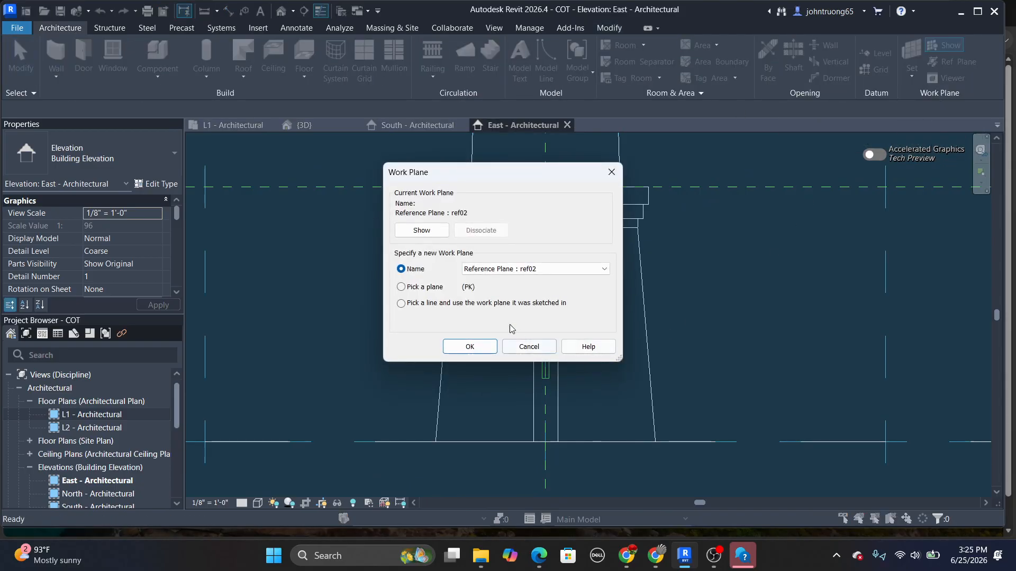
click(521, 347)
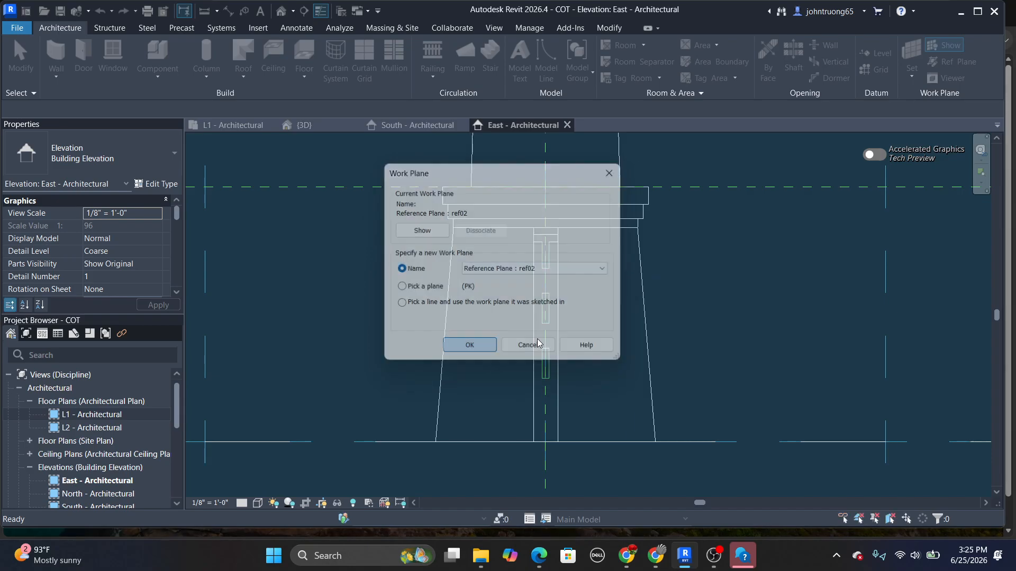
Turn off the work plane display in the East elevation
click(684, 302)
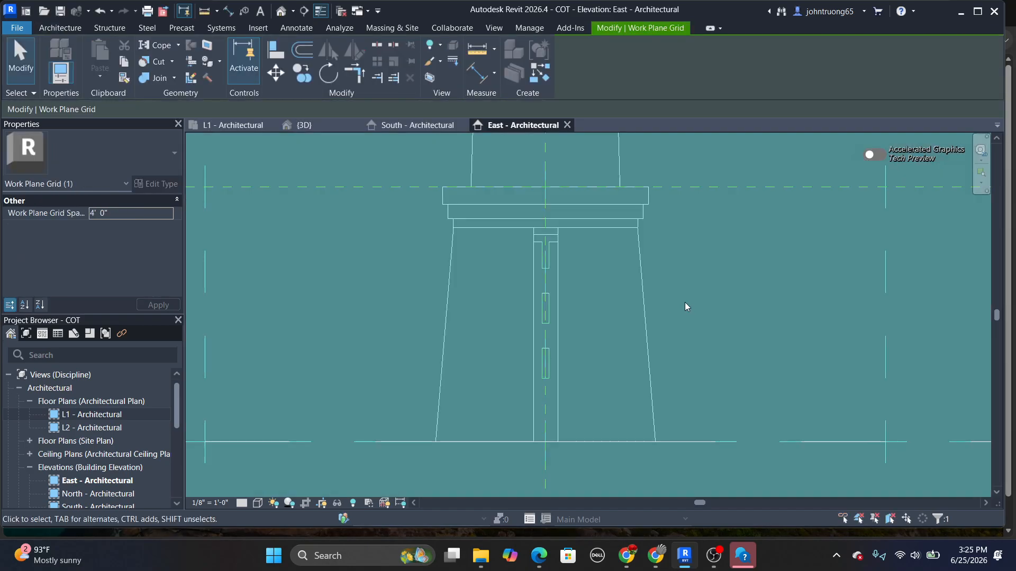
click(60, 27)
click(611, 272)
scroll(589, 249, up, 2)
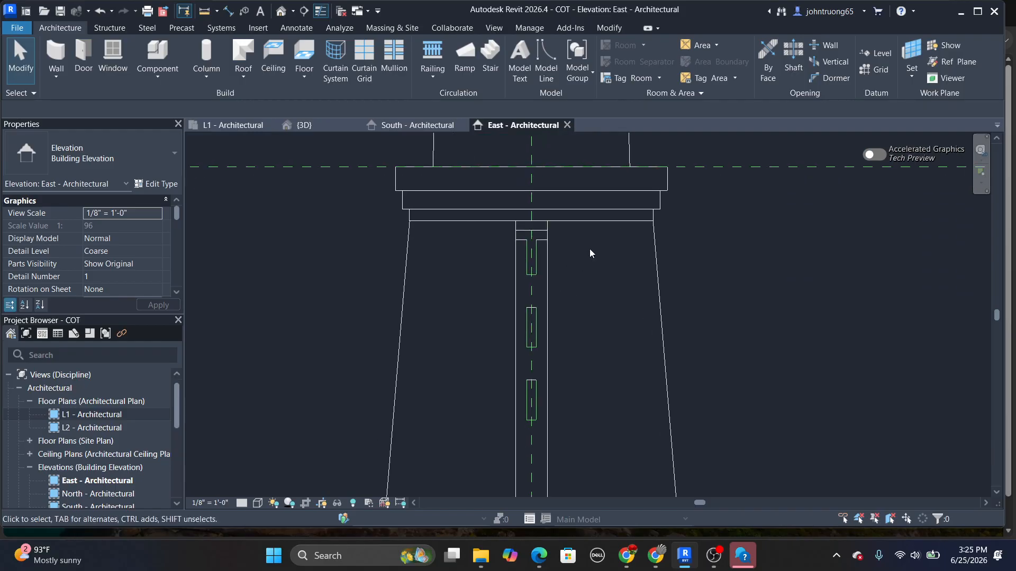
Create a new in-place component in the Casework category and start an extrusion sketch
click(168, 78)
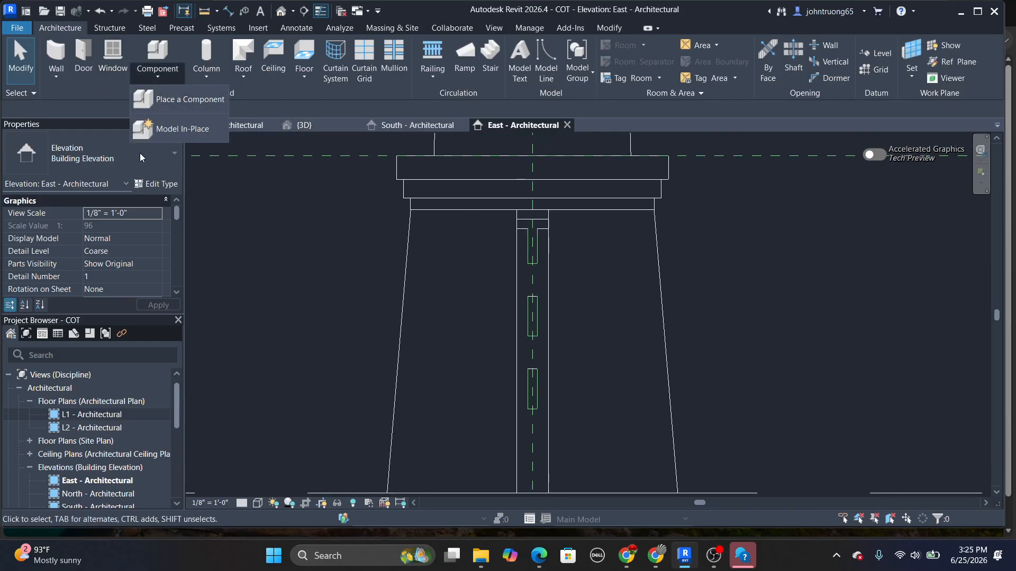
click(177, 130)
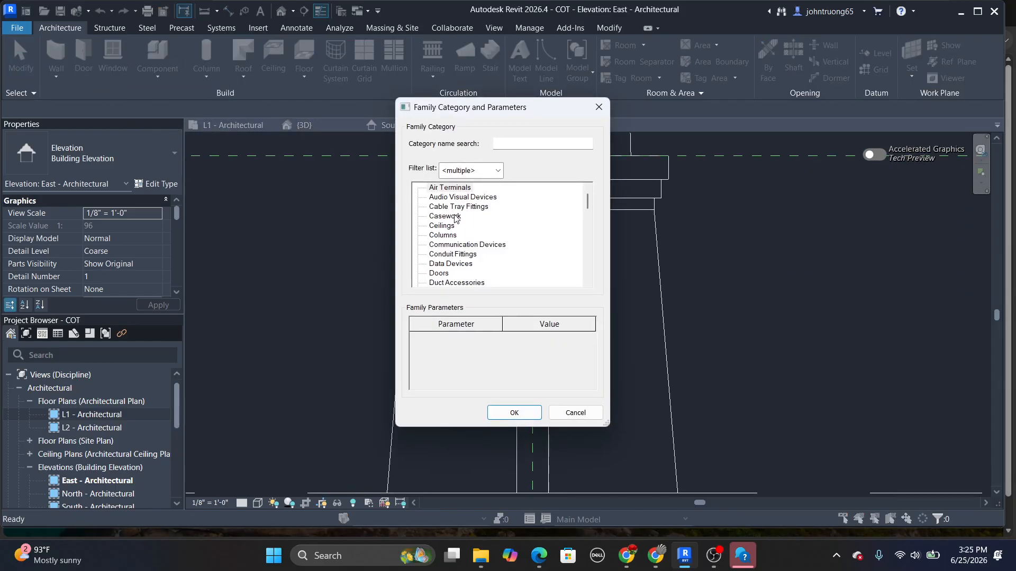
click(512, 412)
click(526, 298)
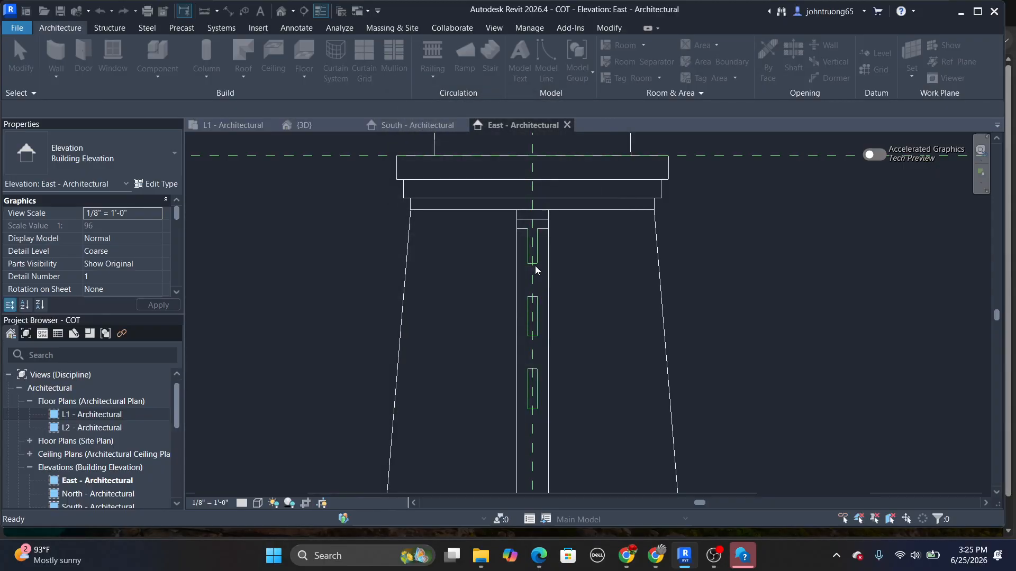
click(114, 72)
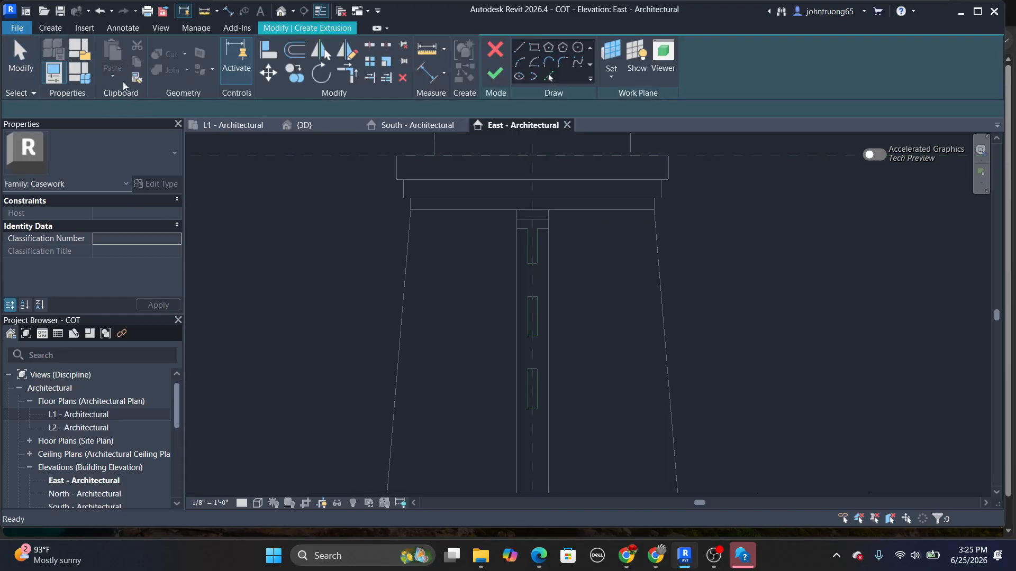
Pick the T-shaped profile's cross lines and stem lines plus the post's left vertical edge as extrusion sketch lines
click(548, 75)
scroll(499, 258, up, 4)
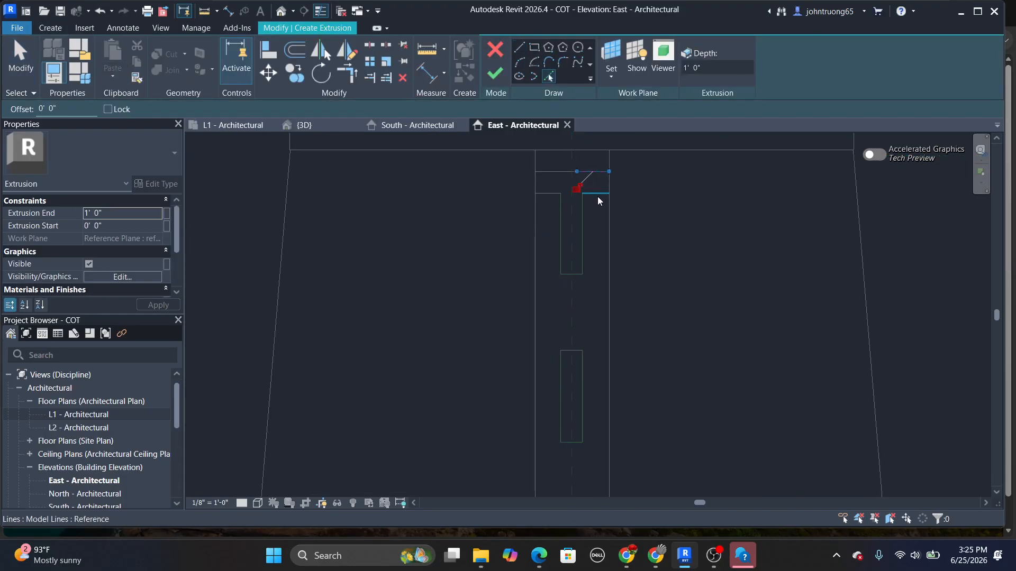
click(599, 195)
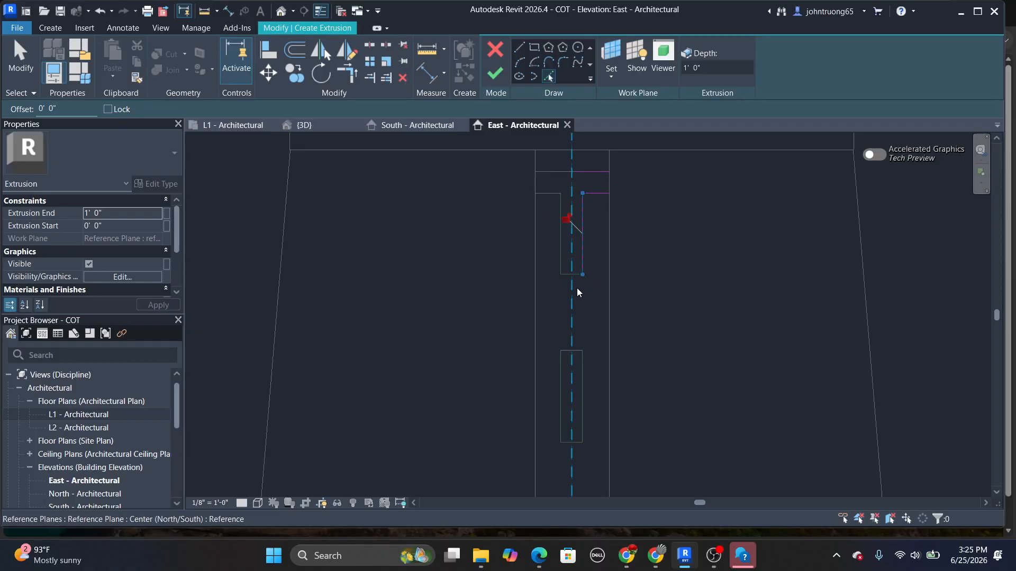
click(566, 275)
click(560, 240)
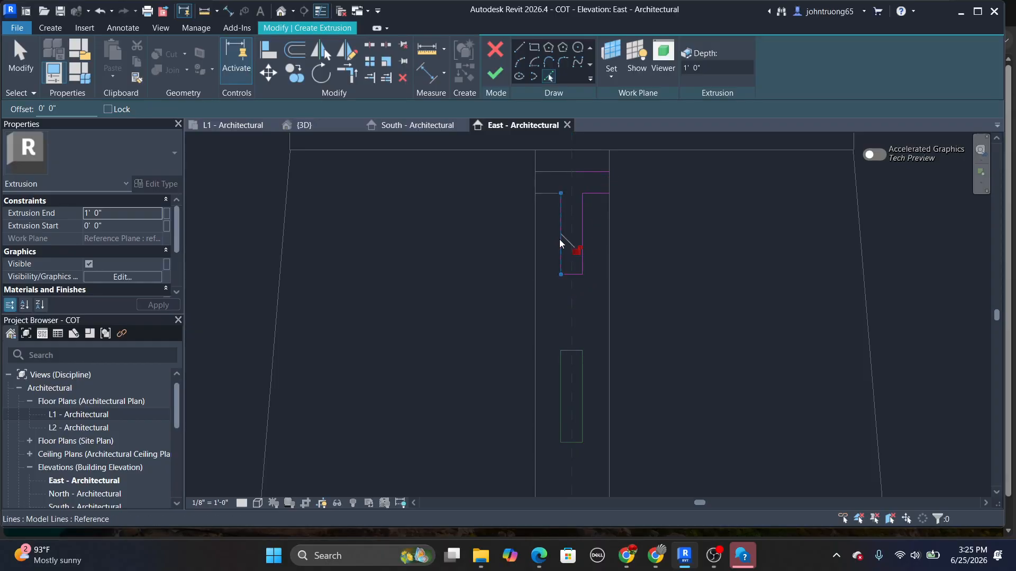
click(547, 194)
click(536, 185)
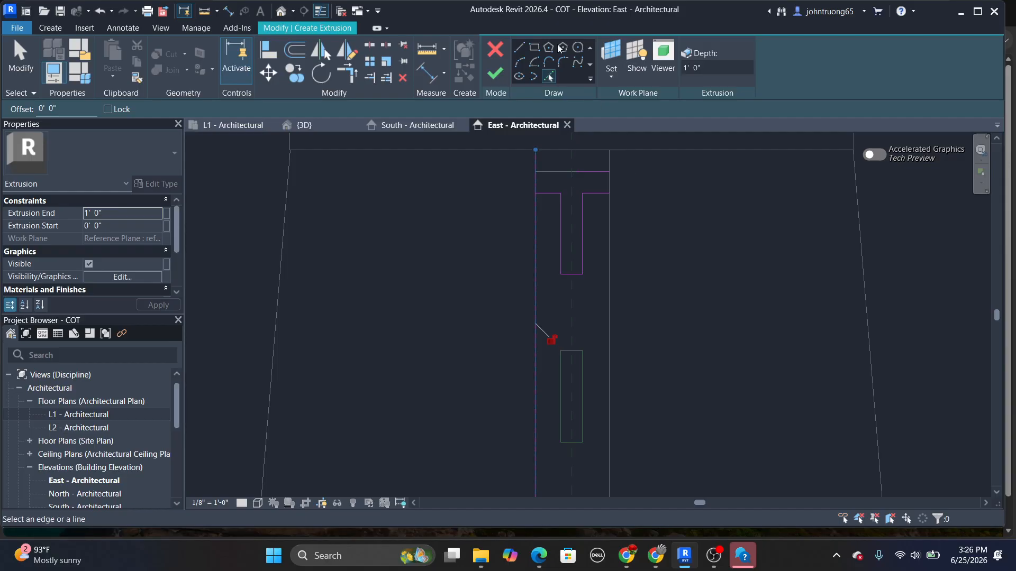
Trim the left vertical sketch line to corners with the T profile's upper and lower cross lines
click(346, 73)
scroll(525, 169, up, 2)
click(637, 173)
click(550, 211)
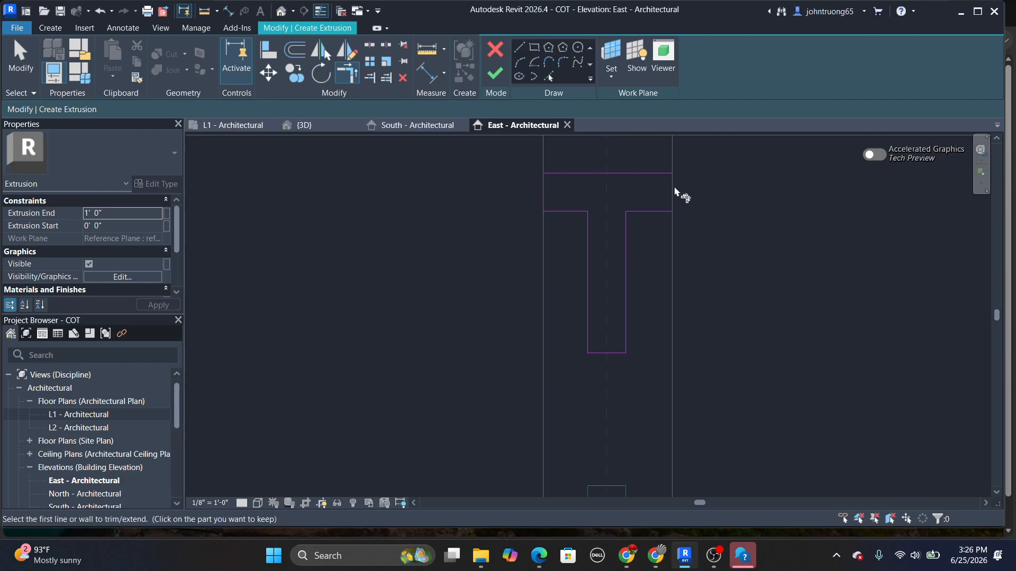
click(32, 56)
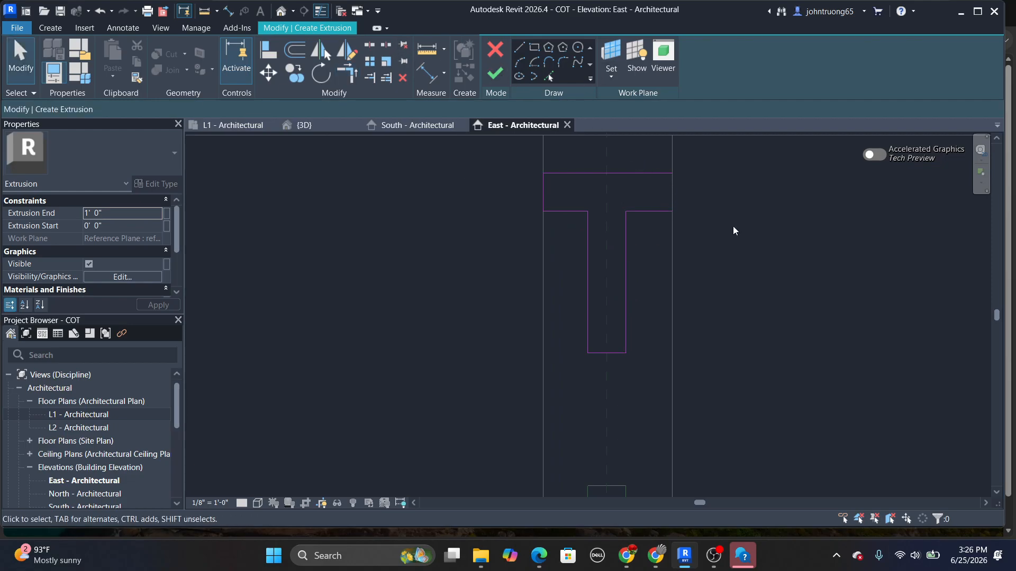
Draw a vertical sketch line between the right ends of the two cross lines to close the T profile
click(525, 49)
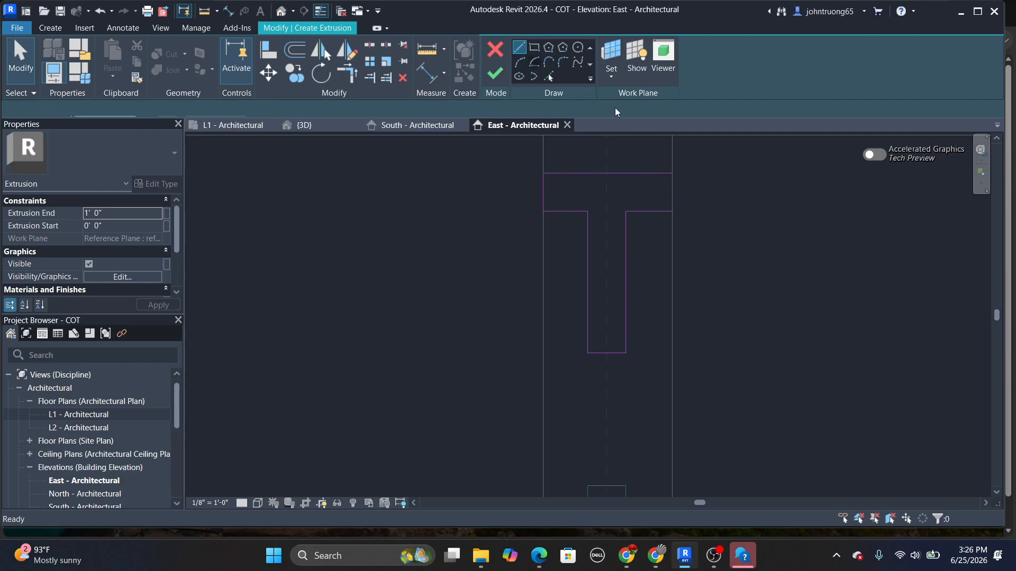
click(671, 211)
click(671, 173)
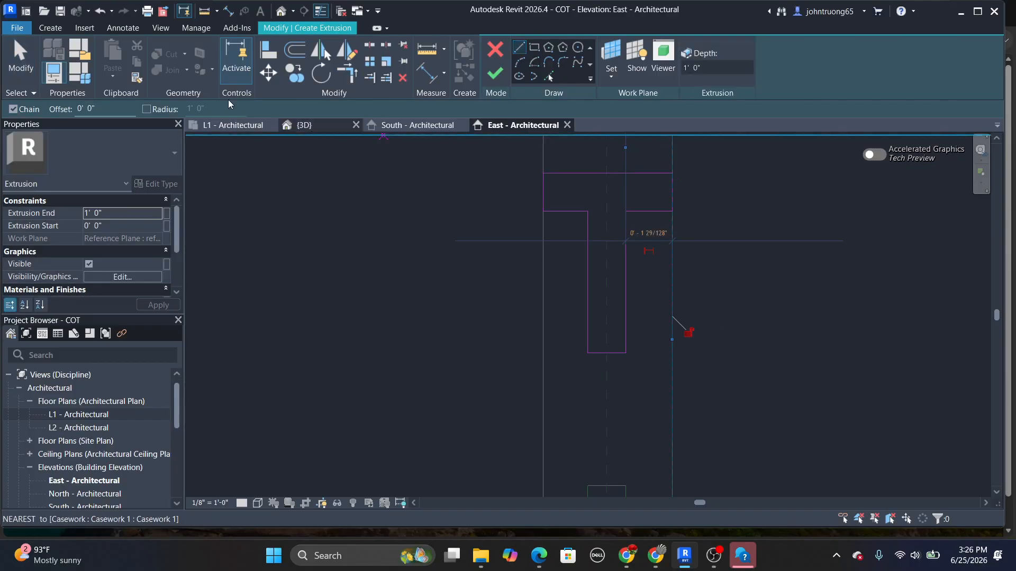
click(20, 56)
Draw sketch rectangles about 4 1/4" tall over the two model-line rectangles below the T profile and finish the extrusion
scroll(653, 262, down, 4)
middle_drag(653, 311, 532, 266)
scroll(540, 298, down, 1)
mouse_move(550, 300)
middle_down()
mouse_move(543, 275)
mouse_move(541, 294)
middle_up()
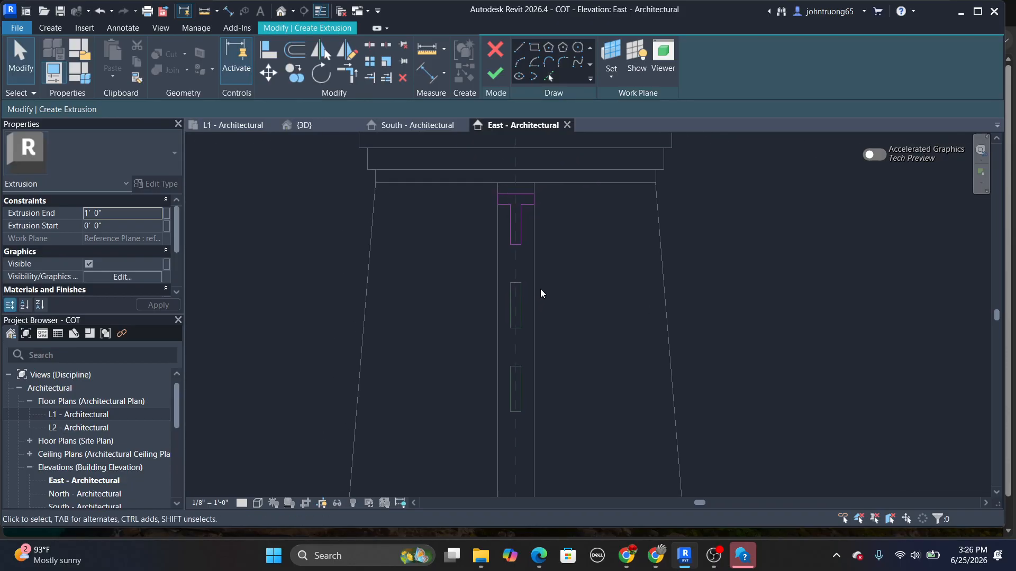
click(520, 48)
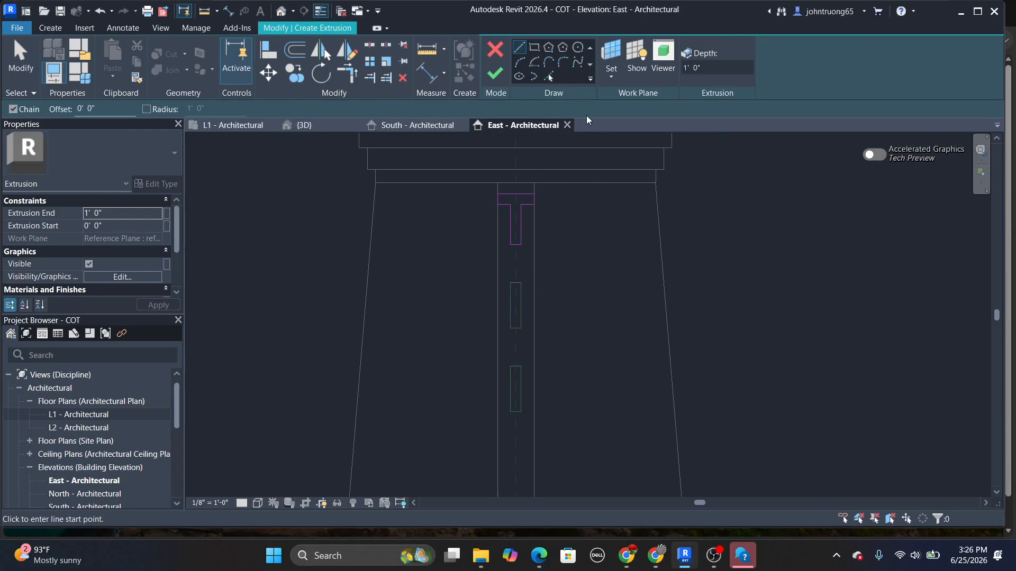
click(534, 48)
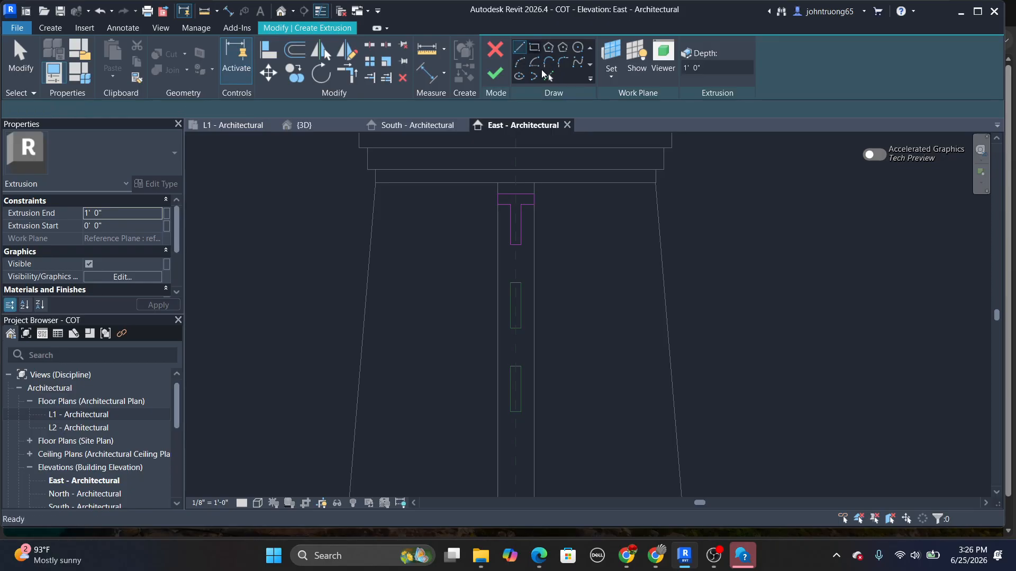
click(510, 283)
click(521, 328)
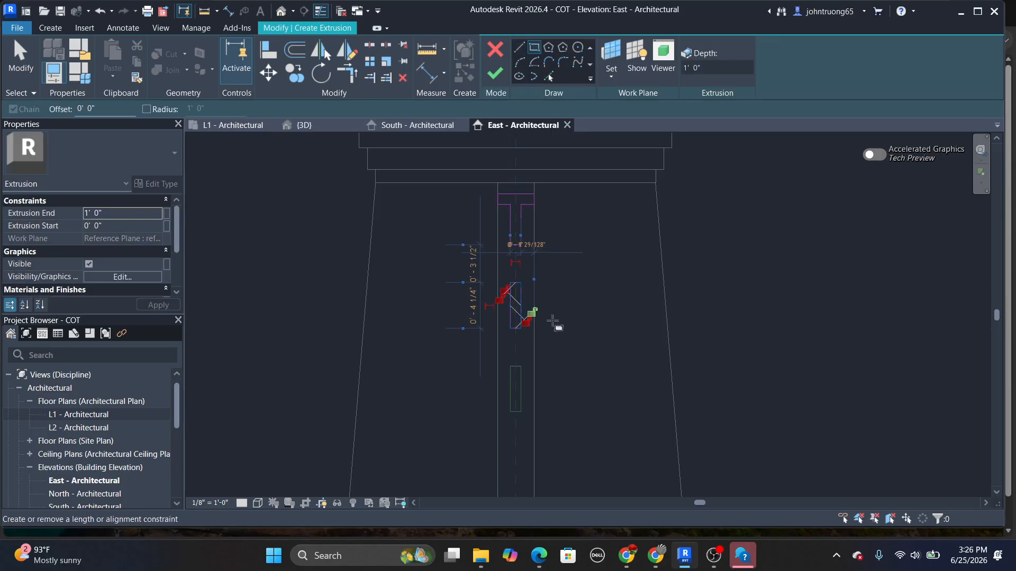
click(509, 366)
click(520, 411)
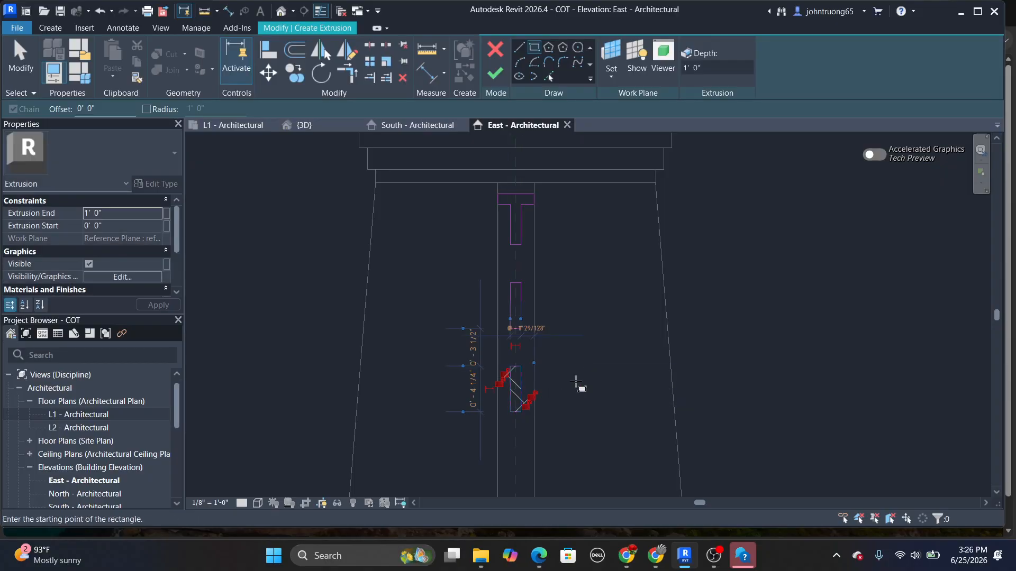
click(497, 75)
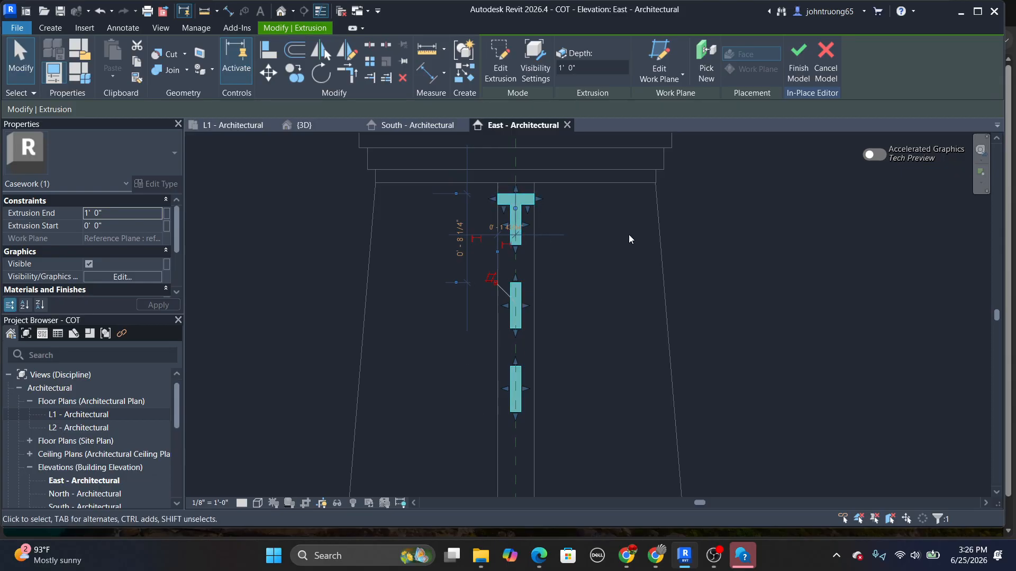
Finish the in-place casework model and open the default 3D view at the rails beside the column base
click(799, 74)
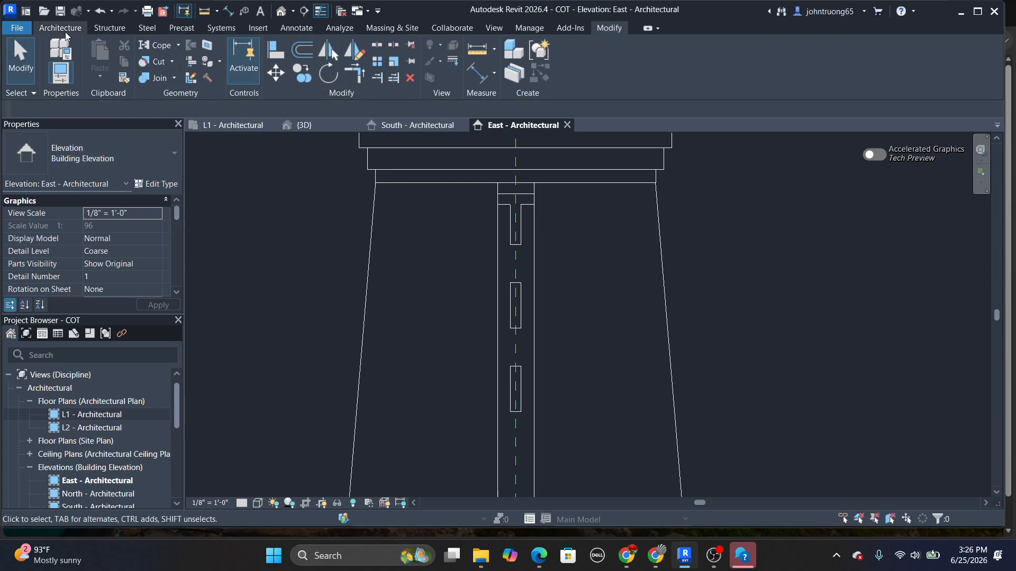
click(293, 12)
click(328, 33)
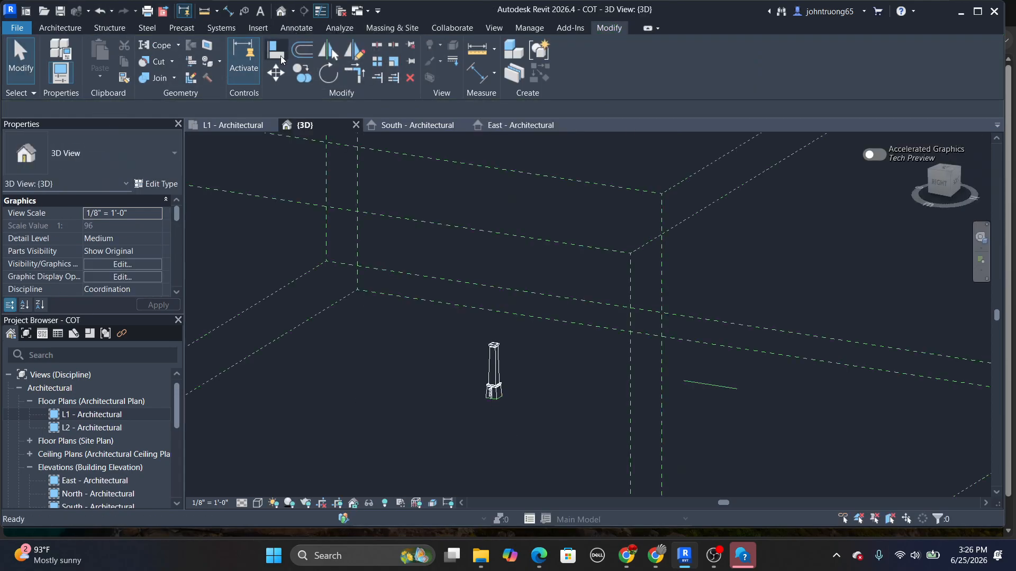
scroll(517, 404, up, 5)
scroll(549, 307, up, 3)
scroll(552, 317, down, 1)
scroll(535, 312, up, 6)
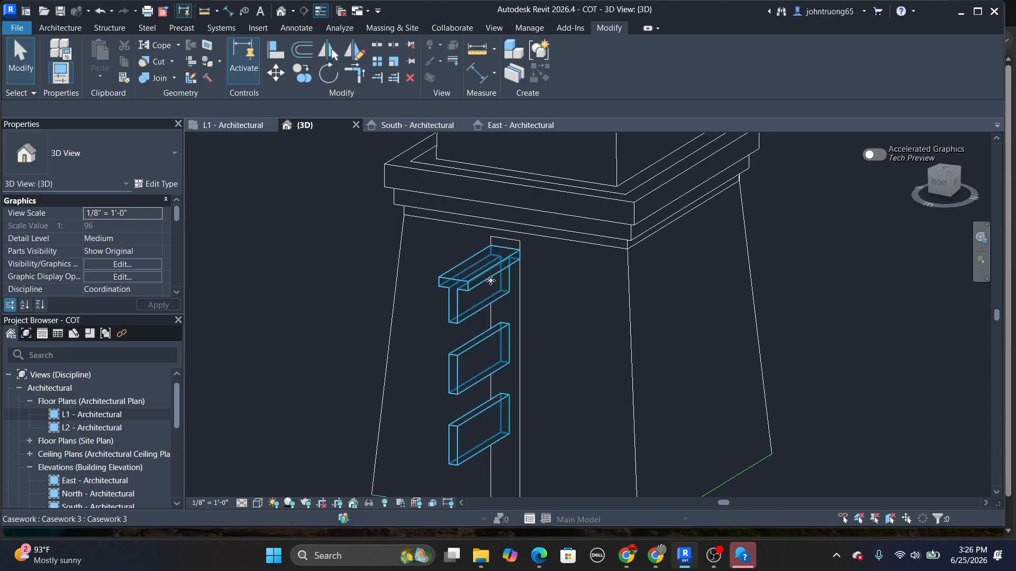
Select the rail casework and stretch its free end outward, away from the column
click(521, 288)
middle_drag(523, 288, 569, 262)
scroll(569, 262, up, 2)
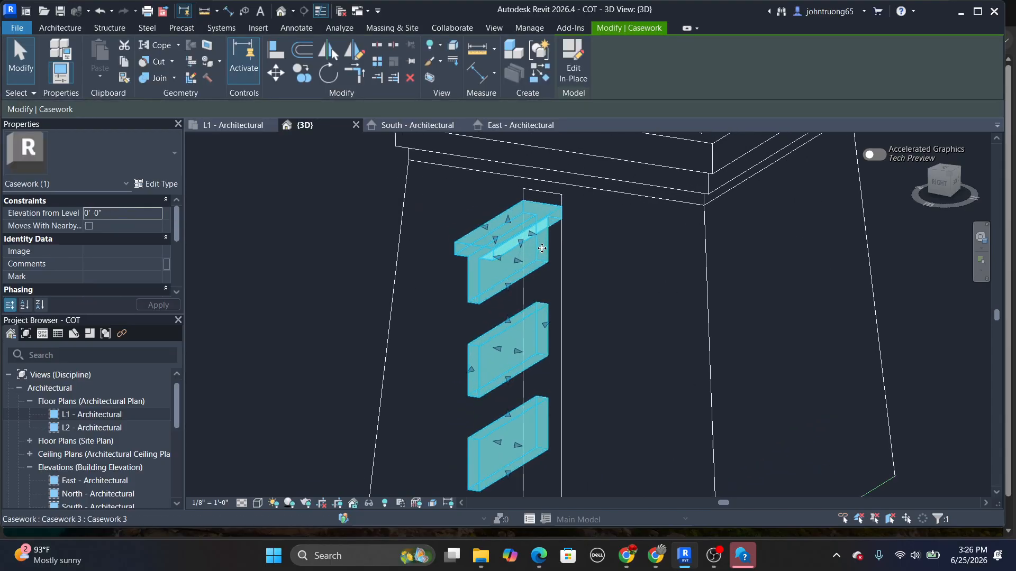
scroll(561, 265, down, 3)
drag(492, 331, 303, 440)
scroll(479, 315, down, 3)
shift+middle_drag(459, 353, 669, 310)
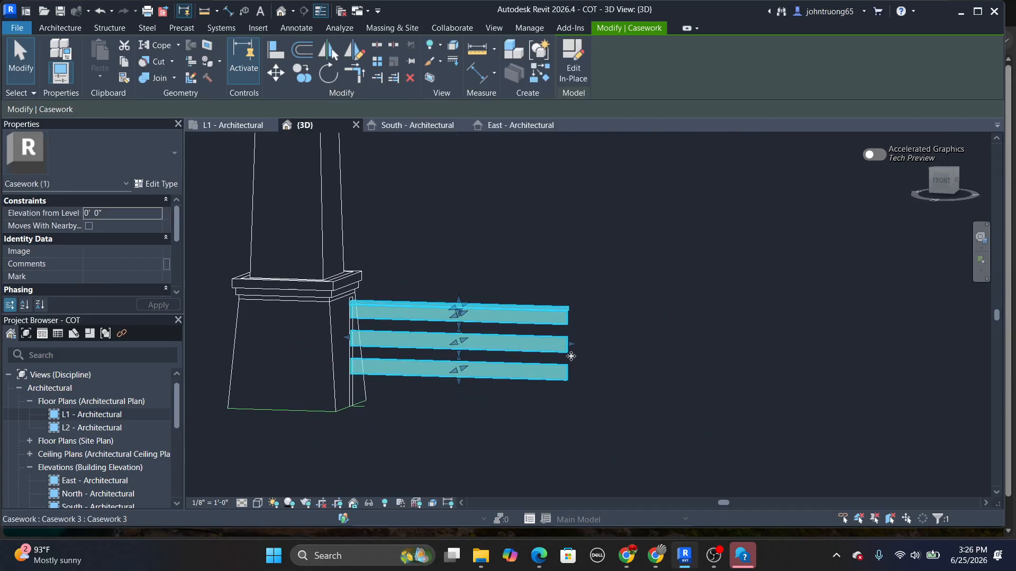
drag(574, 346, 735, 349)
scroll(353, 282, down, 4)
drag(521, 311, 548, 325)
Extend the column-side end of the rails into the tapered column base and deselect the casework
scroll(344, 313, up, 6)
drag(370, 275, 348, 294)
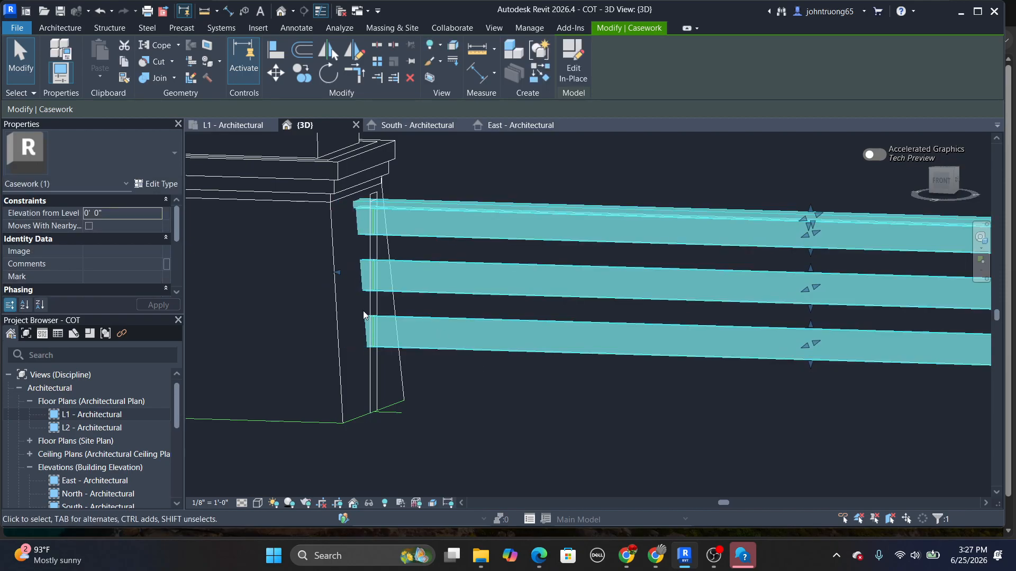
scroll(418, 349, down, 4)
click(440, 415)
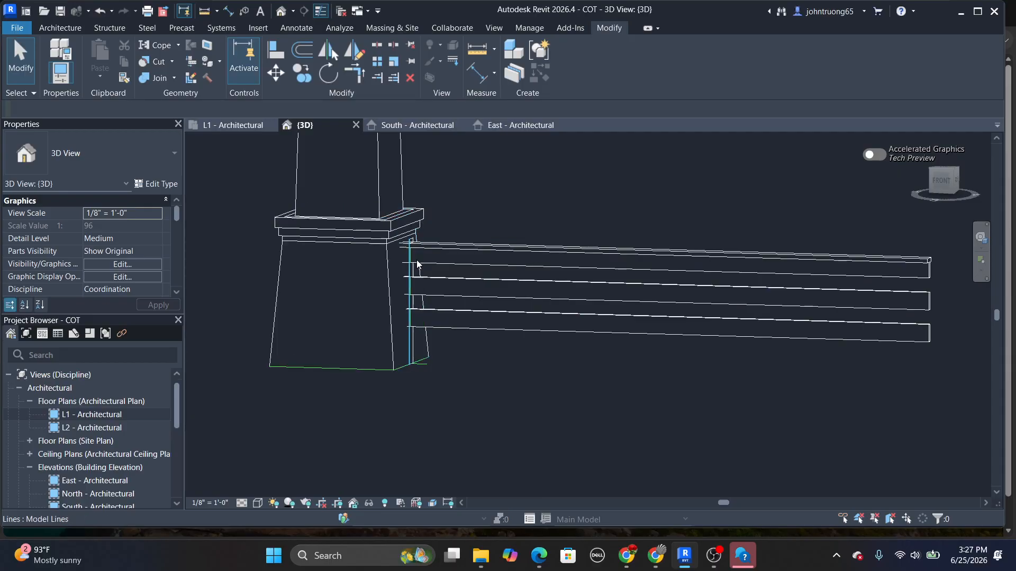
Examine the rails' junction with the column base from several angles in 3D
middle_drag(474, 350, 478, 386)
scroll(477, 382, up, 2)
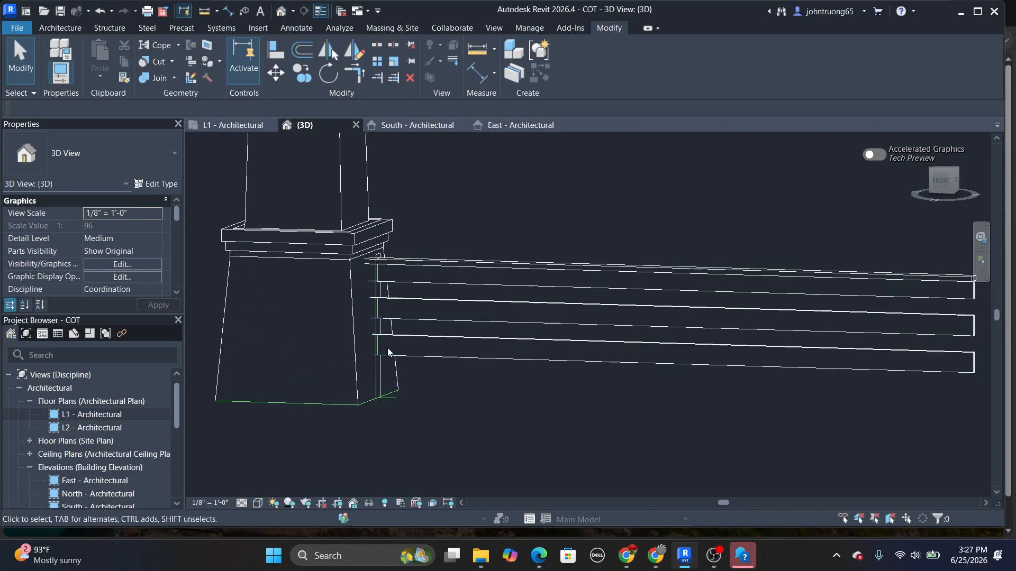
scroll(475, 363, down, 2)
scroll(485, 405, down, 3)
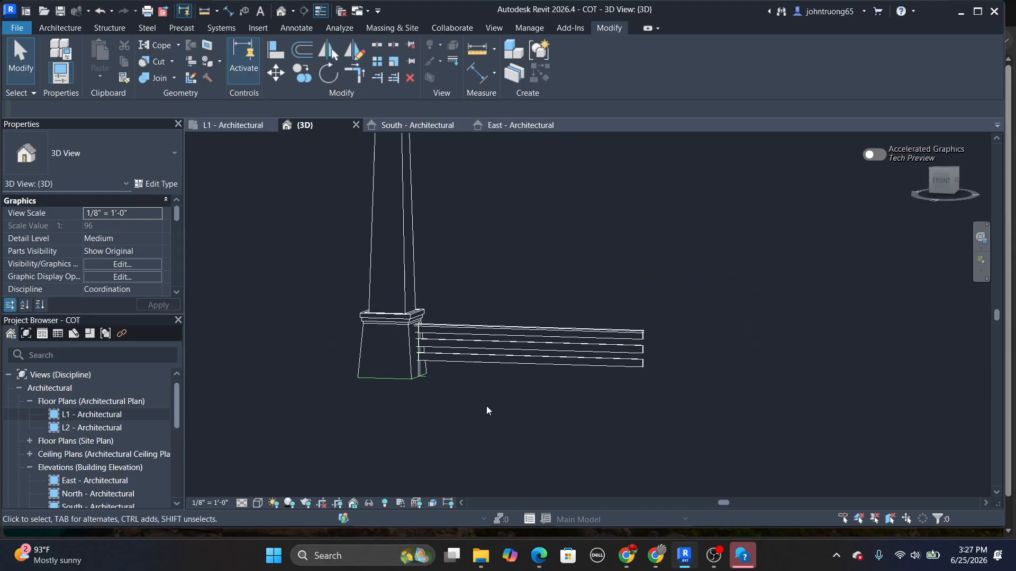
shift+middle_drag(500, 426, 597, 353)
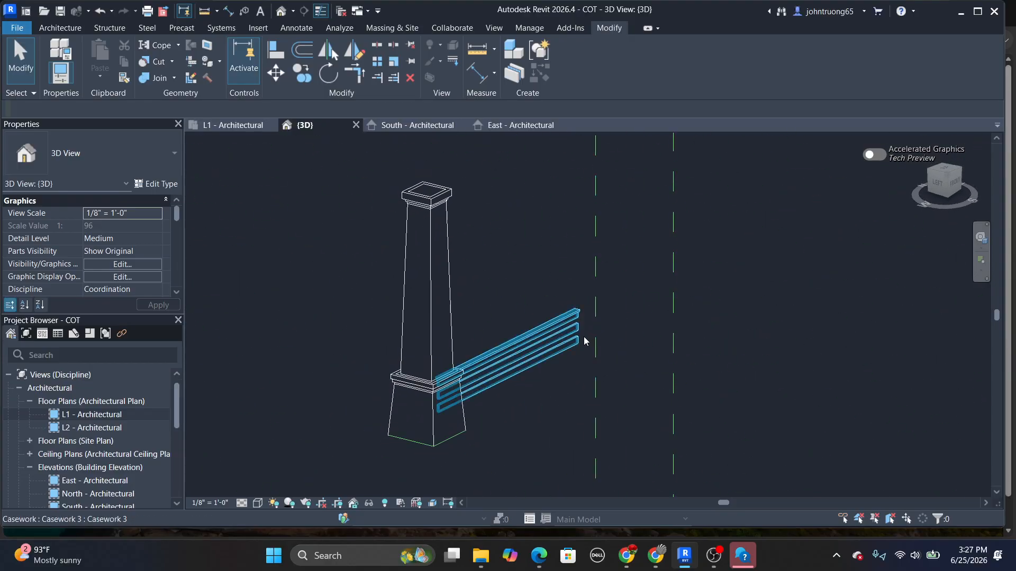
mouse_move(528, 423)
shift+middle_down()
mouse_move(529, 415)
mouse_move(524, 430)
shift+middle_up()
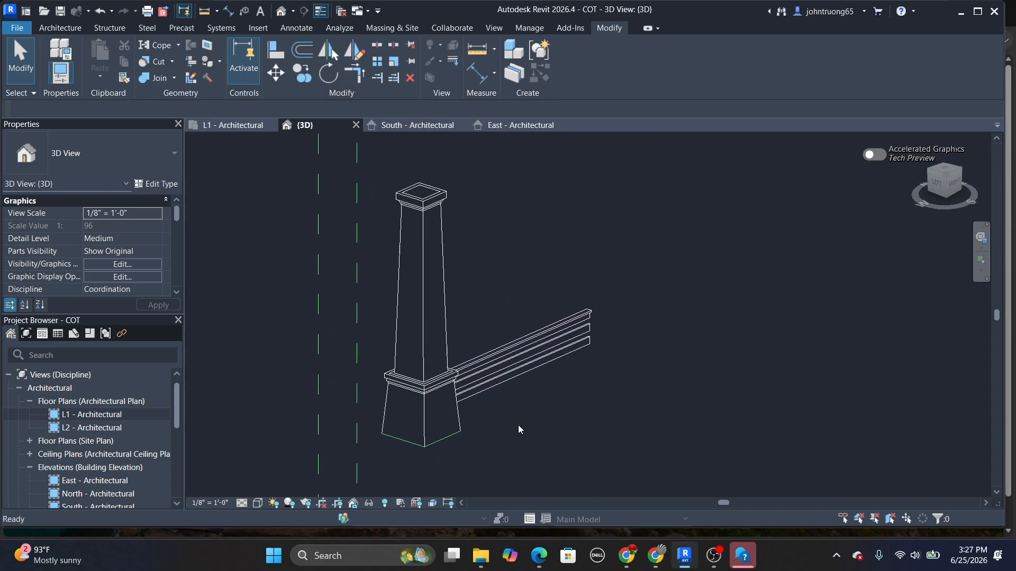
Open the South - Architectural elevation and examine the column with its lengthened rails
scroll(95, 444, down, 2)
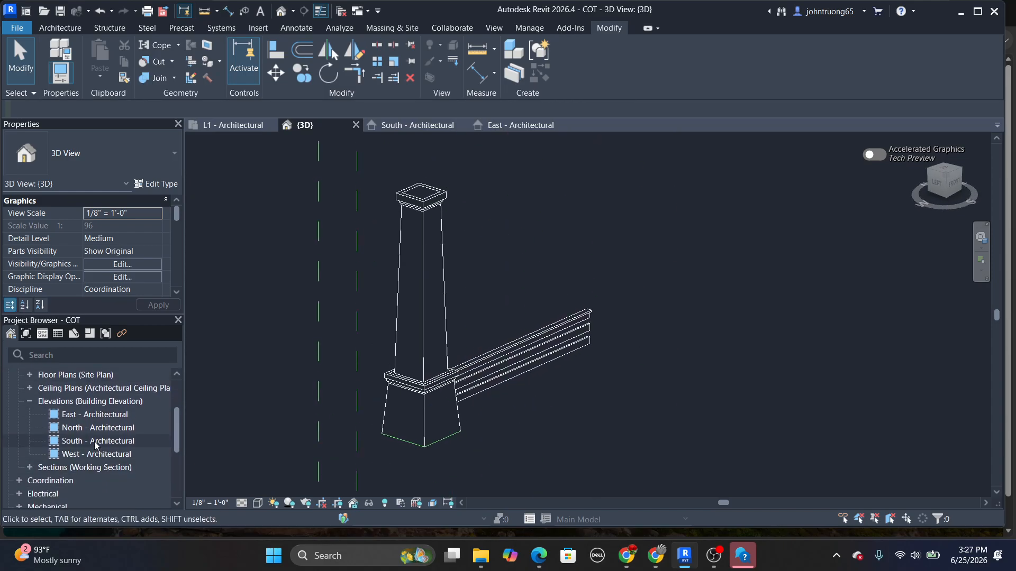
click(97, 445)
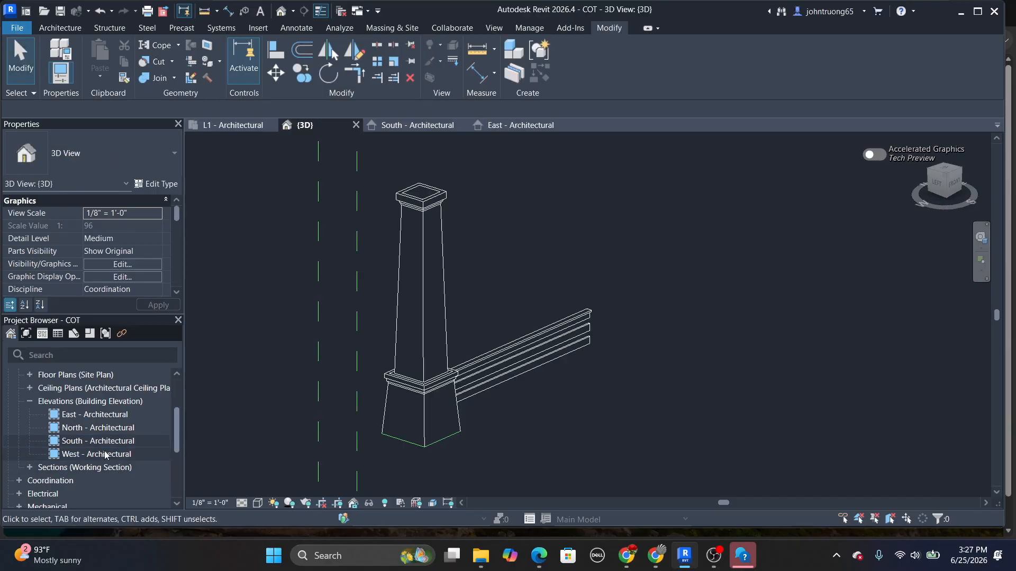
double_click(104, 442)
scroll(490, 356, up, 6)
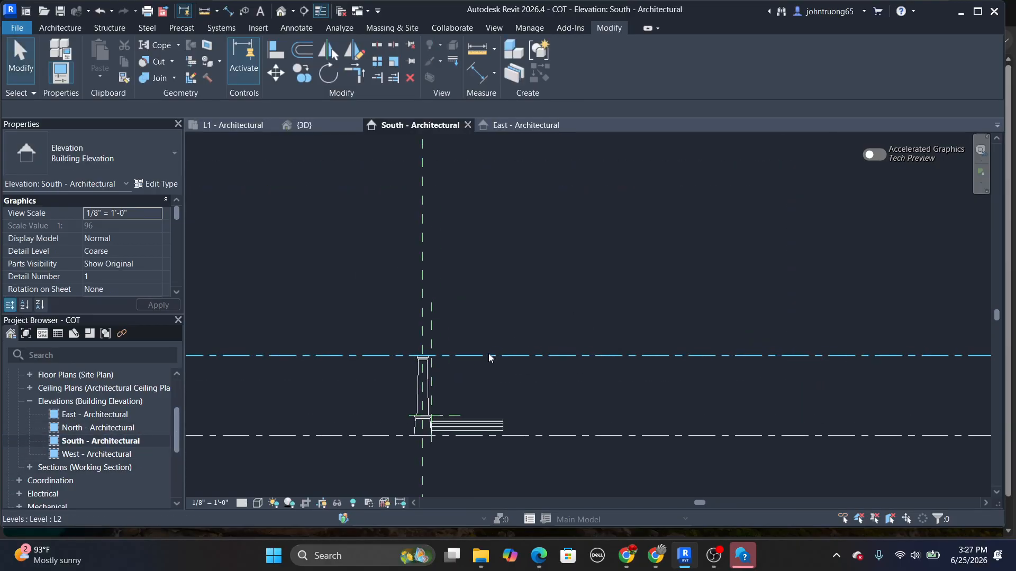
middle_drag(468, 423, 587, 306)
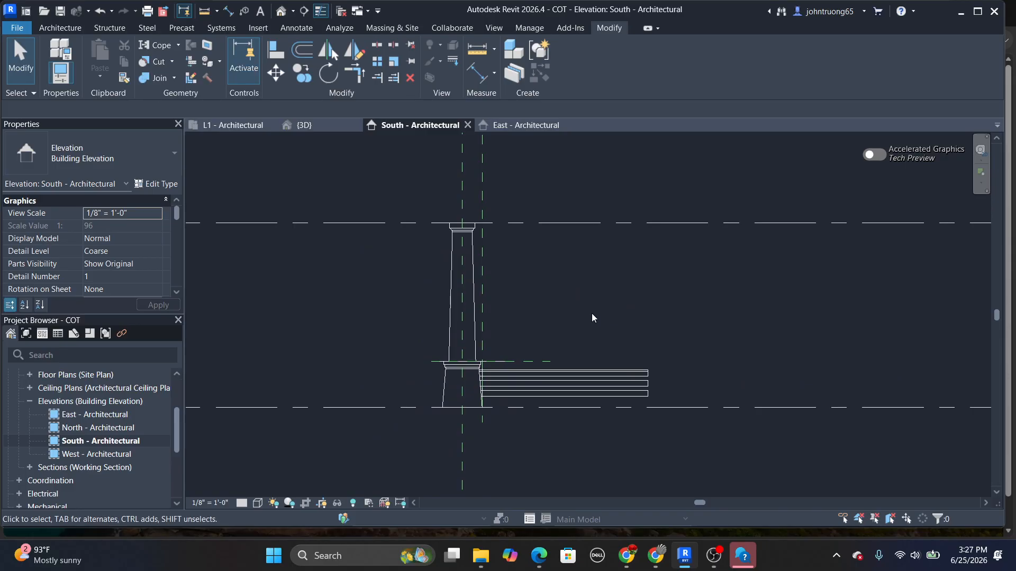
middle_drag(592, 314, 558, 307)
scroll(549, 282, down, 3)
scroll(509, 298, up, 4)
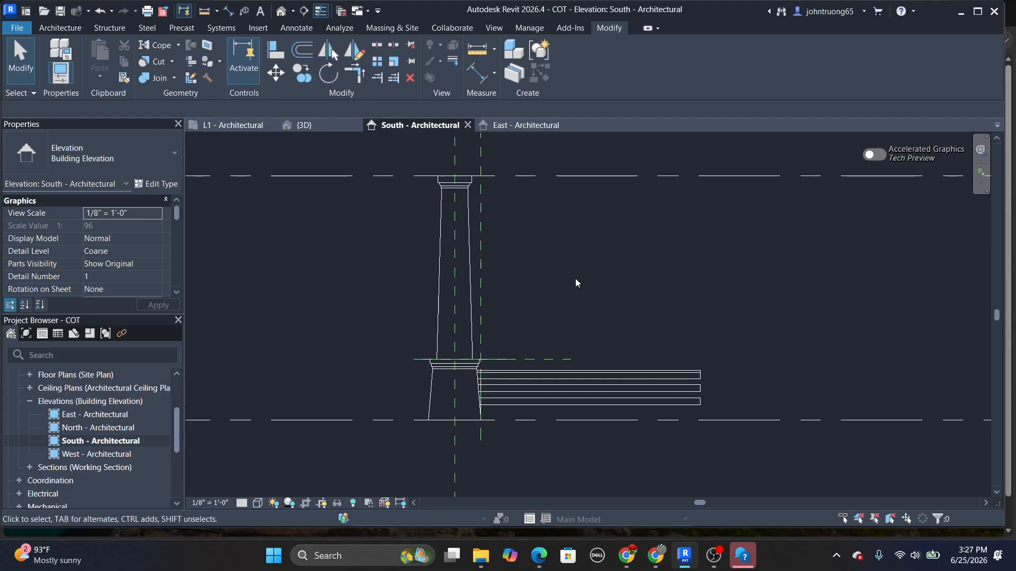
middle_drag(532, 295, 527, 302)
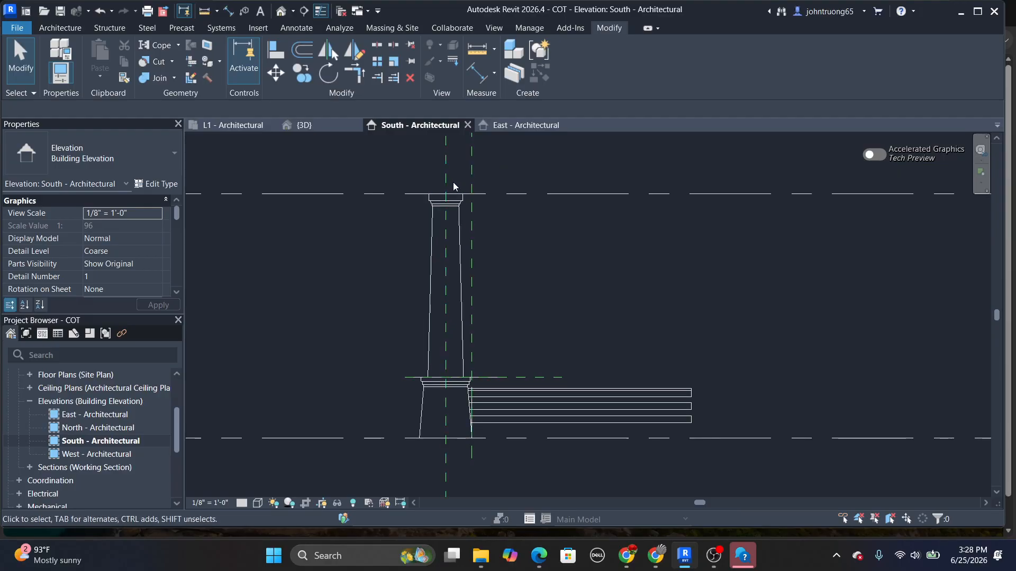
Examine the L1 and L2 level lines across the South elevation in relation to the column and rails
scroll(512, 218, up, 1)
middle_drag(513, 217, 479, 240)
scroll(476, 238, down, 6)
scroll(579, 254, up, 1)
middle_drag(579, 254, 431, 288)
scroll(430, 287, down, 5)
middle_drag(609, 309, 437, 315)
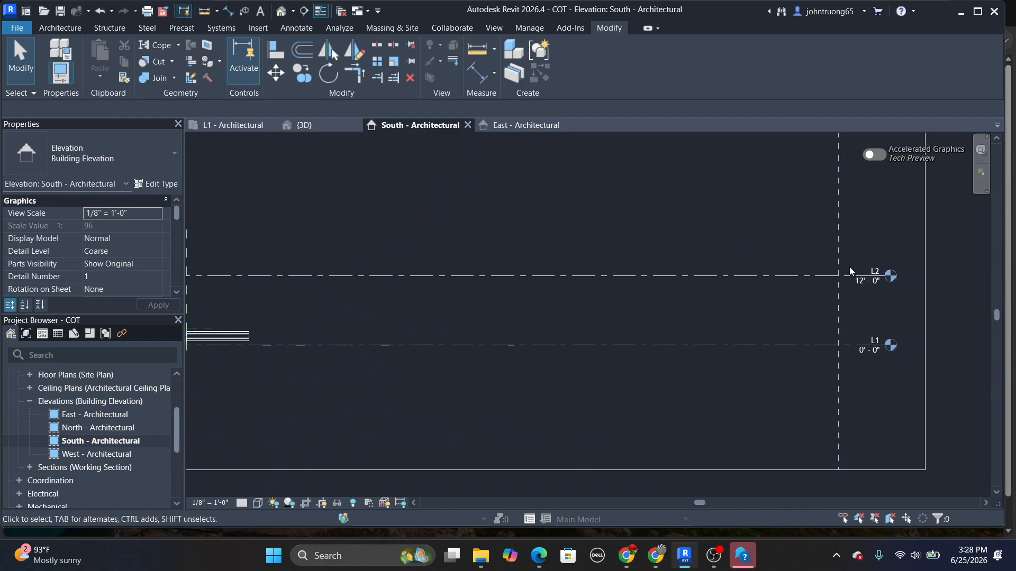
middle_drag(735, 302, 783, 290)
middle_drag(502, 323, 562, 323)
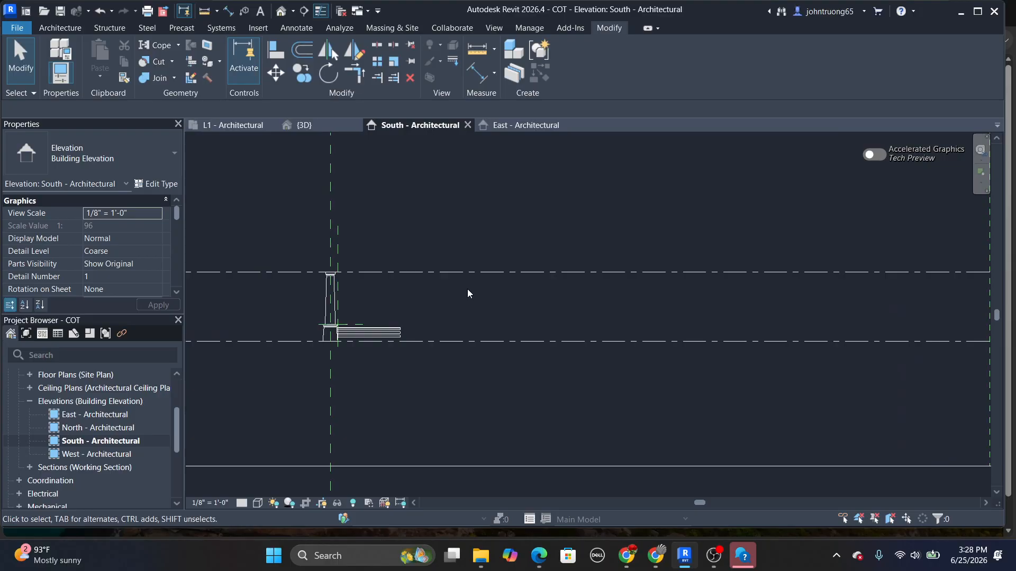
middle_drag(512, 300, 423, 312)
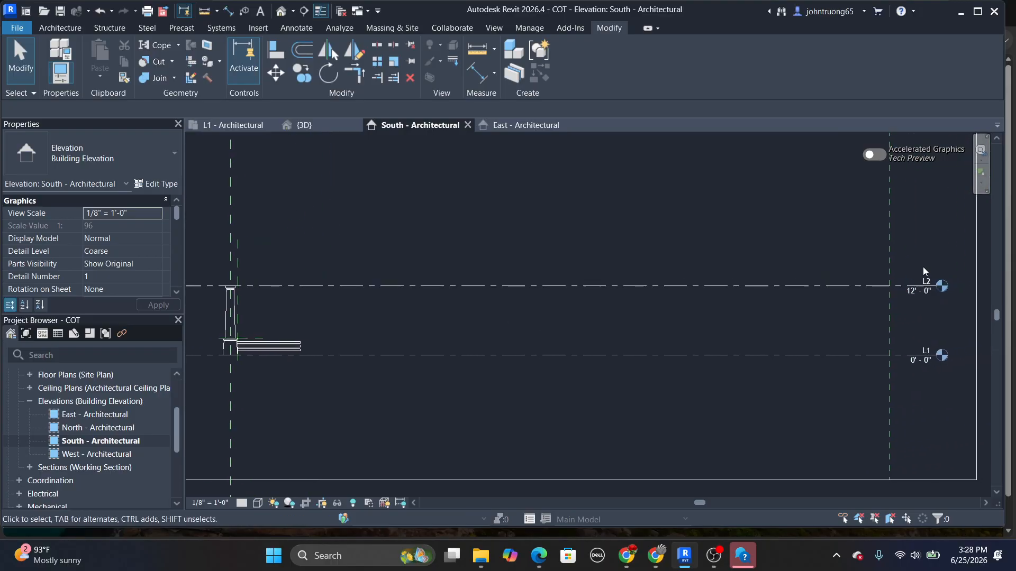
middle_drag(627, 265, 885, 246)
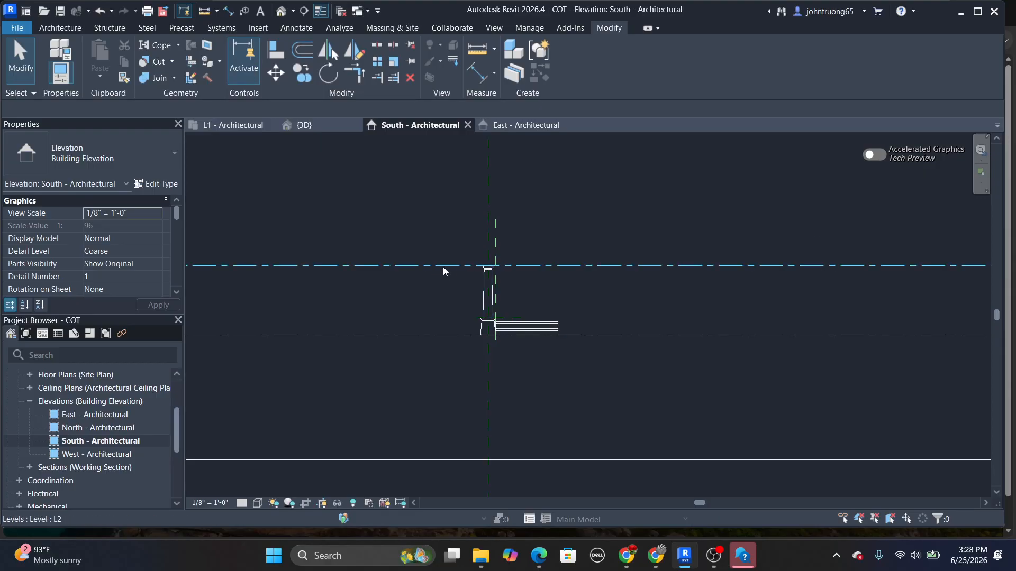
middle_drag(575, 282, 565, 276)
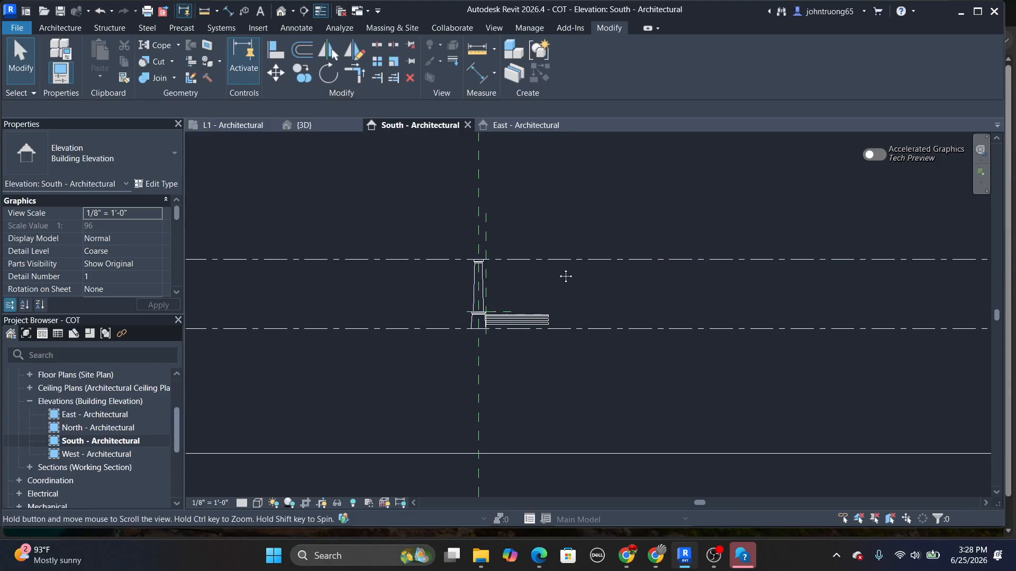
scroll(513, 301, up, 3)
Inspect the horizontal ref01 reference plane and the rails' alignment with the column base in the South elevation
click(508, 316)
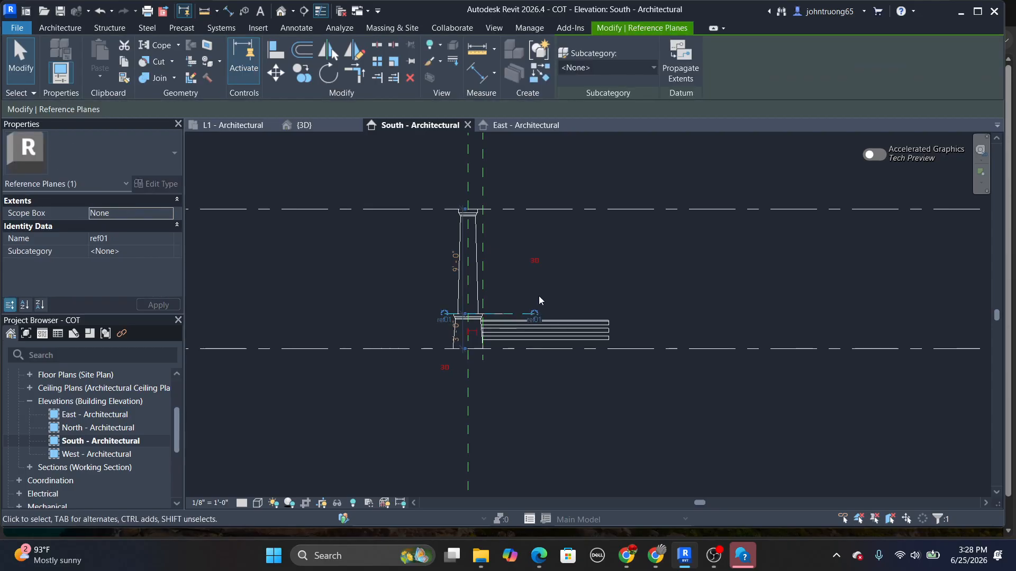
scroll(539, 297, up, 3)
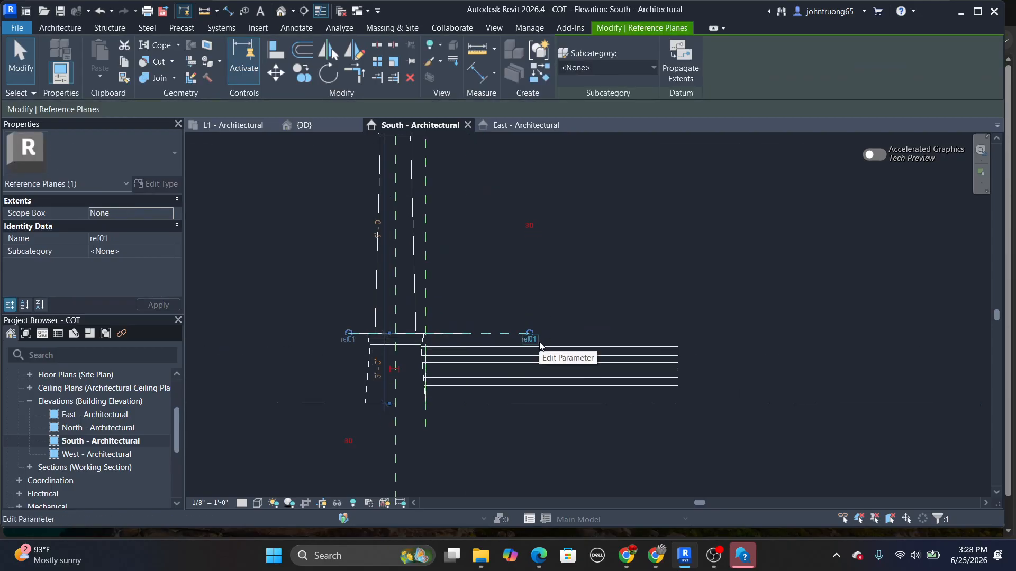
scroll(542, 286, down, 3)
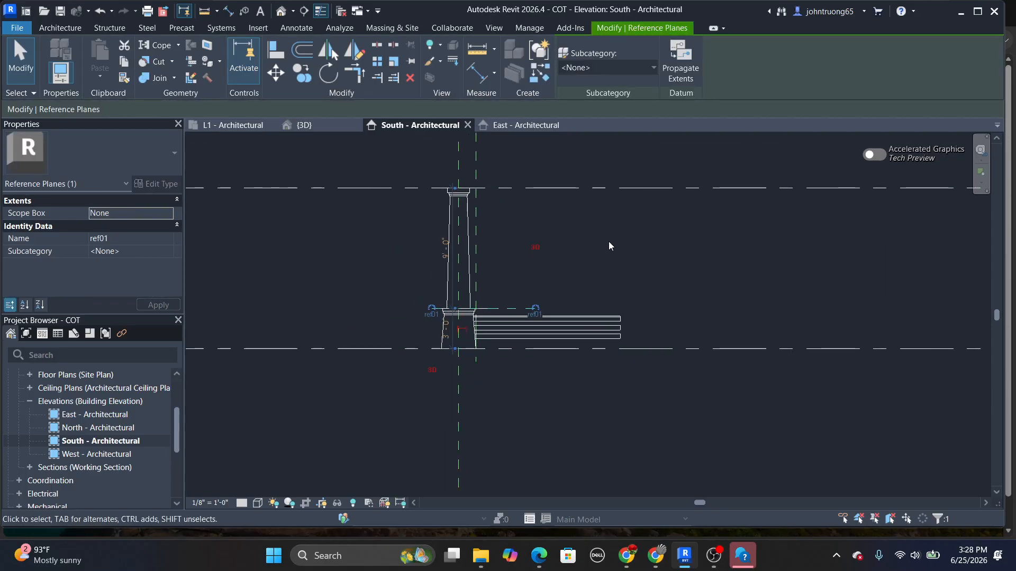
middle_drag(600, 267, 592, 228)
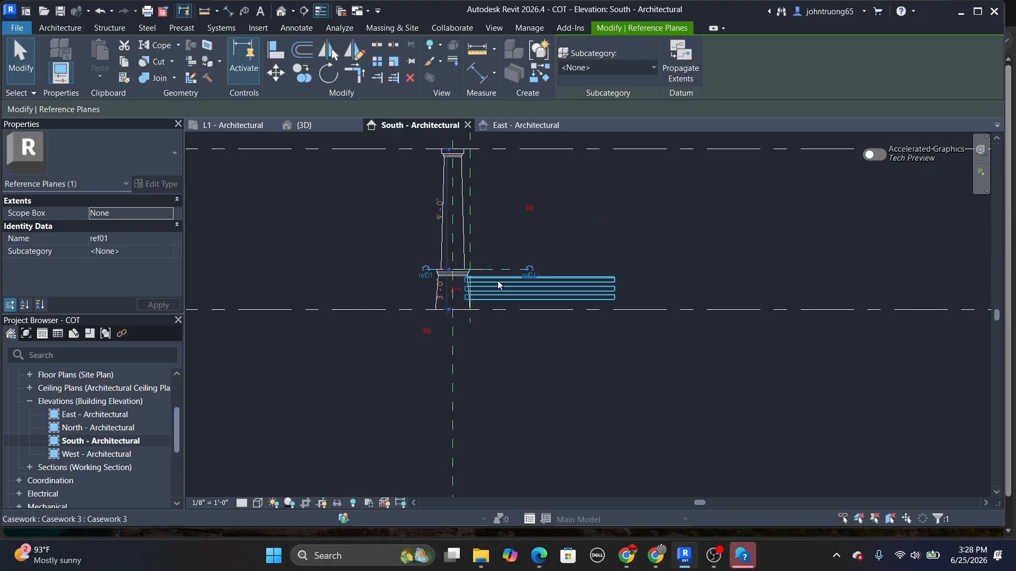
click(507, 253)
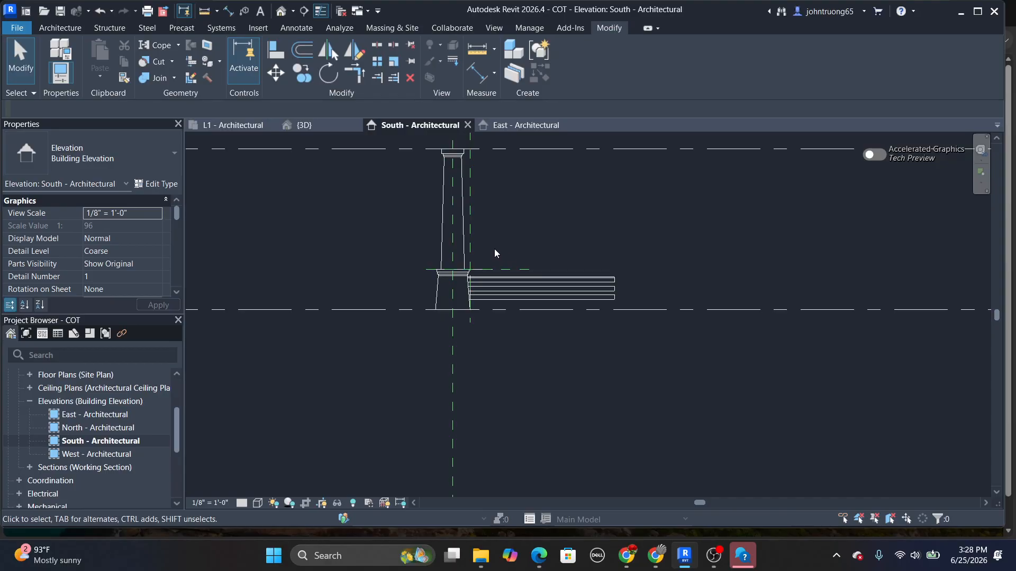
scroll(452, 262, up, 3)
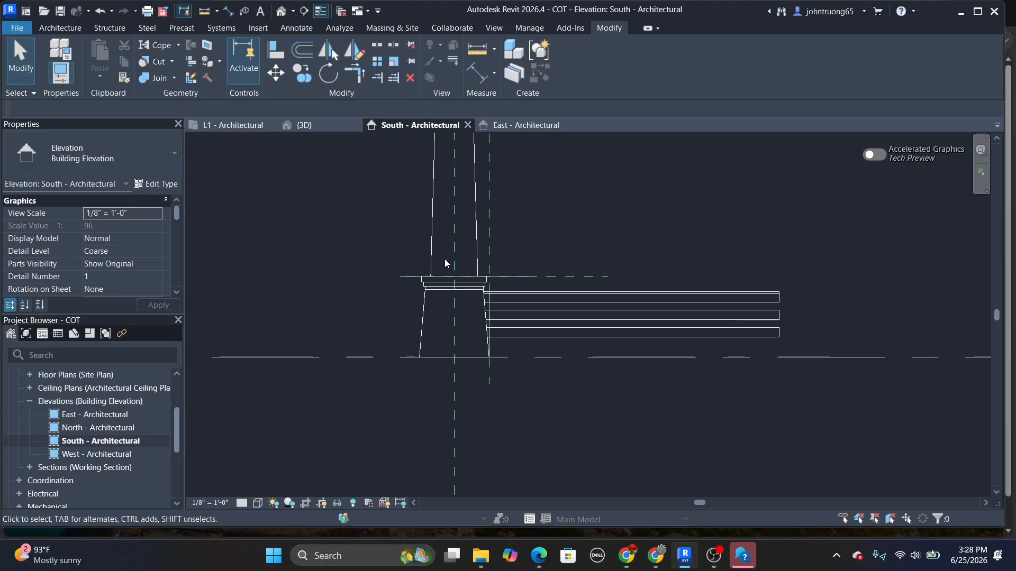
middle_drag(444, 256, 441, 249)
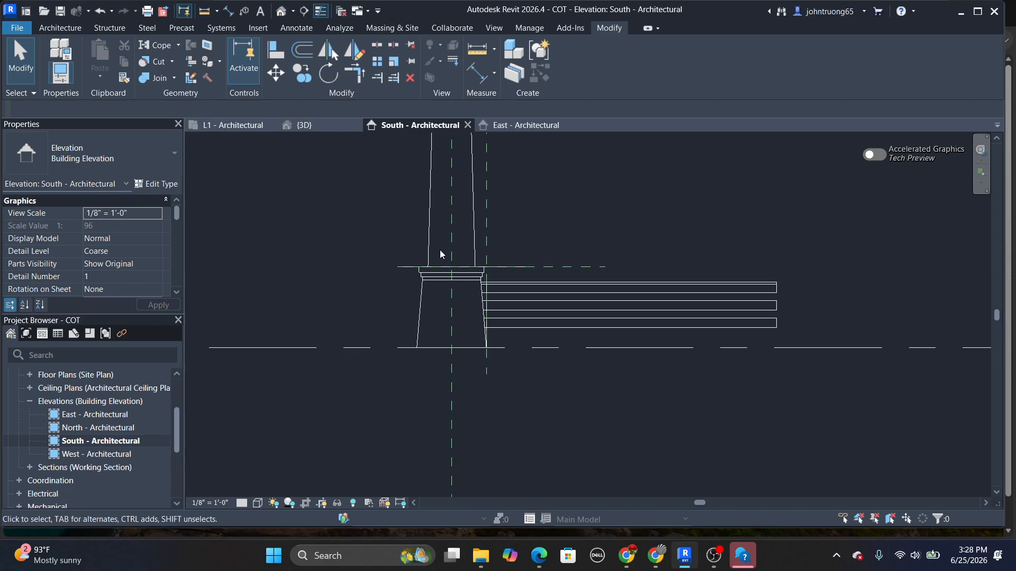
scroll(441, 253, down, 5)
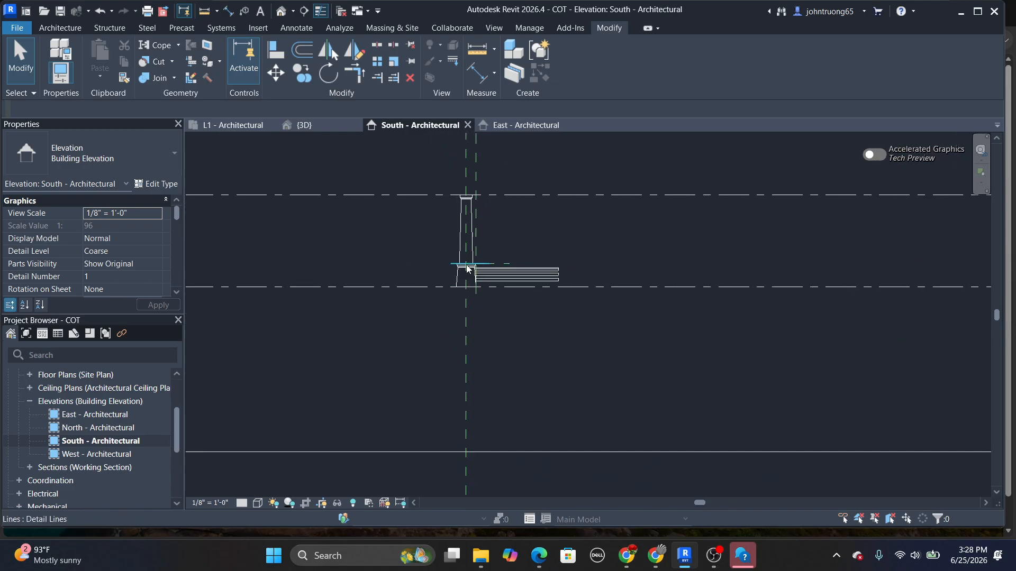
middle_drag(468, 269, 493, 296)
scroll(577, 267, up, 2)
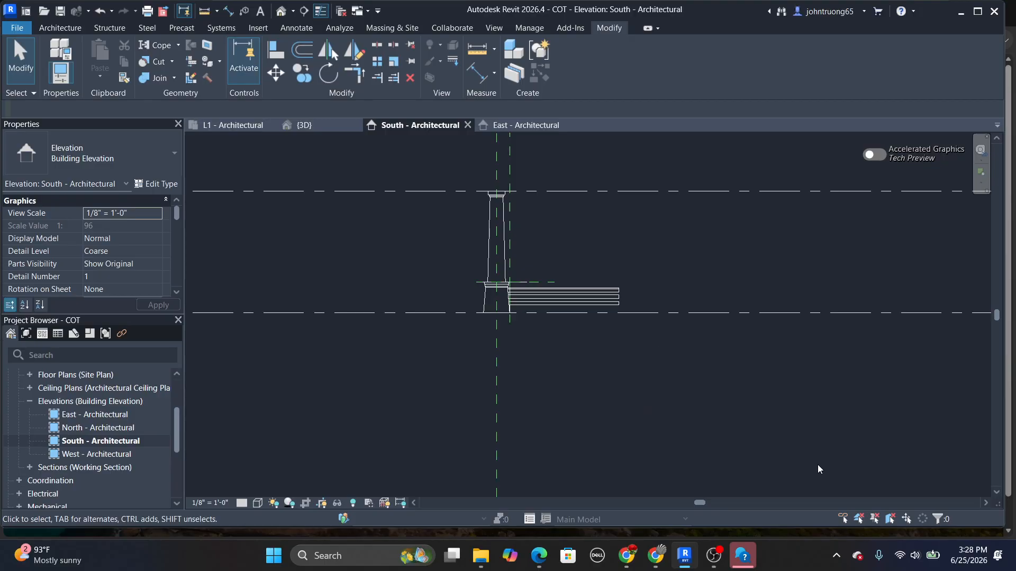
click(713, 555)
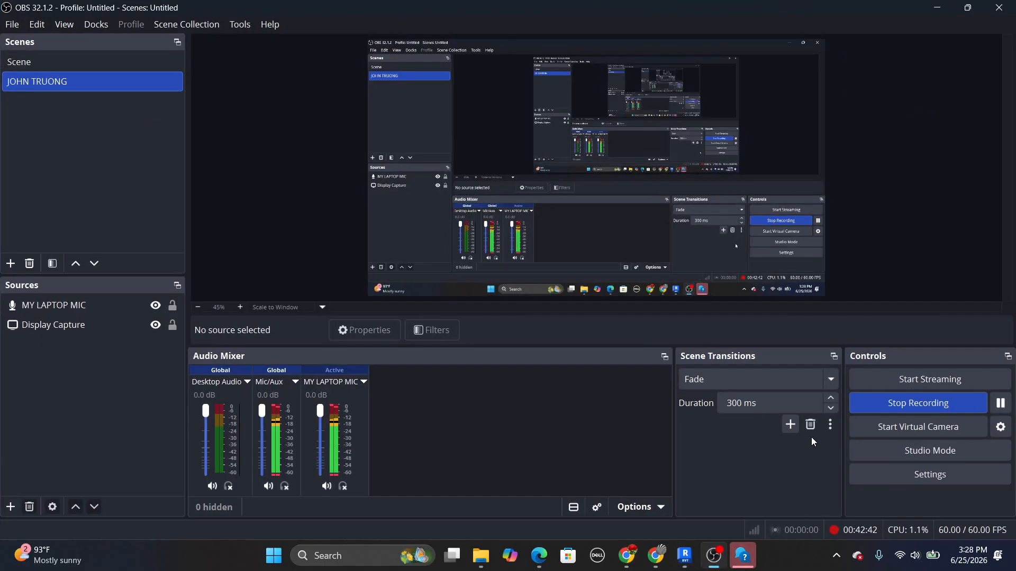